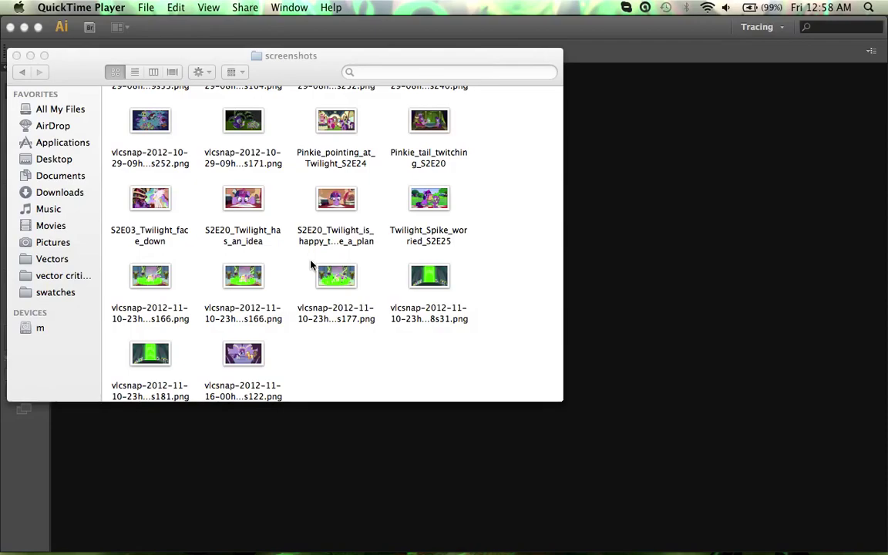
click(250, 353)
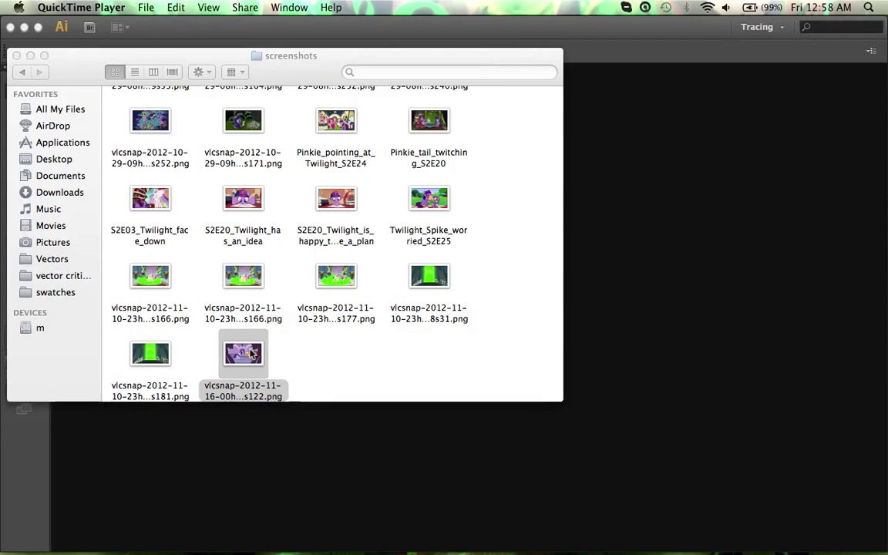
click(250, 353)
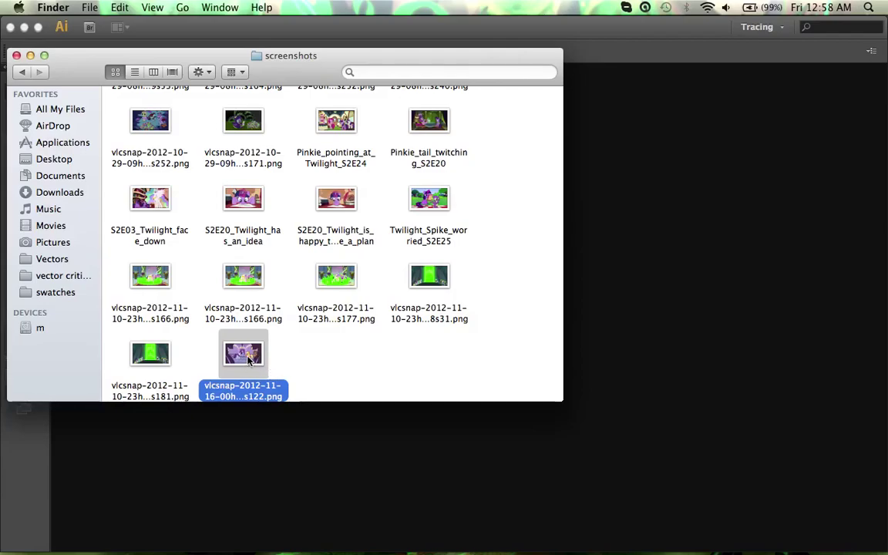
drag(248, 360, 349, 538)
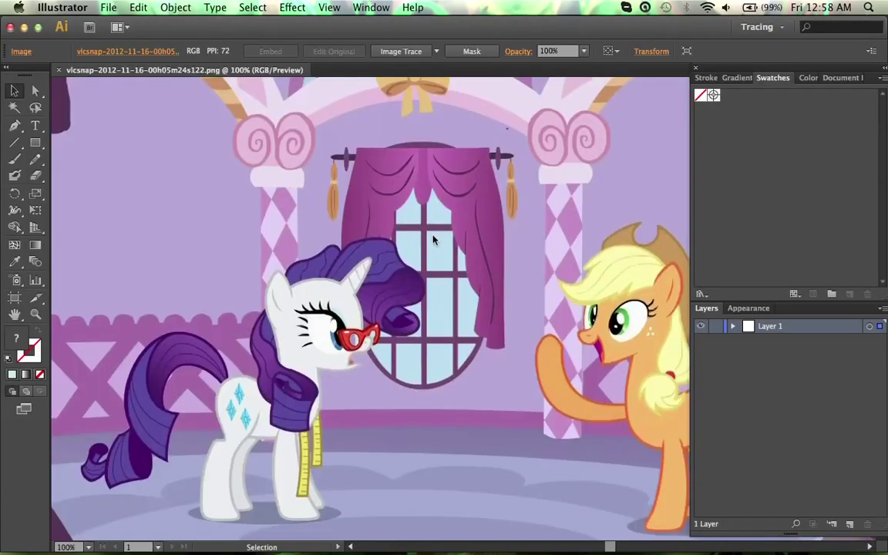
scroll(356, 245, down, 5)
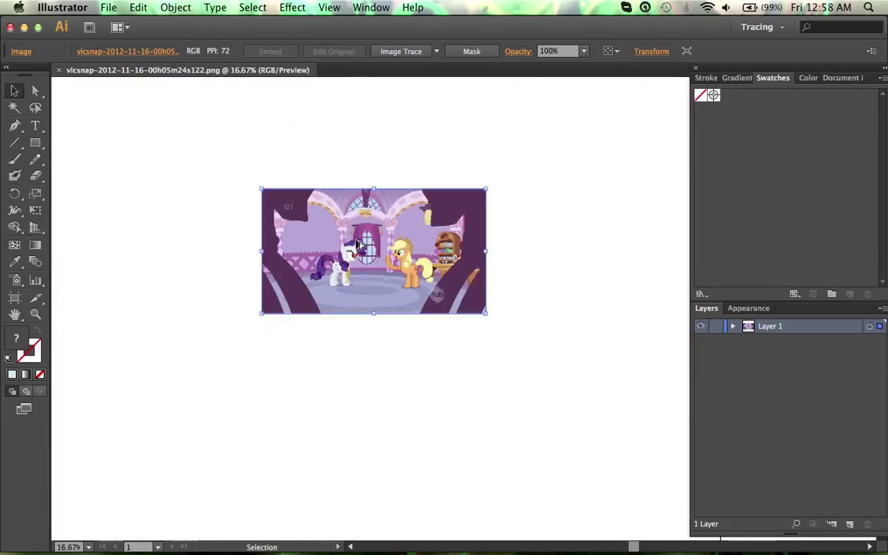
Deselect the screenshot image and lock Layer 1, which holds it.
key(Return)
key(Escape)
click(716, 326)
scroll(542, 335, up, 2)
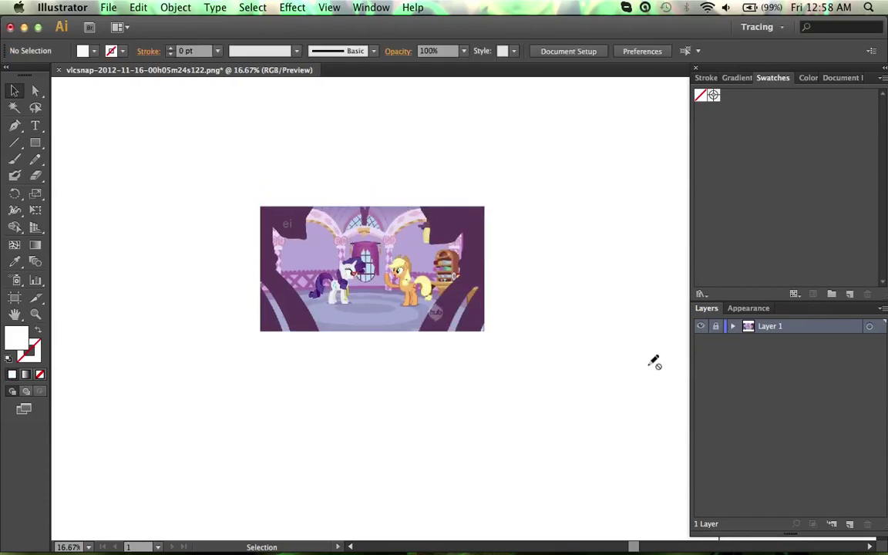
Add a new layer above Layer 1 and name it Applejack.
click(850, 526)
double_click(782, 328)
text(Applejack)
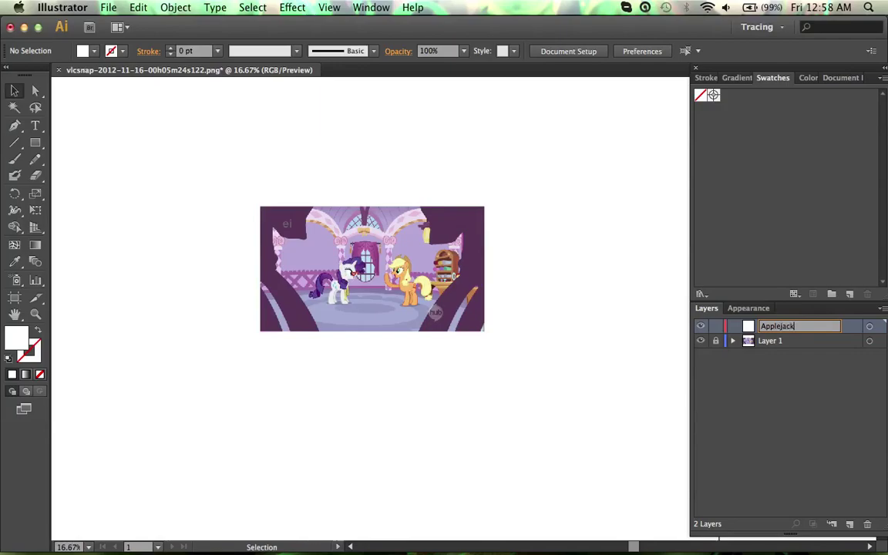
key(Return)
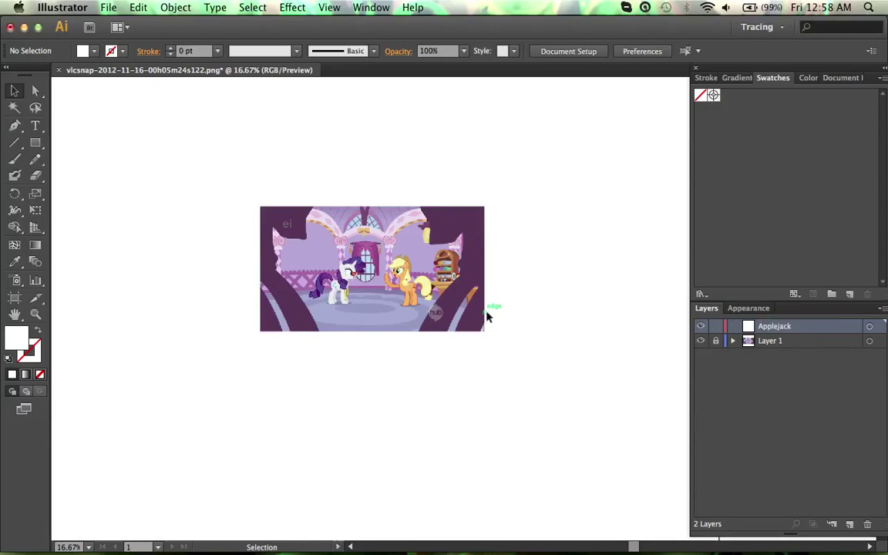
Examine the Applejack figure in the screenshot up close and in full, including the head, raised leg and tail.
scroll(486, 314, up, 2)
scroll(364, 270, up, 3)
scroll(364, 269, left, 3)
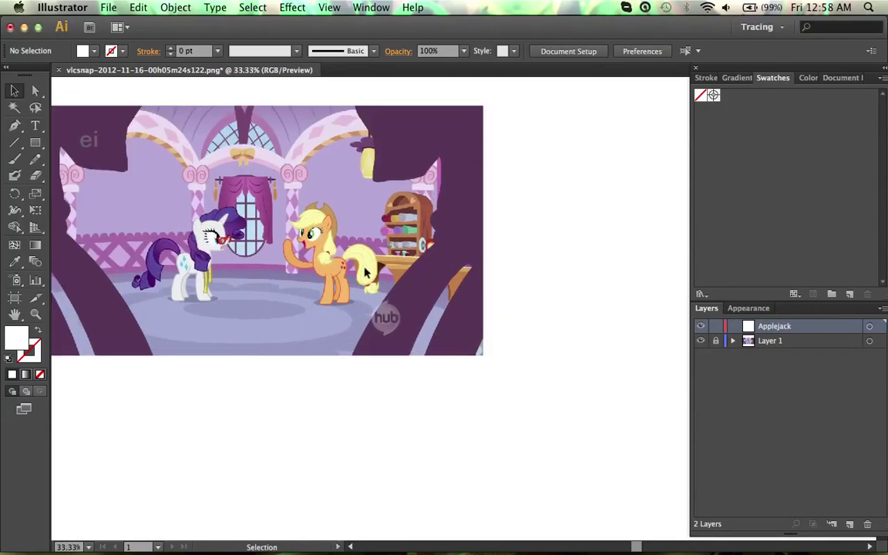
scroll(365, 271, up, 5)
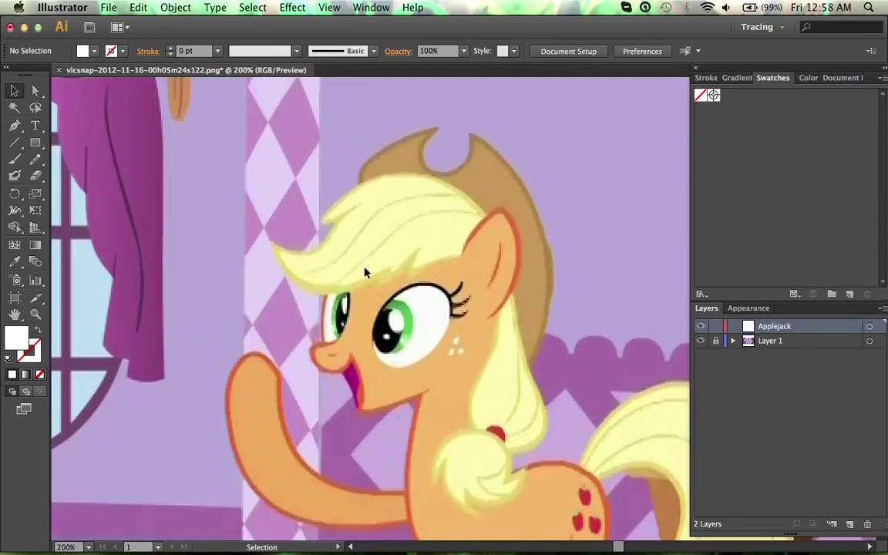
scroll(366, 271, left, 10)
scroll(365, 271, left, 3)
scroll(365, 272, down, 5)
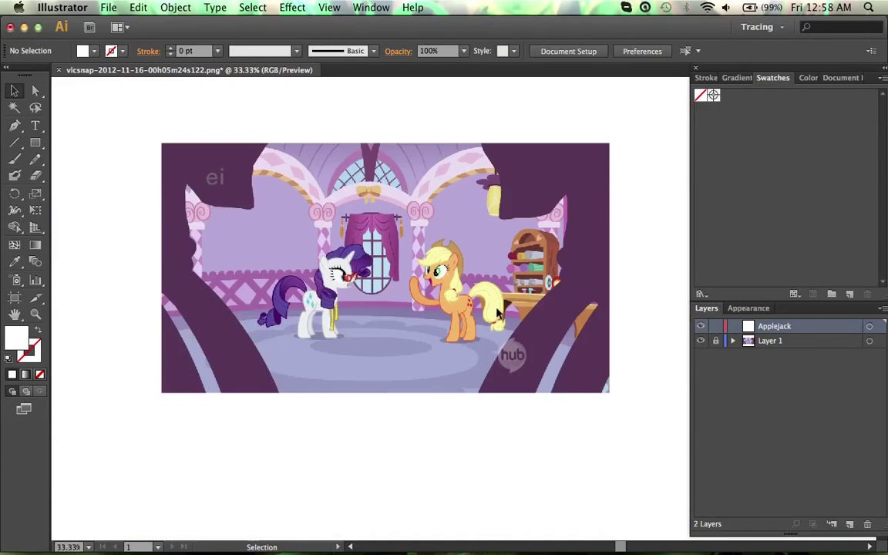
scroll(497, 312, up, 1)
scroll(497, 312, up, 2)
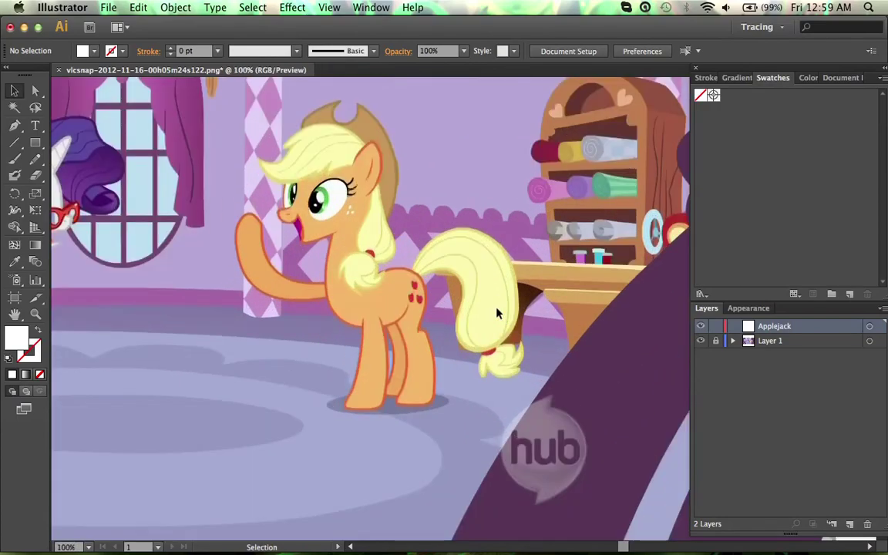
scroll(497, 312, left, 2)
scroll(497, 312, up, 1)
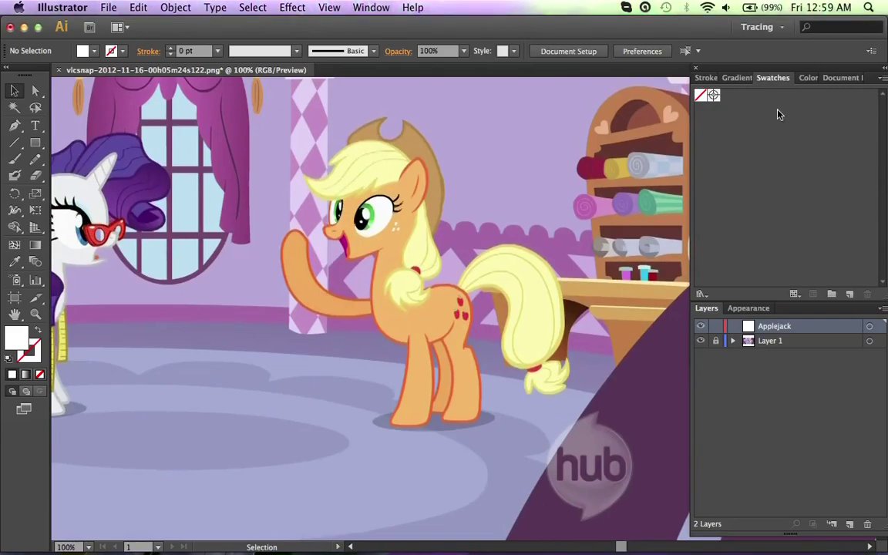
Open the Applejack swatch library from the ponies collection and add its colour group to the document swatches.
click(881, 80)
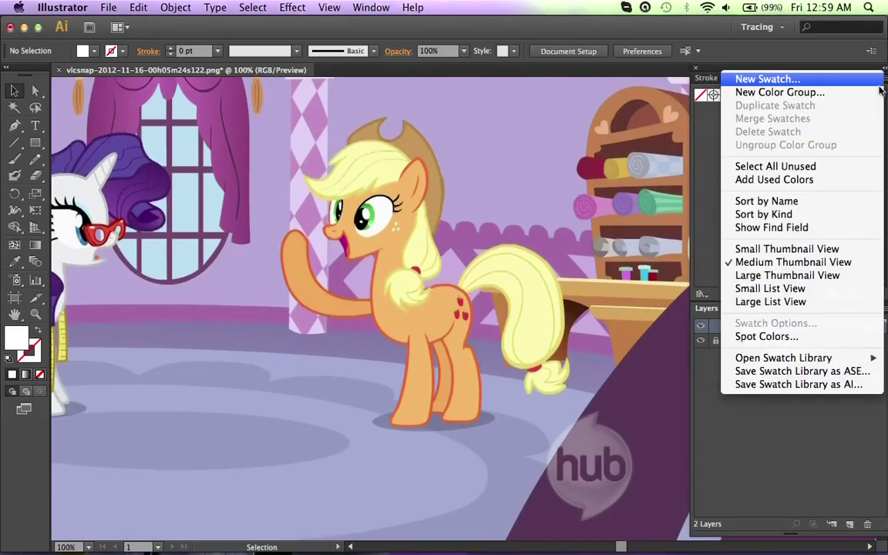
mouse_move(840, 359)
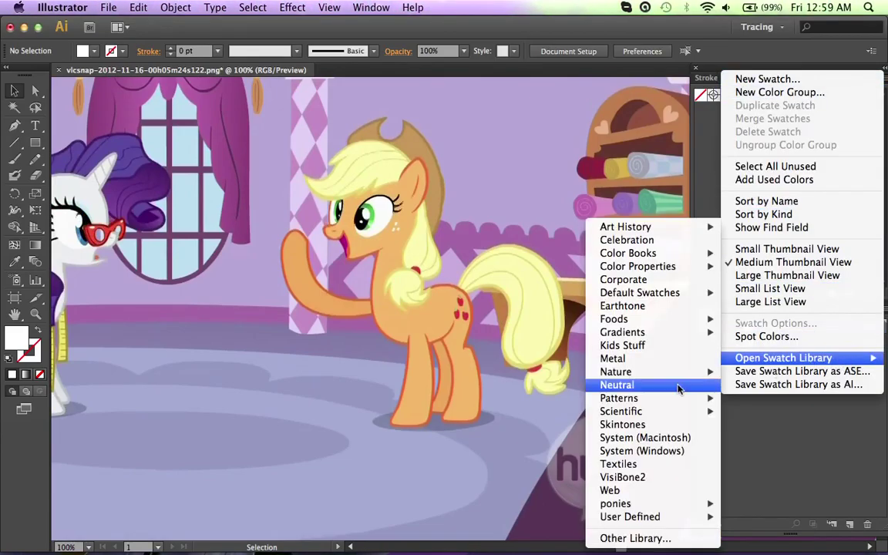
mouse_move(667, 503)
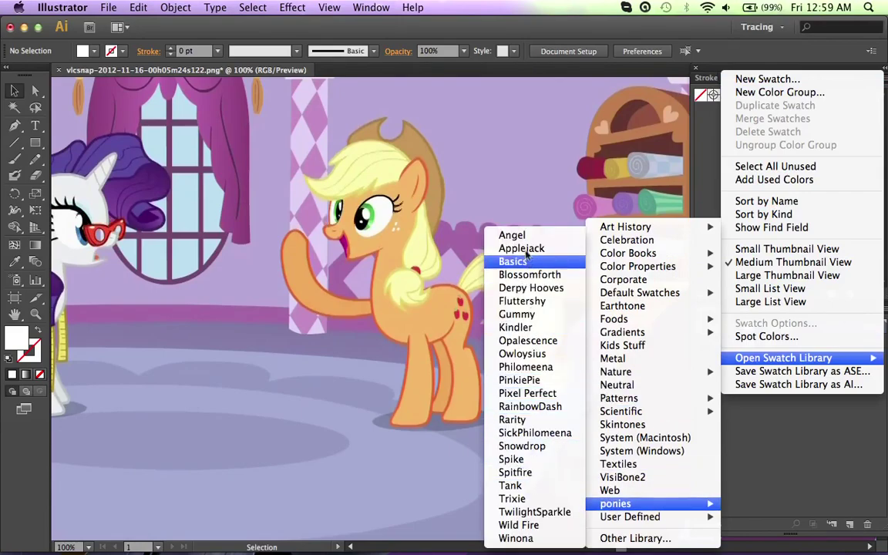
click(522, 249)
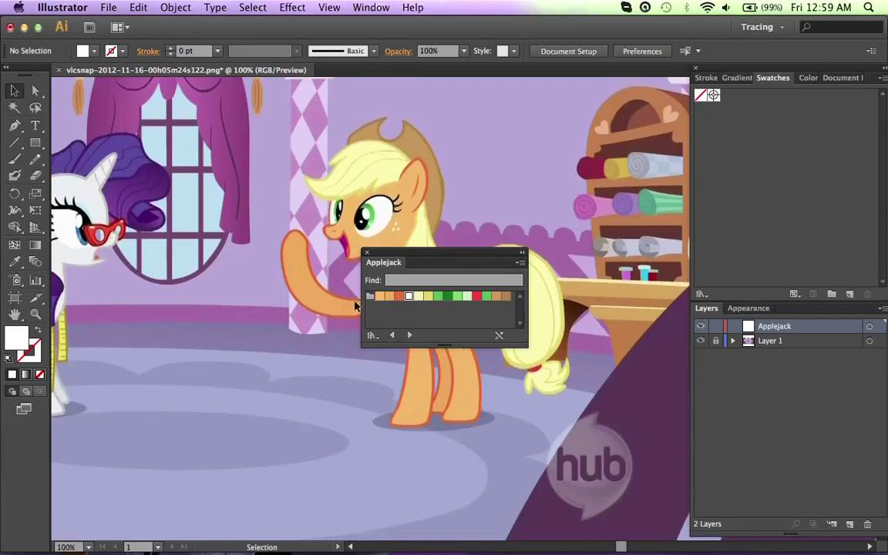
click(370, 297)
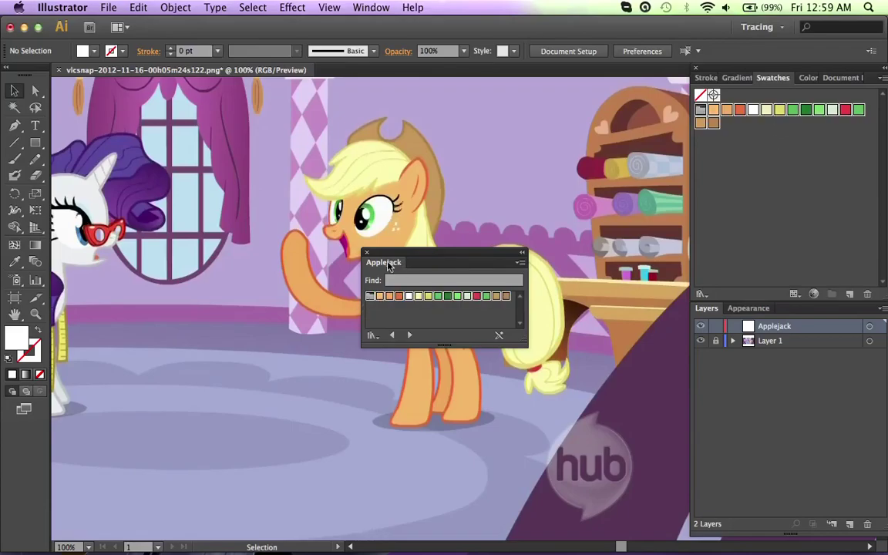
Open the TwilightSparkle swatch library from the ponies collection and add its colour group to the document swatches.
click(881, 78)
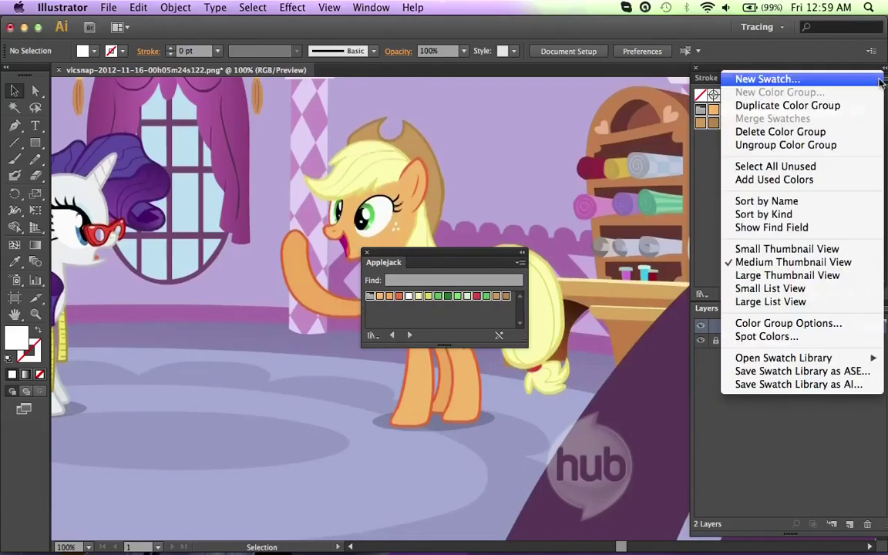
mouse_move(816, 358)
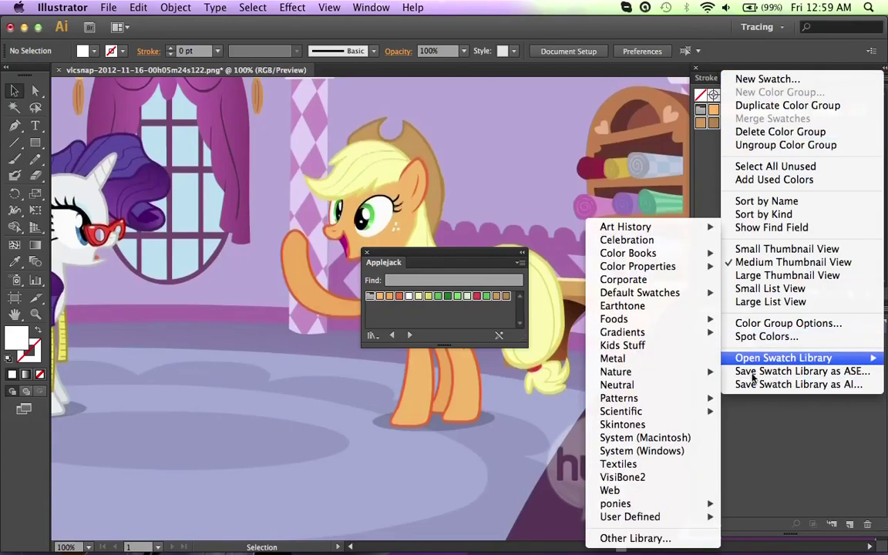
mouse_move(669, 503)
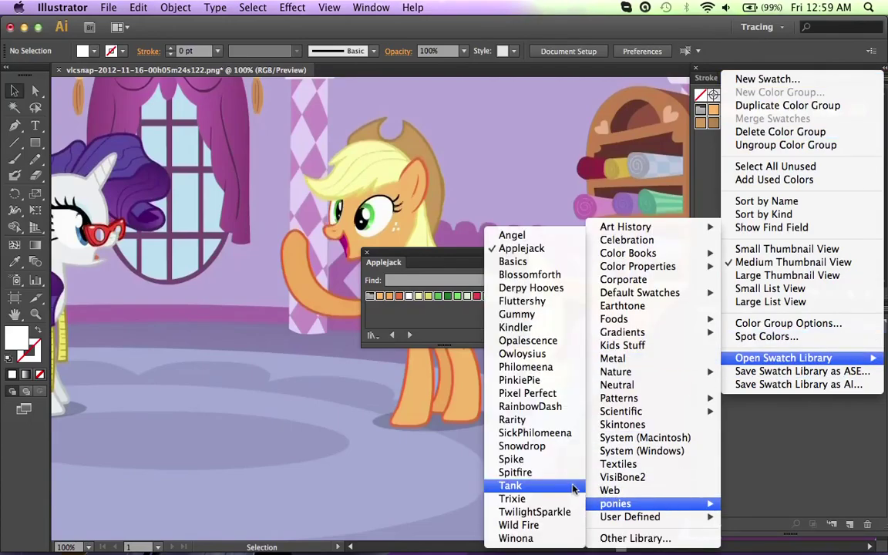
click(535, 512)
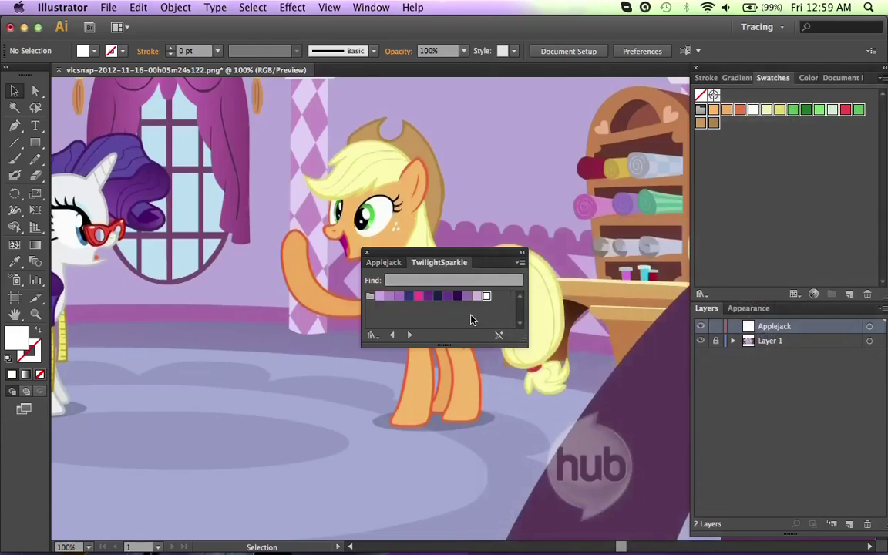
click(370, 296)
Close the floating Applejack and TwilightSparkle swatch libraries.
right_click(379, 264)
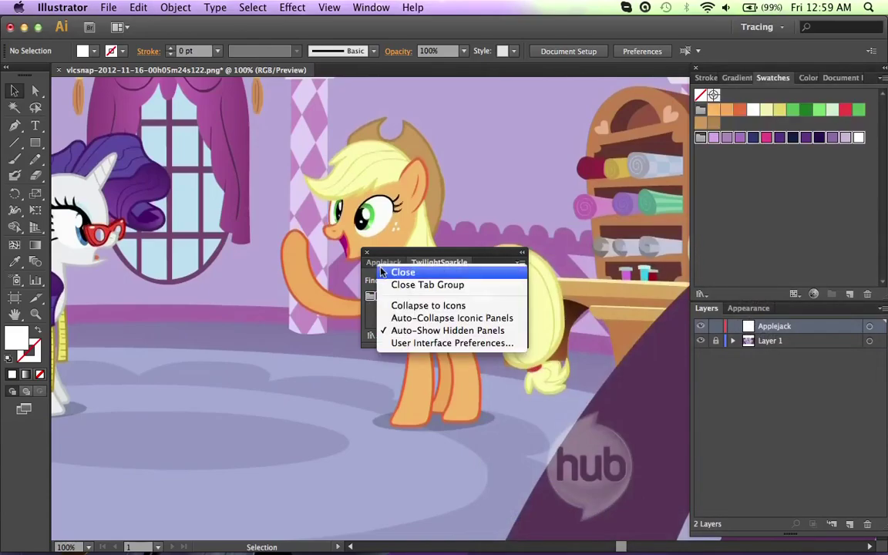
click(403, 272)
right_click(379, 263)
click(402, 268)
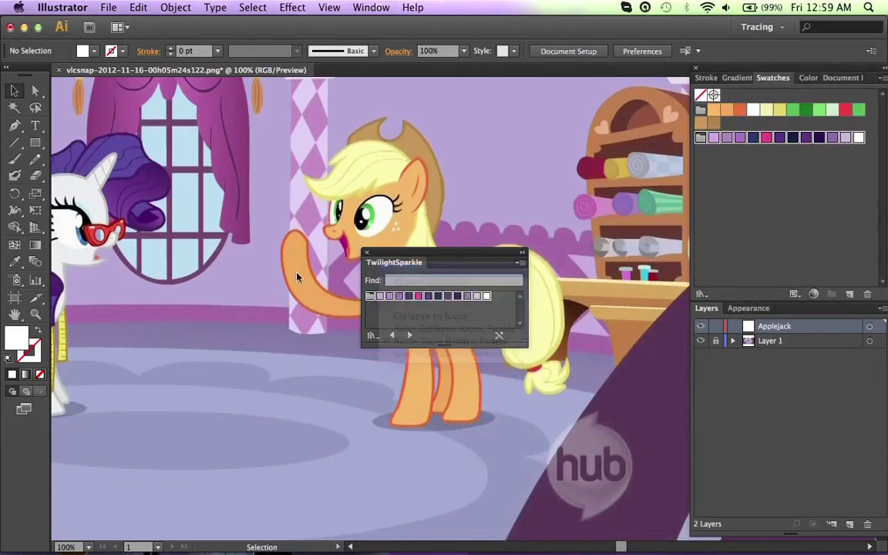
Create a sublayer inside the Applejack layer and name it Right Legs.
scroll(432, 296, up, 1)
scroll(432, 296, left, 1)
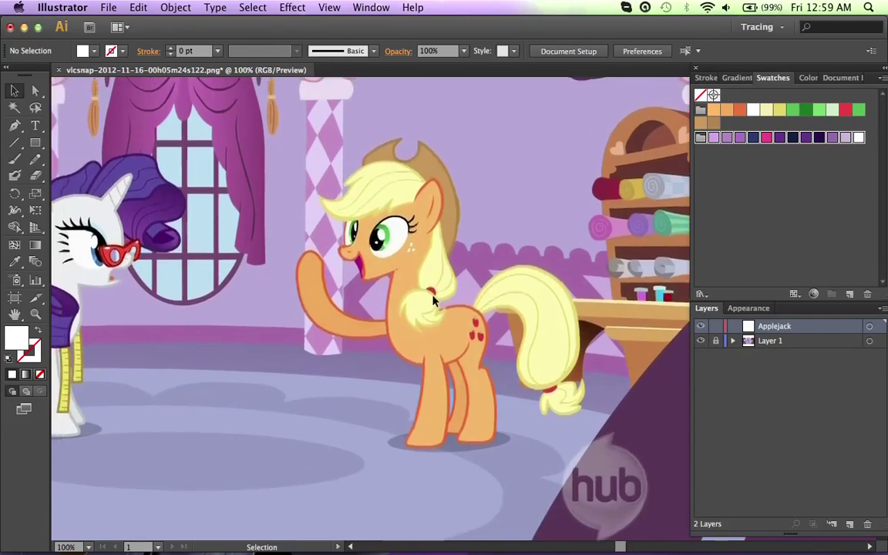
scroll(398, 328, left, 2)
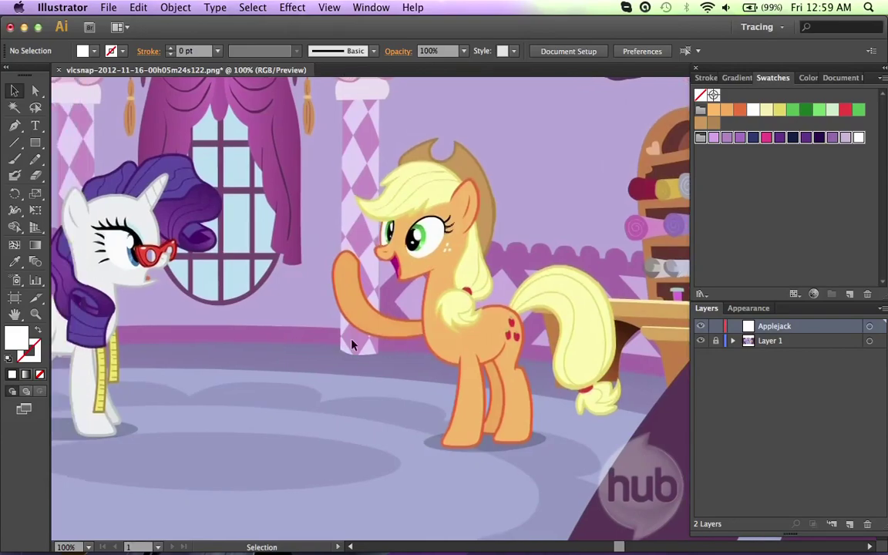
key(super+equal)
scroll(351, 344, down, 5)
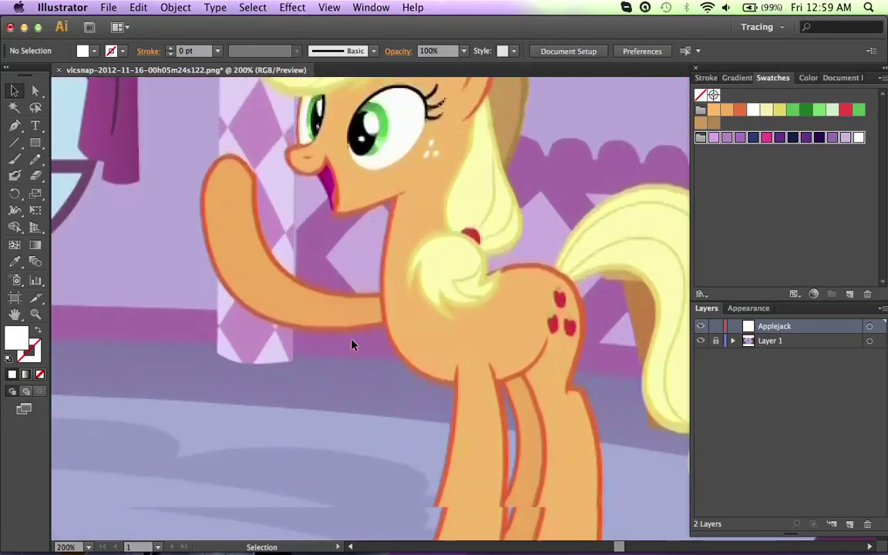
scroll(589, 303, up, 3)
scroll(578, 303, right, 3)
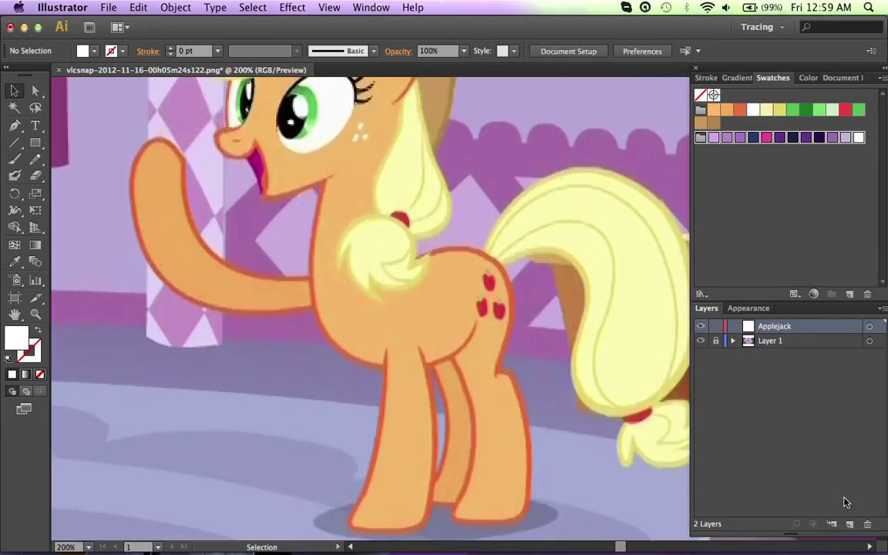
click(832, 523)
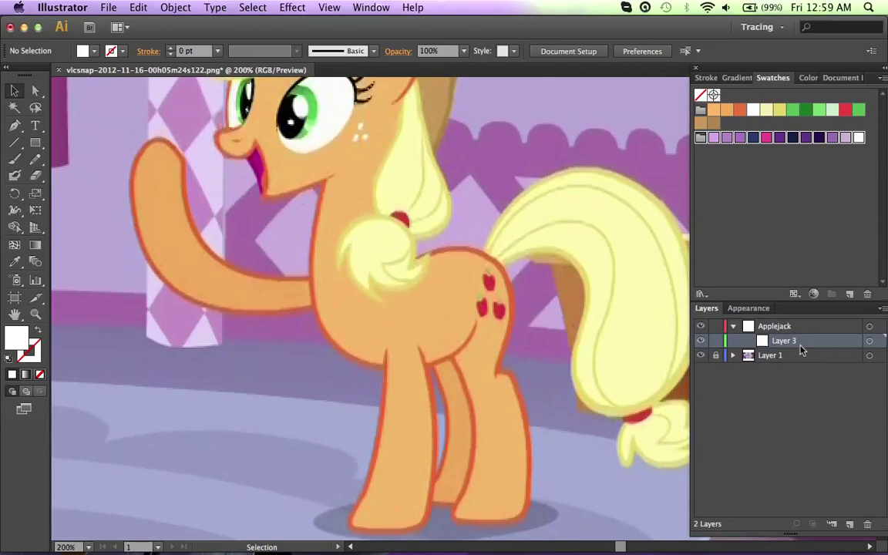
double_click(800, 350)
text(Right Legs)
key(Return)
Choose the Pen tool with the mid-purple Twilight Sparkle swatch as its colour and show the stroke settings.
scroll(222, 278, left, 3)
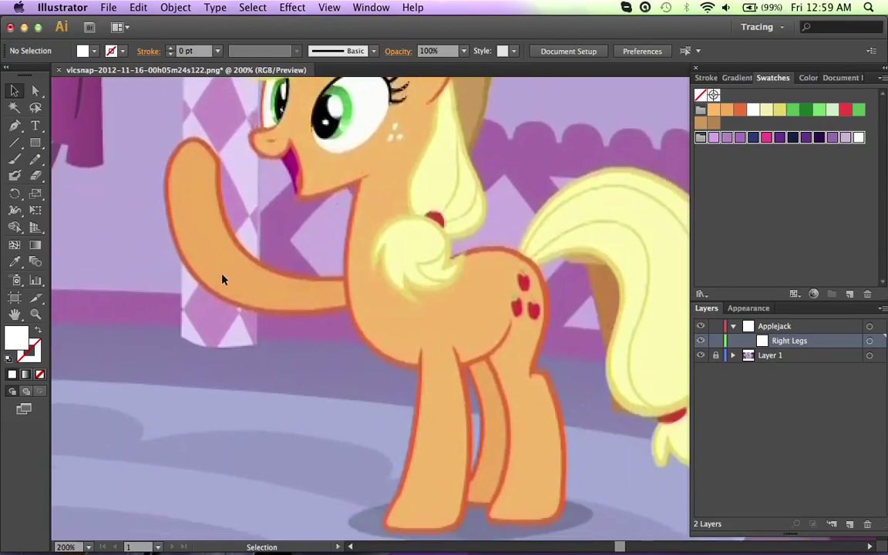
key(p)
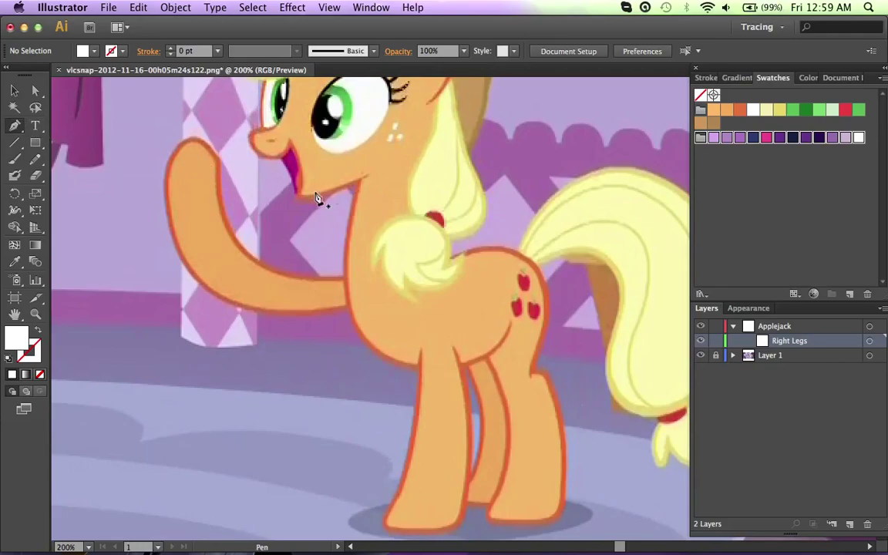
scroll(320, 198, right, 2)
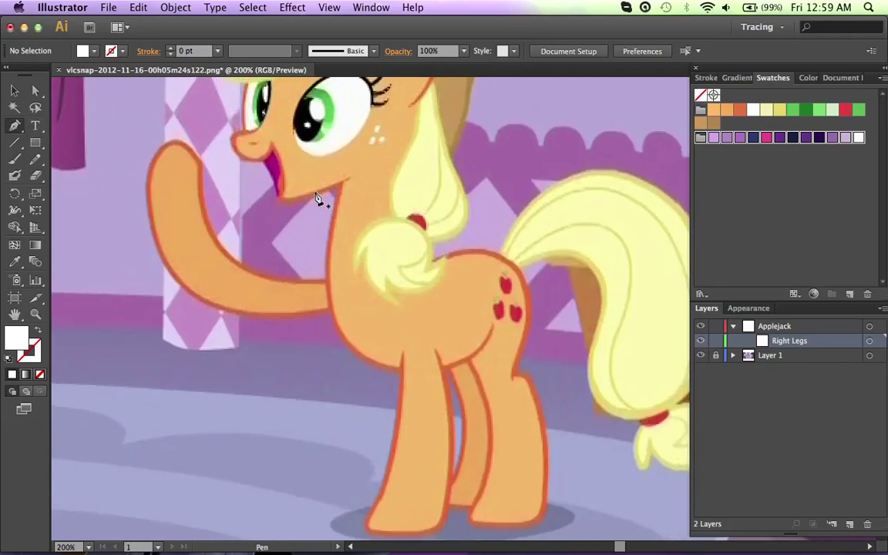
click(740, 137)
click(705, 78)
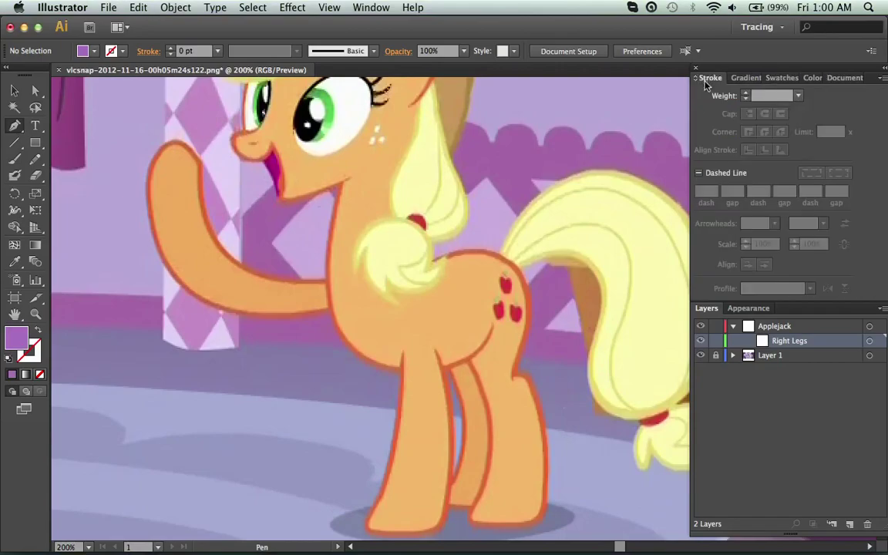
Start a curved path where the far hind leg meets the belly, and swap its fill and stroke colours.
scroll(561, 257, right, 3)
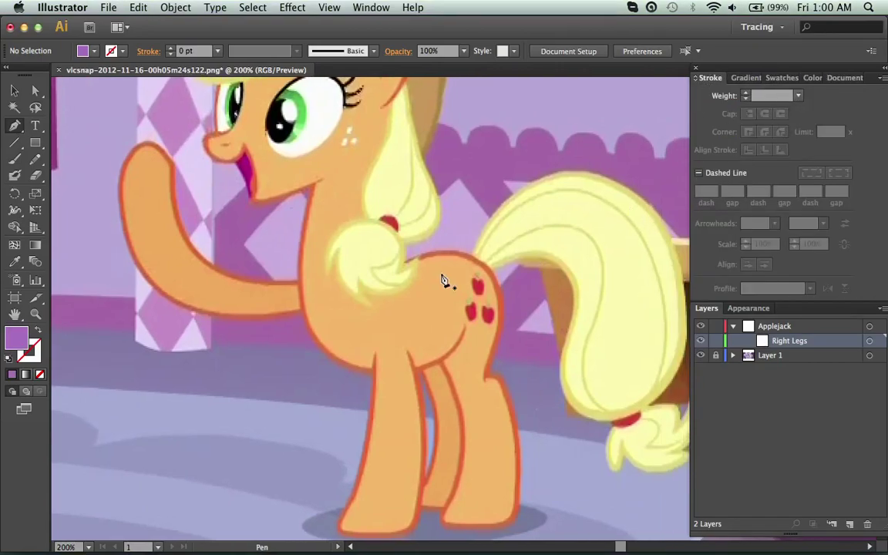
scroll(442, 276, down, 1)
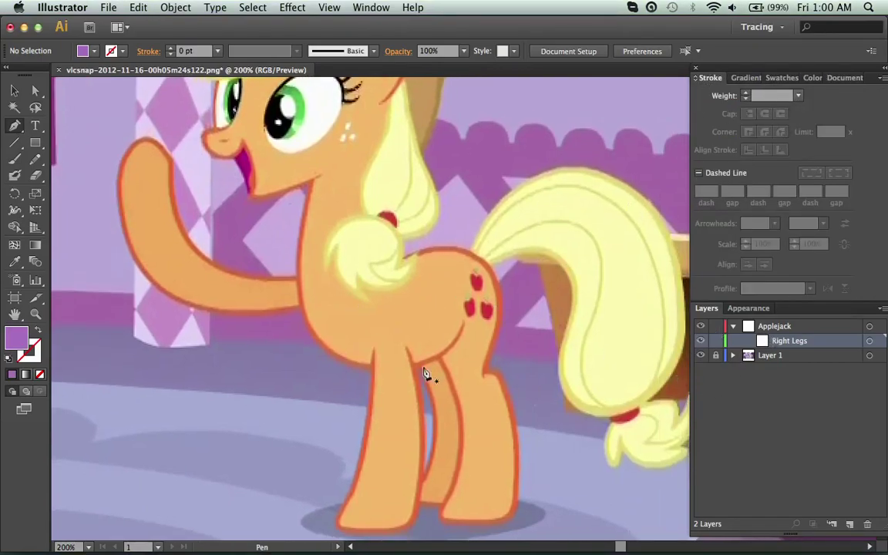
key(super)
key(alt)
key(super+plus)
key(super+plus)
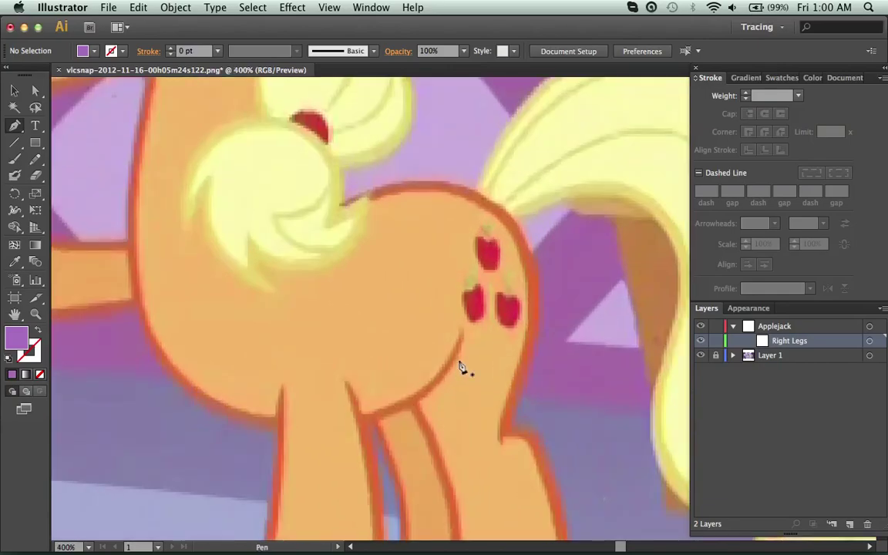
scroll(460, 364, down, 4)
scroll(459, 365, down, 3)
scroll(460, 365, down, 2)
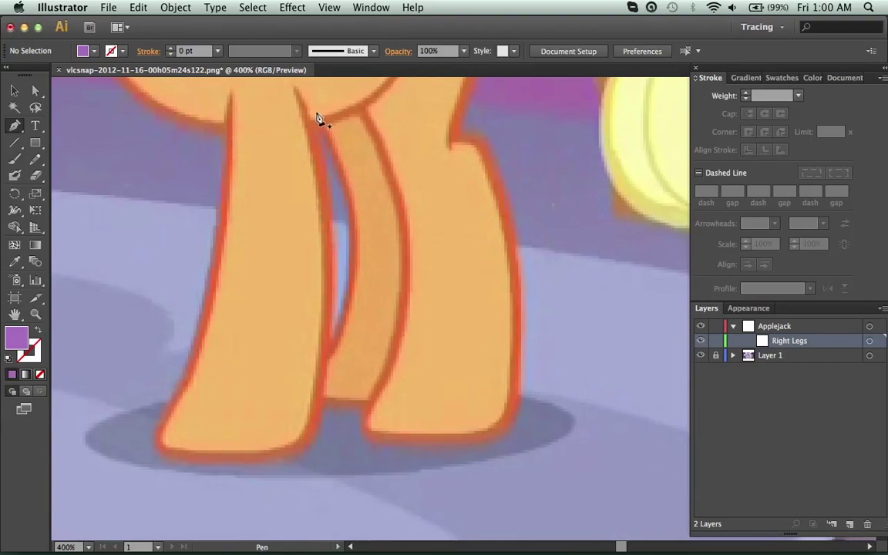
drag(315, 116, 327, 132)
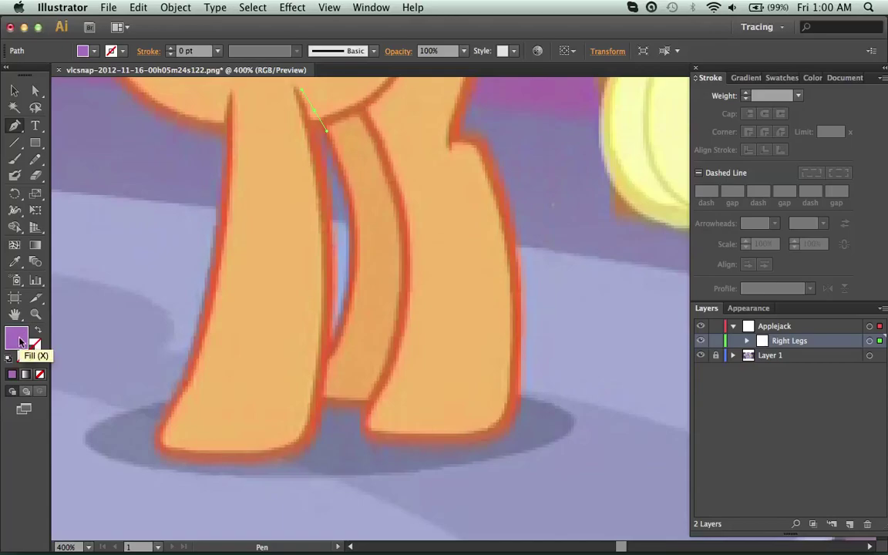
key(shift+x)
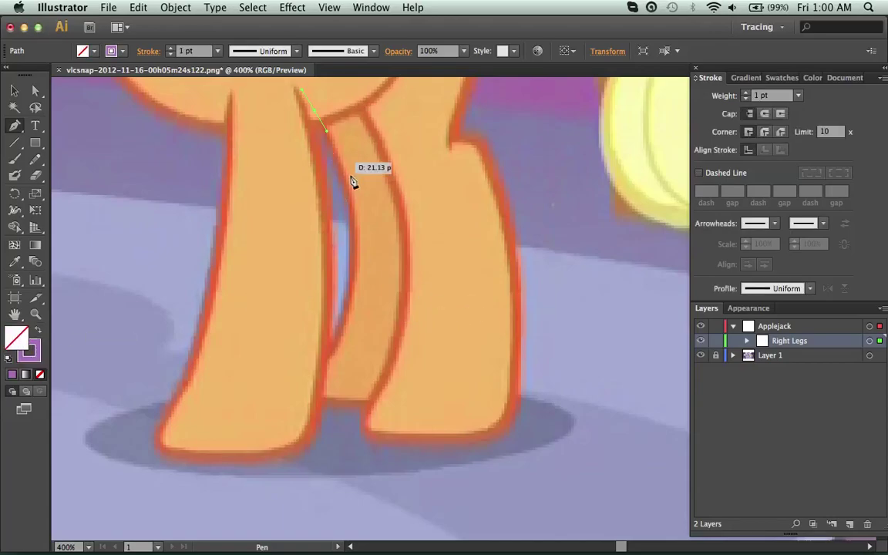
Add an anchor behind the front hoof and adjust the handles so the curve follows the far hind leg's front edge.
click(304, 396)
click(299, 420)
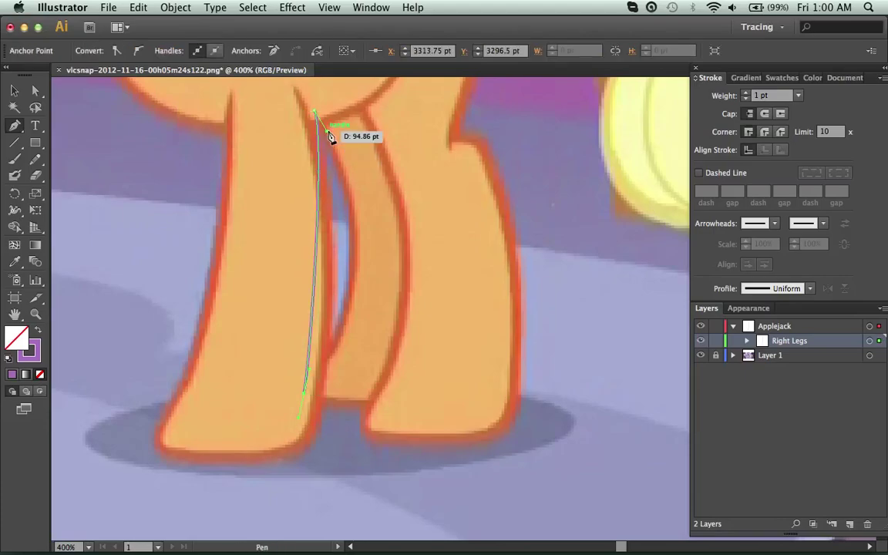
key(super)
key(super)
drag(327, 135, 406, 245)
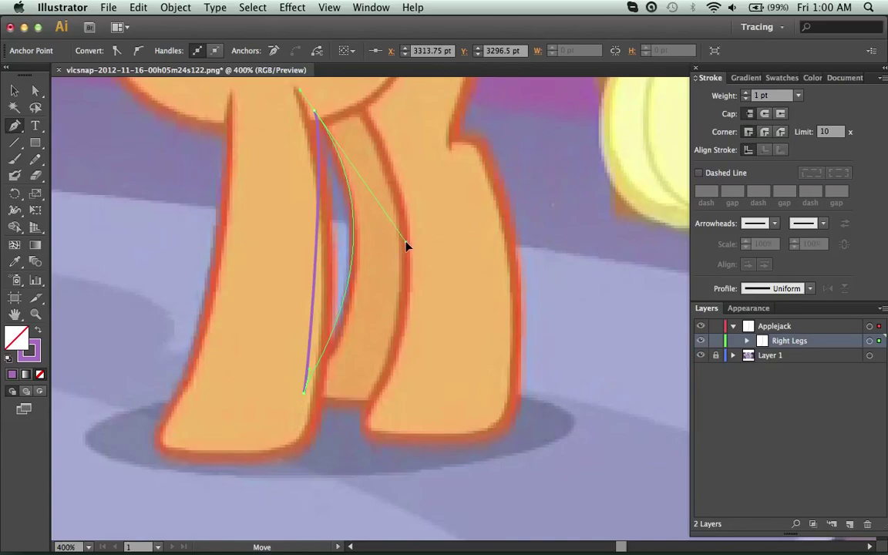
click(329, 322)
key(super)
drag(312, 376, 317, 373)
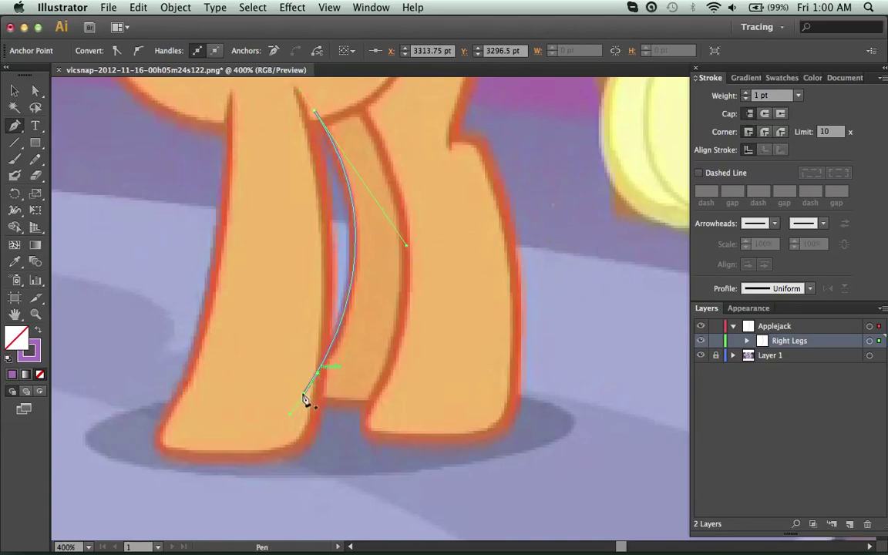
Shorten the lower anchor's outgoing handle and curve the path under the far hoof to an anchor inside the near hind leg.
drag(425, 393, 429, 380)
super+click(308, 387)
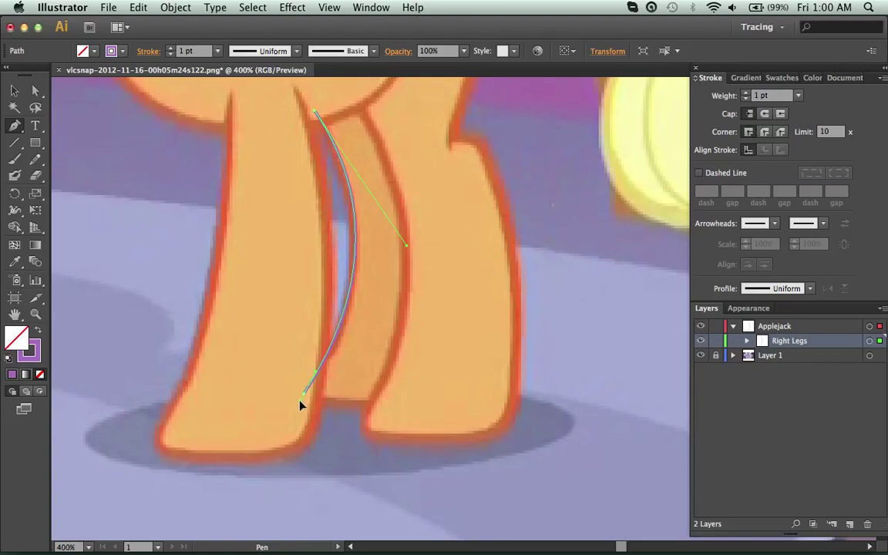
click(295, 409)
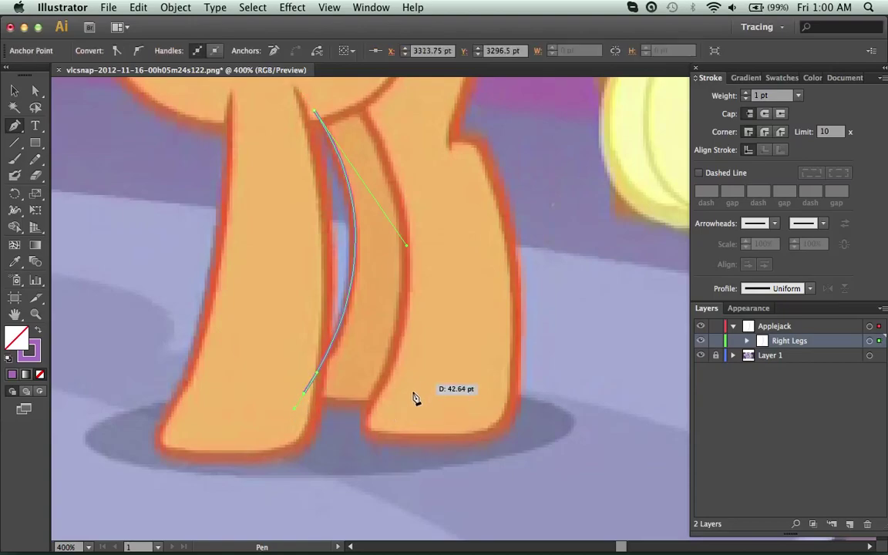
drag(426, 396, 432, 361)
drag(429, 398, 428, 383)
scroll(437, 311, up, 2)
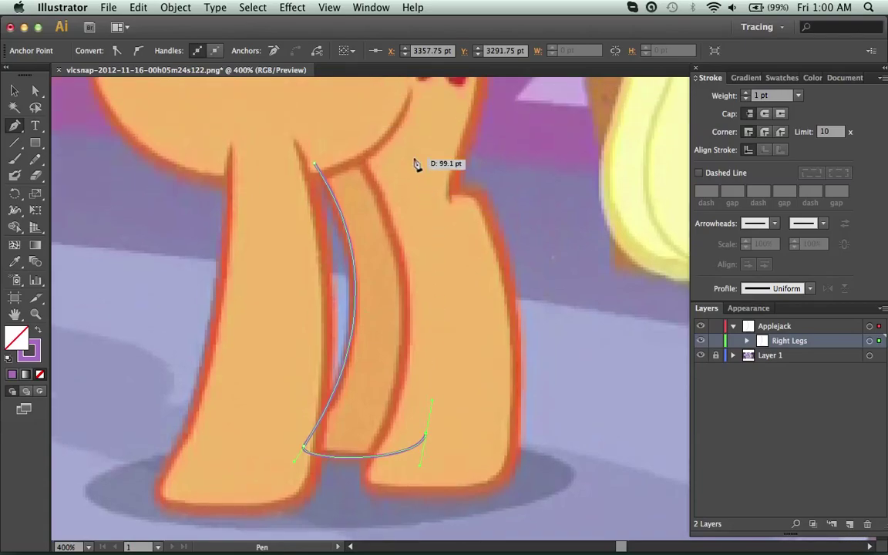
Continue the path up to the belly line, bow its rear edge outward, and close it at the starting anchor.
drag(389, 134, 352, 96)
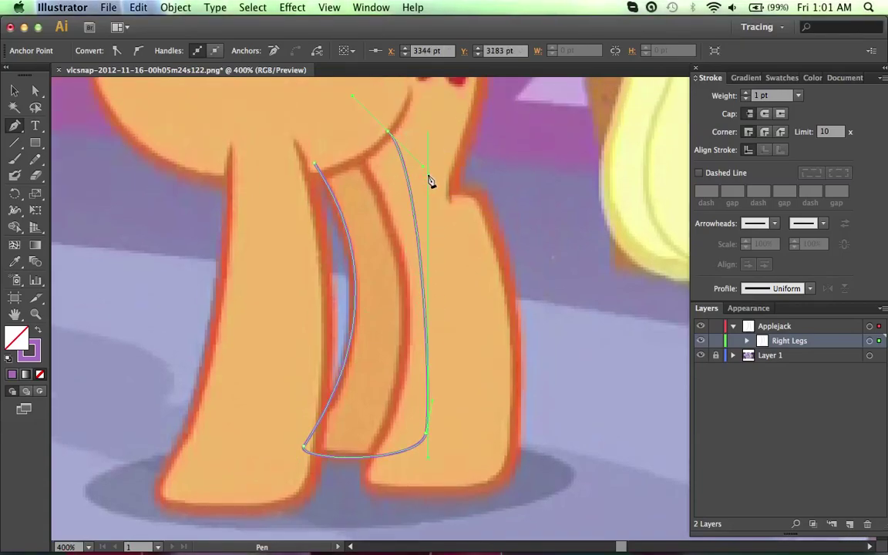
drag(423, 167, 459, 203)
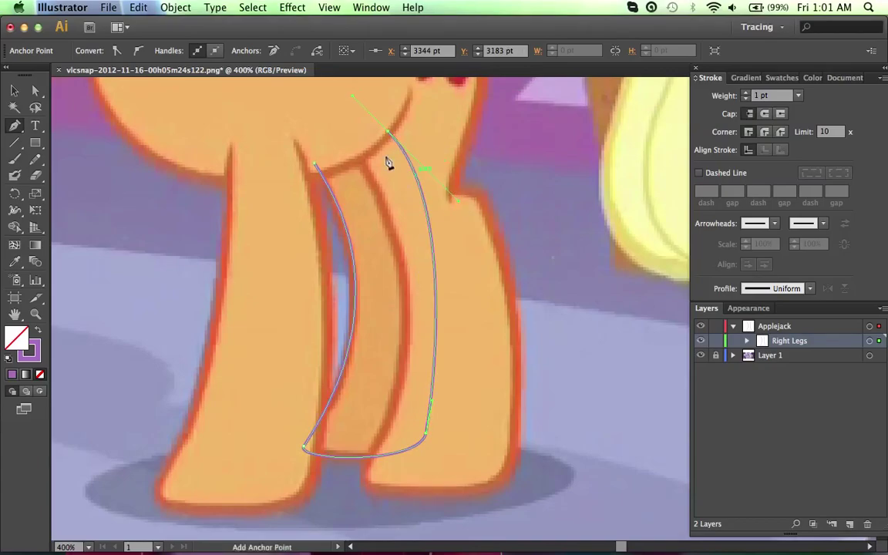
click(315, 164)
Set the closed leg outline's stroke weight to 2 pt.
scroll(308, 173, left, 3)
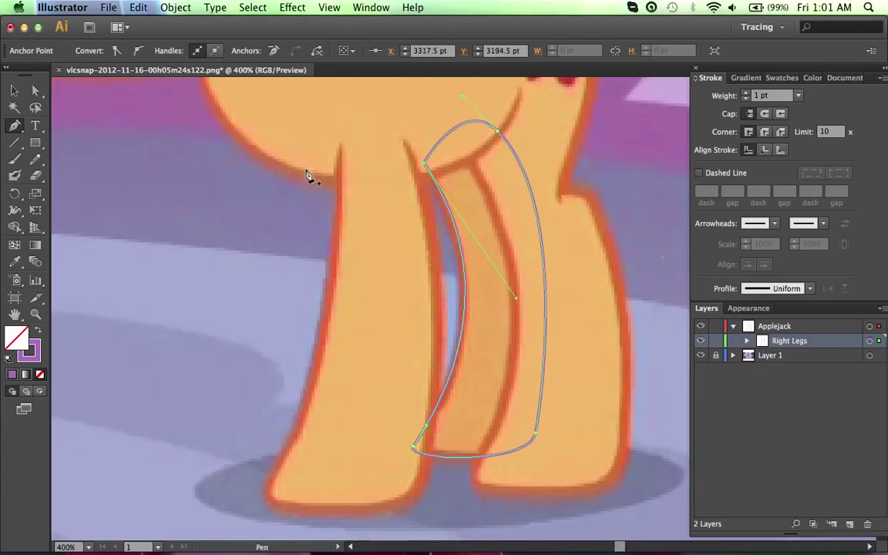
scroll(308, 172, right, 2)
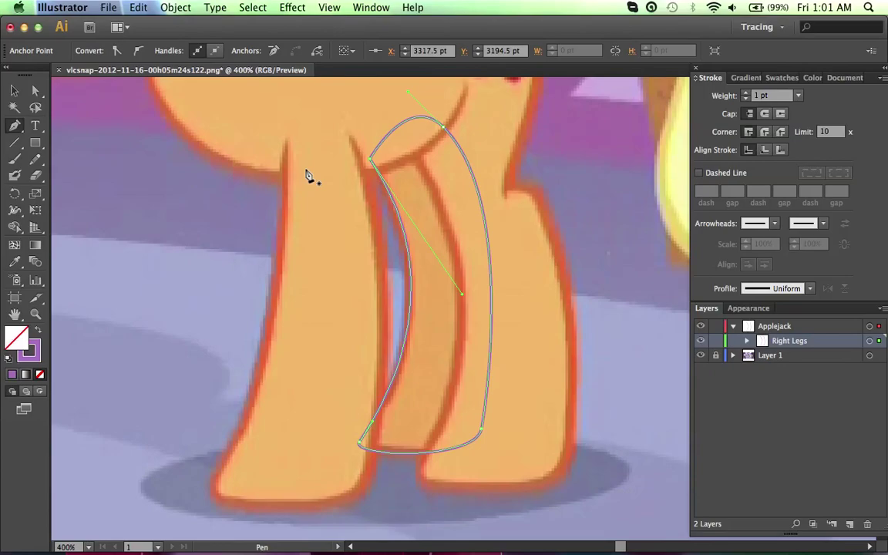
key(super+equal)
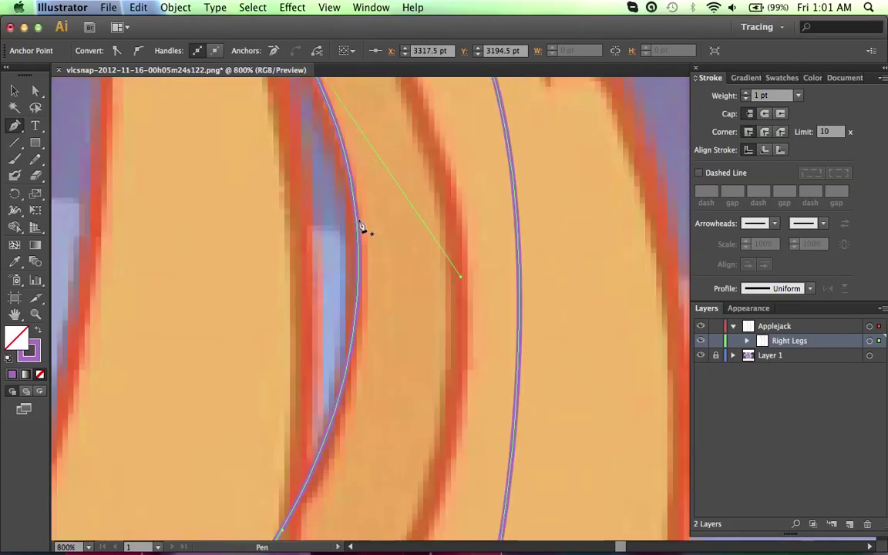
scroll(310, 246, down, 4)
scroll(310, 246, left, 2)
scroll(311, 246, right, 2)
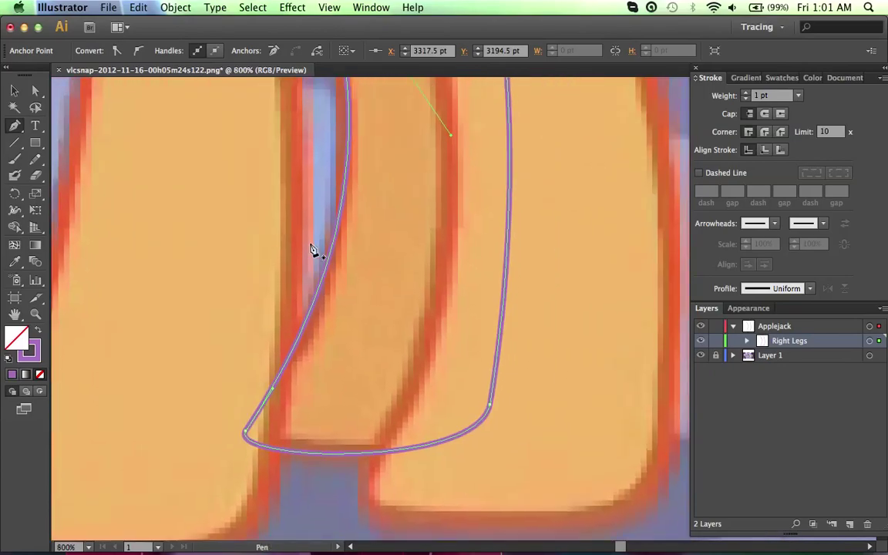
scroll(310, 247, up, 2)
click(798, 95)
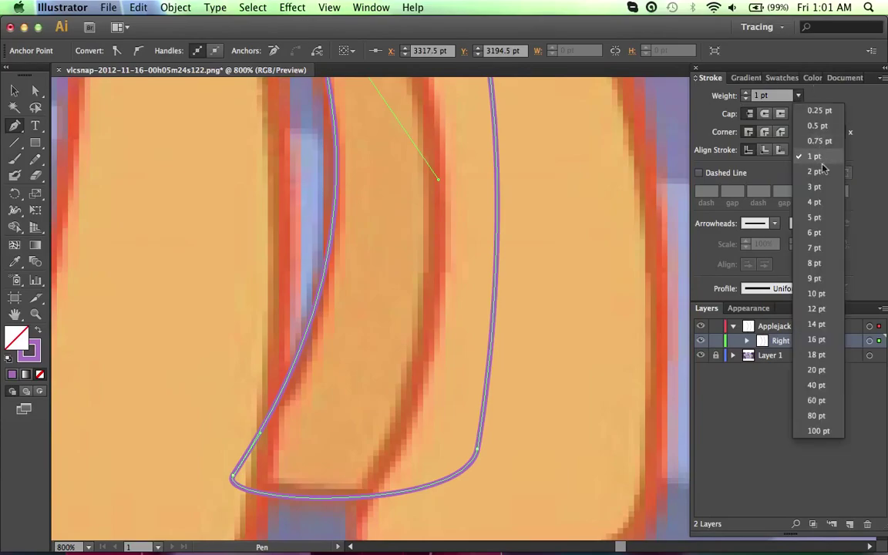
click(805, 161)
Examine how the thickened outline matches the far hind leg's lines from the belly down to the hoof.
scroll(551, 230, up, 8)
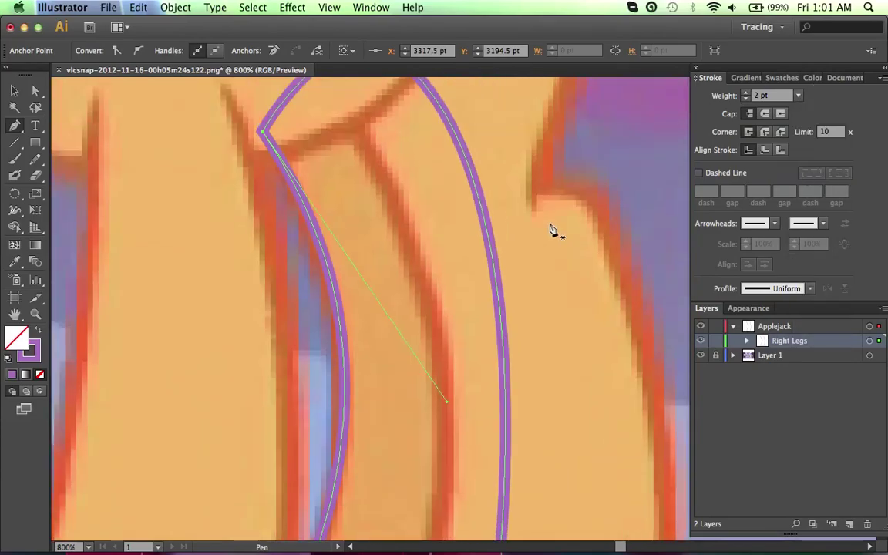
scroll(360, 249, down, 12)
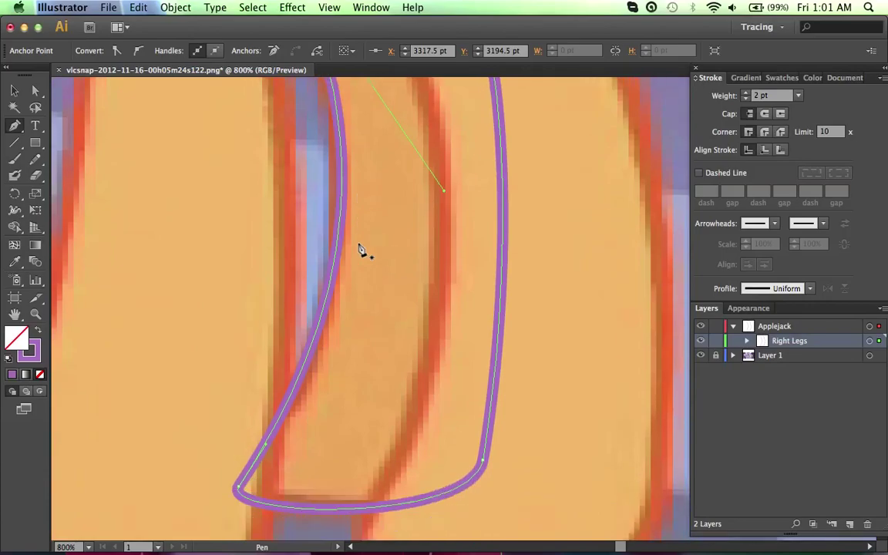
scroll(474, 369, up, 3)
scroll(474, 368, right, 1)
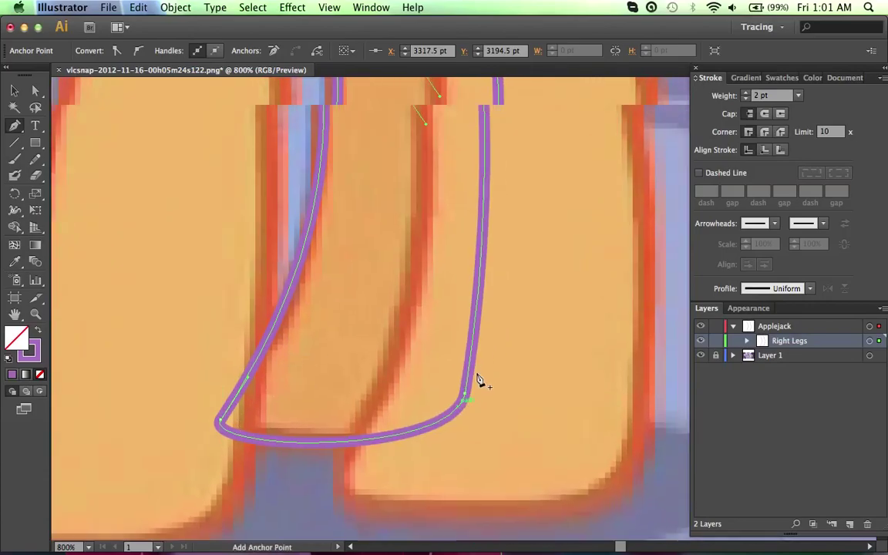
key(super+minus)
key(super+minus)
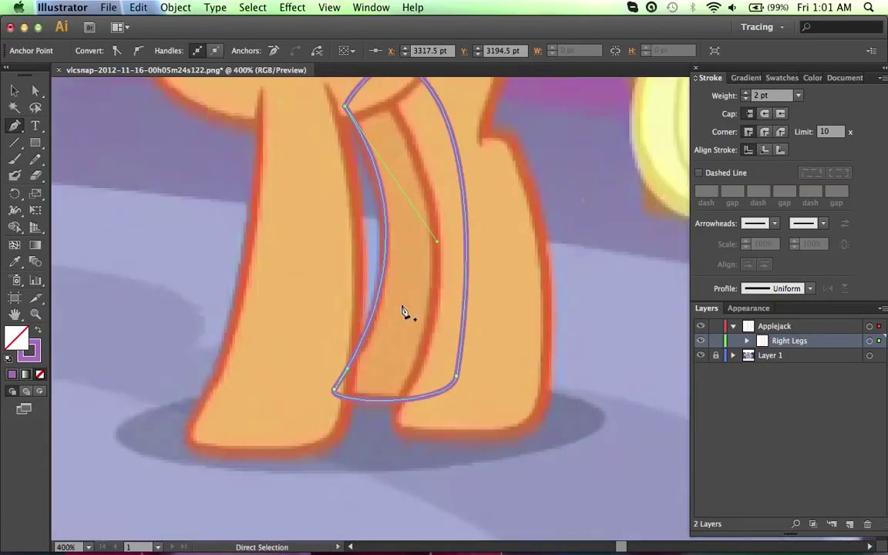
scroll(404, 309, up, 4)
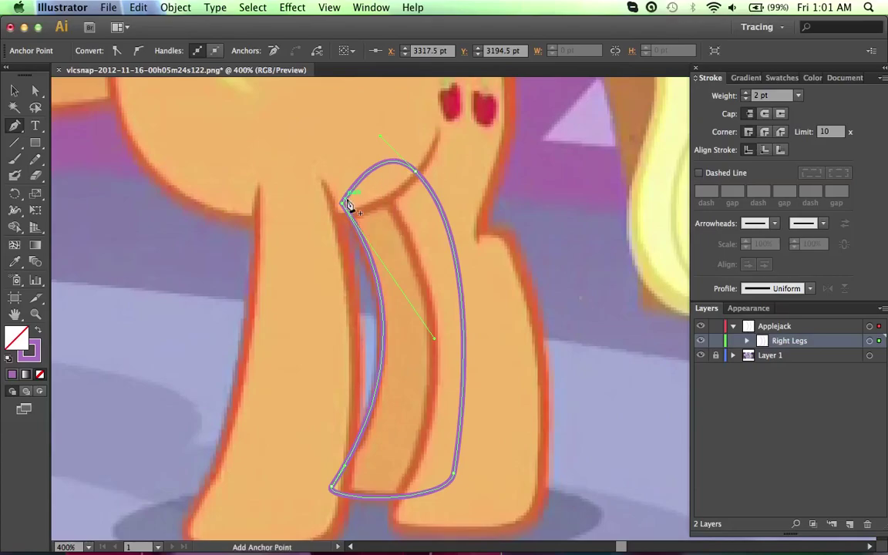
scroll(224, 194, left, 3)
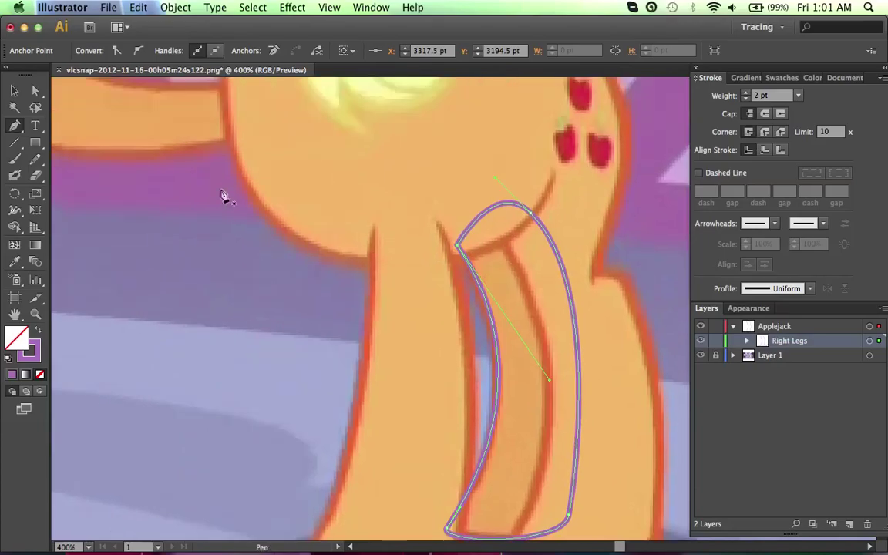
scroll(257, 253, right, 3)
scroll(257, 254, down, 2)
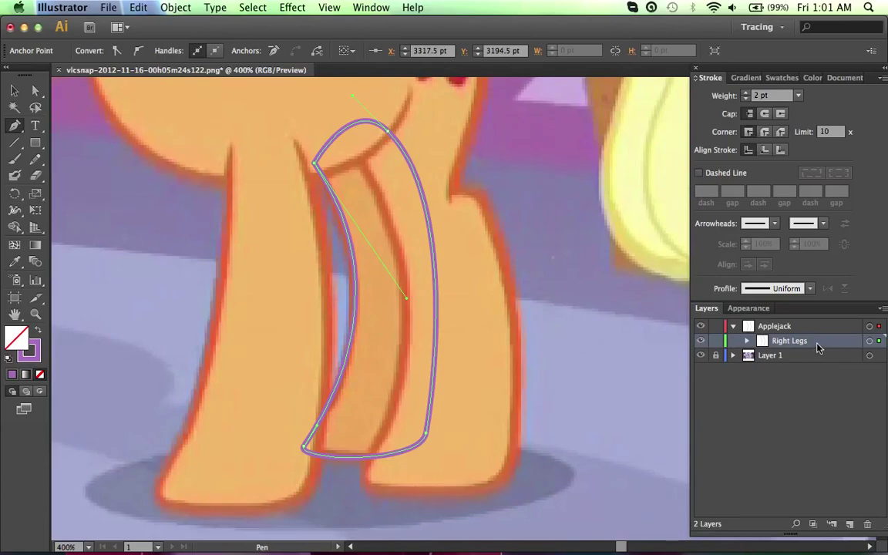
Rename the path inside the Right Legs layer as back leg.
click(749, 341)
double_click(794, 356)
text(b)
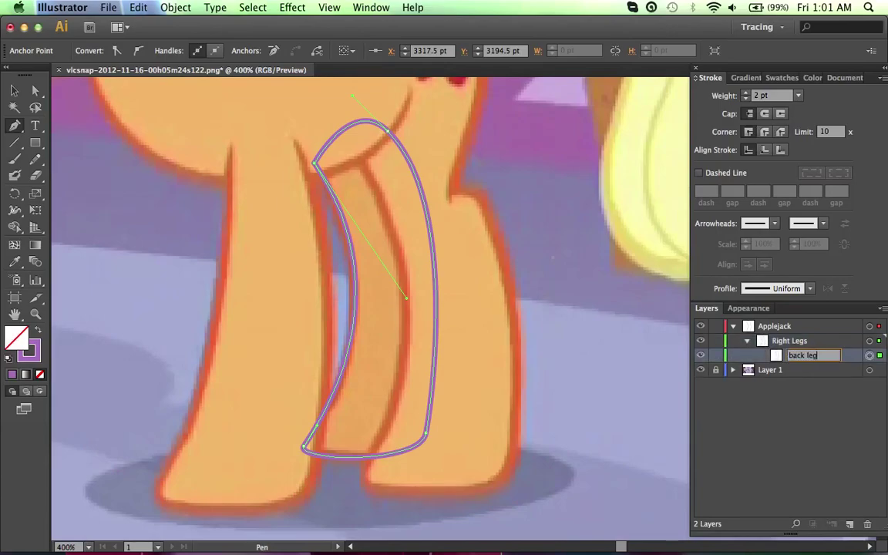
text(ack leg)
key(Return)
Deselect the back leg outline.
scroll(615, 331, up, 3)
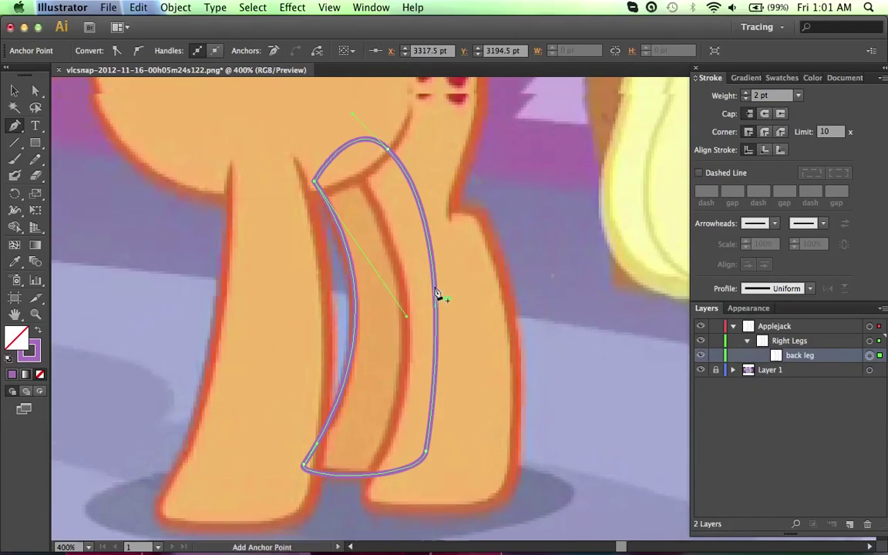
scroll(493, 307, down, 1)
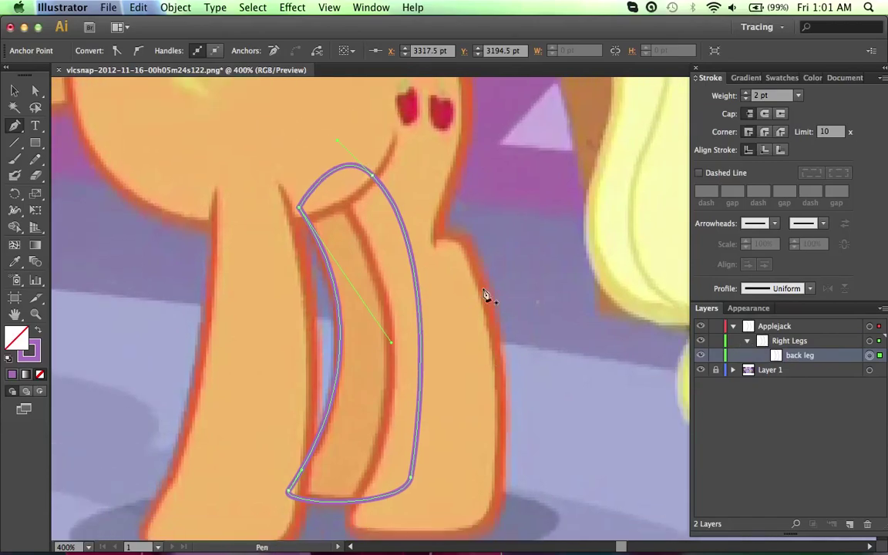
scroll(487, 297, down, 3)
scroll(456, 275, up, 3)
scroll(455, 276, left, 2)
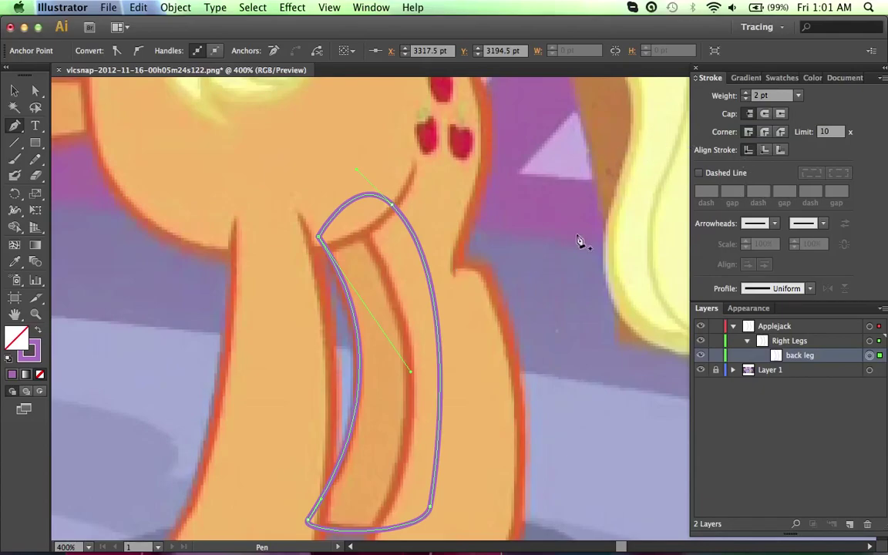
super+click(462, 277)
scroll(365, 282, down, 3)
key(super)
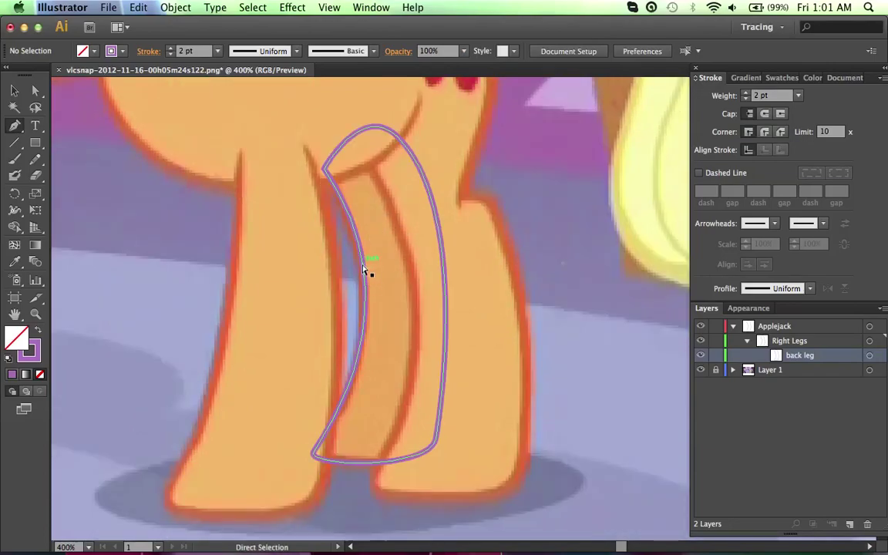
Inspect both long sides of the back leg outline up close.
key(super+equal)
key(super+equal)
key(super+equal)
super+click(400, 298)
super+click(445, 330)
scroll(445, 330, left, 5)
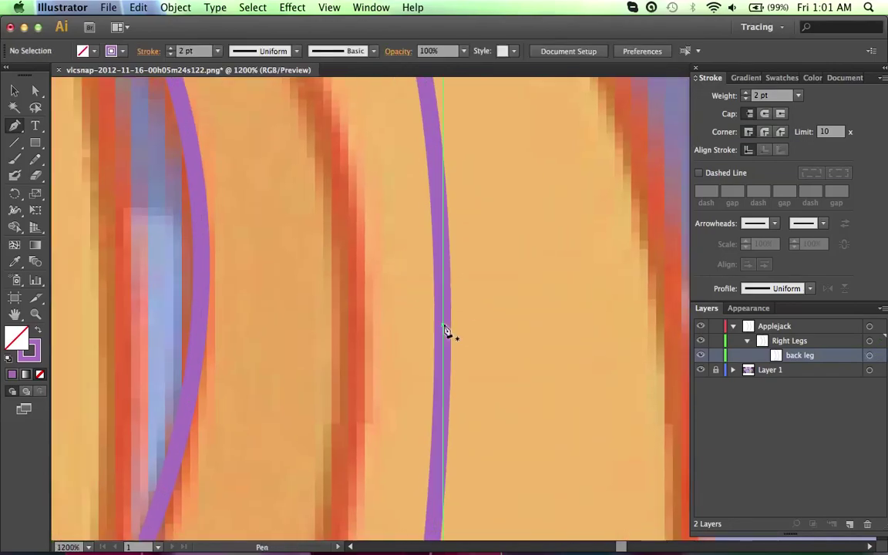
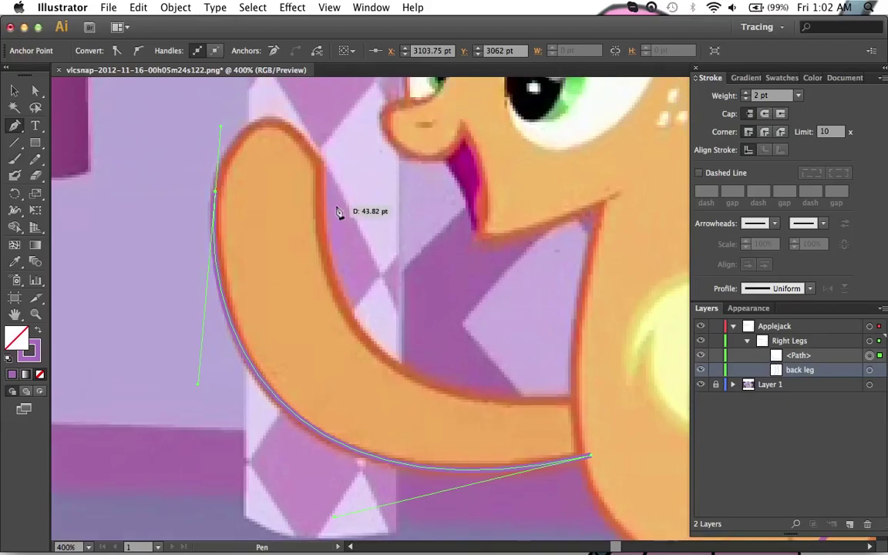
Curve the front leg path around the raised hoof's tip and adjust its anchor and handle to match the drawn edge.
drag(322, 164, 321, 228)
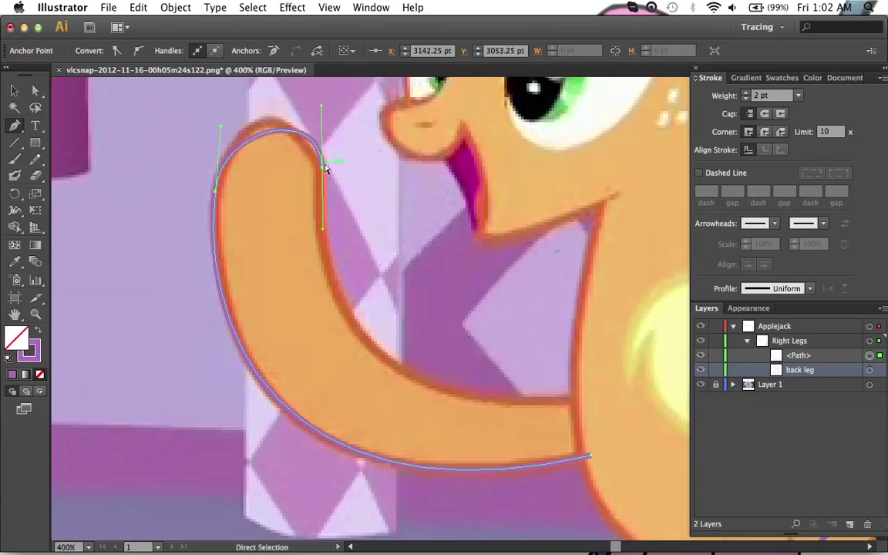
drag(325, 168, 319, 169)
scroll(295, 171, up, 5)
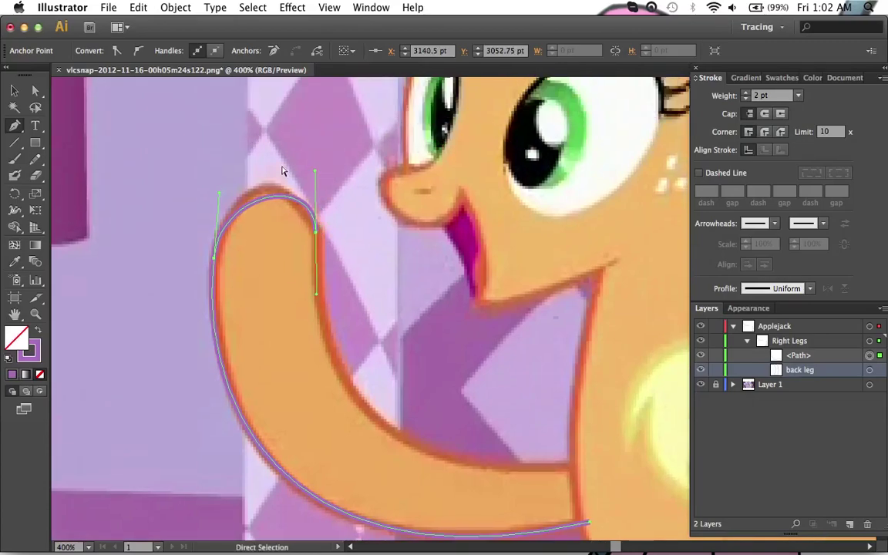
drag(219, 198, 222, 167)
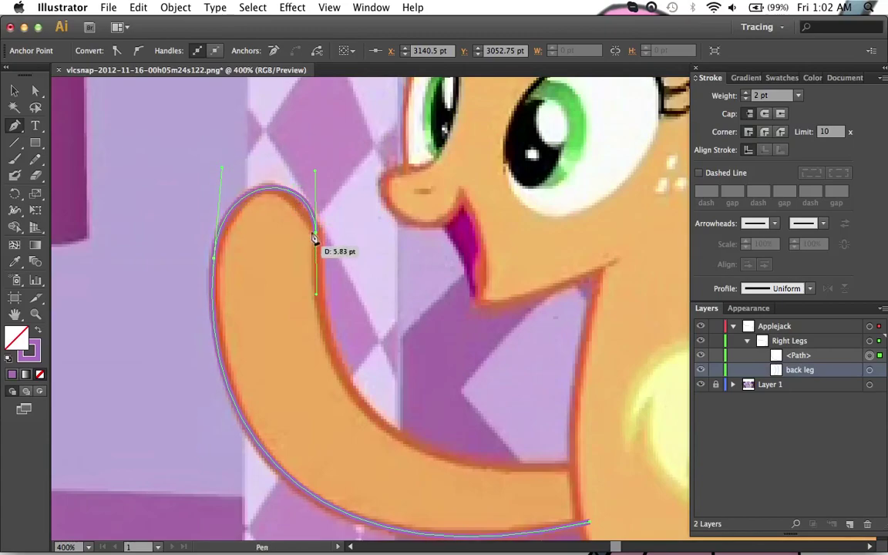
Trace the front leg's inner edge to the chest, fit its curve, close the path just inside the body and deselect it.
scroll(297, 205, down, 2)
scroll(299, 212, down, 5)
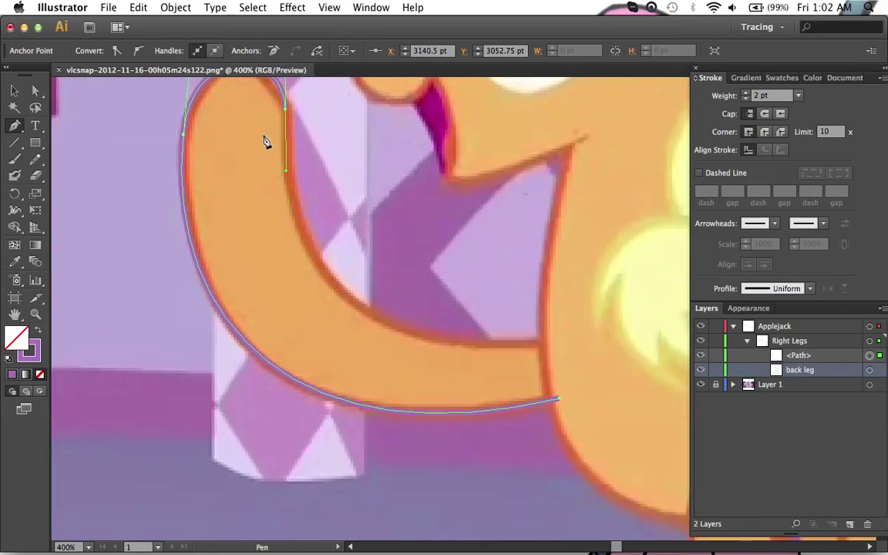
scroll(264, 135, right, 2)
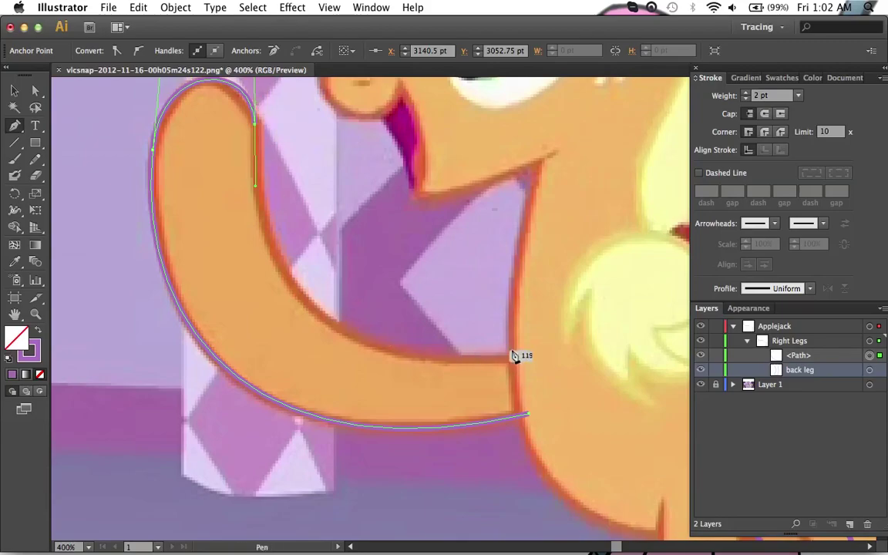
drag(515, 360, 636, 348)
scroll(437, 391, right, 2)
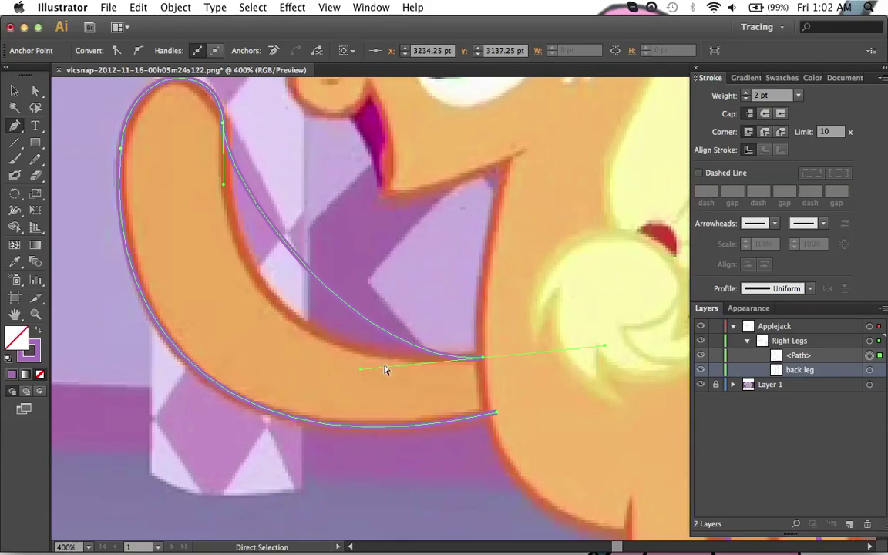
drag(359, 373, 225, 381)
click(497, 413)
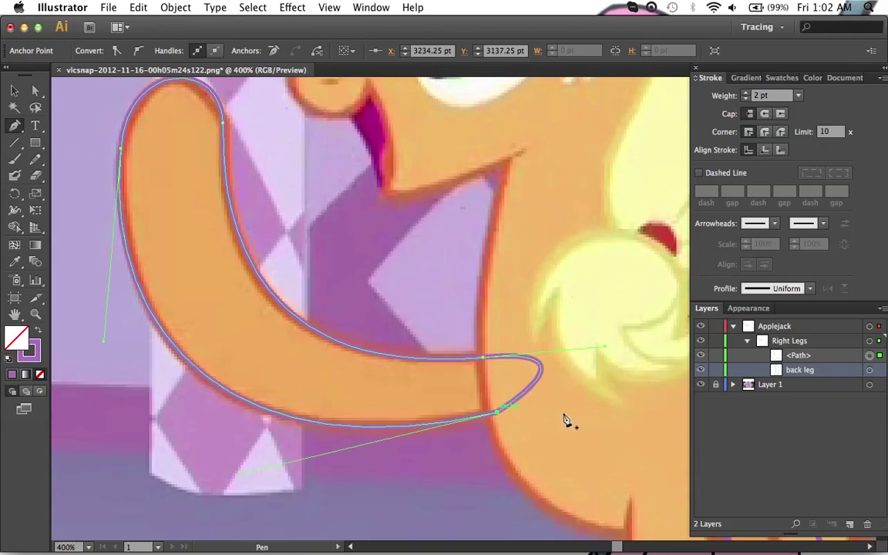
super+click(564, 420)
Rename the new path in the Right Legs layer as front leg.
scroll(372, 387, up, 3)
scroll(372, 387, left, 3)
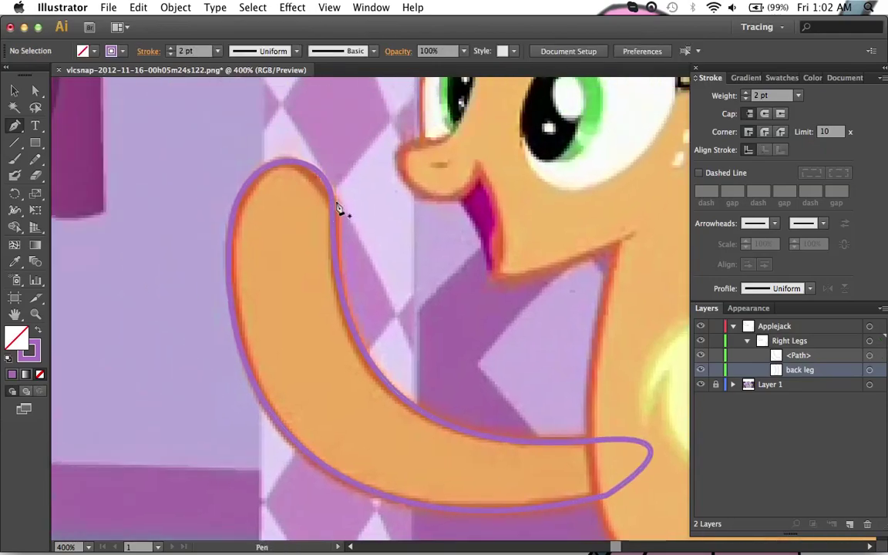
scroll(339, 206, down, 3)
scroll(339, 207, right, 1)
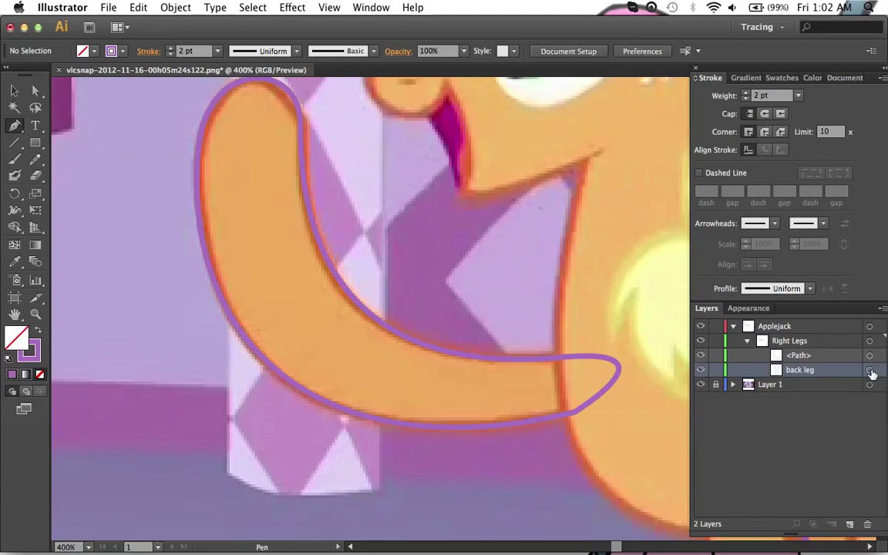
double_click(831, 359)
text(front leg)
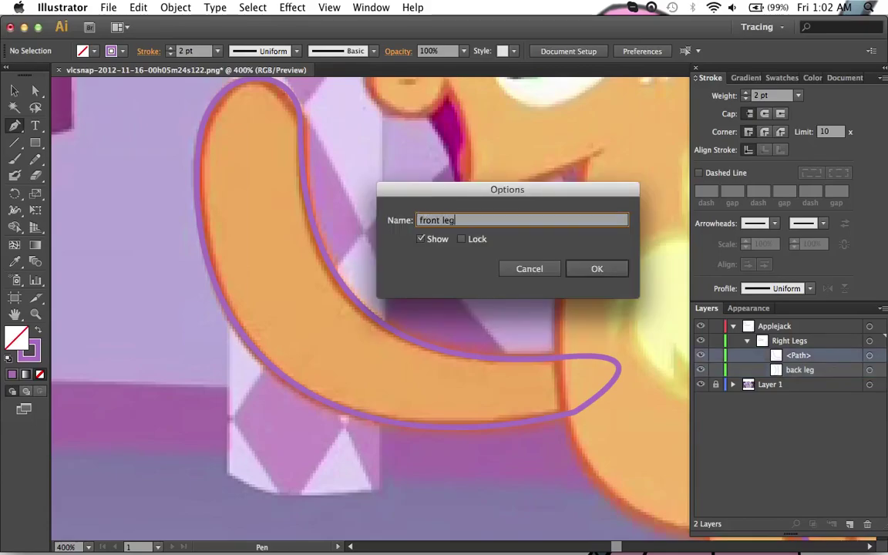
key(Return)
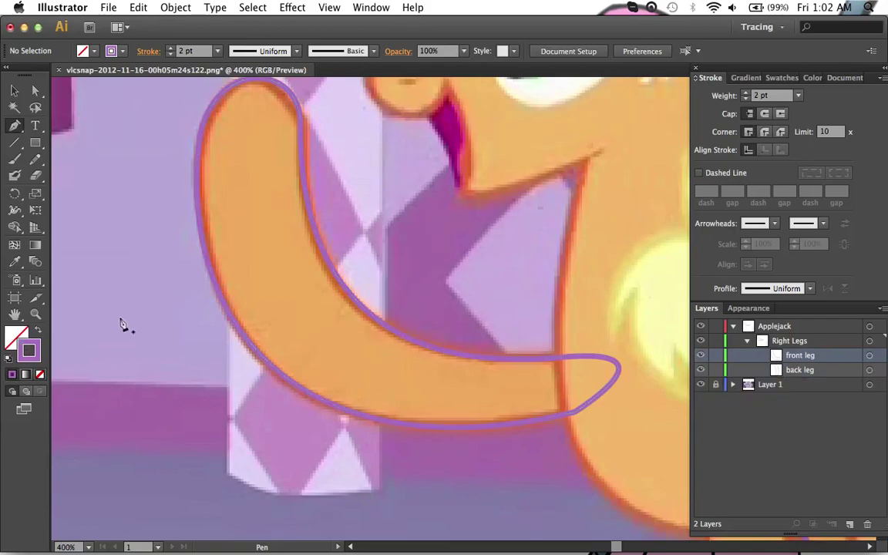
Change the stroke of both the front leg and back leg paths to the red-orange swatch.
click(869, 371)
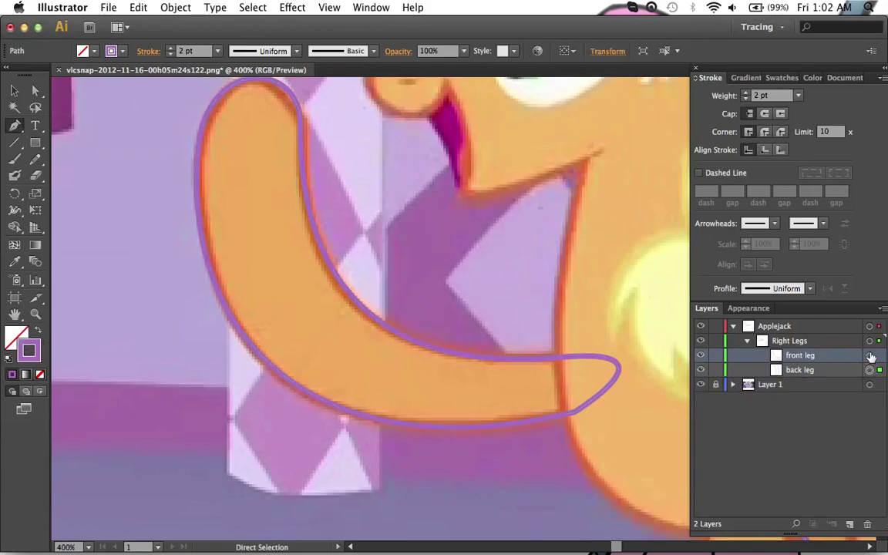
shift+click(870, 357)
click(780, 78)
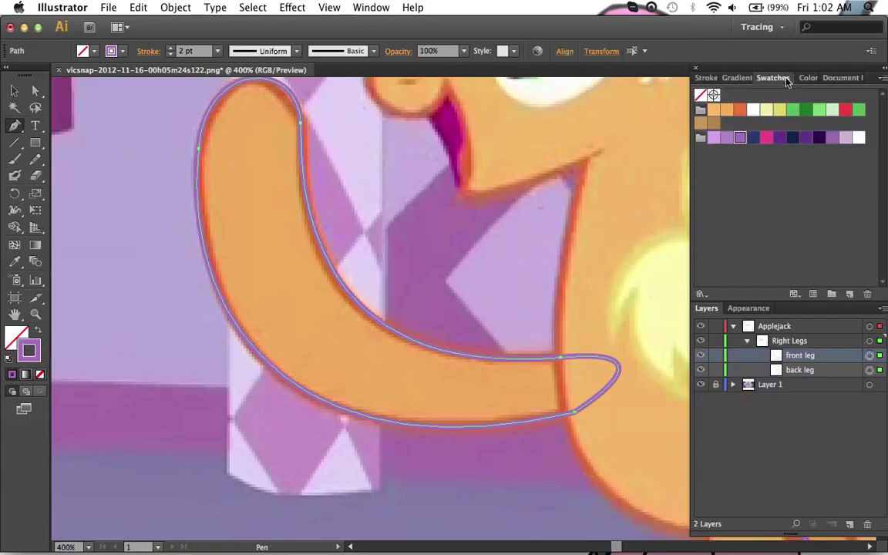
click(739, 111)
scroll(565, 187, down, 2)
scroll(565, 187, right, 2)
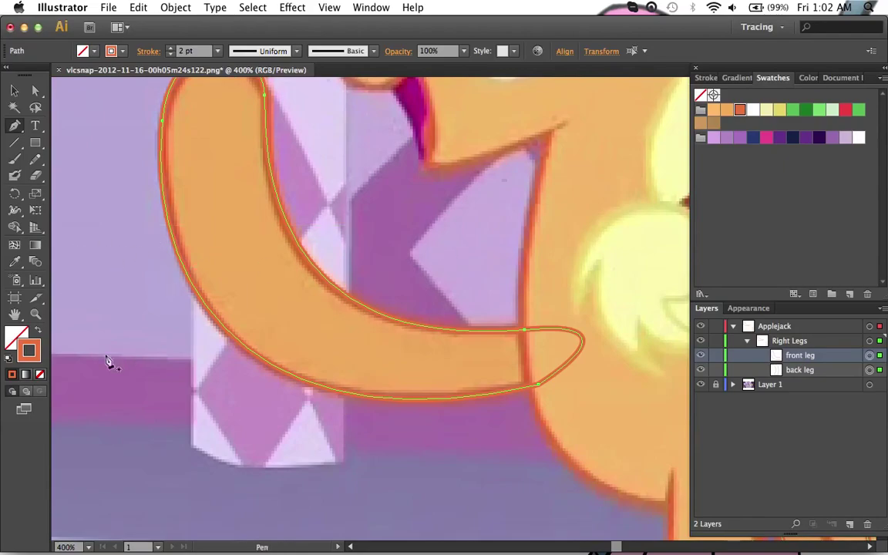
Fill both leg paths with the darker of the two light orange swatches and deselect them.
key(x)
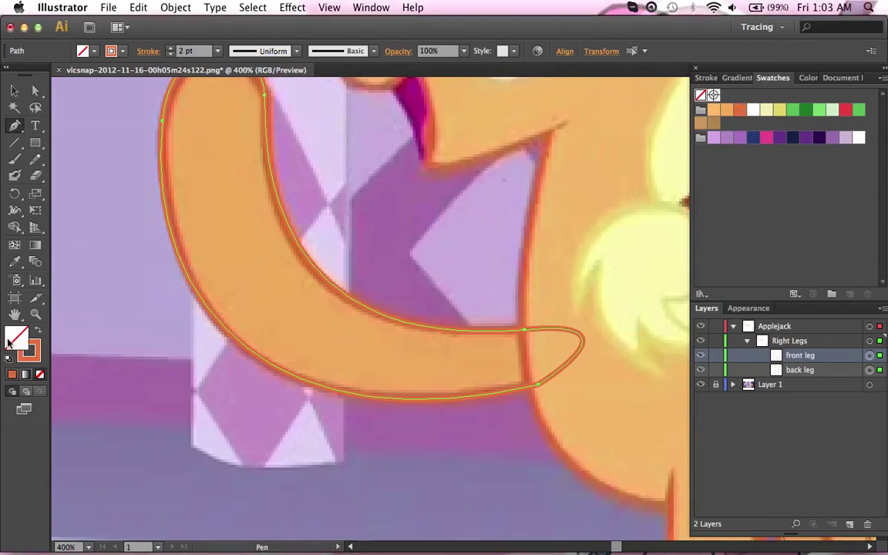
click(713, 110)
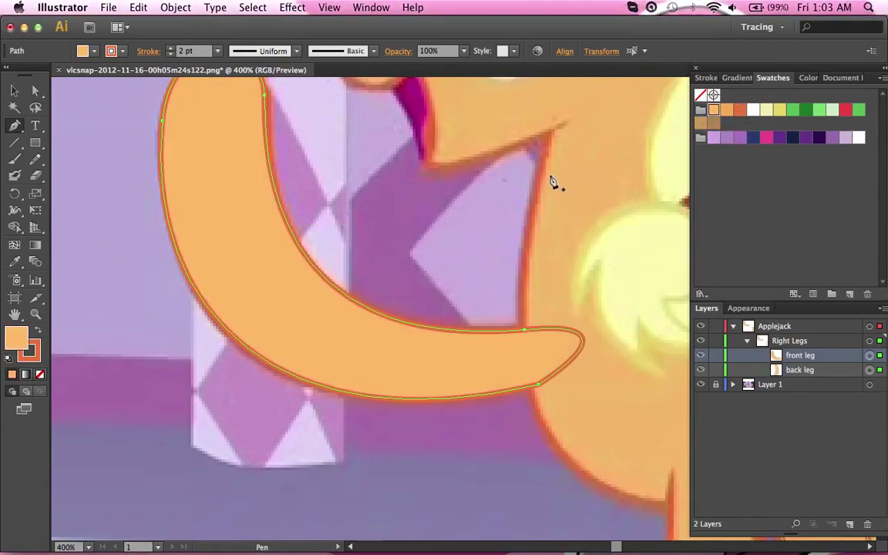
click(725, 111)
scroll(598, 182, right, 3)
scroll(597, 182, down, 1)
key(super+shift+a)
Check both filled legs against the screenshot, then collapse and hide the Right Legs layer.
scroll(601, 185, up, 5)
scroll(601, 184, left, 5)
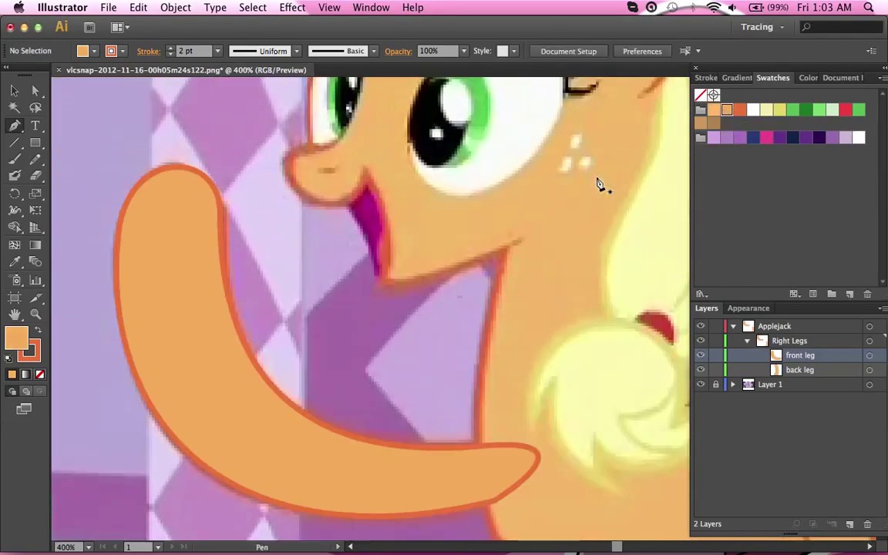
scroll(600, 184, down, 7)
scroll(600, 184, right, 8)
scroll(599, 185, right, 5)
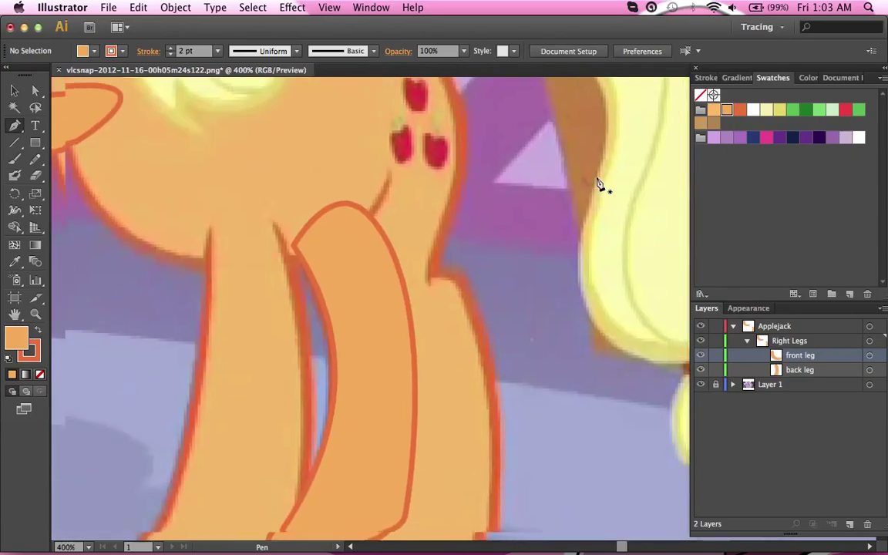
scroll(600, 185, left, 3)
scroll(599, 185, down, 2)
click(747, 341)
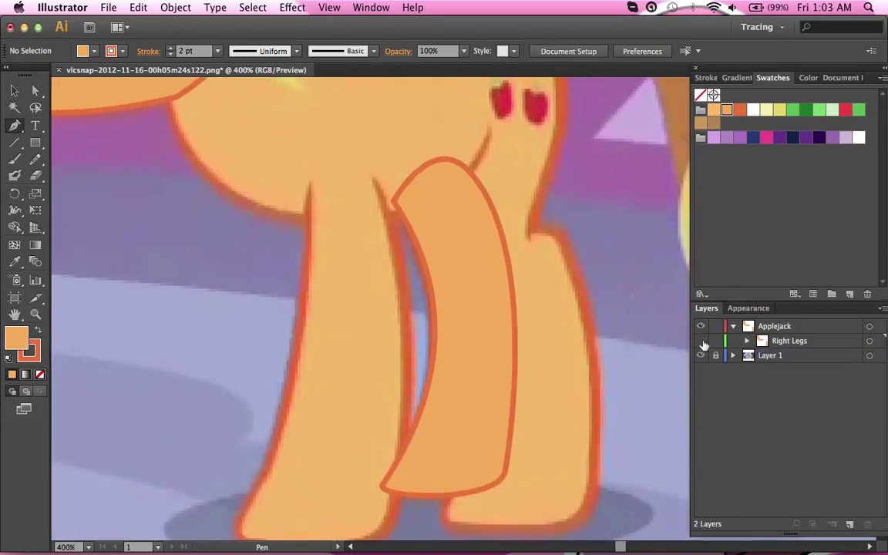
Examine the pony's body, head and legs in the screenshot to plan the body outline.
scroll(575, 337, up, 4)
scroll(575, 336, down, 2)
scroll(574, 337, left, 1)
scroll(575, 337, left, 2)
scroll(575, 337, right, 2)
scroll(575, 337, up, 4)
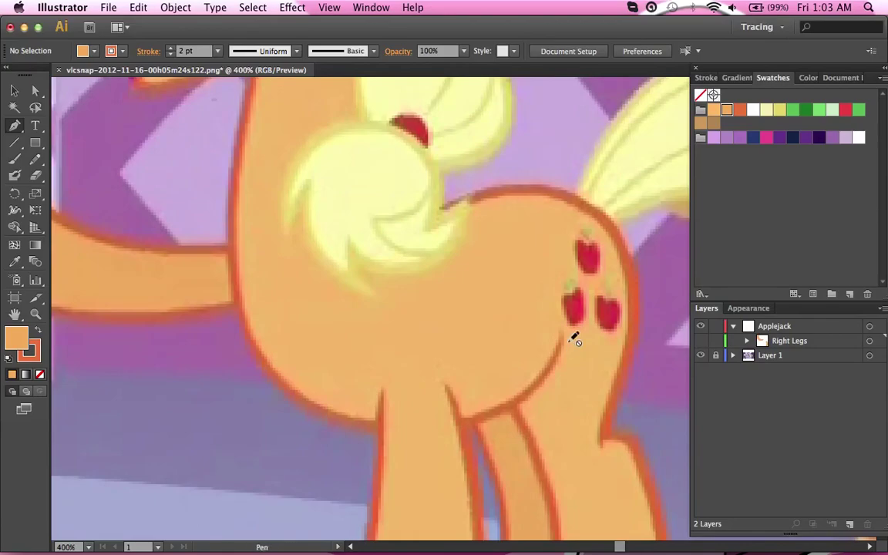
key(super+minus)
key(super+minus)
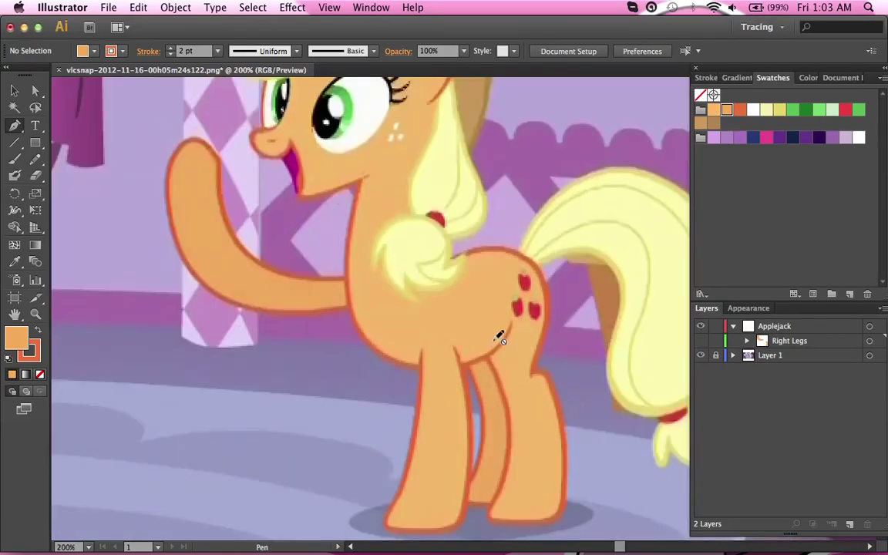
scroll(498, 337, up, 3)
scroll(396, 248, up, 1)
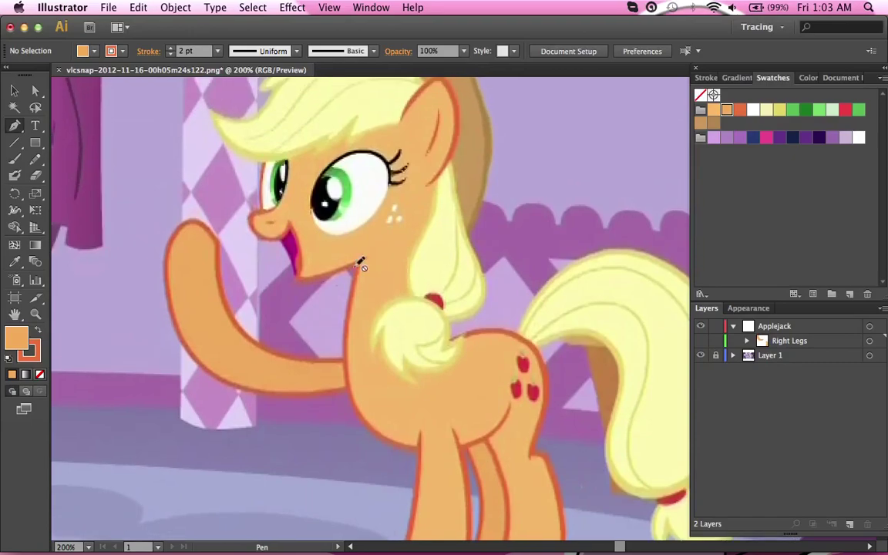
scroll(339, 275, down, 4)
scroll(339, 275, down, 1)
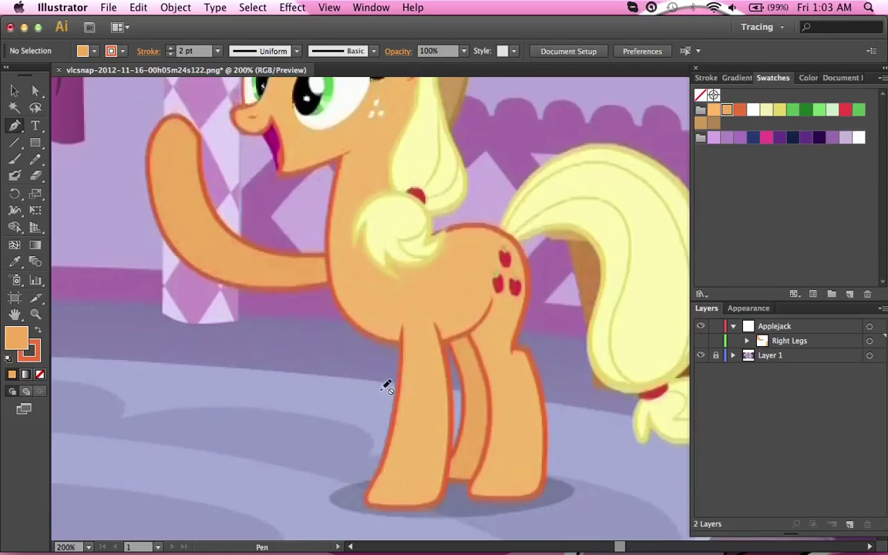
Create a new sublayer inside the Applejack layer and name it body.
click(807, 327)
click(832, 523)
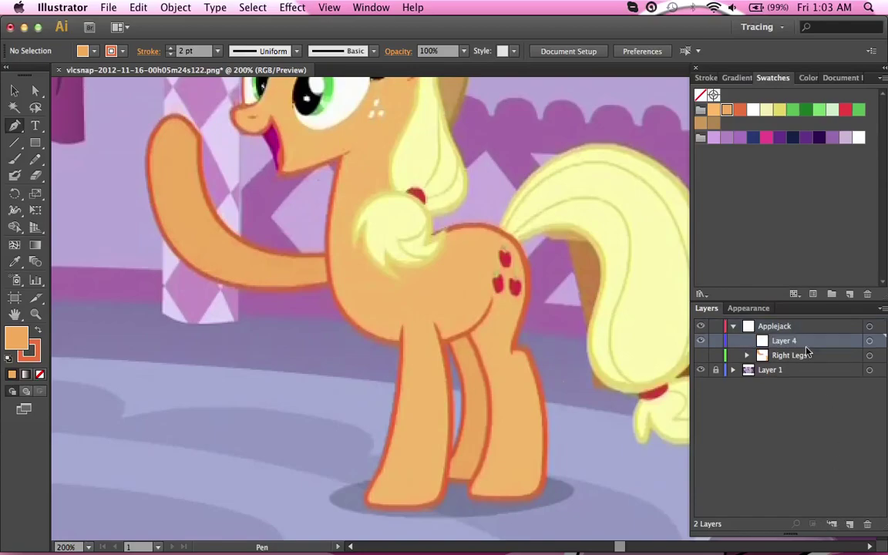
double_click(799, 345)
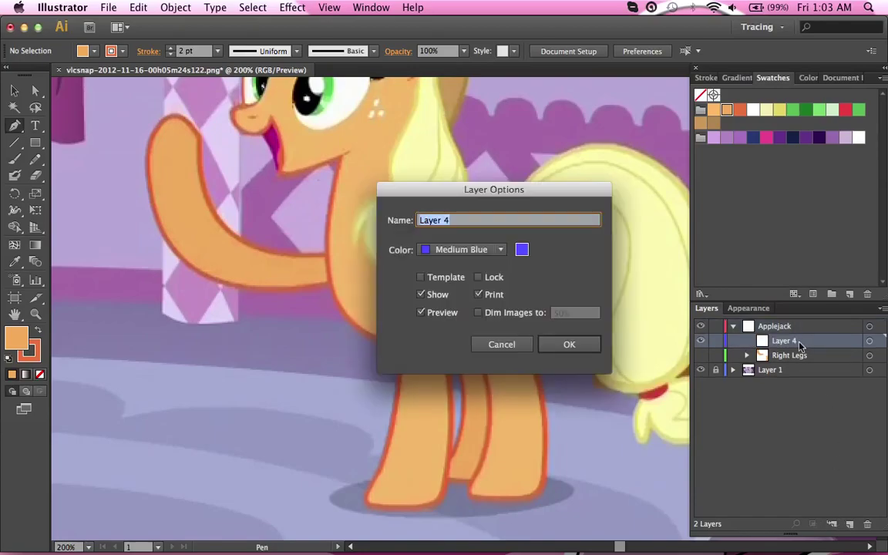
text(body)
key(Return)
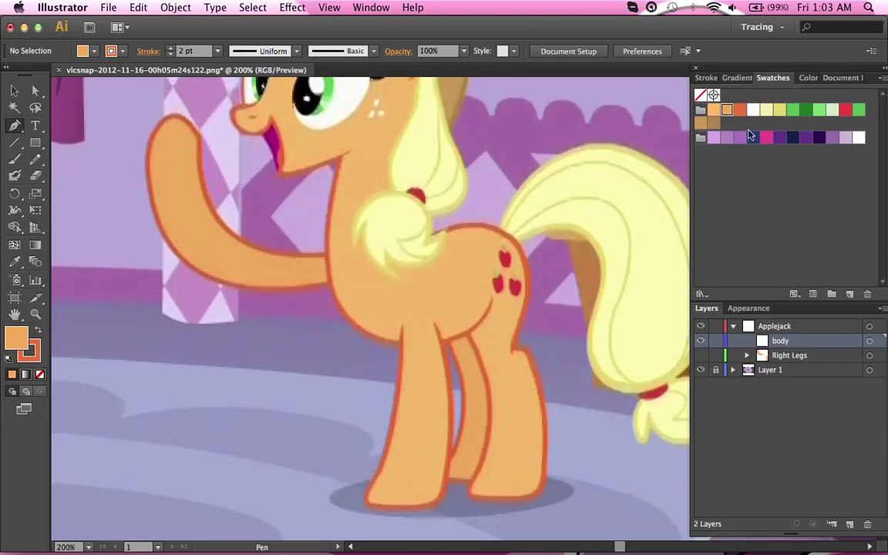
Set the drawing colours to no fill and a medium purple stroke from the second swatch group.
key(slash)
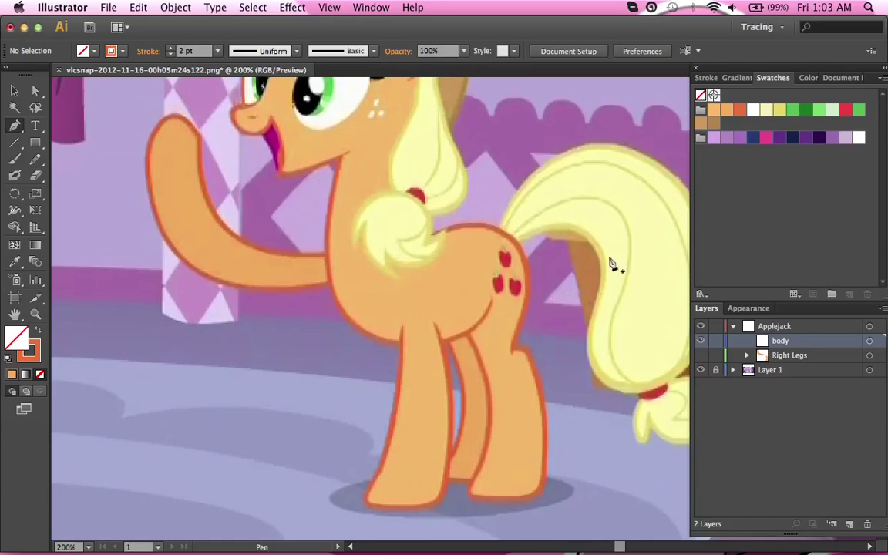
key(x)
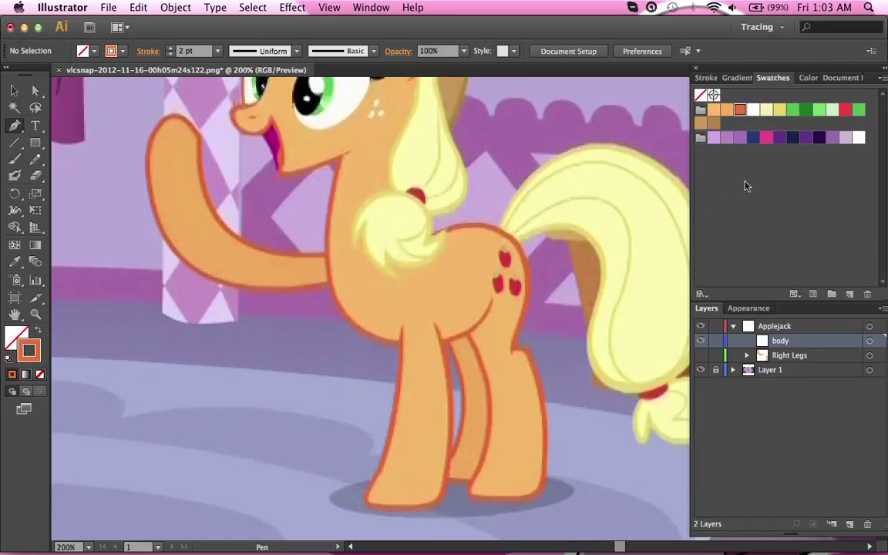
click(740, 137)
scroll(455, 182, down, 2)
scroll(455, 183, right, 2)
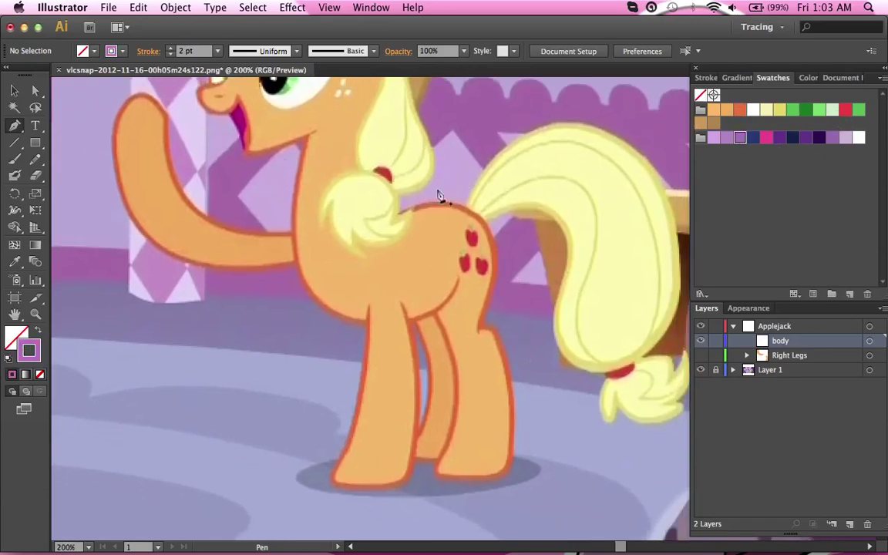
Trace the near hind leg's front edge from the belly line to the hoof as a Pen curve, adjusting both handles to match the screenshot.
key(super+equal)
key(super+equal)
scroll(416, 278, down, 5)
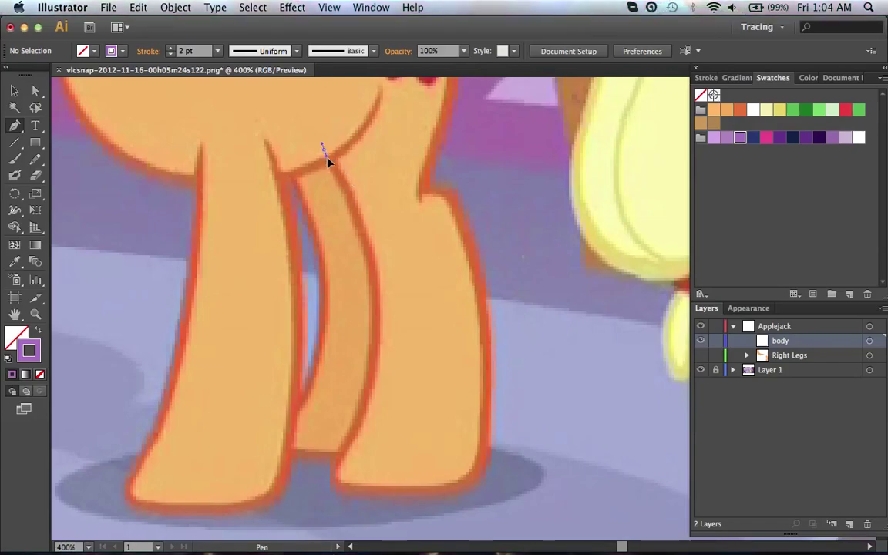
drag(335, 171, 341, 173)
scroll(341, 172, down, 2)
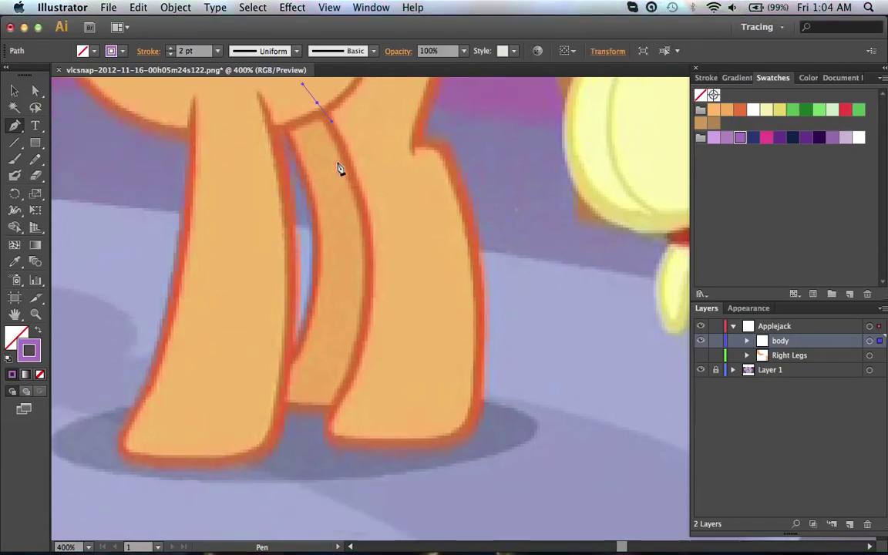
drag(329, 428, 315, 475)
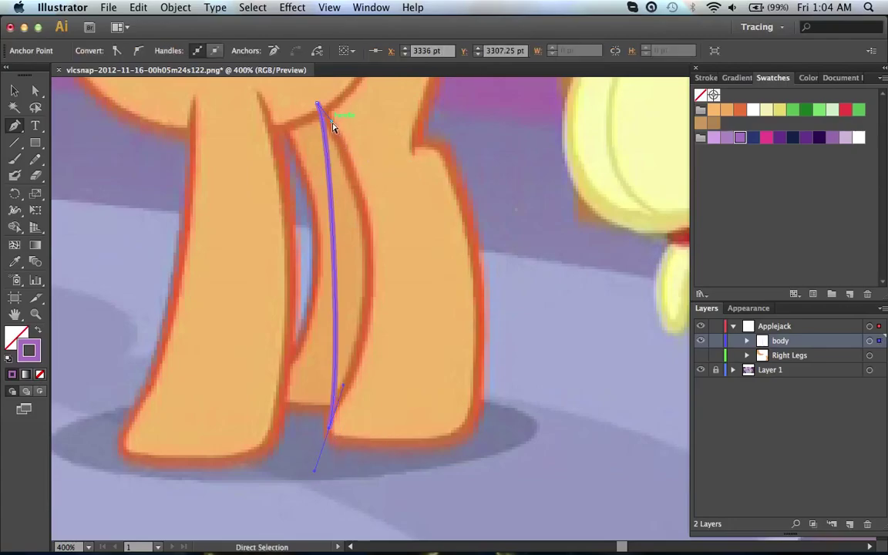
drag(337, 132, 396, 209)
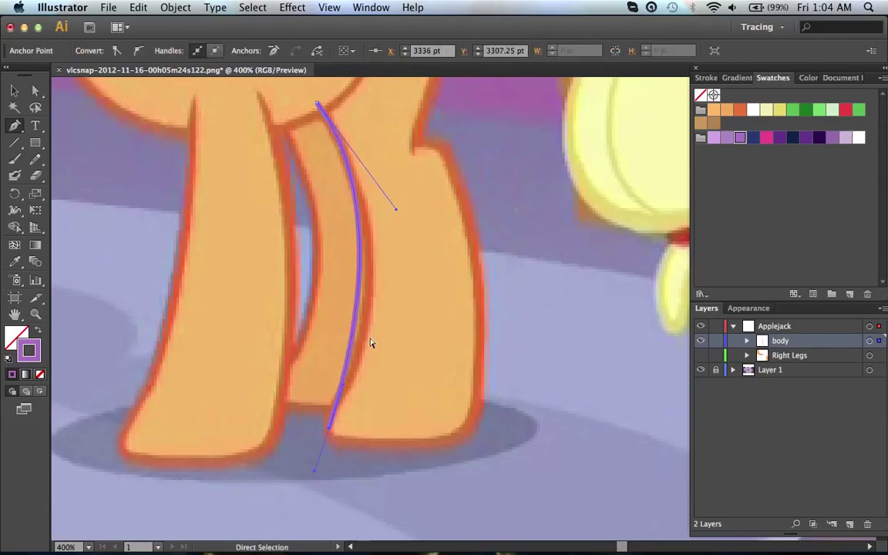
drag(344, 389, 369, 369)
Continue the hind-leg path around the bottom of the hoof and up the rear edge to the notch at the hock.
scroll(368, 369, down, 3)
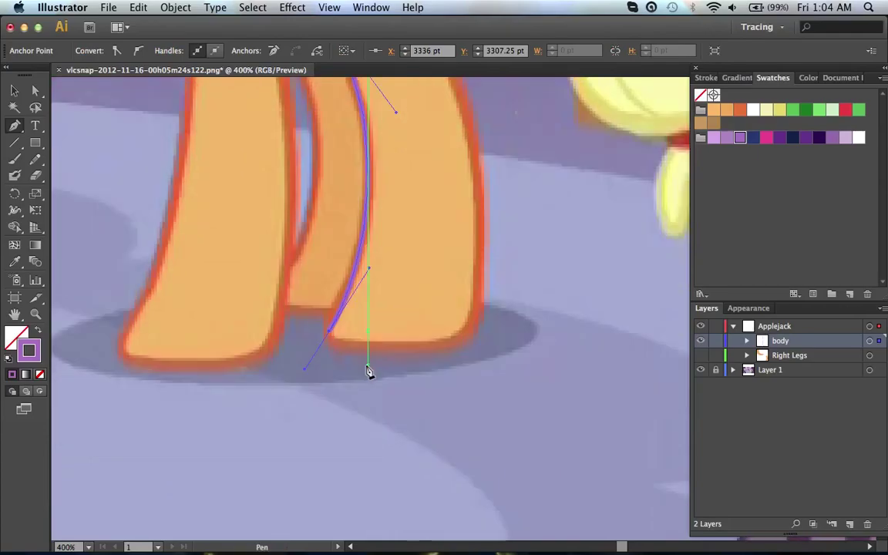
drag(471, 327, 489, 301)
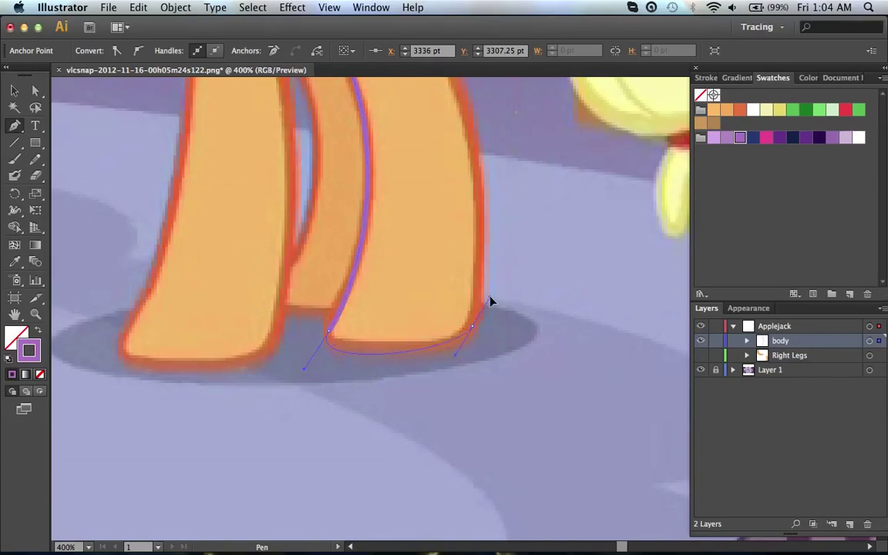
scroll(386, 347, up, 5)
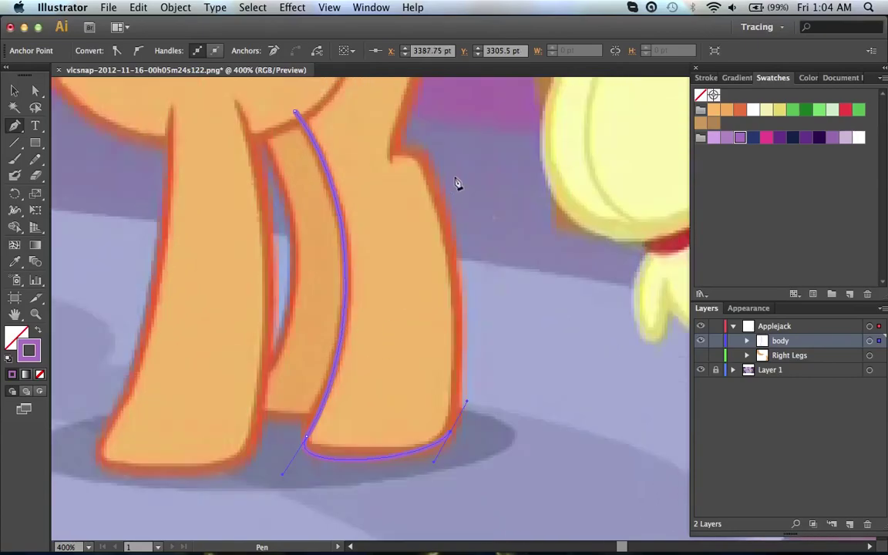
drag(422, 158, 459, 183)
drag(393, 152, 380, 150)
Nudge the hind-leg path's end point slightly outward into the corner of the hock notch, then finish the path.
scroll(373, 185, left, 1)
key(super+equal)
key(super+equal)
key(super+equal)
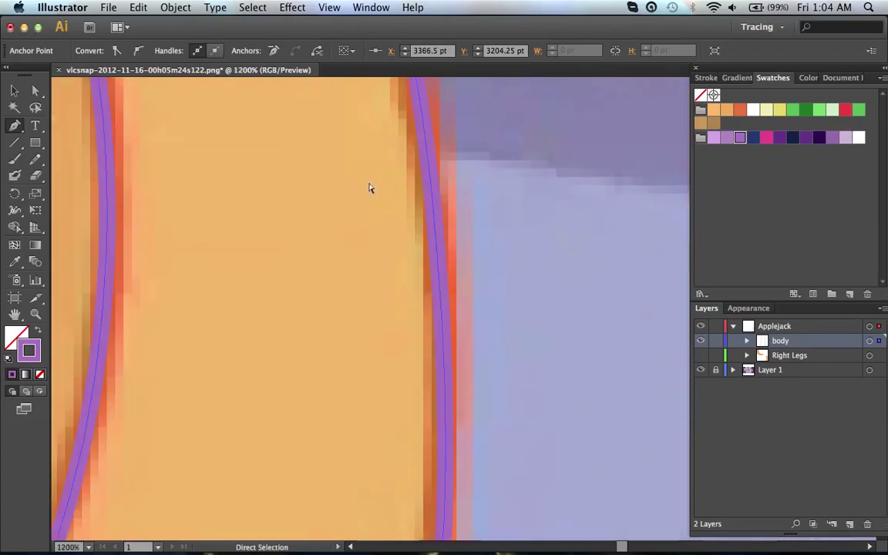
scroll(372, 188, up, 8)
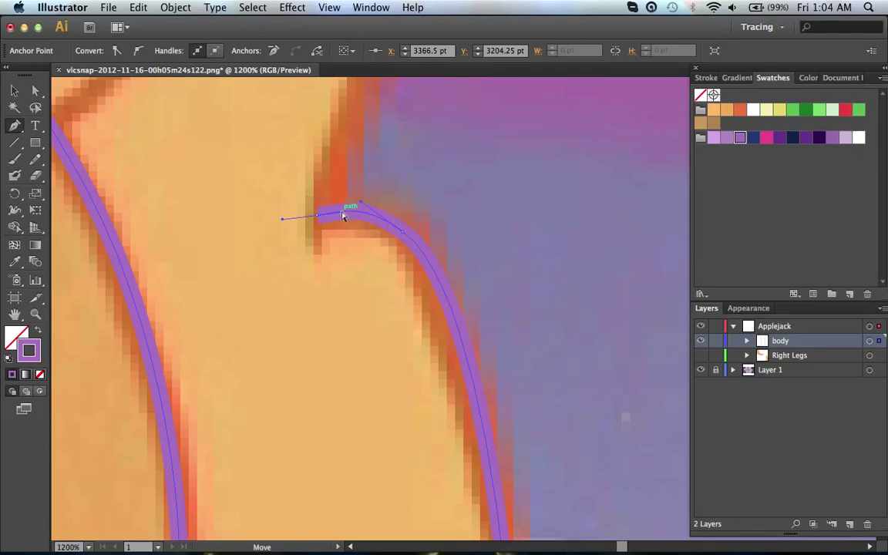
drag(320, 220, 313, 221)
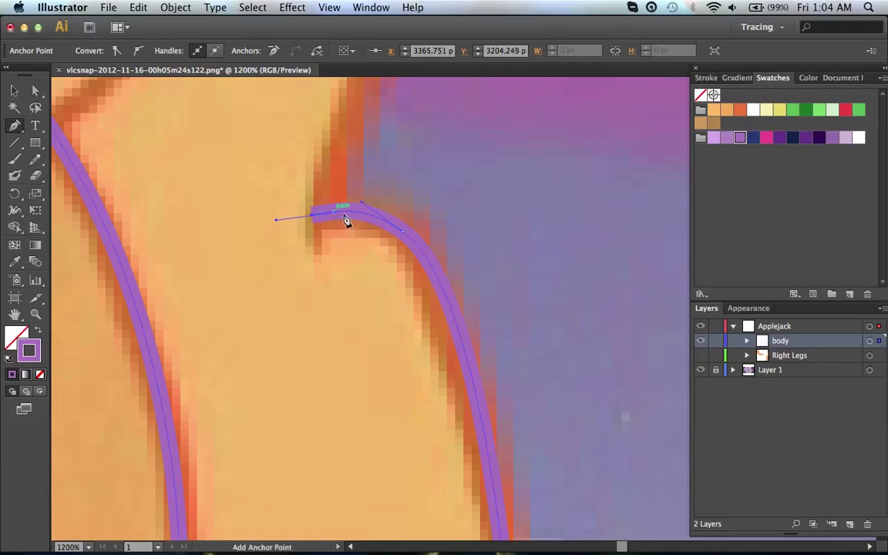
key(super+minus)
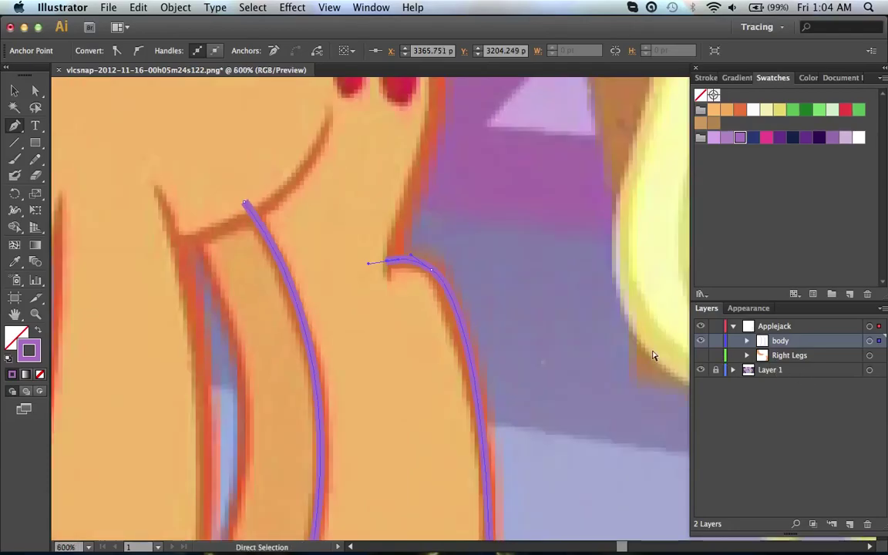
key(super+minus)
scroll(531, 317, up, 4)
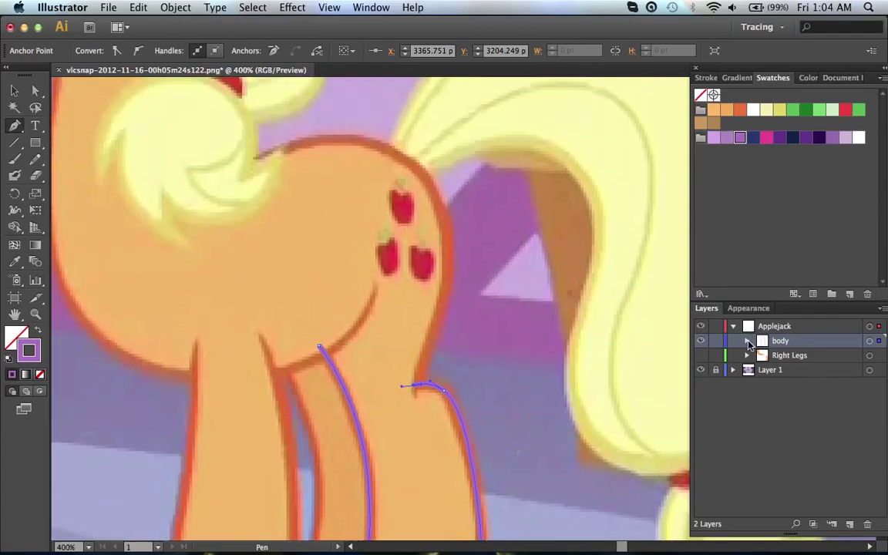
scroll(547, 330, left, 5)
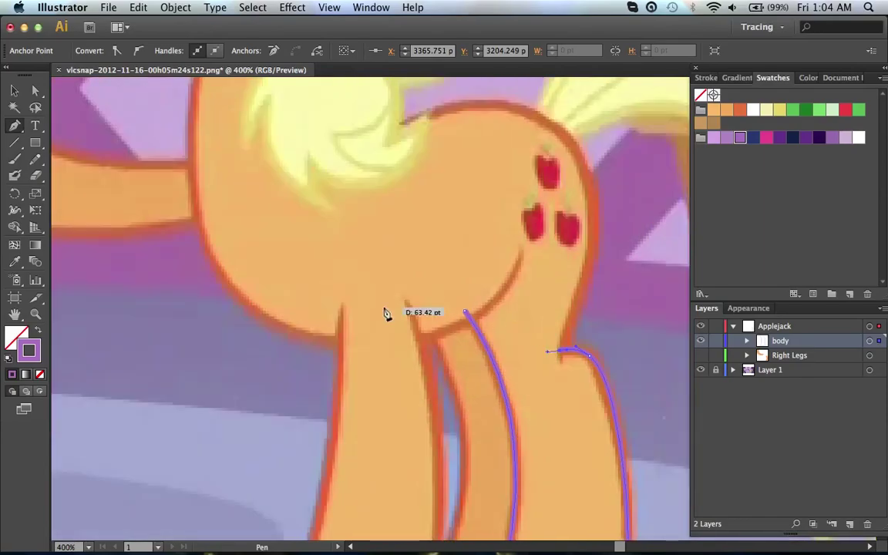
super+click(384, 310)
Start a new Pen path where the neck meets the jaw and curve it down to the underside between the front leg edges.
scroll(384, 311, up, 3)
scroll(384, 312, left, 3)
scroll(323, 171, up, 3)
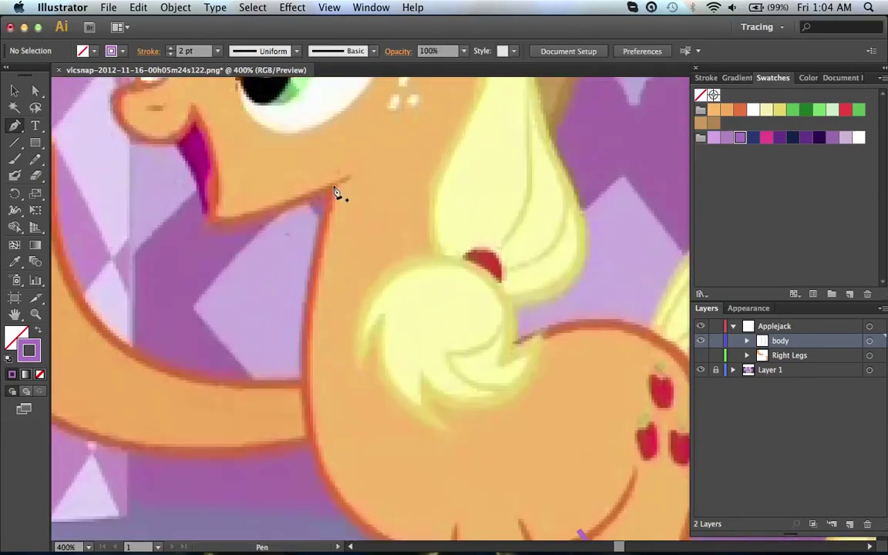
click(324, 208)
scroll(324, 209, down, 5)
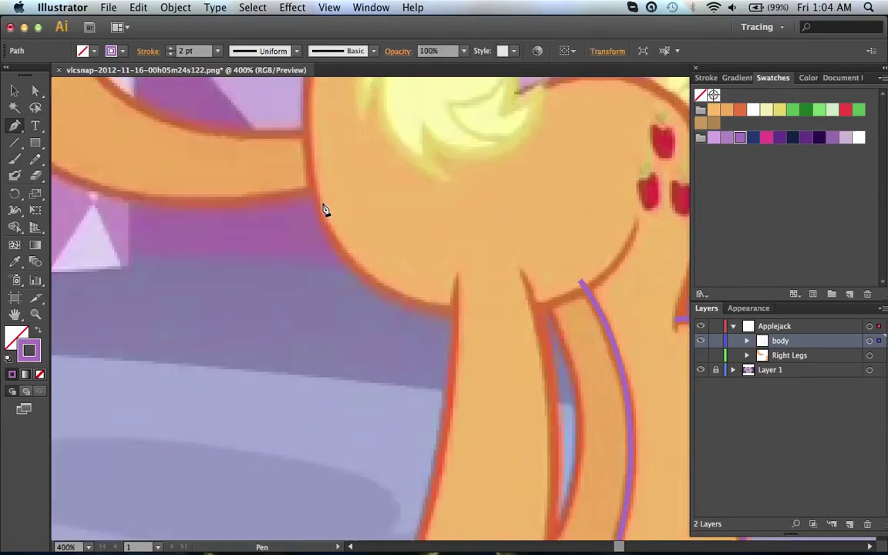
scroll(539, 270, right, 3)
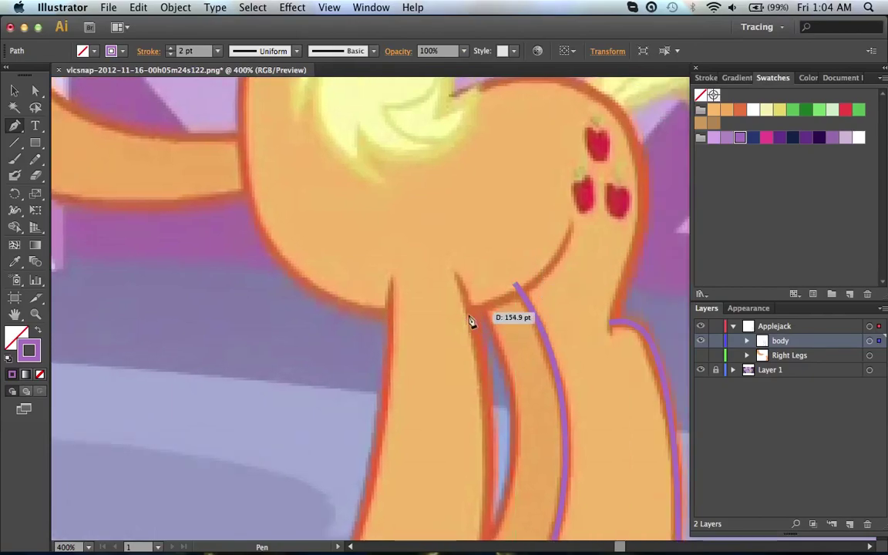
drag(426, 317, 518, 316)
Lengthen and angle the neck and belly handles so the curve follows the front of the neck and the chest.
scroll(519, 317, up, 5)
scroll(362, 281, left, 3)
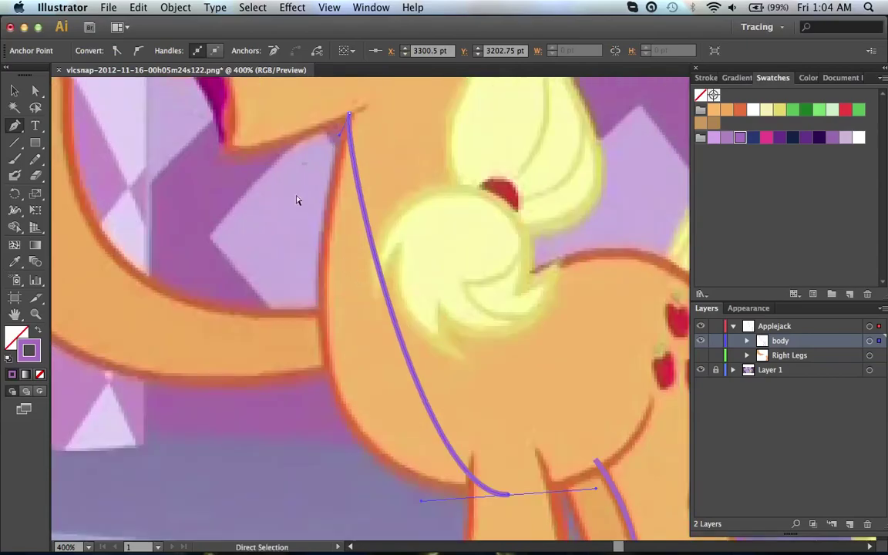
drag(340, 135, 268, 264)
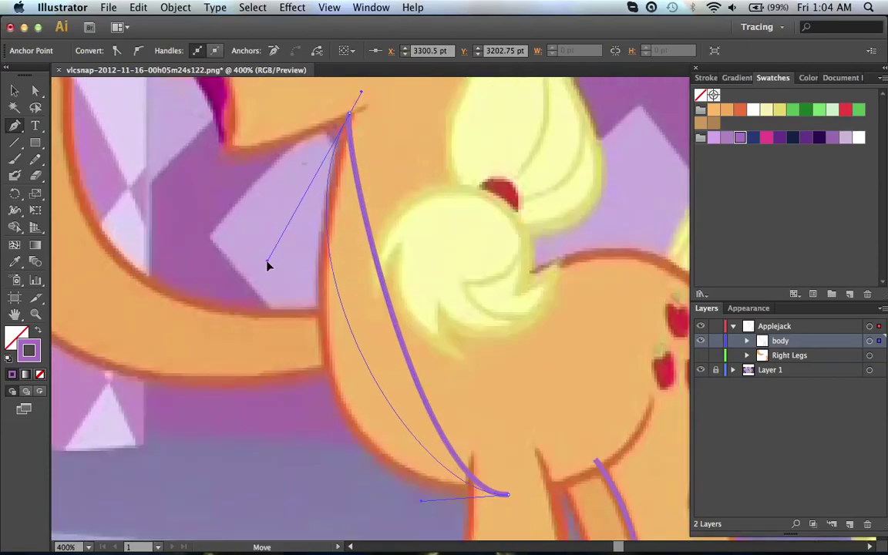
scroll(268, 266, up, 5)
scroll(269, 268, down, 8)
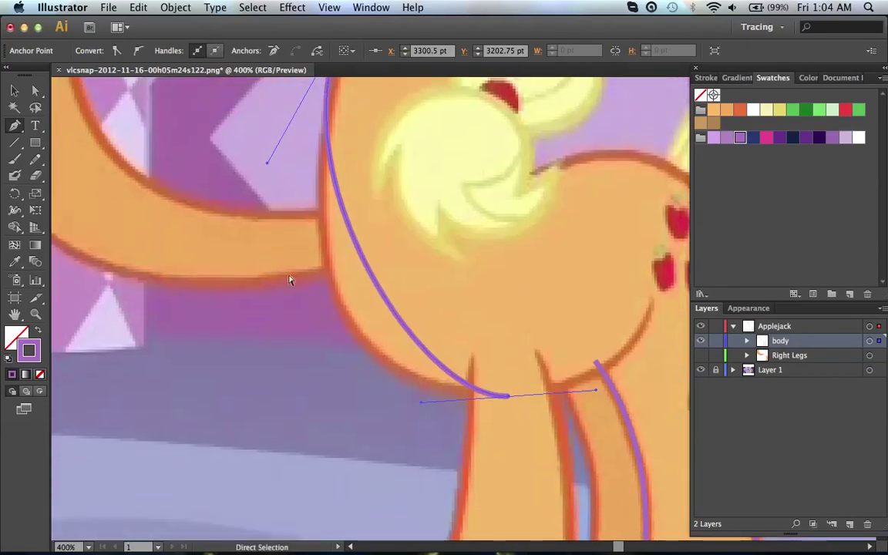
drag(420, 402, 319, 410)
scroll(320, 412, up, 2)
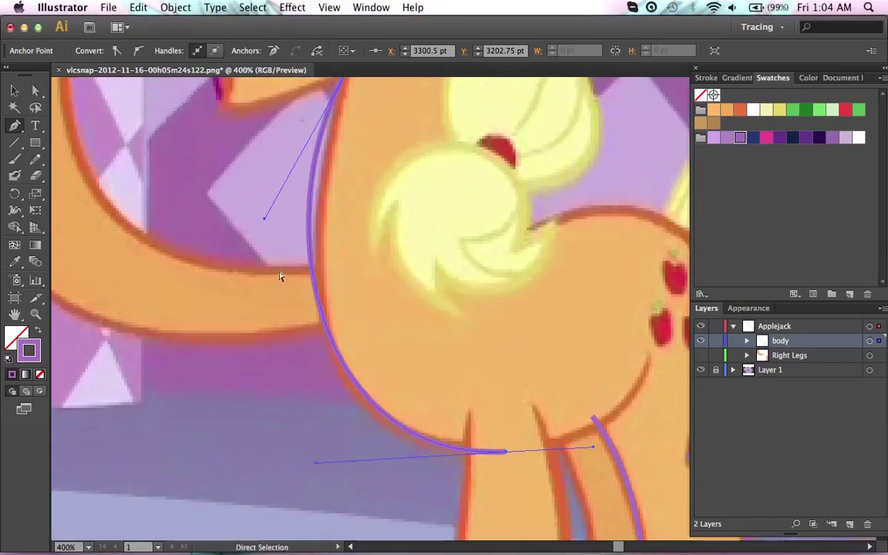
drag(264, 222, 291, 238)
Fine-tune the chest curve's belly handle and extend the path along the belly up to the thigh crease below the apples.
scroll(291, 235, up, 2)
scroll(291, 235, down, 6)
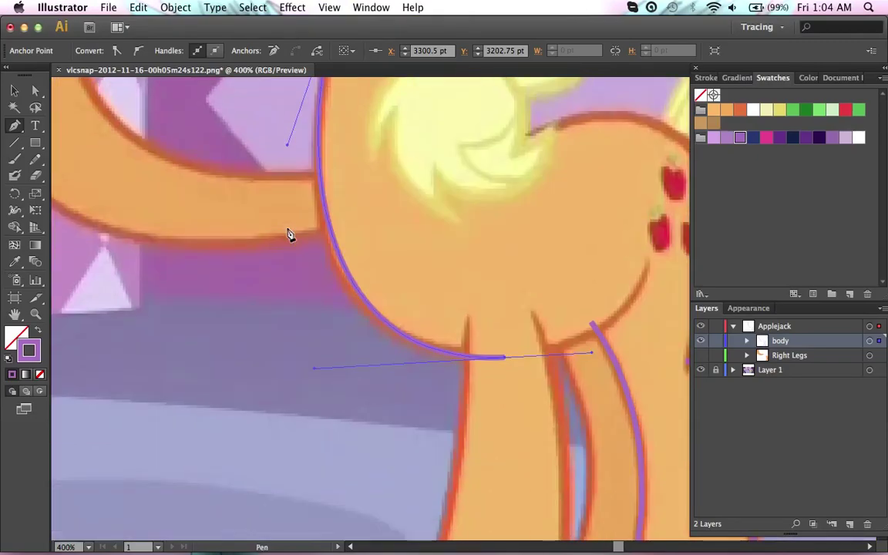
scroll(290, 235, right, 2)
key(super)
drag(244, 342, 236, 343)
scroll(501, 191, right, 3)
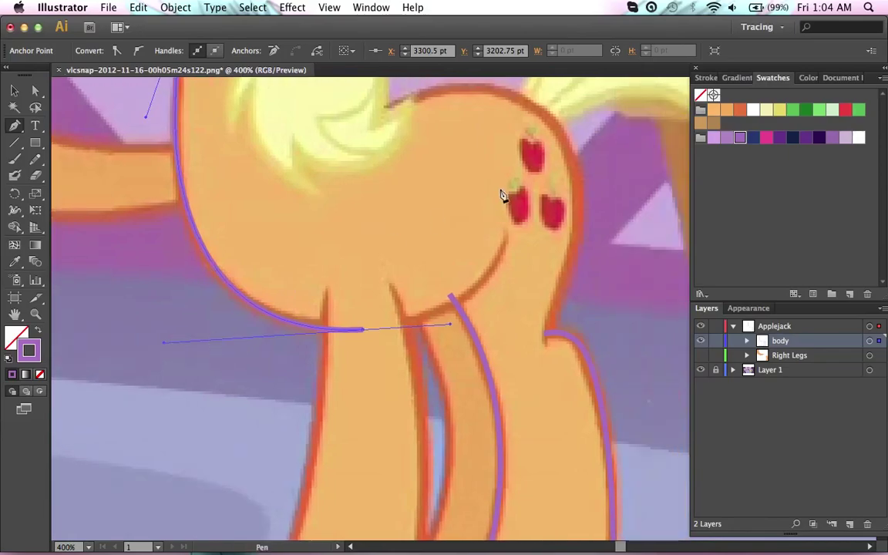
drag(506, 233, 518, 185)
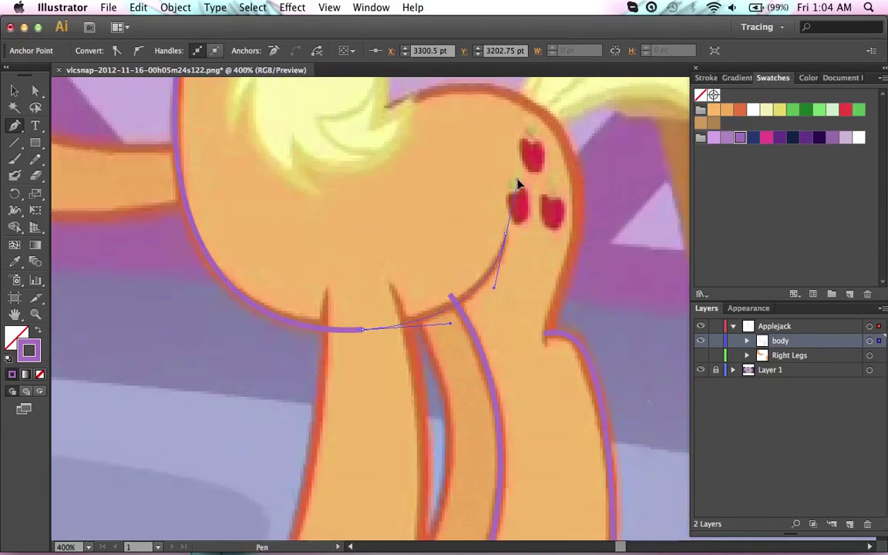
Rename the two paths in the body layer "back leg" and "belly", and deselect the artwork.
scroll(426, 242, down, 4)
scroll(426, 242, left, 4)
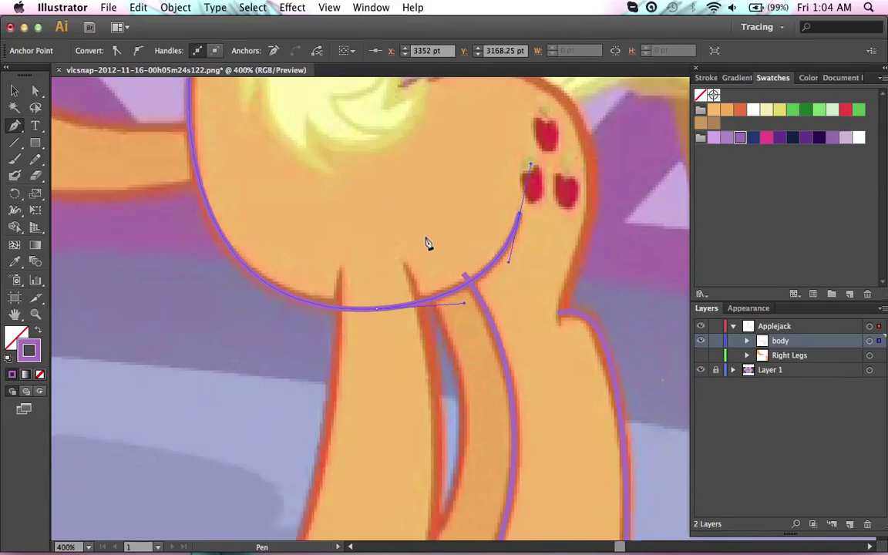
click(745, 341)
double_click(801, 370)
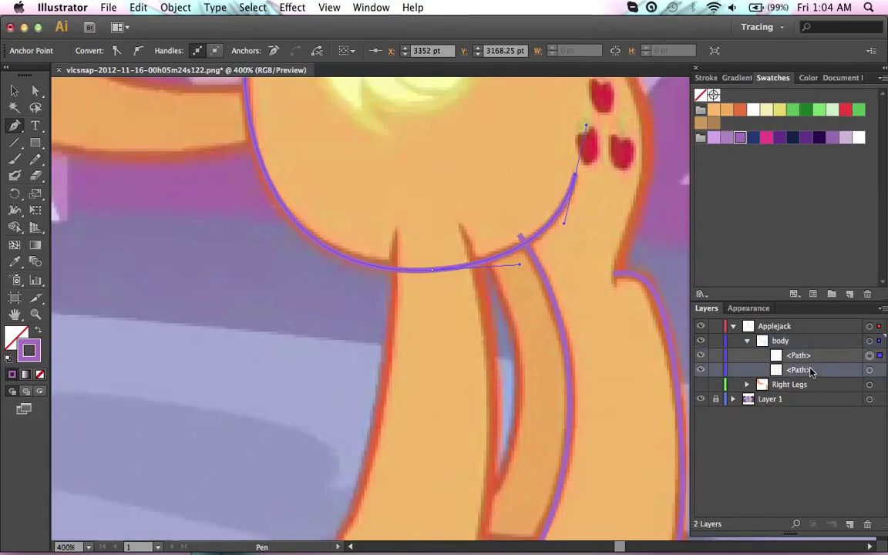
text(back l)
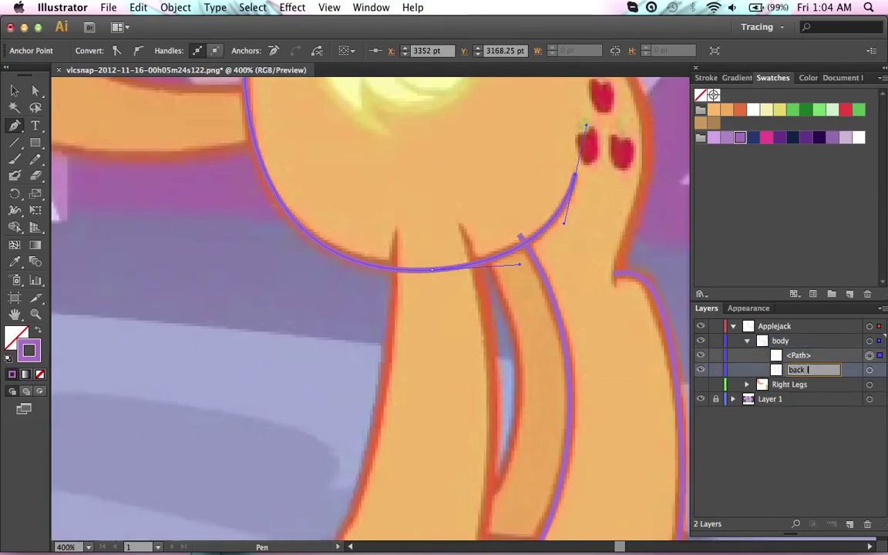
text(eg)
double_click(802, 357)
text(be)
key(Return)
super+click(339, 333)
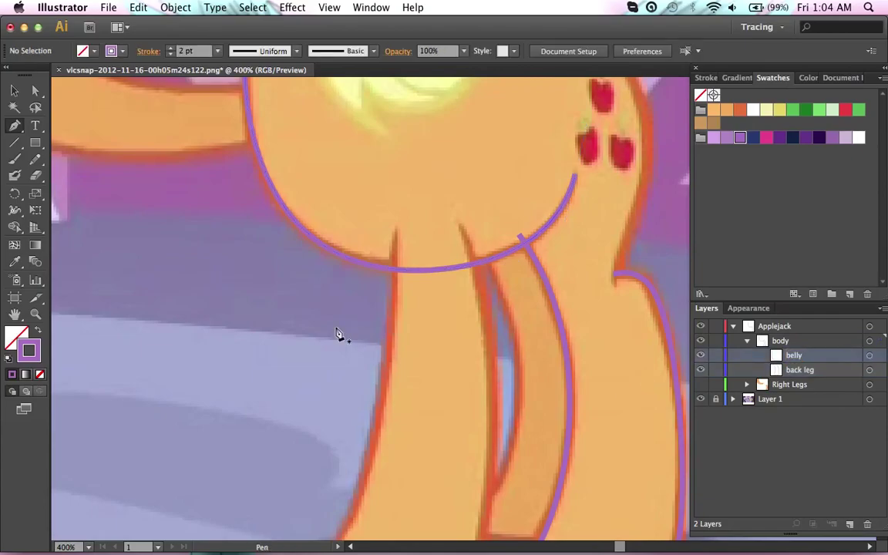
Draw a Pen path from under the mane over the back to the rump, adjusting its handles to match the arched outline.
scroll(339, 333, up, 5)
scroll(339, 333, right, 2)
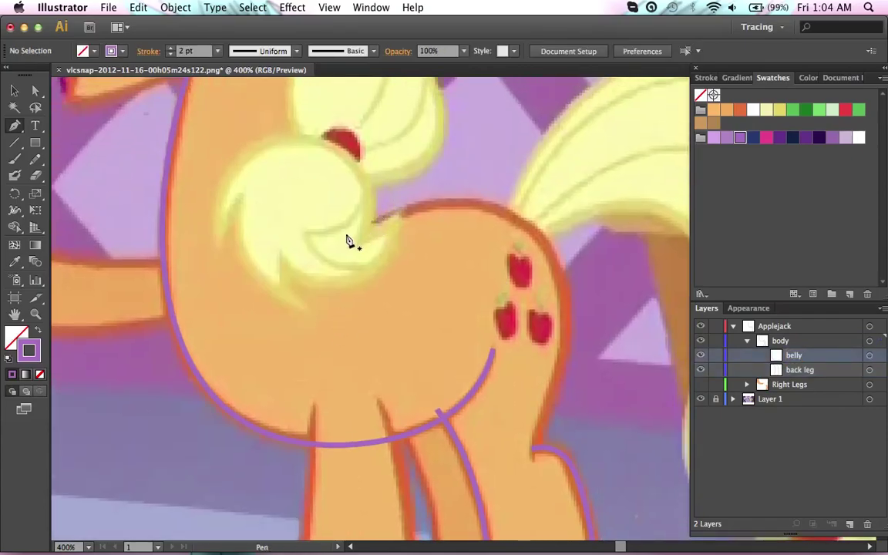
drag(365, 234, 371, 232)
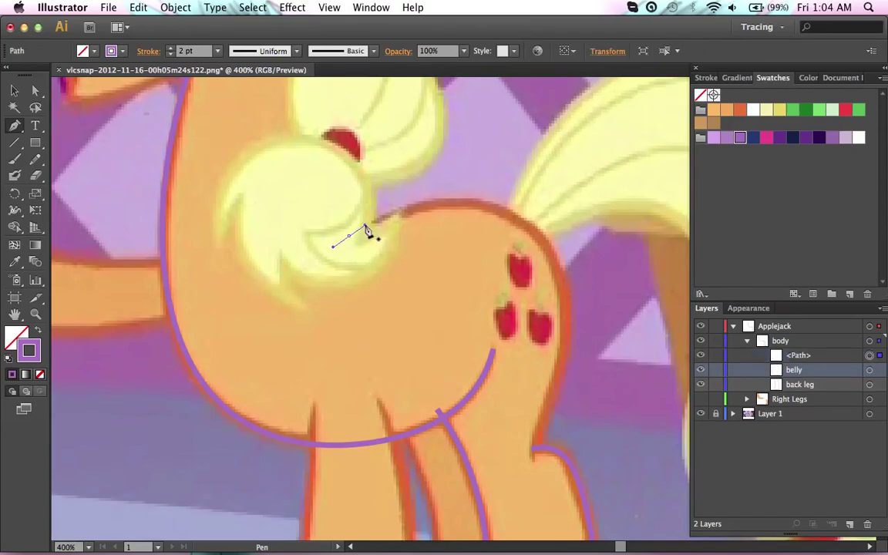
scroll(368, 232, down, 3)
scroll(368, 232, right, 4)
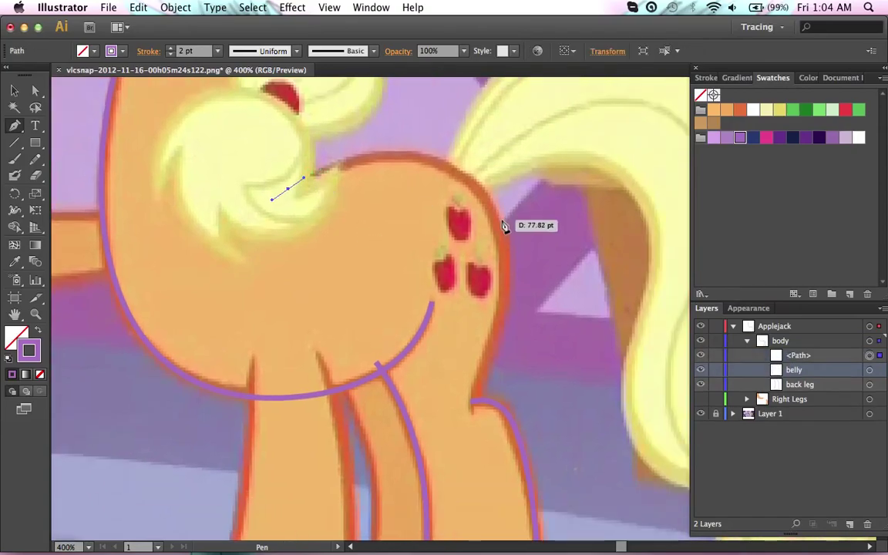
drag(491, 207, 507, 238)
drag(475, 180, 431, 128)
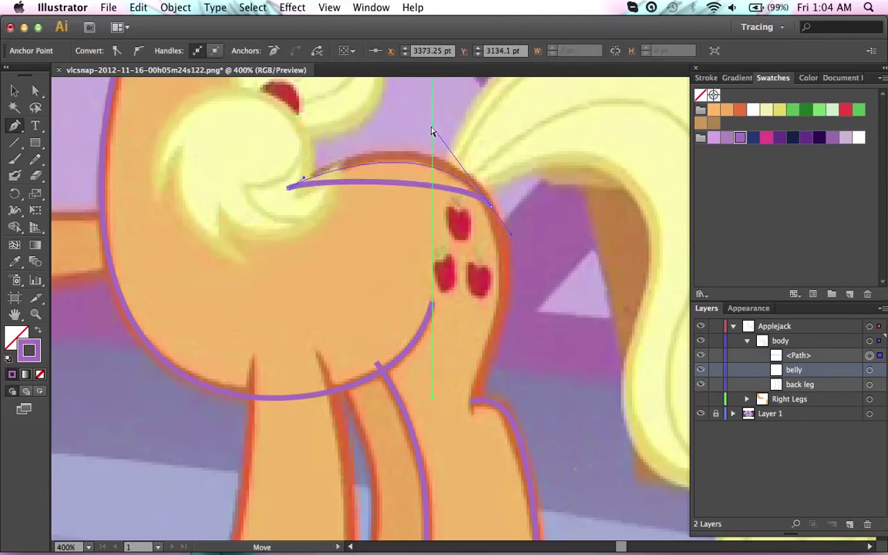
drag(303, 179, 327, 158)
Extend the back path down the rump into the hock notch, adjust its last handle and finish the path.
scroll(326, 160, down, 2)
scroll(327, 160, right, 2)
scroll(327, 164, down, 1)
scroll(328, 164, right, 1)
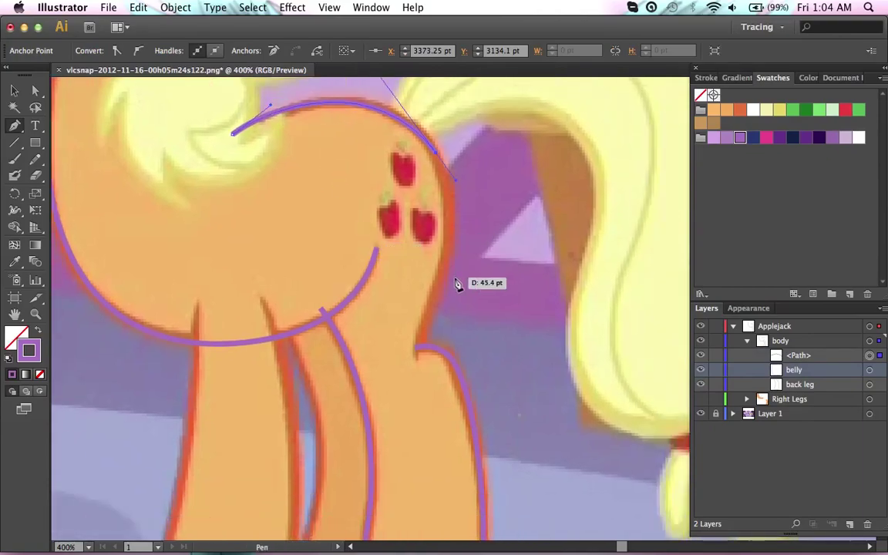
drag(436, 301, 419, 330)
click(418, 332)
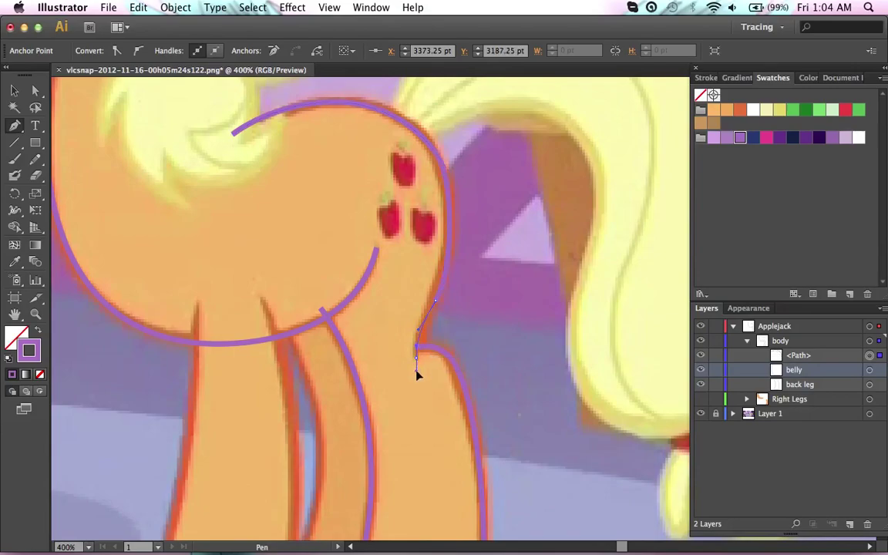
drag(416, 368, 426, 356)
super+click(521, 312)
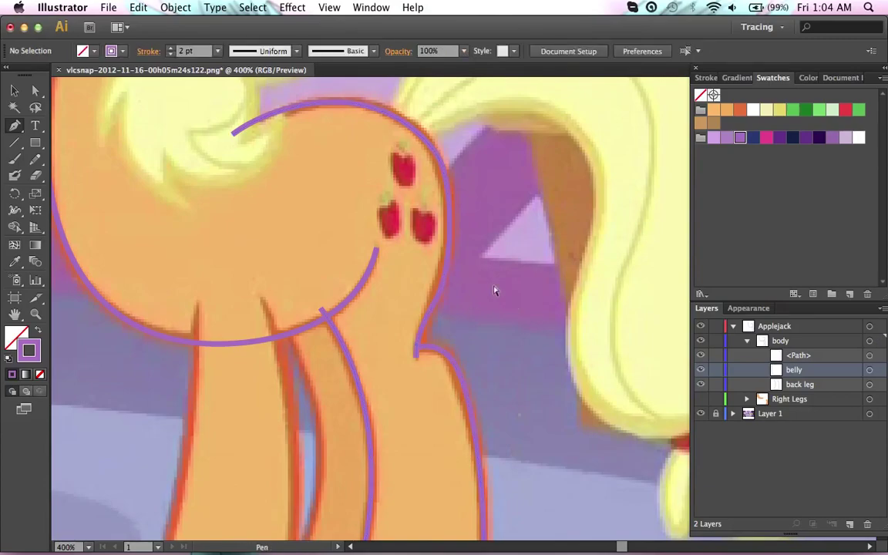
Fine-tune the handles on the lower rump curve above the hock notch to follow the outline, and deselect the path.
key(a)
key(super+equal)
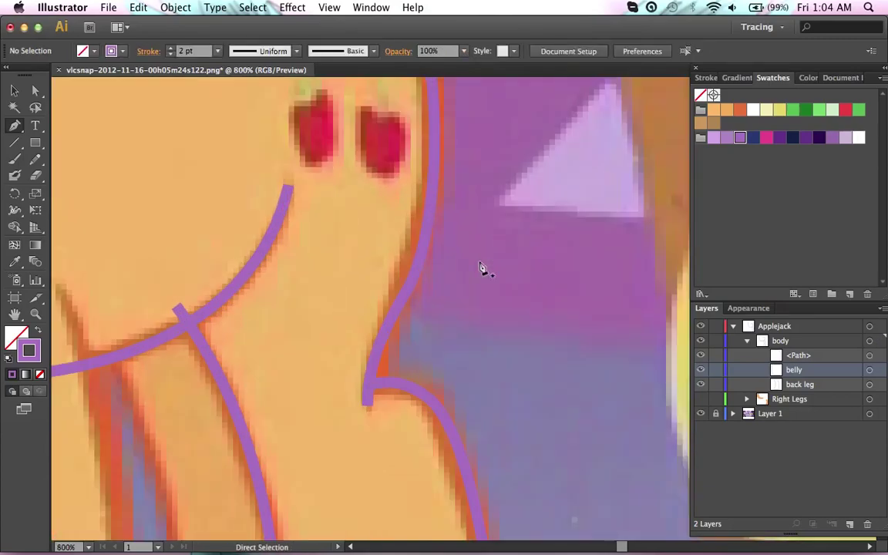
click(425, 252)
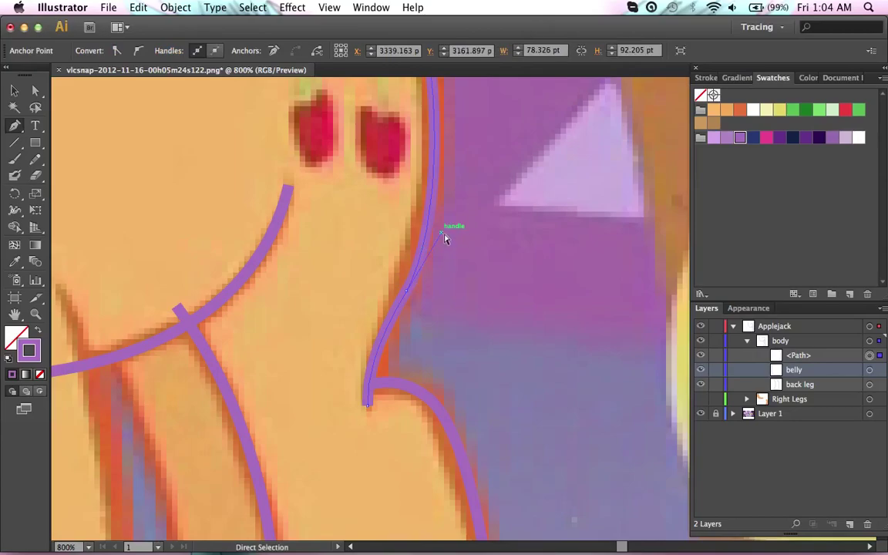
mouse_move(444, 238)
mouse_down()
mouse_move(451, 232)
mouse_move(437, 234)
mouse_up()
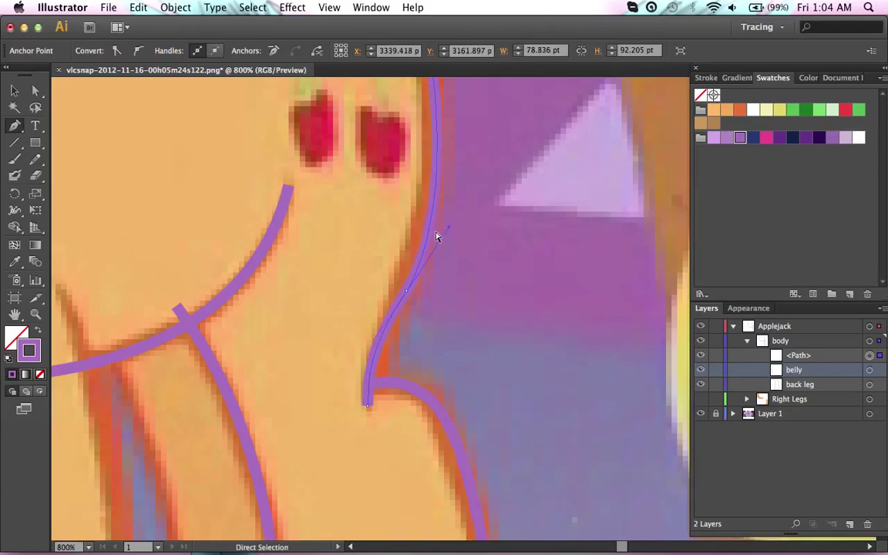
key(p)
scroll(438, 239, up, 1)
scroll(436, 235, up, 1)
drag(408, 339, 401, 338)
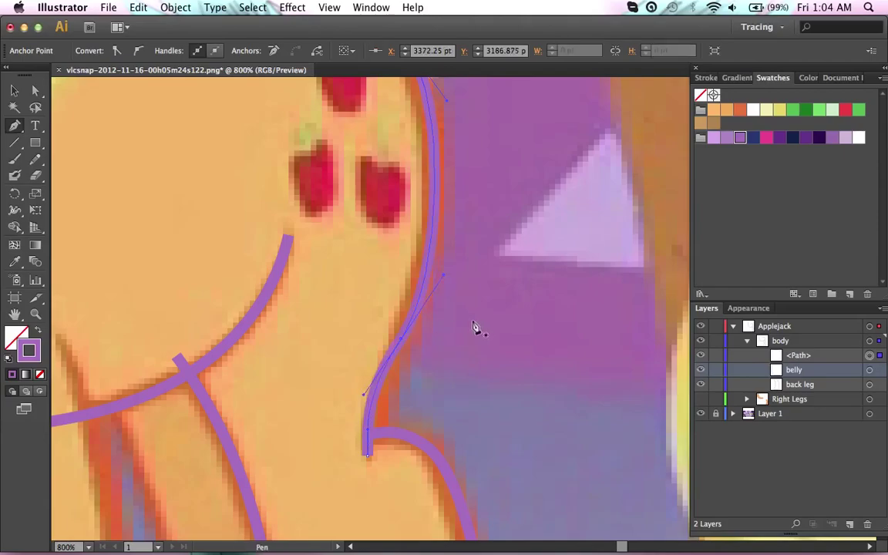
scroll(430, 353, up, 2)
ctrl+click(429, 353)
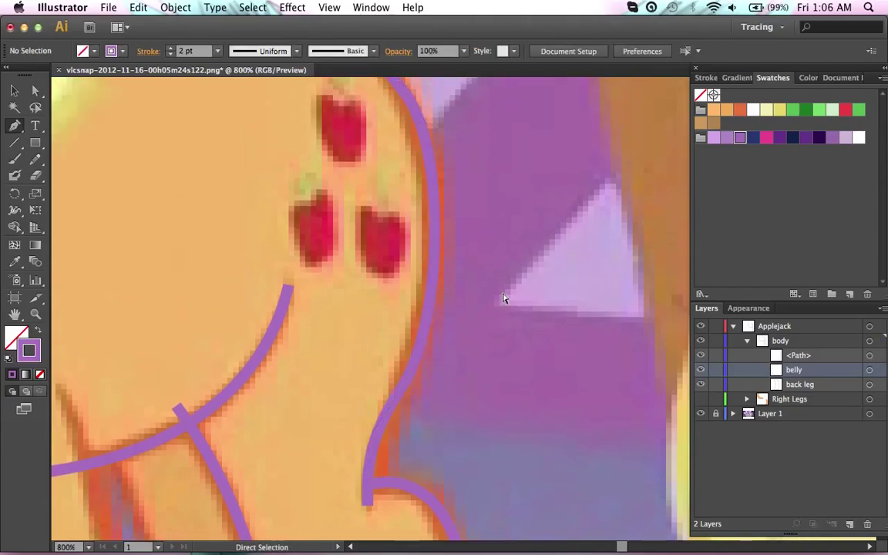
Rename the new back-and-rump path in the body layer "flank".
scroll(501, 299, up, 6)
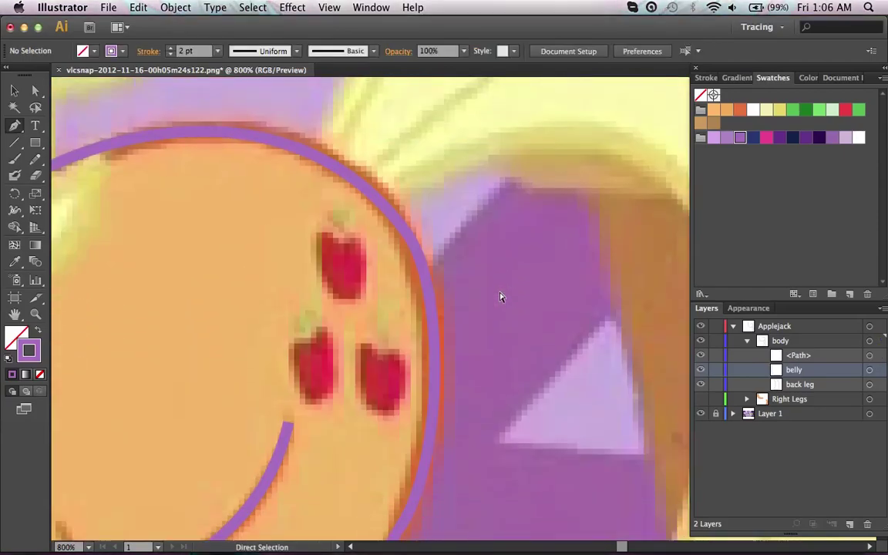
key(super+minus)
key(super+minus)
key(super+minus)
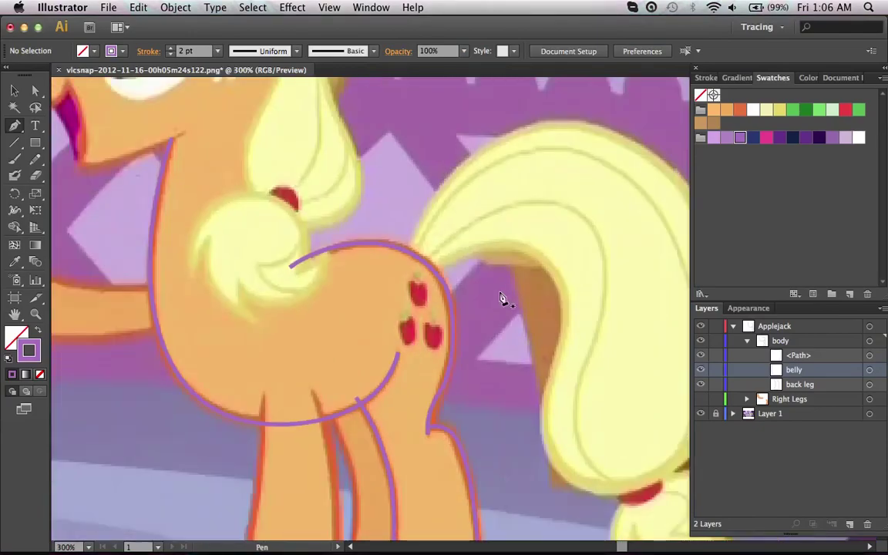
scroll(501, 297, down, 5)
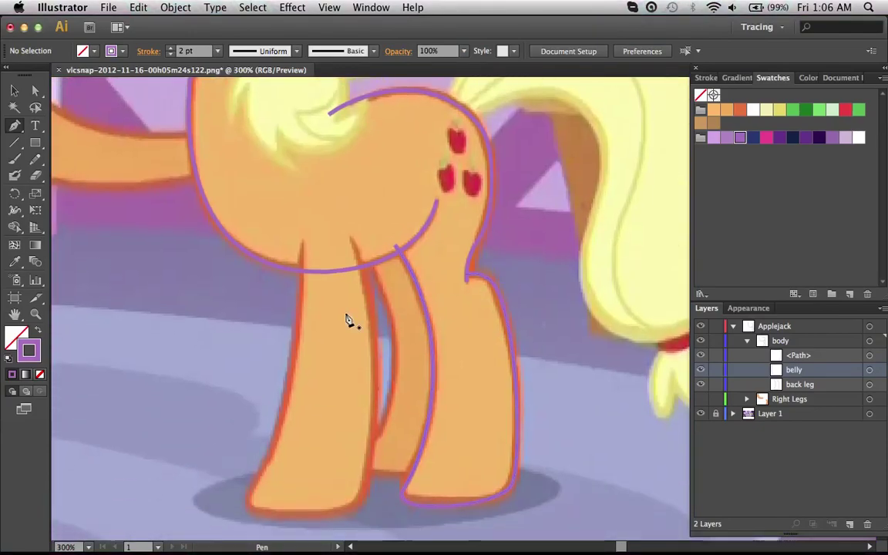
scroll(348, 320, up, 2)
scroll(462, 339, down, 6)
scroll(462, 339, left, 3)
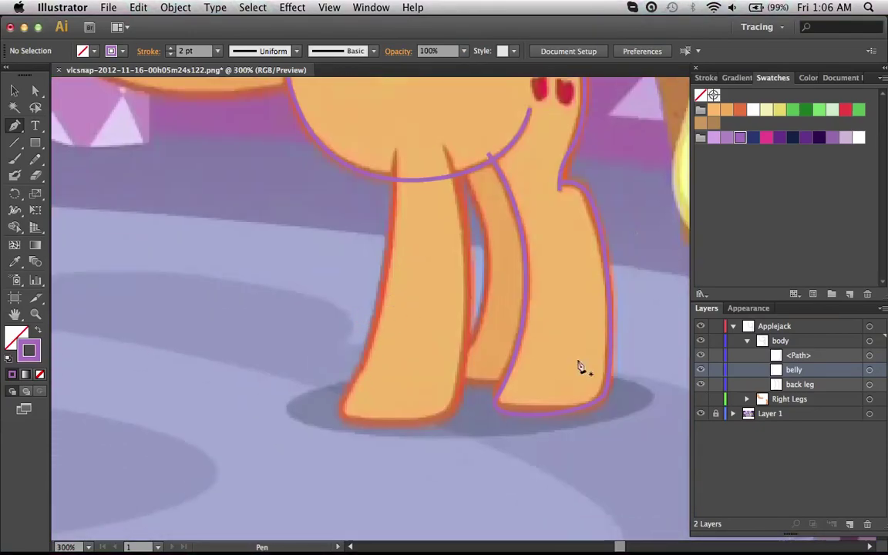
double_click(798, 356)
text(f)
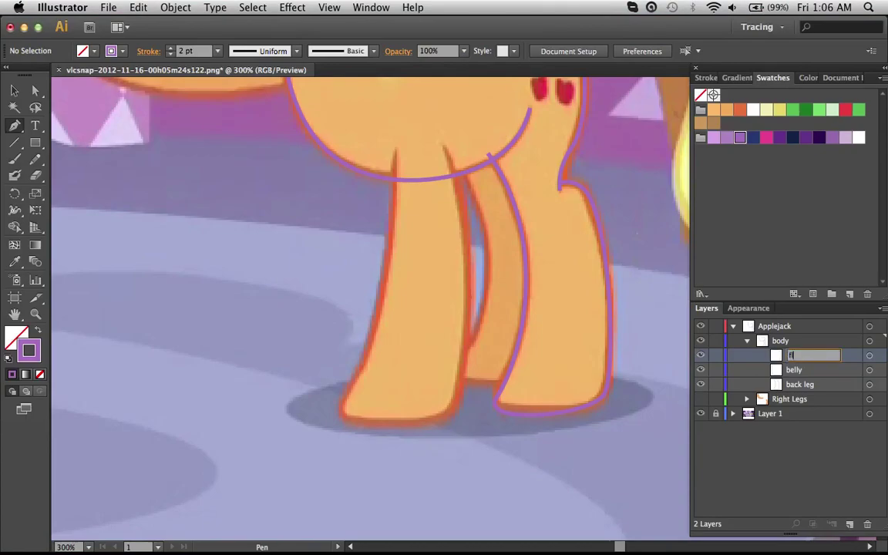
text(lank)
key(Return)
Draw a Pen path down the front edge of the front leg to the hoof, adjusting its handles to match the outline.
key(super+plus)
key(super+plus)
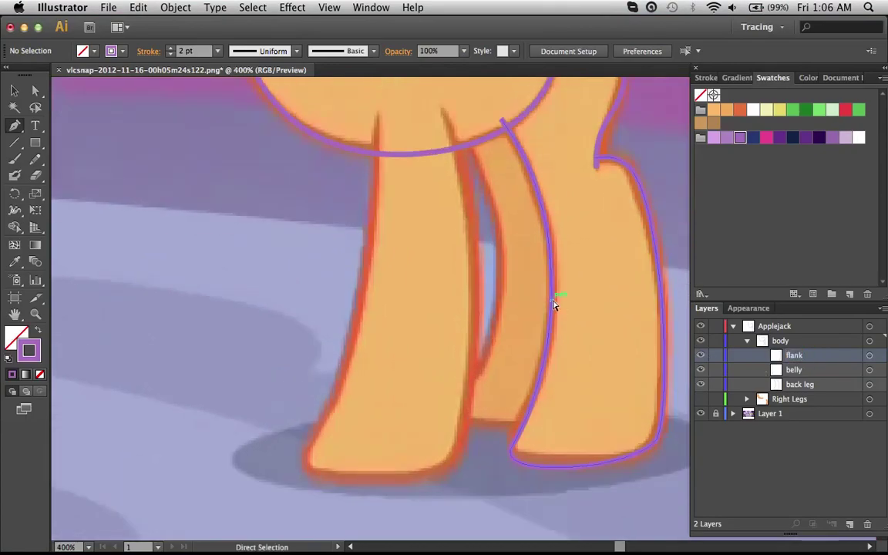
key(super+minus)
scroll(554, 306, up, 3)
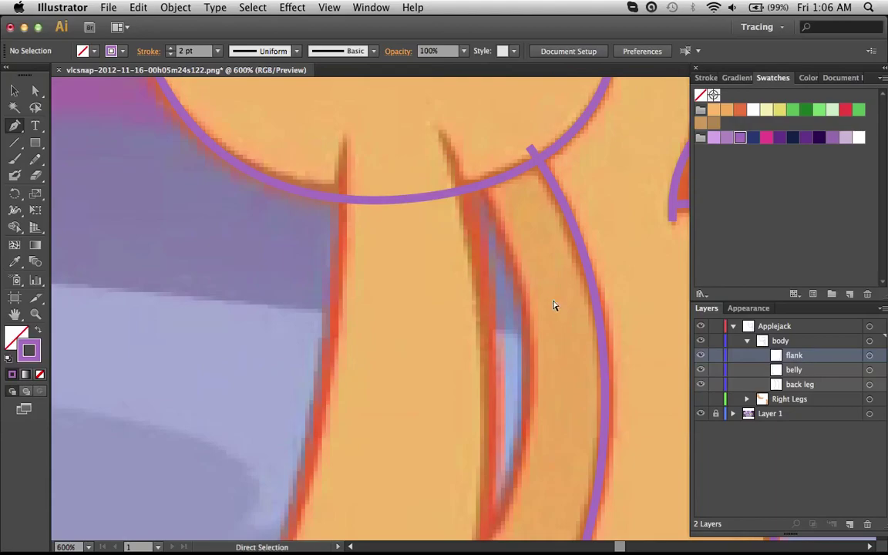
scroll(554, 306, up, 2)
scroll(554, 306, down, 3)
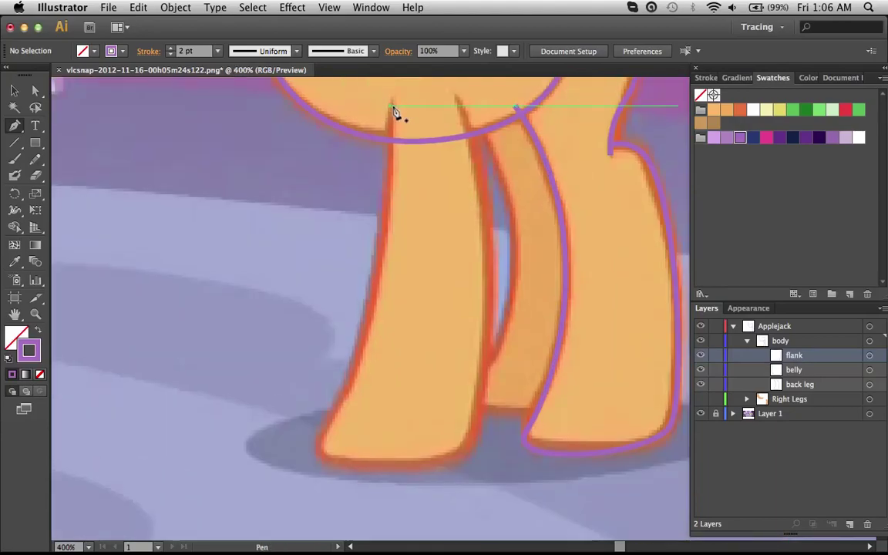
drag(389, 100, 391, 118)
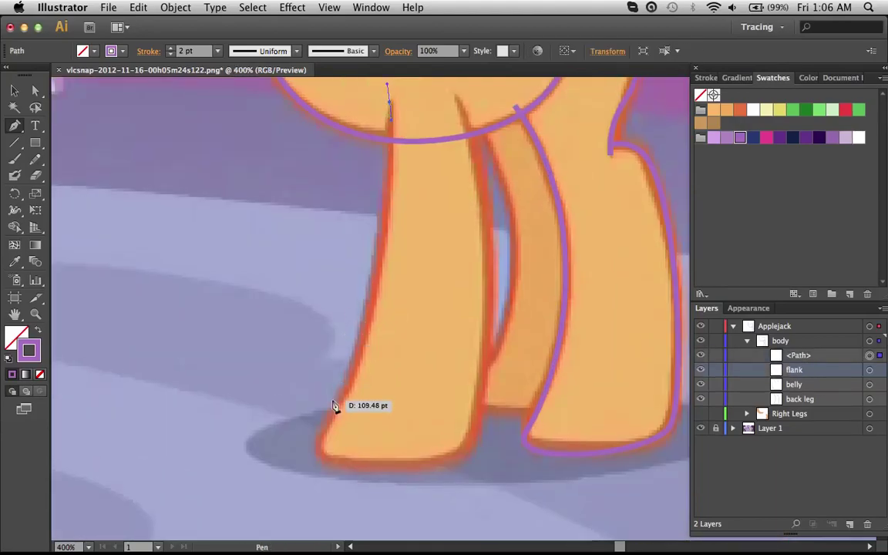
click(307, 474)
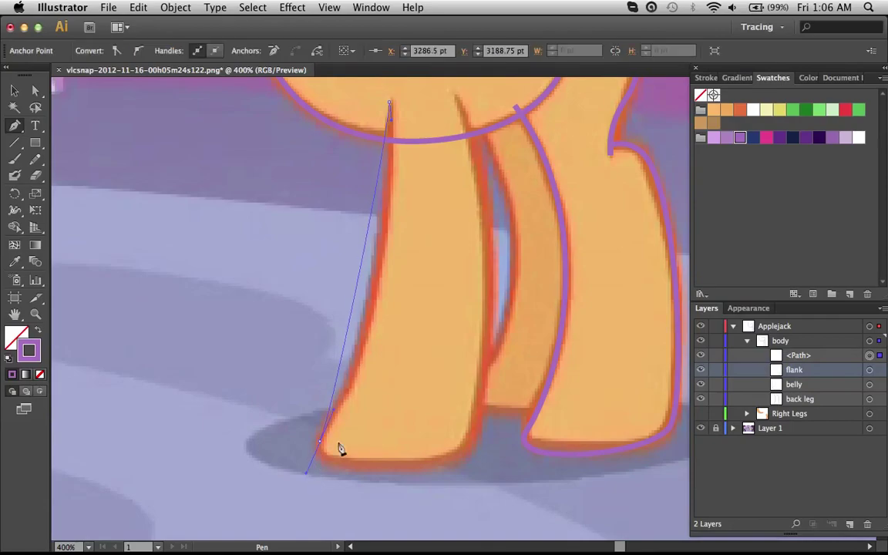
drag(336, 416, 384, 289)
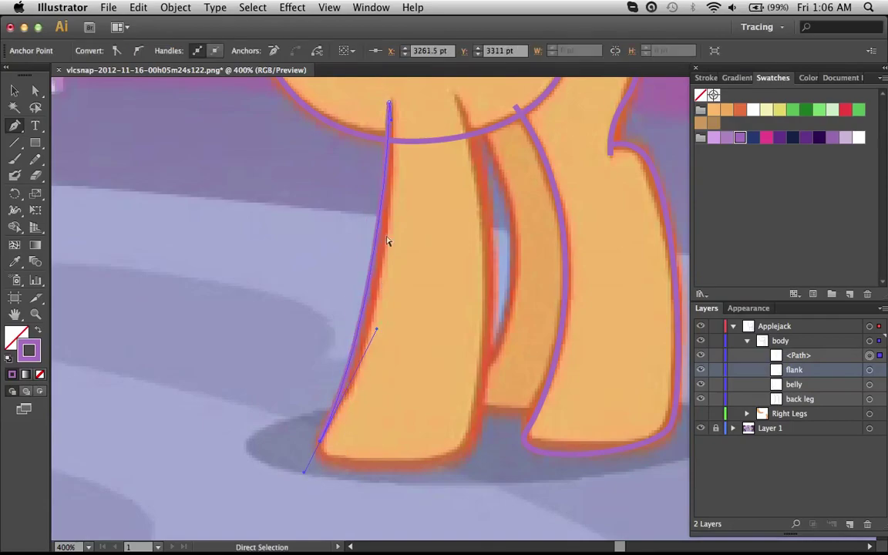
drag(394, 125, 396, 143)
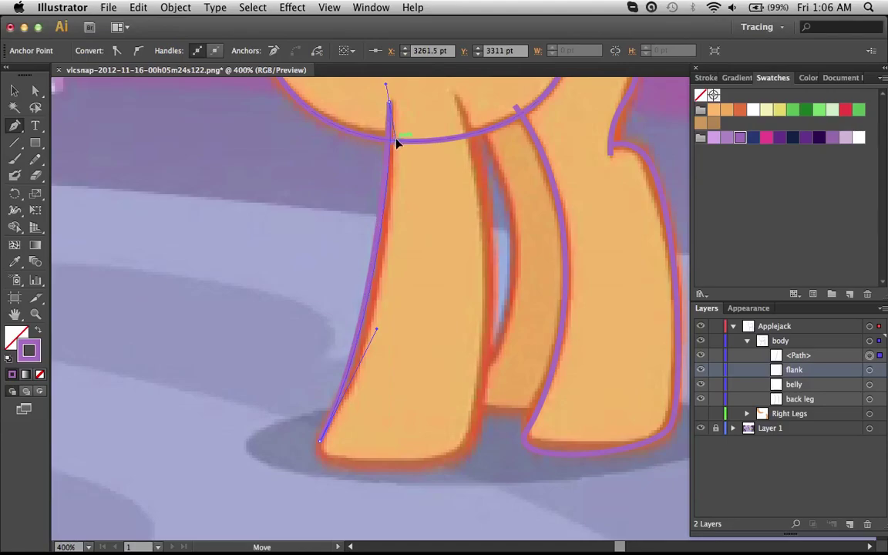
Extend the front leg path around the hoof bottom and up the rear edge to its end above the belly line.
scroll(400, 169, down, 4)
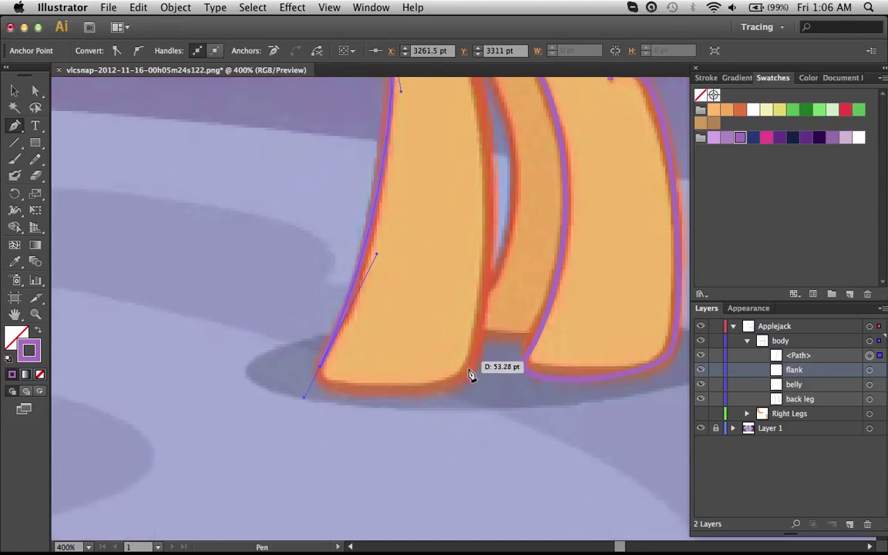
drag(467, 373, 483, 350)
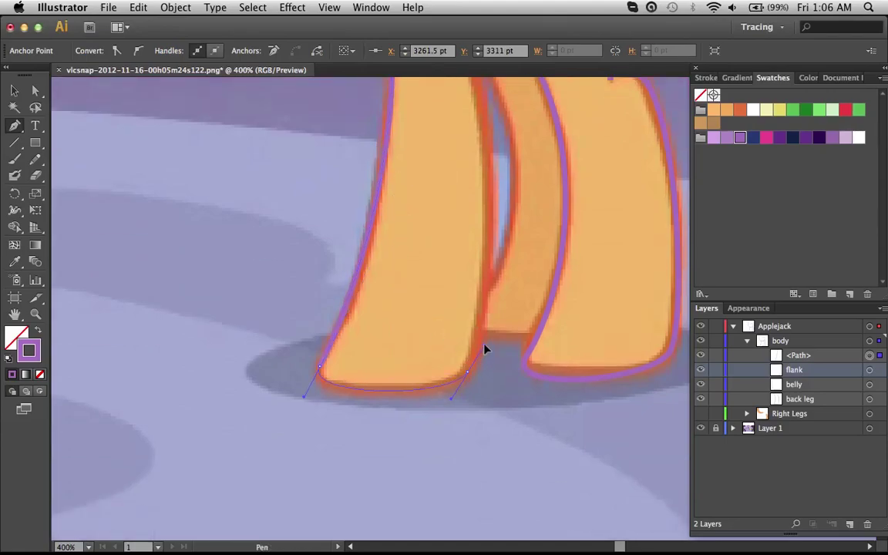
scroll(486, 351, up, 8)
drag(454, 179, 440, 141)
drag(467, 218, 499, 293)
Fine-tune the handles on the front leg's rear edge and deselect the path.
scroll(499, 292, down, 1)
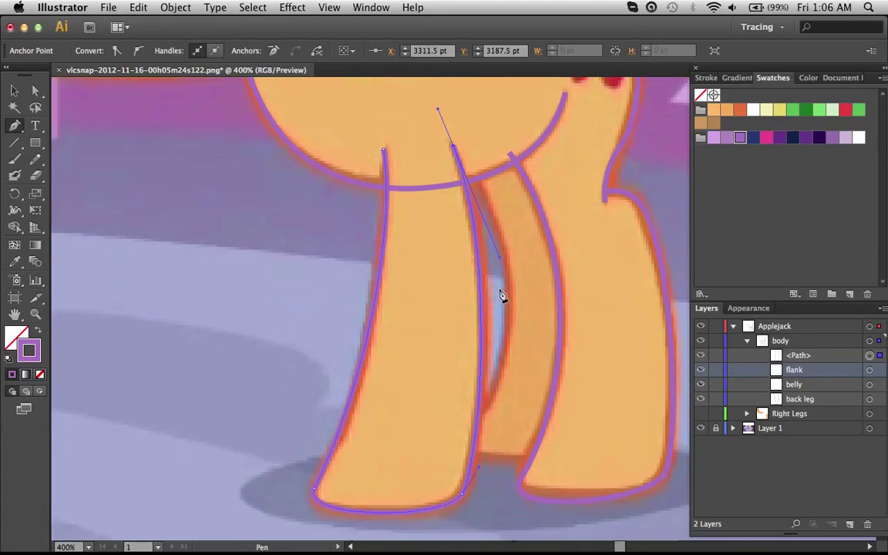
scroll(499, 295, down, 3)
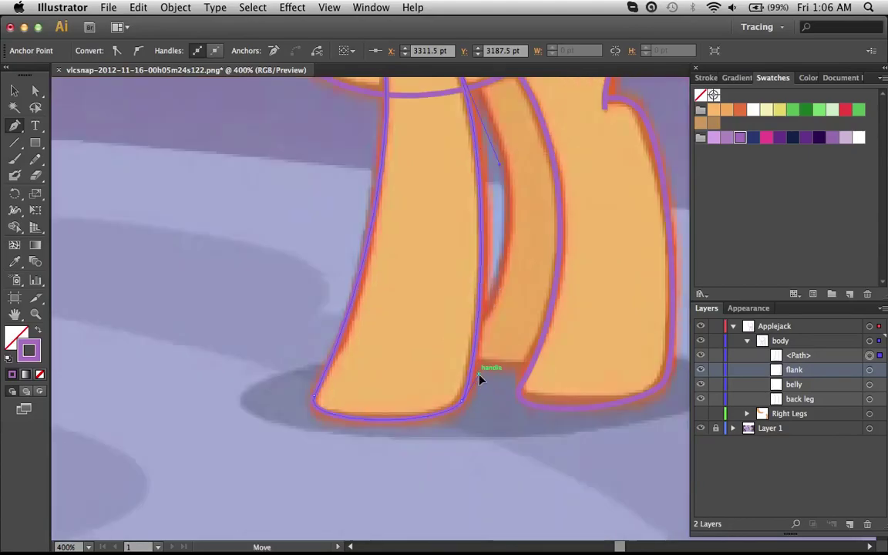
scroll(485, 362, up, 2)
drag(492, 220, 497, 221)
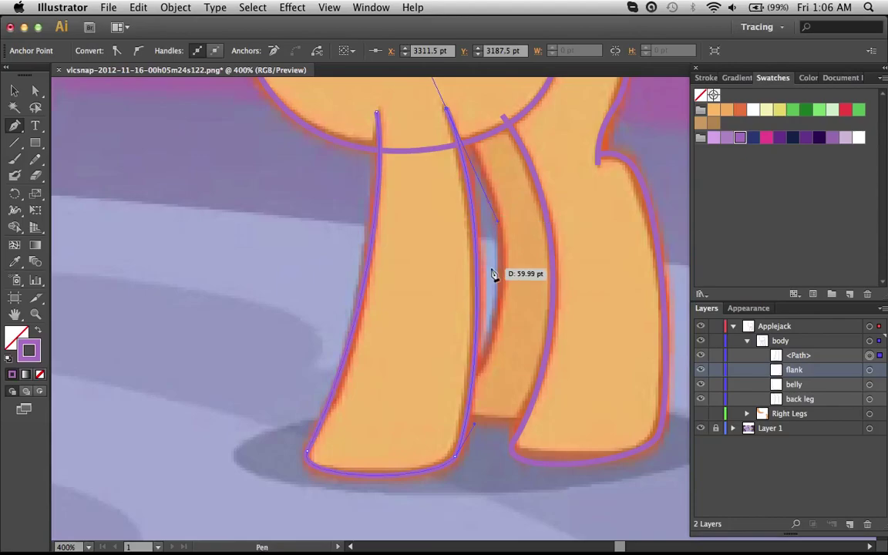
scroll(416, 315, up, 2)
super+click(416, 314)
scroll(416, 314, down, 4)
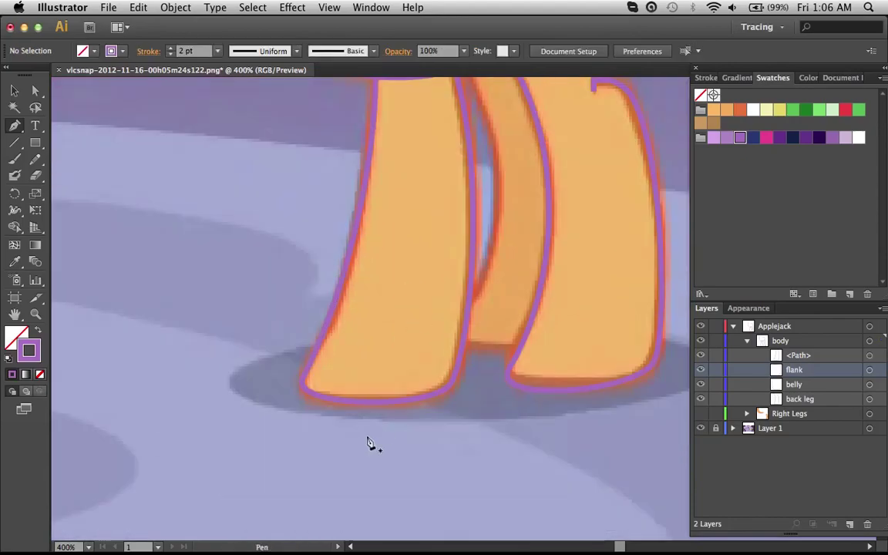
Rename the new leg path in the body layer "front leg".
scroll(524, 431, up, 2)
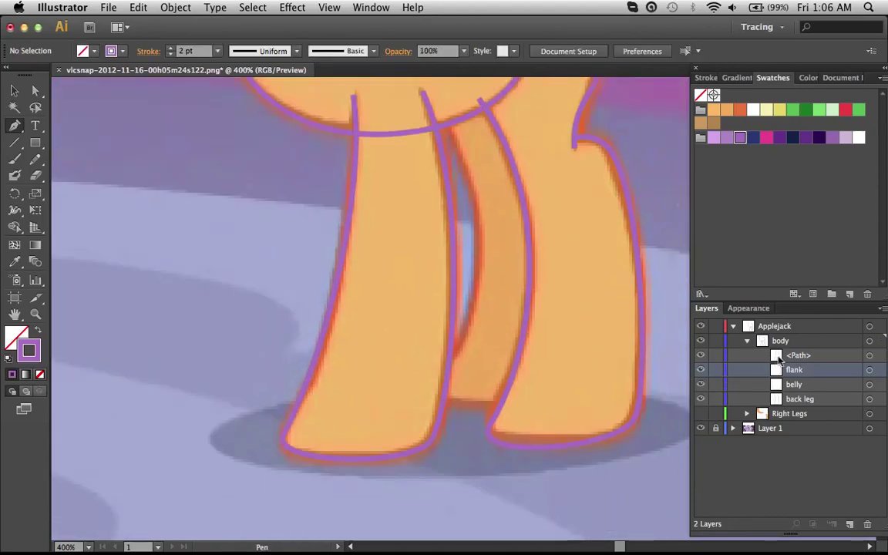
double_click(798, 355)
text(front leg)
key(Return)
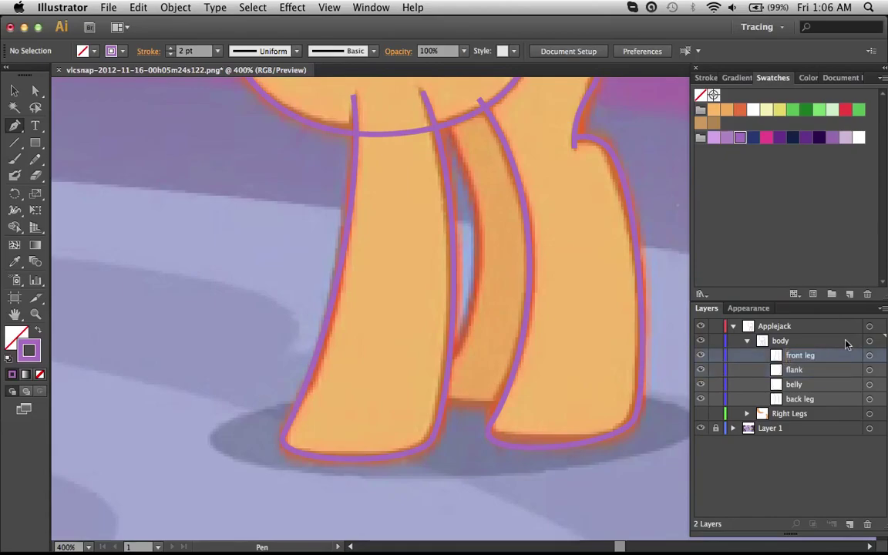
Give the front leg, flank, belly and back leg paths a dark orange stroke and a light orange fill.
click(869, 399)
shift+click(869, 383)
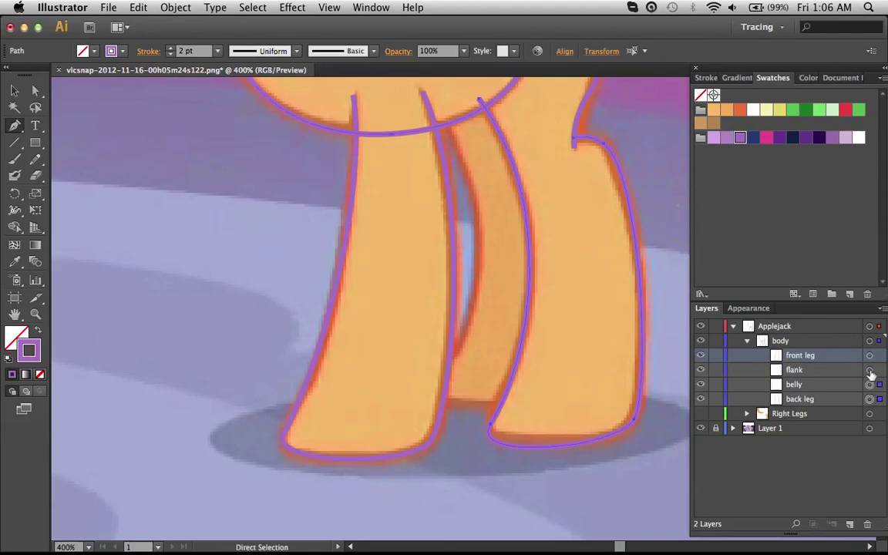
click(738, 110)
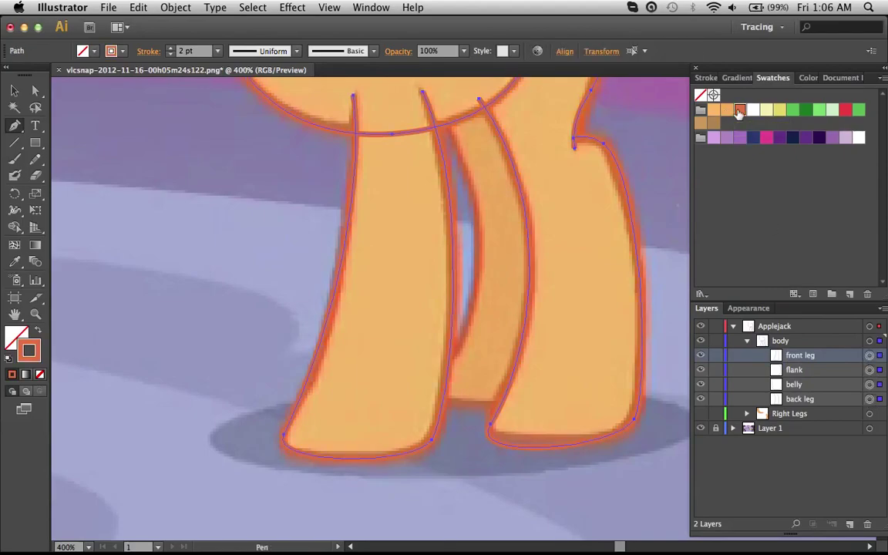
scroll(422, 278, right, 3)
scroll(422, 277, up, 2)
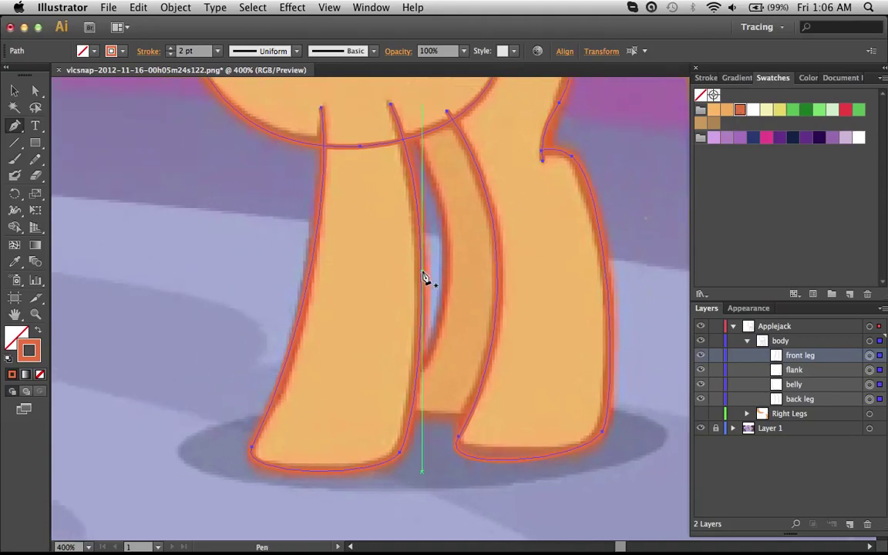
key(x)
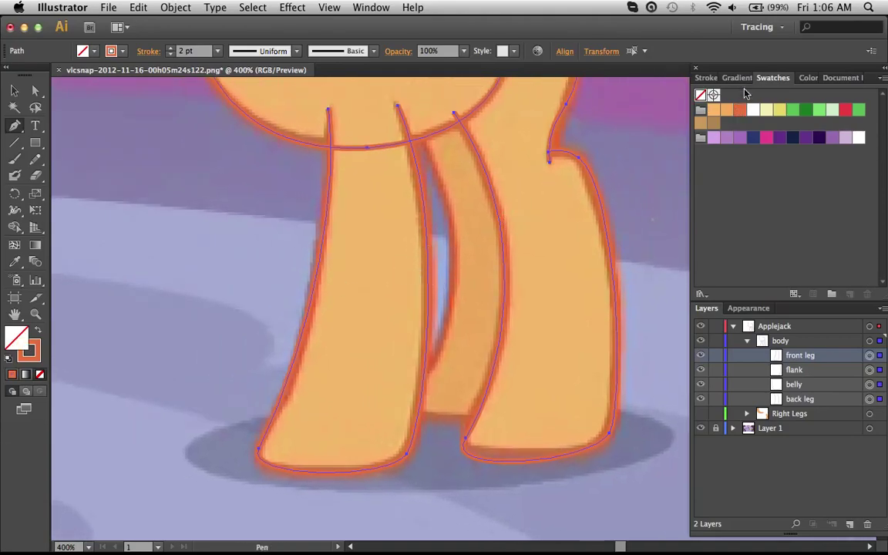
click(714, 112)
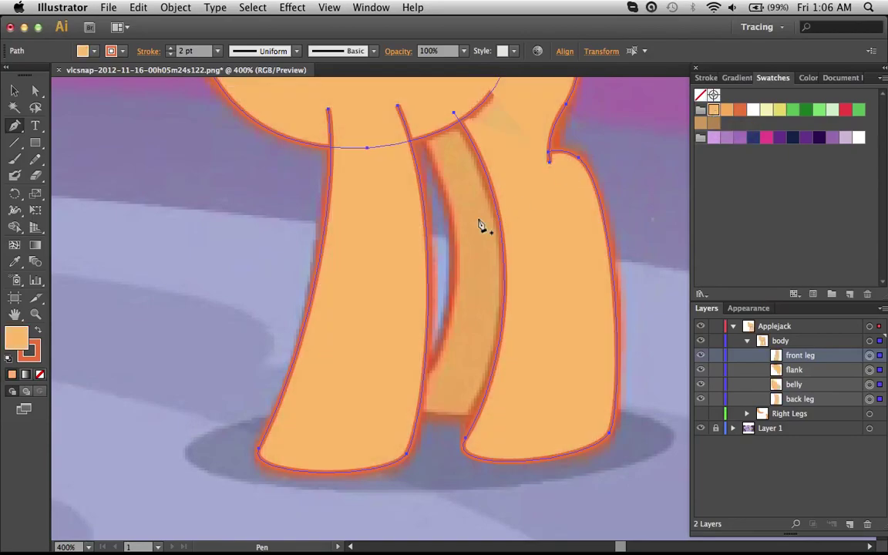
Hide the reference screenshot in Layer 1 and deselect everything to check the filled body for gaps.
scroll(479, 225, up, 5)
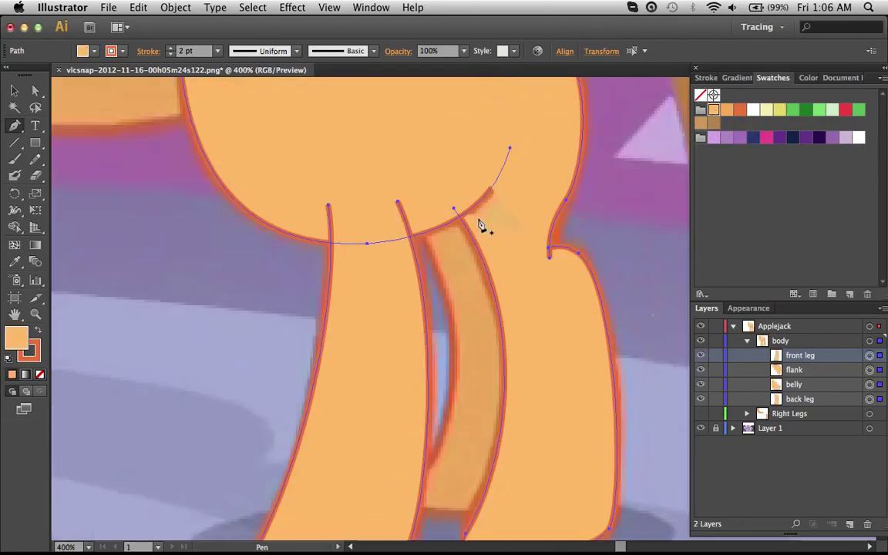
click(700, 429)
key(super+shift+a)
scroll(575, 361, up, 10)
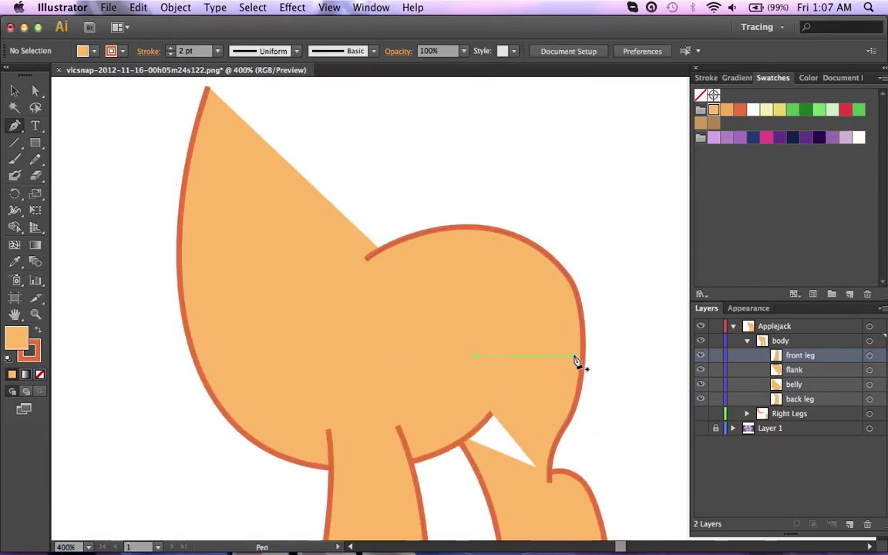
scroll(575, 361, up, 5)
scroll(575, 360, down, 6)
scroll(575, 361, right, 3)
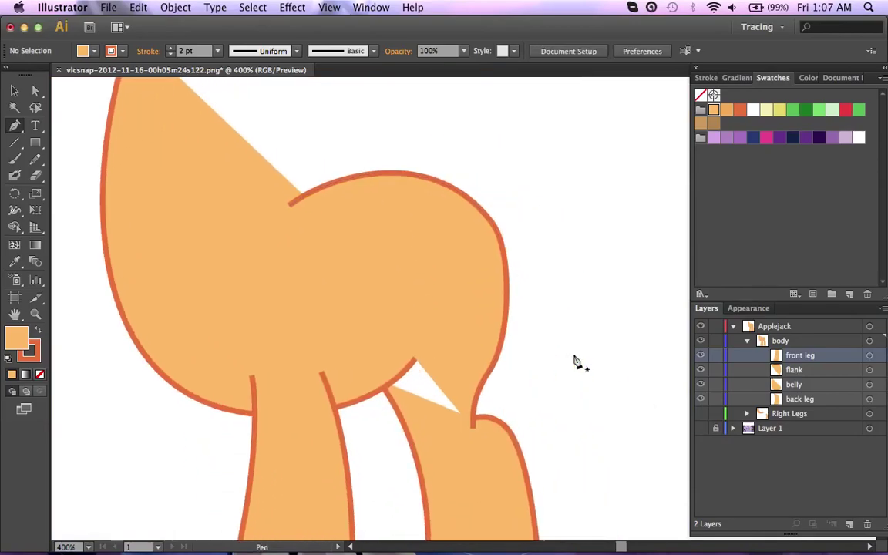
scroll(574, 360, down, 2)
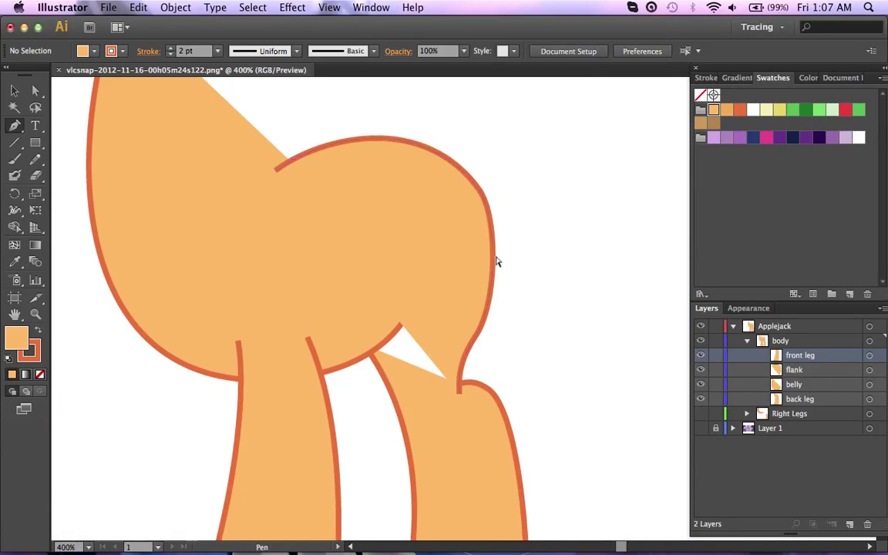
key(a)
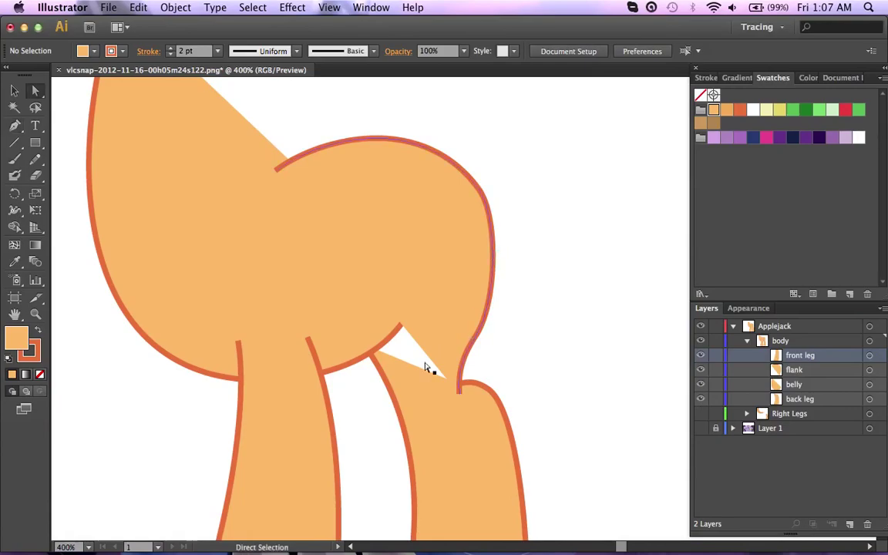
Round out the flank's outline by adjusting the curve handles at the rump and at the start of the back line.
click(494, 282)
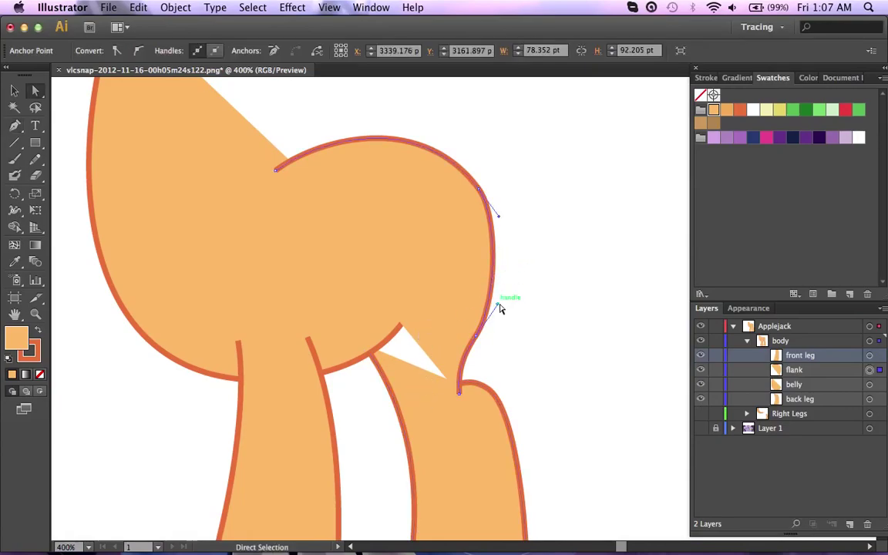
drag(503, 305, 504, 296)
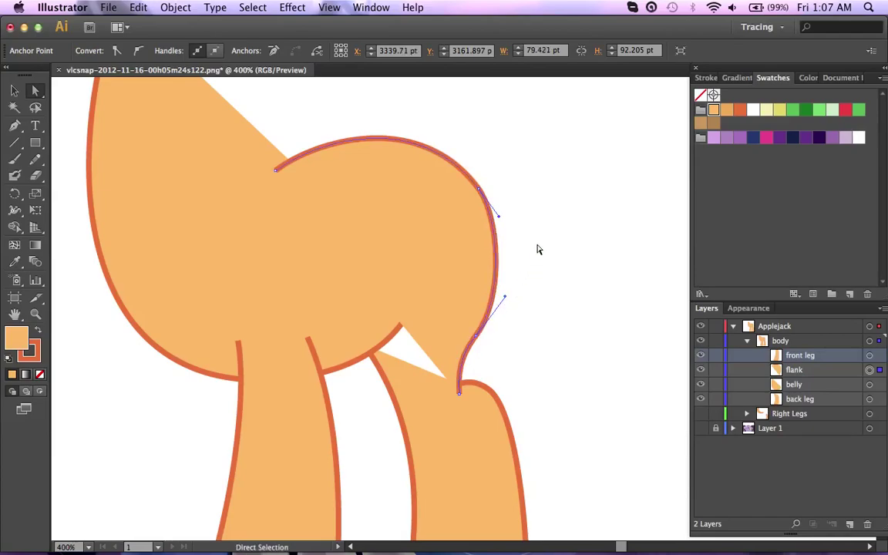
click(538, 249)
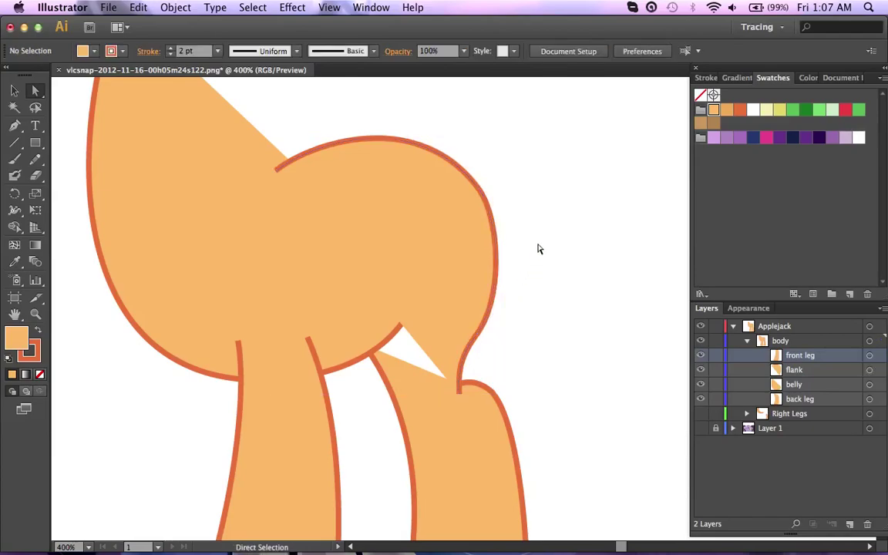
click(485, 194)
click(479, 182)
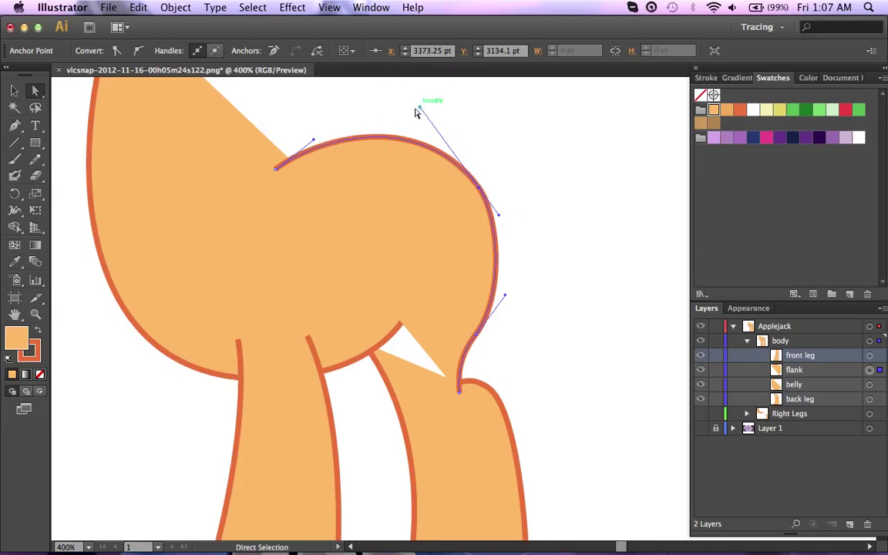
drag(315, 141, 314, 137)
Draw a closed light orange patch without stroke in the body layer, covering the white gap between belly, flank and back leg.
scroll(485, 210, down, 4)
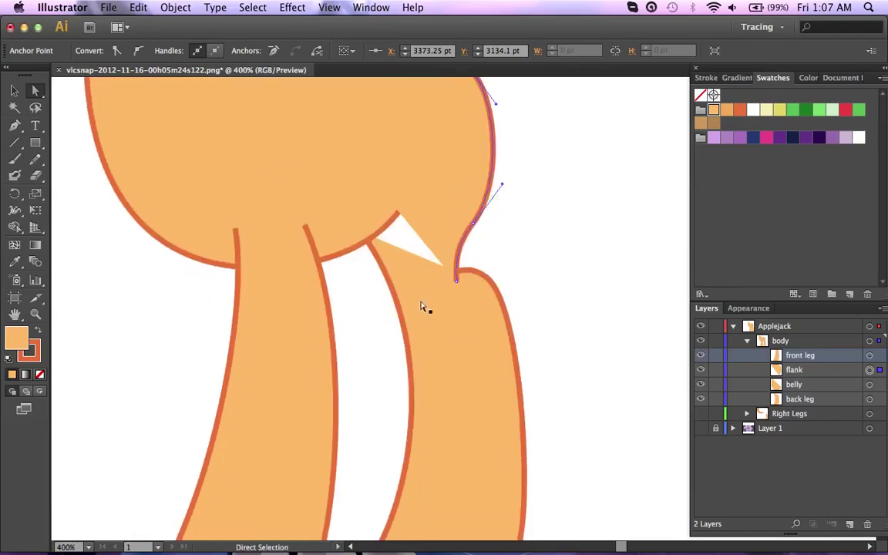
click(786, 345)
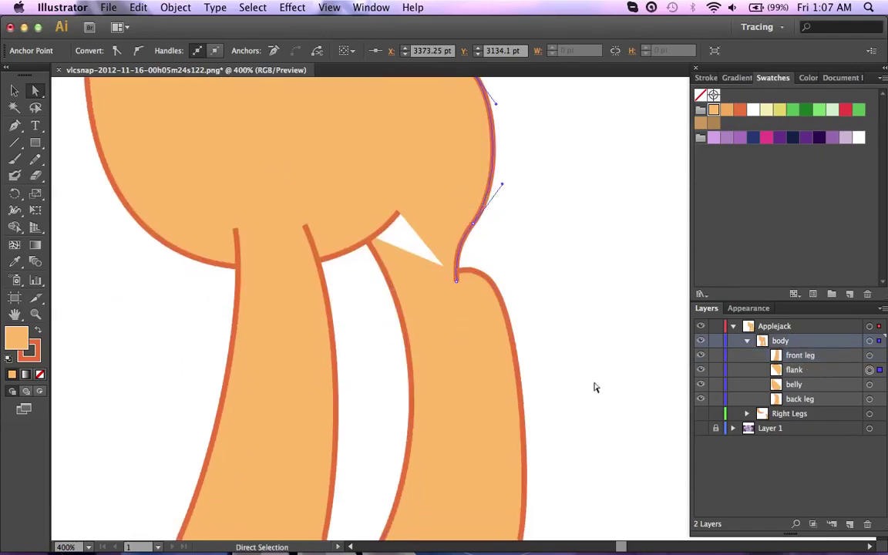
key(p)
key(x)
key(slash)
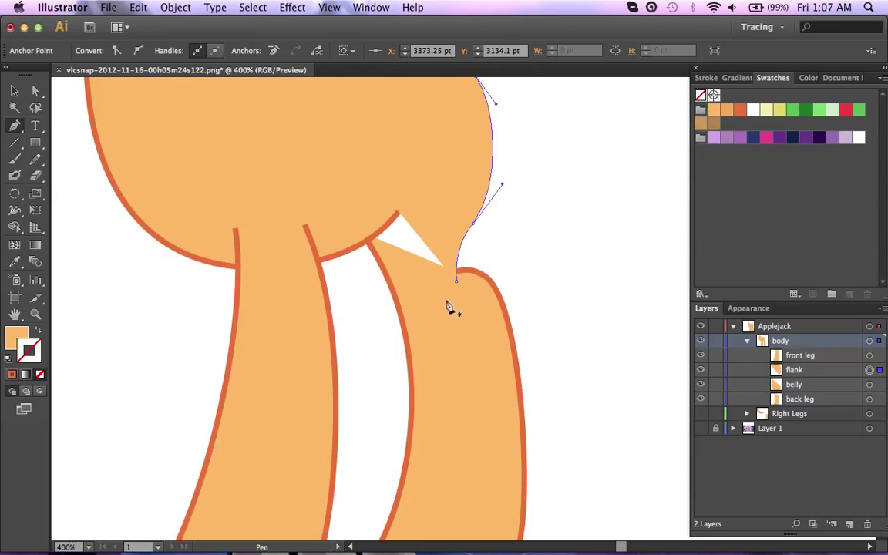
key(super+z)
key(super+shift+a)
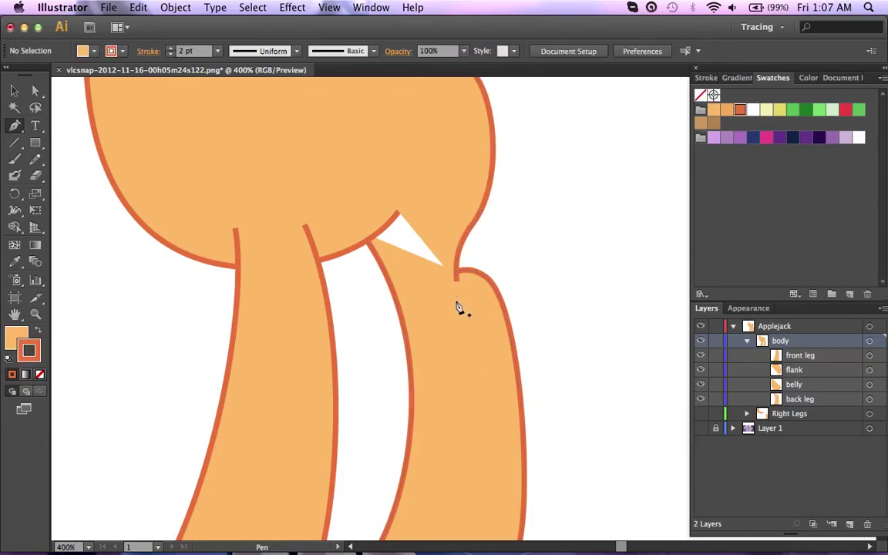
key(slash)
drag(360, 219, 384, 204)
drag(446, 250, 401, 279)
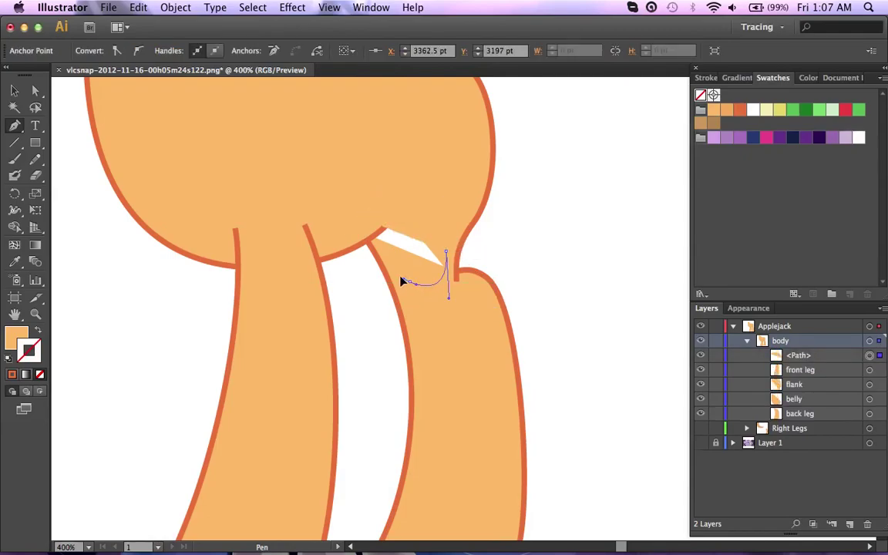
mouse_move(362, 218)
mouse_down()
mouse_move(349, 224)
mouse_move(364, 230)
mouse_move(364, 222)
mouse_up()
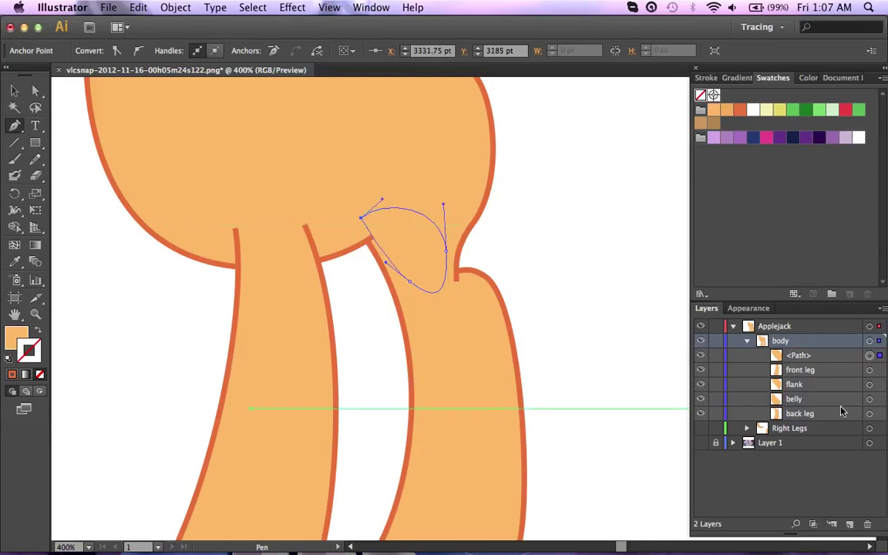
Move the new patch path beneath the back leg in the body layer and deselect it.
drag(821, 355, 829, 418)
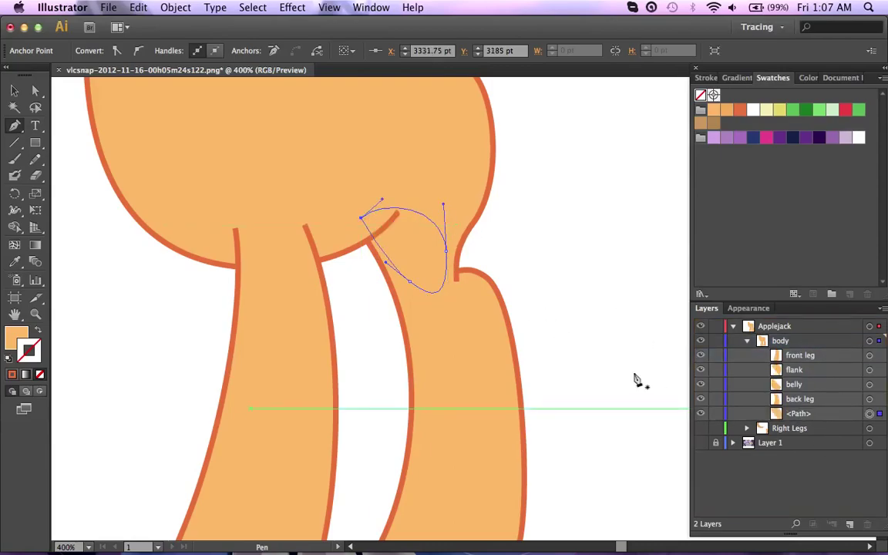
key(shift+super+a)
scroll(327, 241, left, 5)
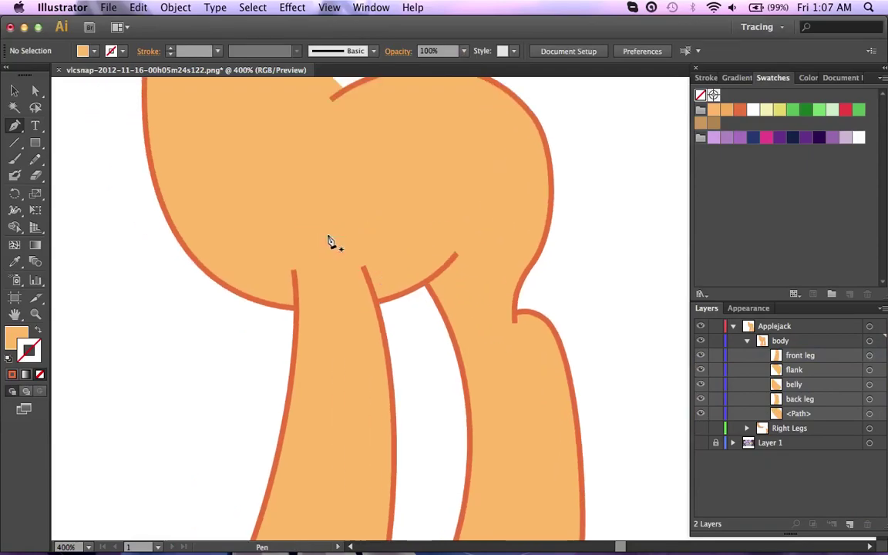
scroll(426, 319, up, 5)
scroll(425, 319, right, 5)
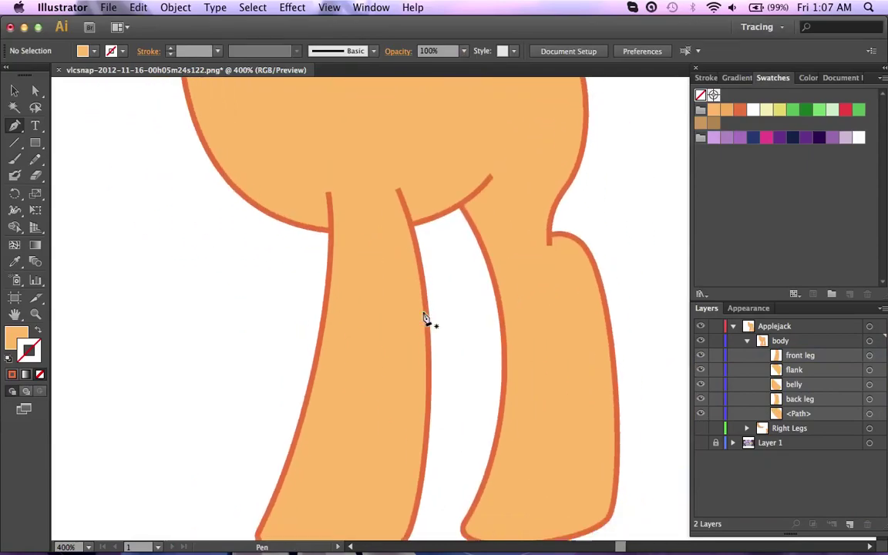
Add an anchor point to the flank path just above where it meets the back leg.
super+click(466, 330)
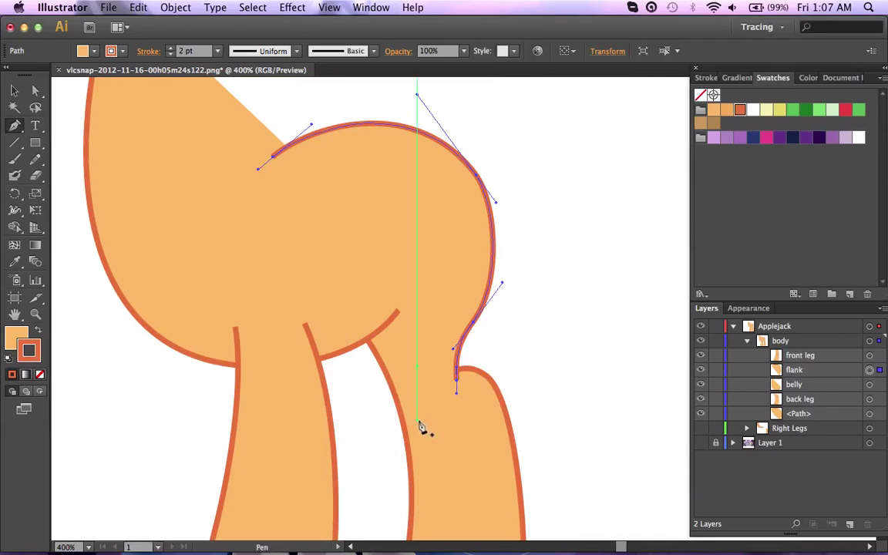
key(super+equal)
key(super+equal)
scroll(437, 414, down, 5)
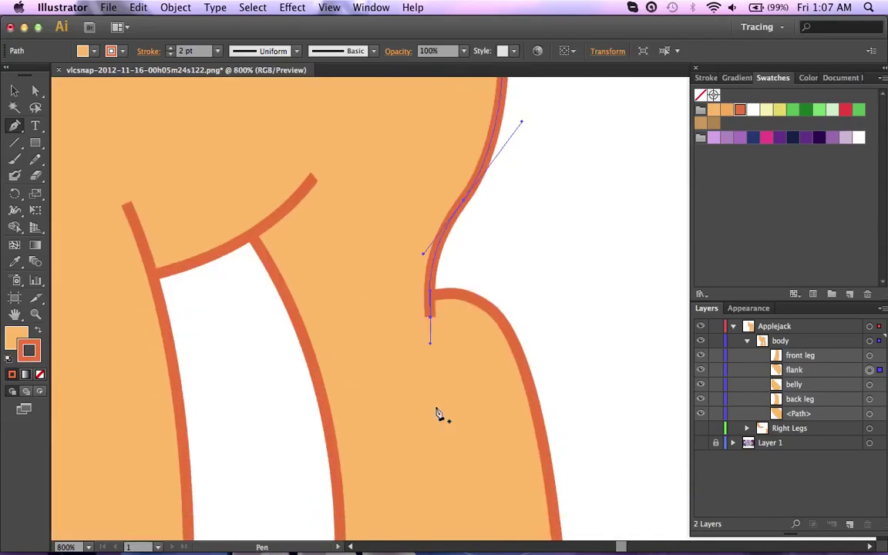
click(438, 249)
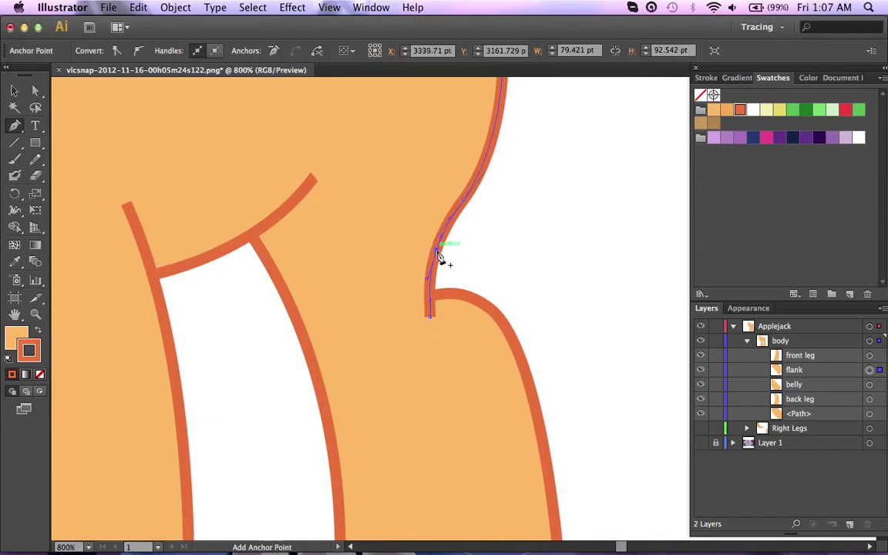
Move the belly path above the flank in the body layer so its rear end is uncovered.
scroll(329, 301, left, 3)
super+click(306, 255)
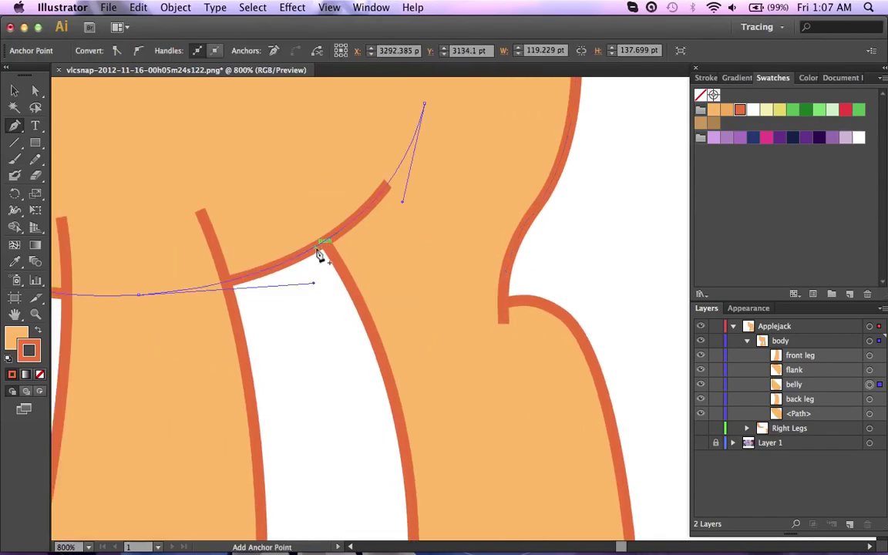
scroll(420, 159, up, 6)
scroll(420, 159, left, 3)
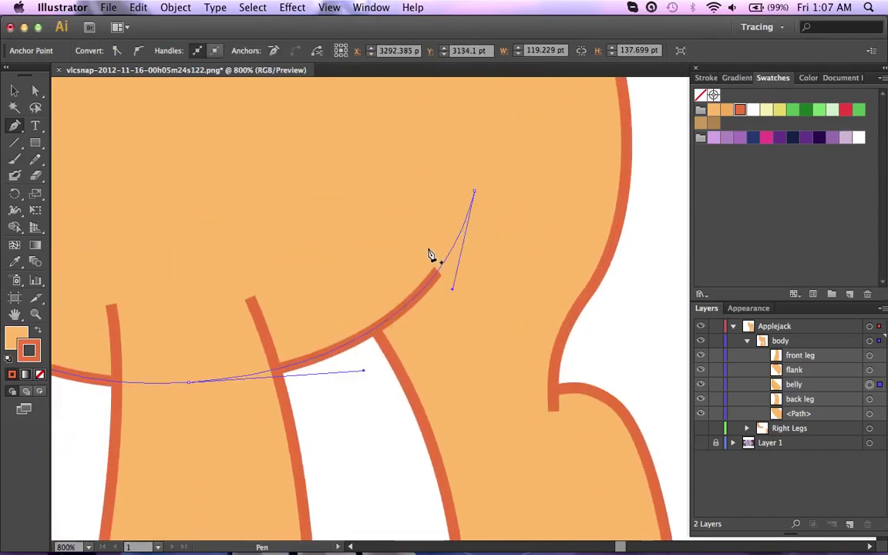
scroll(470, 264, up, 8)
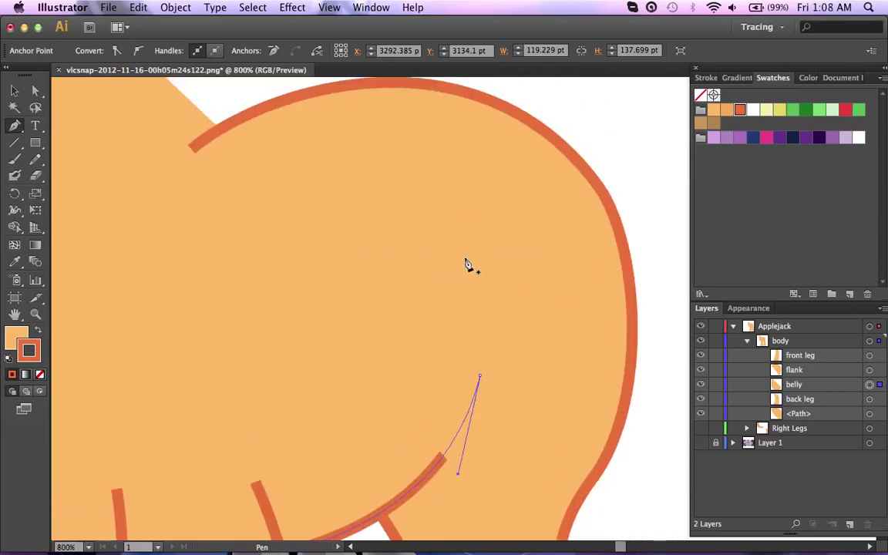
scroll(467, 264, down, 5)
scroll(442, 252, up, 7)
scroll(516, 271, down, 6)
scroll(516, 271, left, 1)
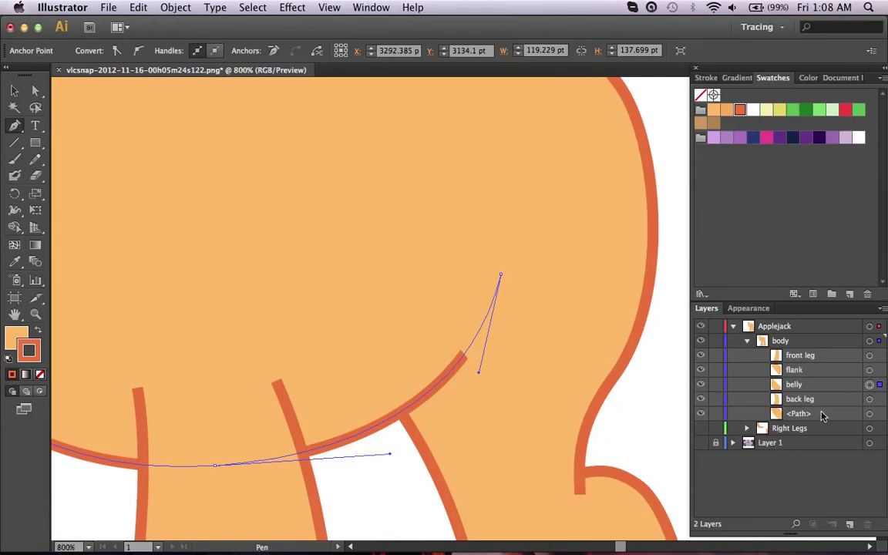
drag(819, 393, 815, 369)
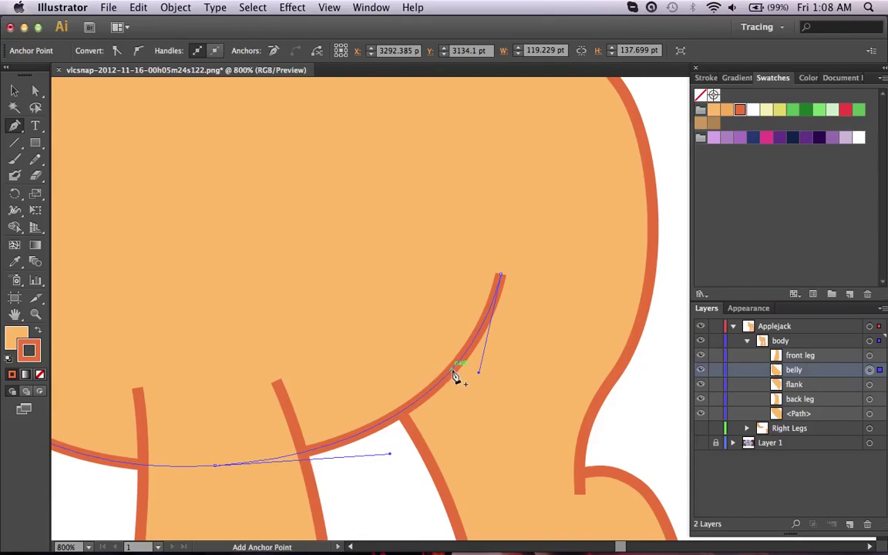
Add anchor points near the belly line's rear end and near the upper ends of both front leg edges.
click(451, 377)
scroll(412, 398, down, 5)
scroll(412, 398, left, 5)
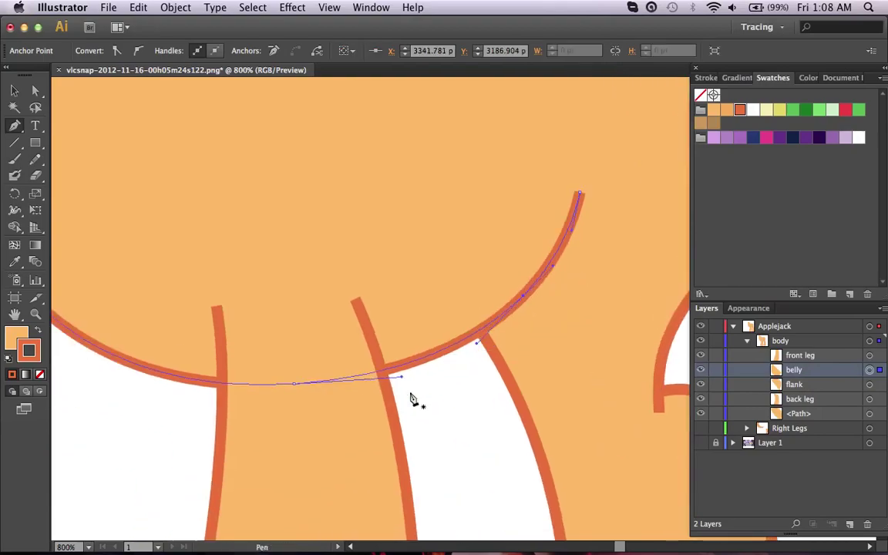
super+click(473, 349)
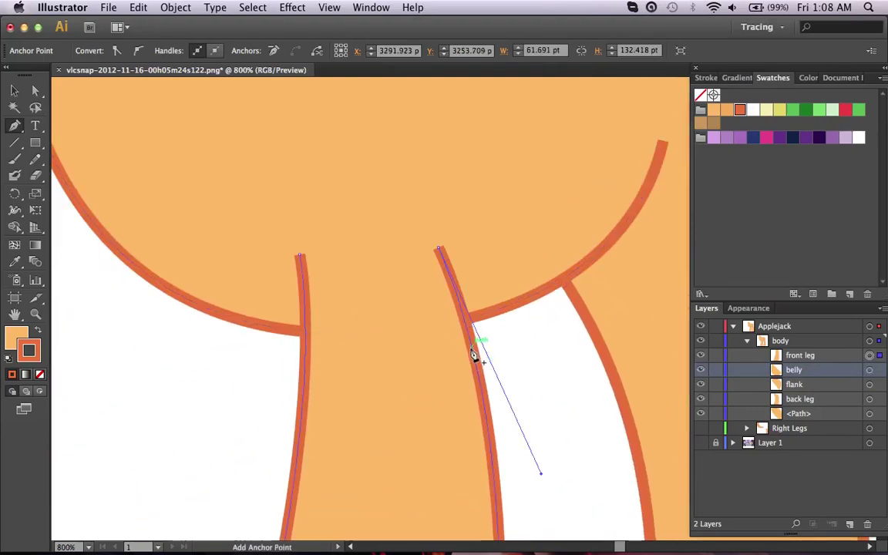
click(471, 344)
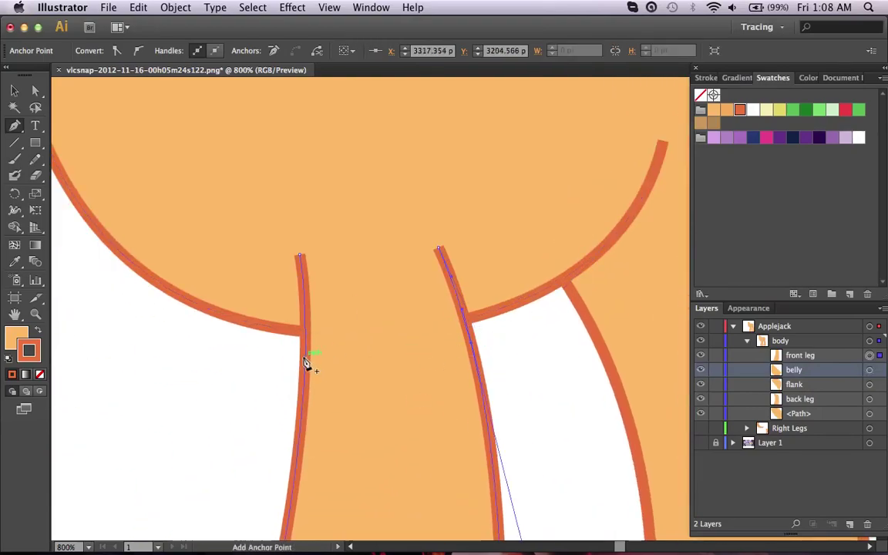
Select the flank path's lower end anchor and angle its handle slightly towards the back leg.
scroll(414, 341, right, 5)
scroll(414, 341, up, 2)
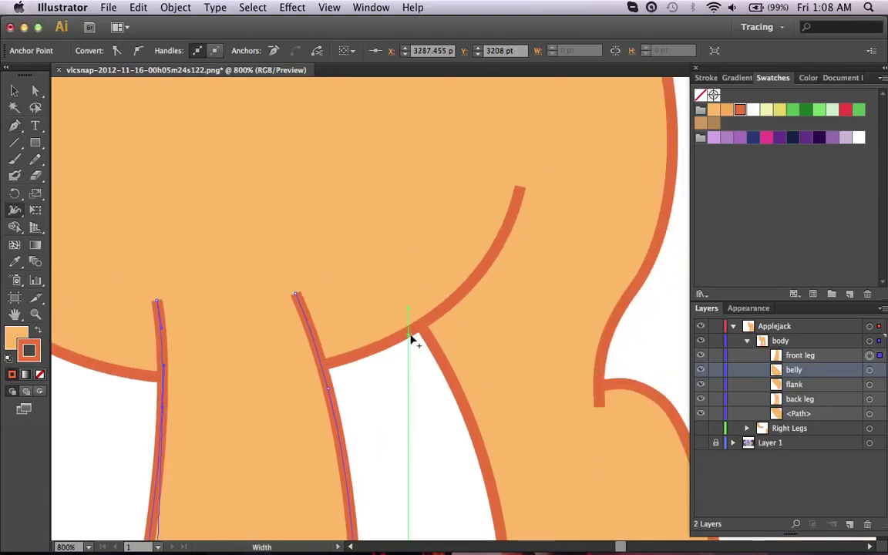
scroll(412, 341, right, 5)
scroll(412, 340, down, 1)
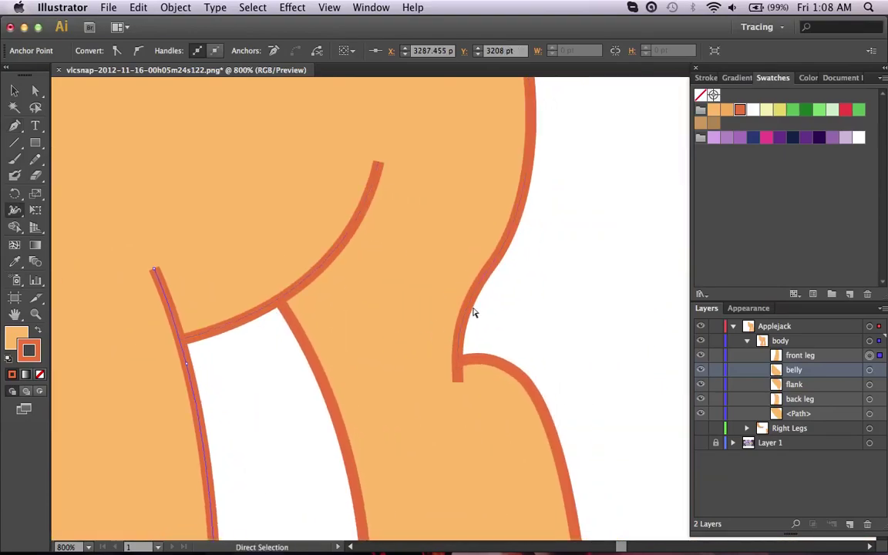
super+click(468, 307)
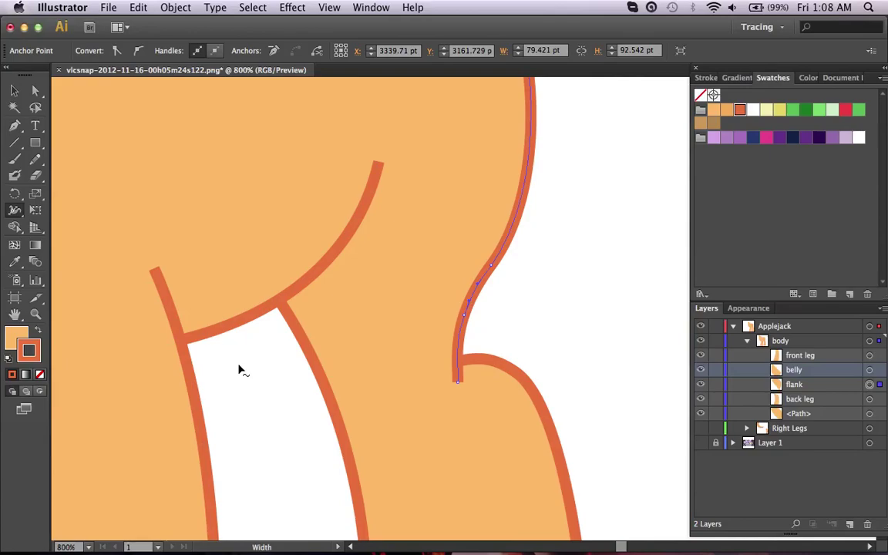
key(super)
super+click(458, 382)
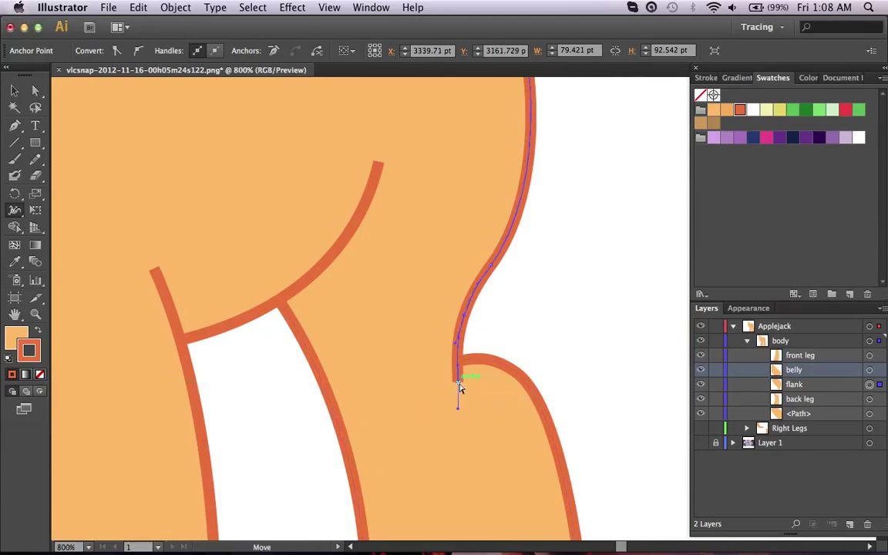
key(super+=)
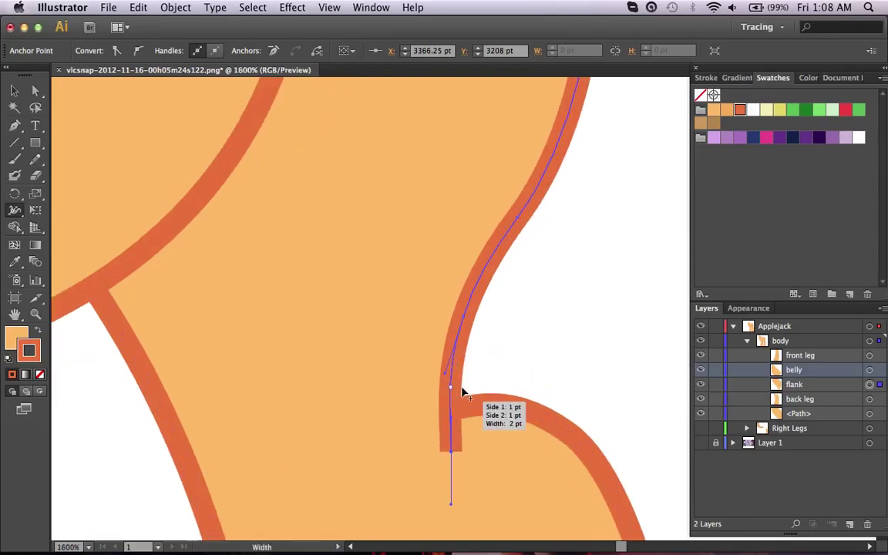
scroll(462, 391, down, 4)
key(super)
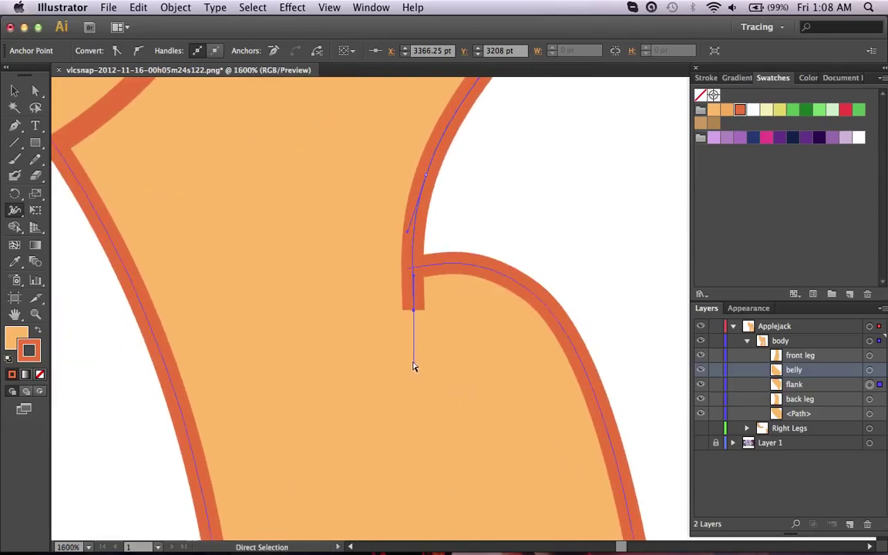
drag(413, 367, 420, 362)
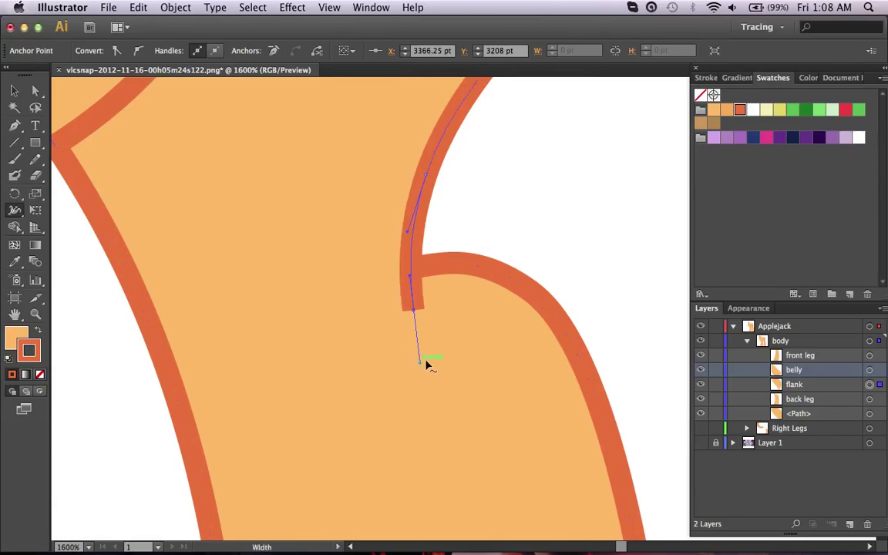
Taper the flank outline's lower end with the Width tool by setting the end point's total width to 0 pt.
double_click(414, 312)
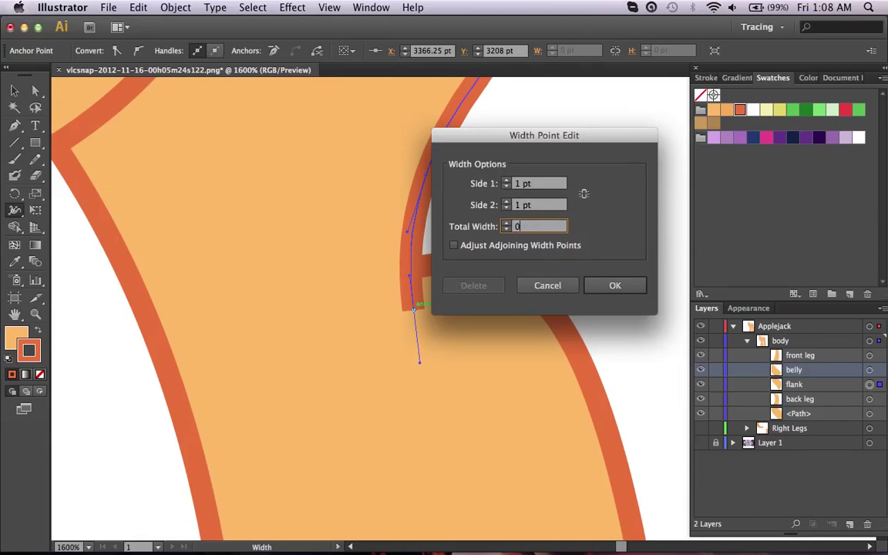
text(0)
key(Tab)
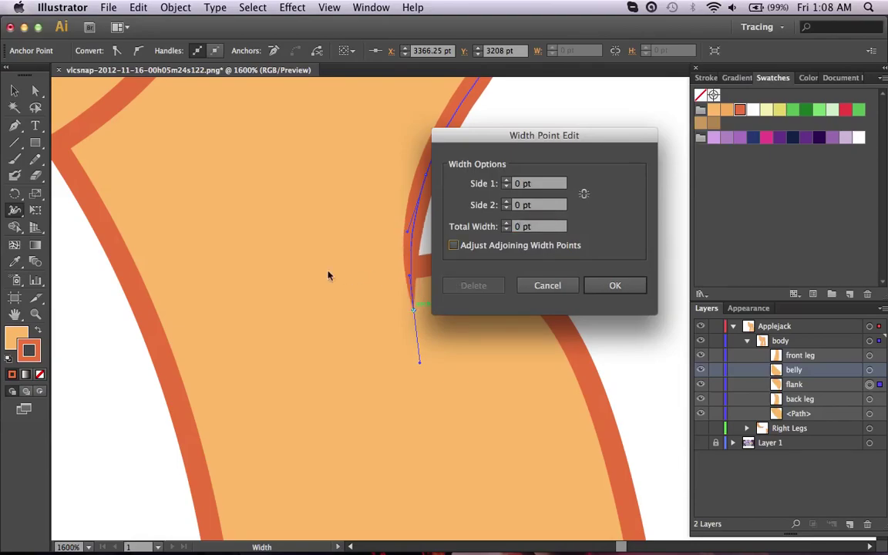
drag(565, 135, 675, 130)
click(727, 275)
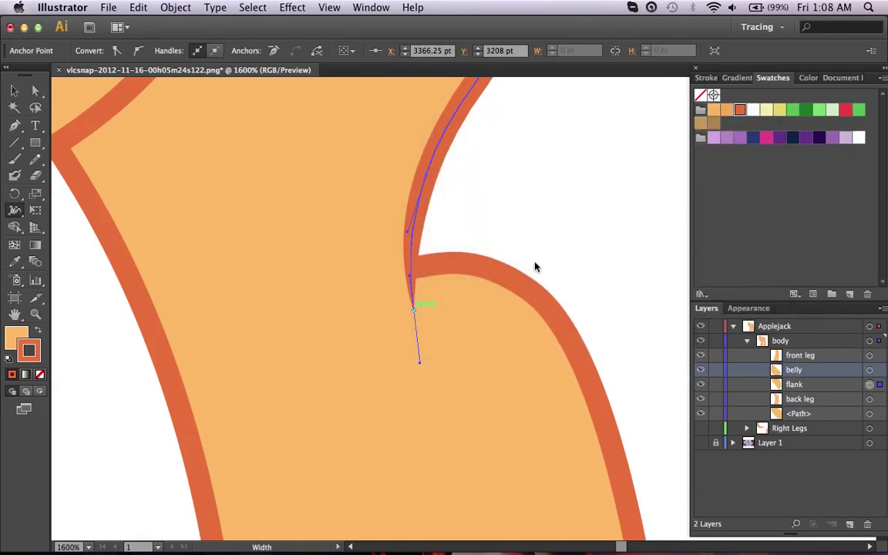
scroll(535, 263, up, 3)
scroll(535, 263, right, 2)
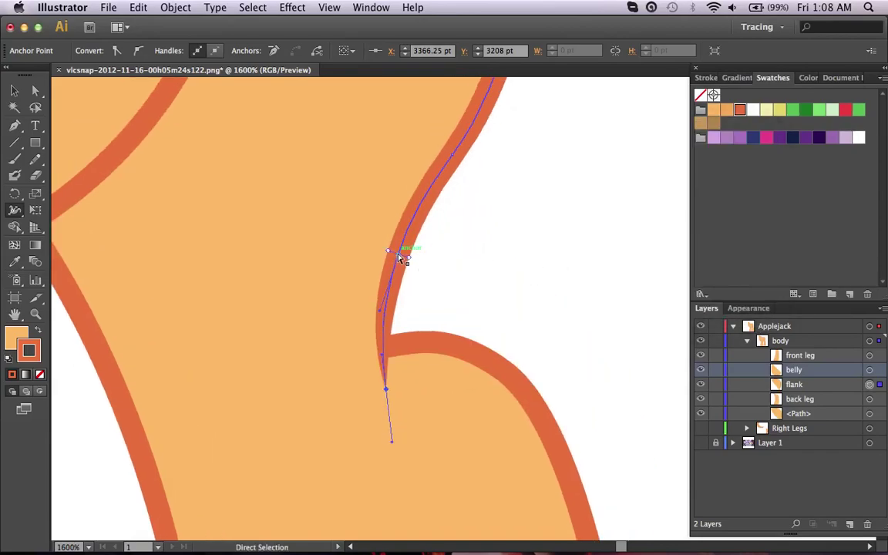
Set the total width to 2 pt at the flank outline's anchor midway along the inward bend above the back leg.
scroll(402, 254, up, 3)
scroll(403, 255, right, 1)
click(430, 268)
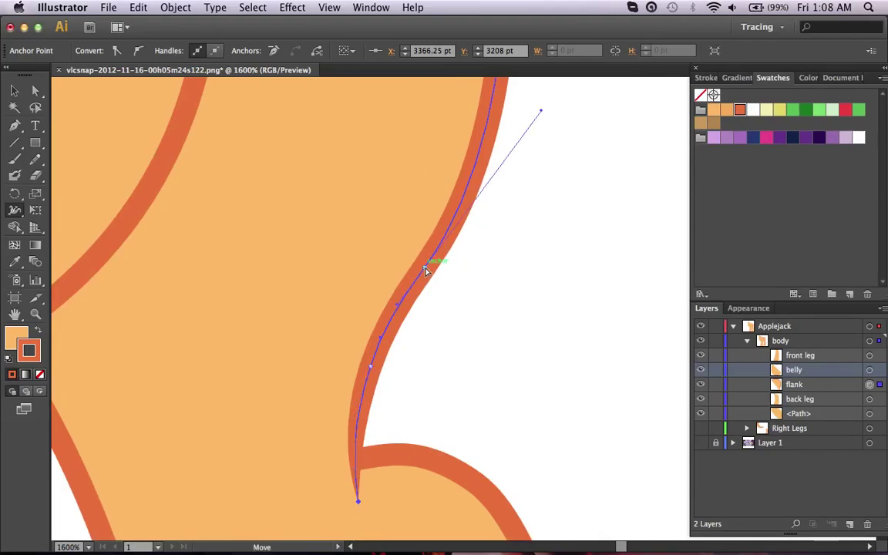
double_click(427, 269)
text(2)
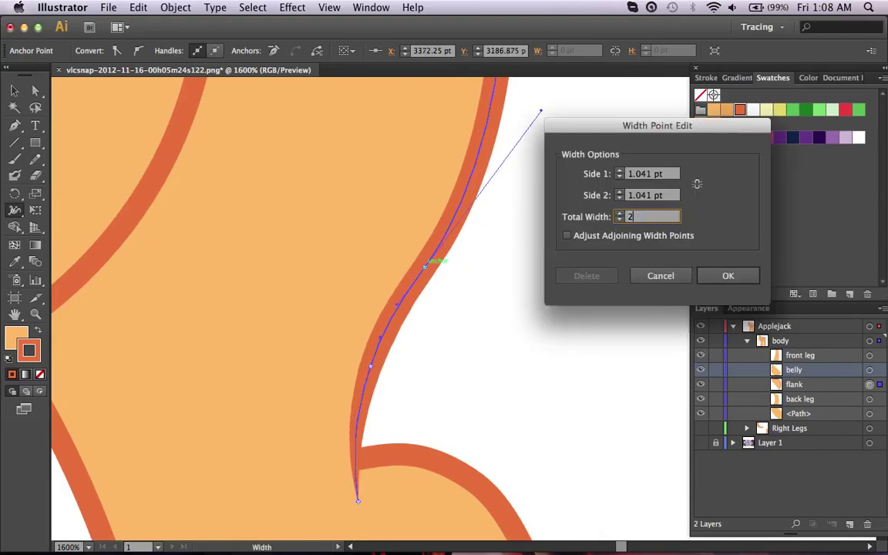
key(Return)
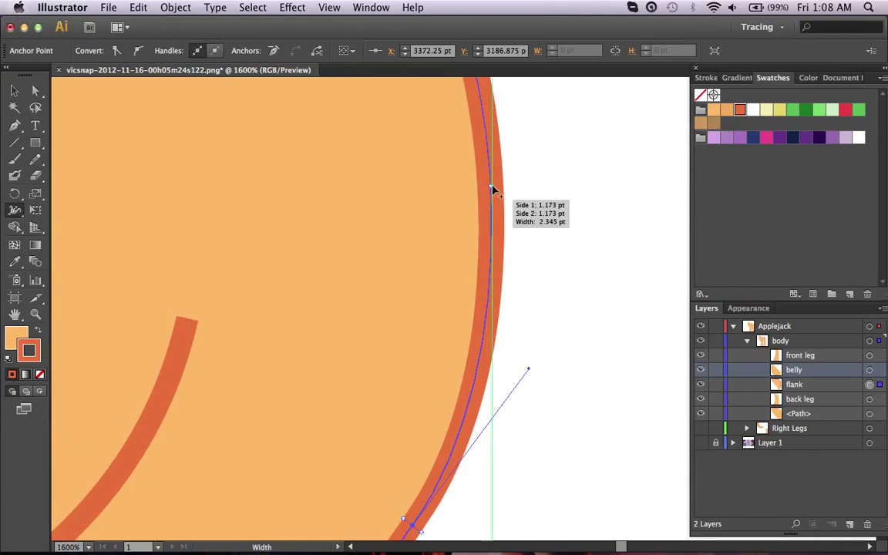
Set the flank outline's width point at the anchor on the upper curve of the rump to a total of 2 pt.
scroll(493, 189, up, 5)
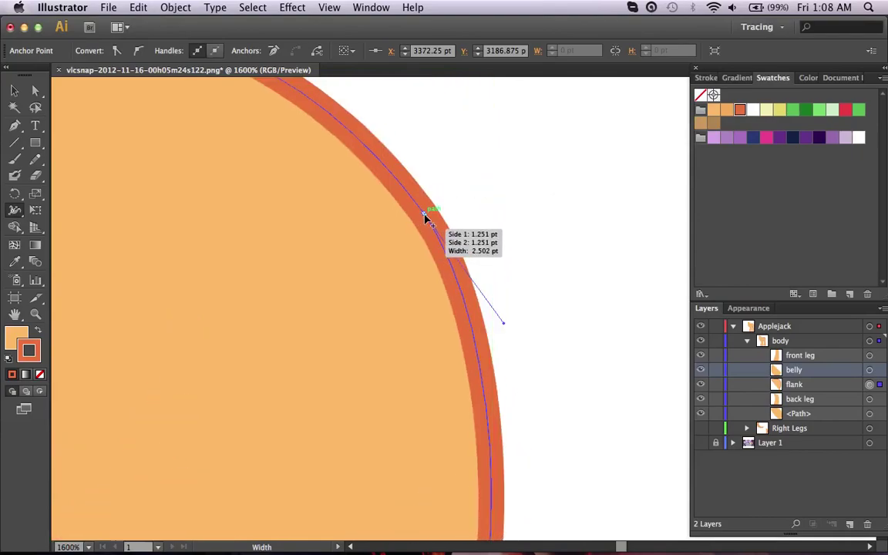
super+click(423, 212)
double_click(424, 216)
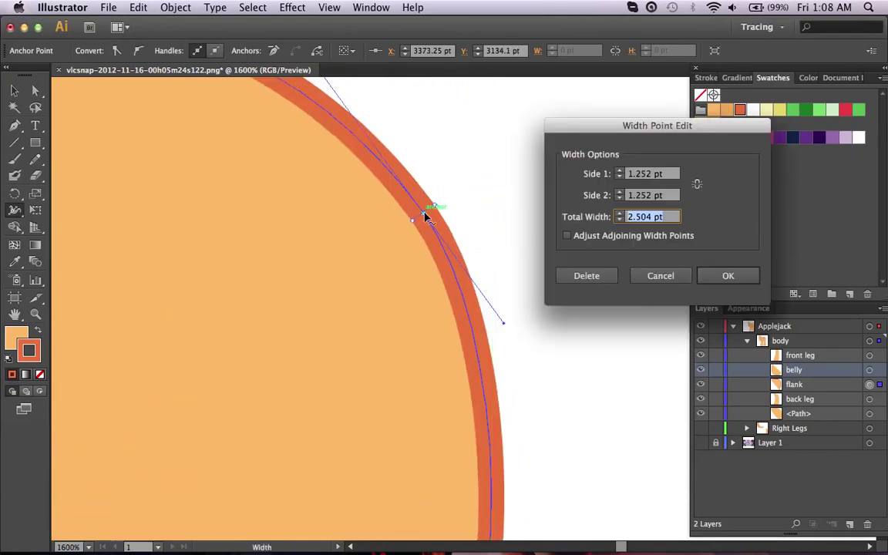
key(Return)
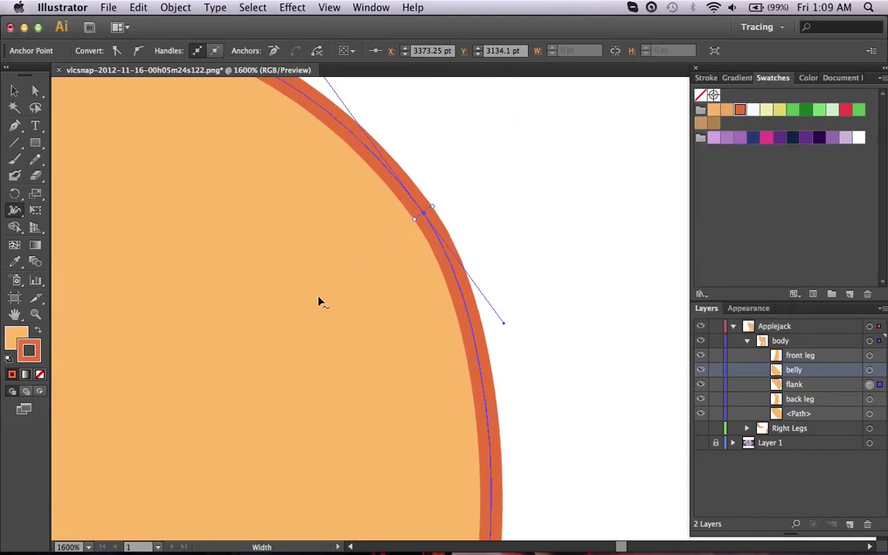
Set the total width at the flank outline's front end anchor on the back to 2 pt.
key(super+minus)
key(super+minus)
key(super+minus)
scroll(319, 297, left, 4)
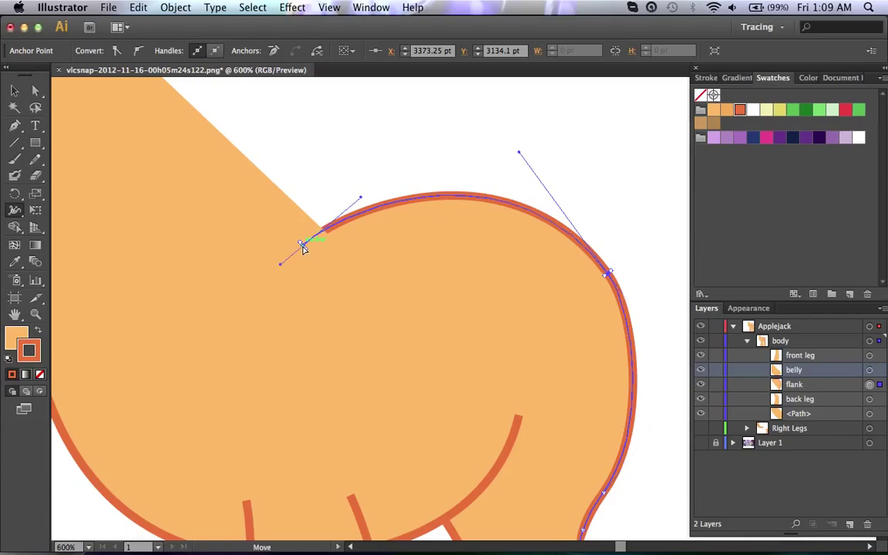
double_click(302, 245)
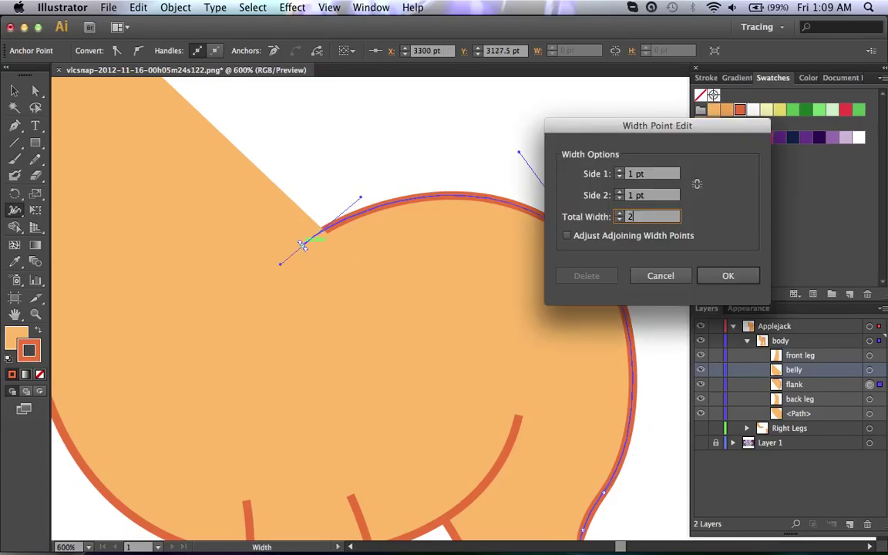
key(Return)
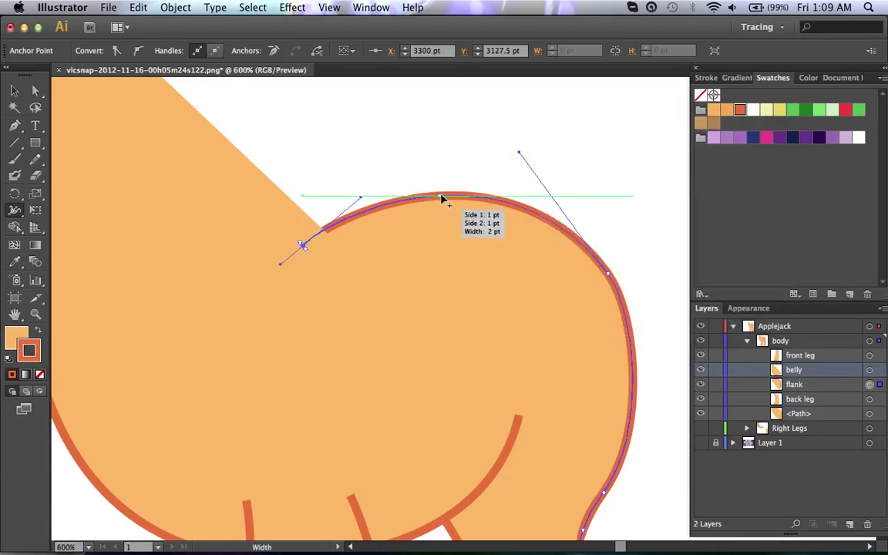
Add a 2 pt width point between the flank outline's two lower width points above the back leg and deselect the path.
scroll(563, 262, down, 3)
scroll(563, 262, right, 2)
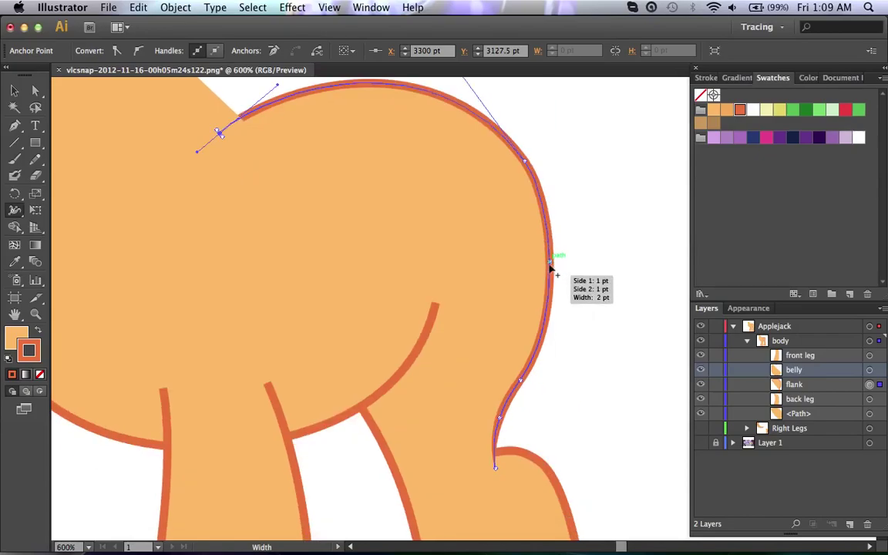
scroll(511, 397, down, 2)
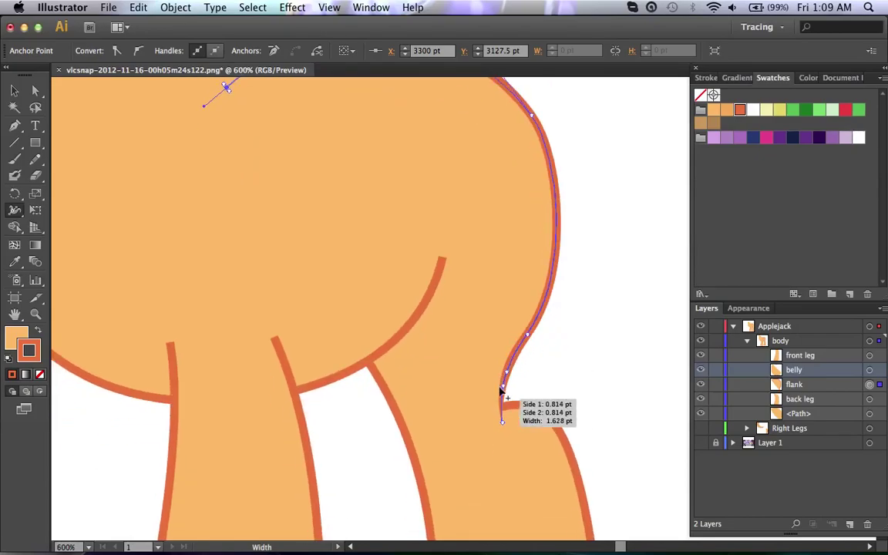
scroll(502, 393, up, 4)
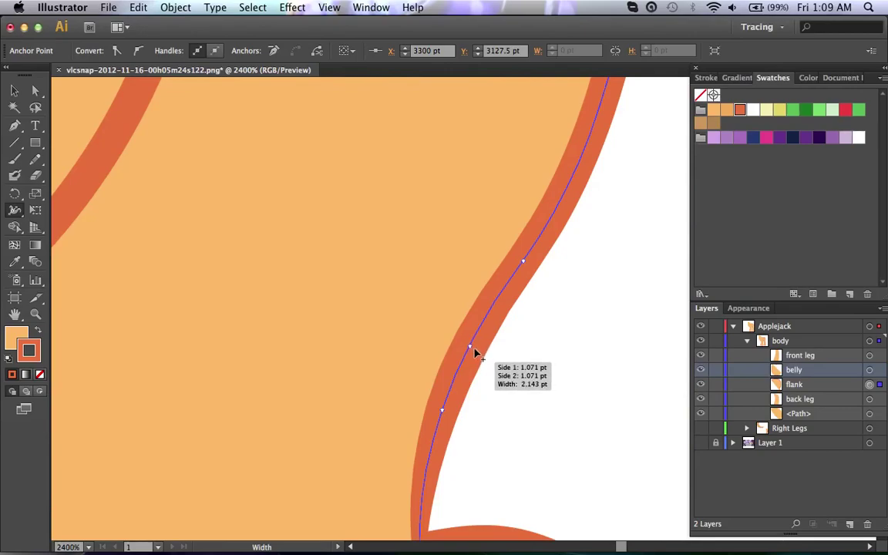
double_click(475, 352)
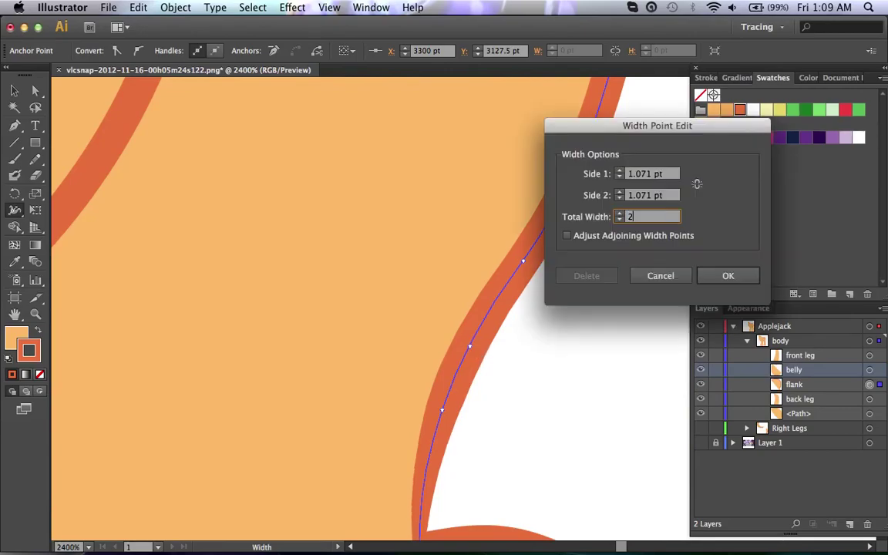
key(Return)
super+click(515, 372)
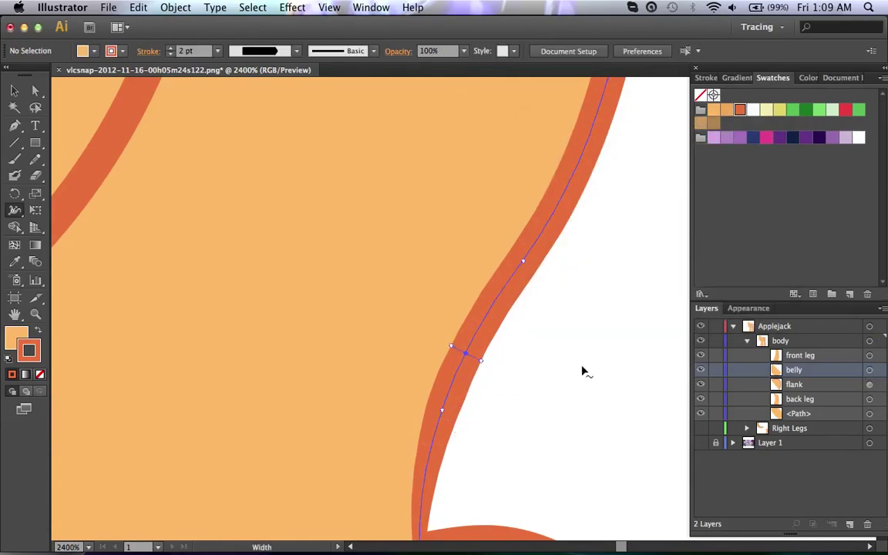
Examine the flank outline's tapered lower end and the evenness of its stroke near the back leg.
key(a)
scroll(582, 372, down, 3)
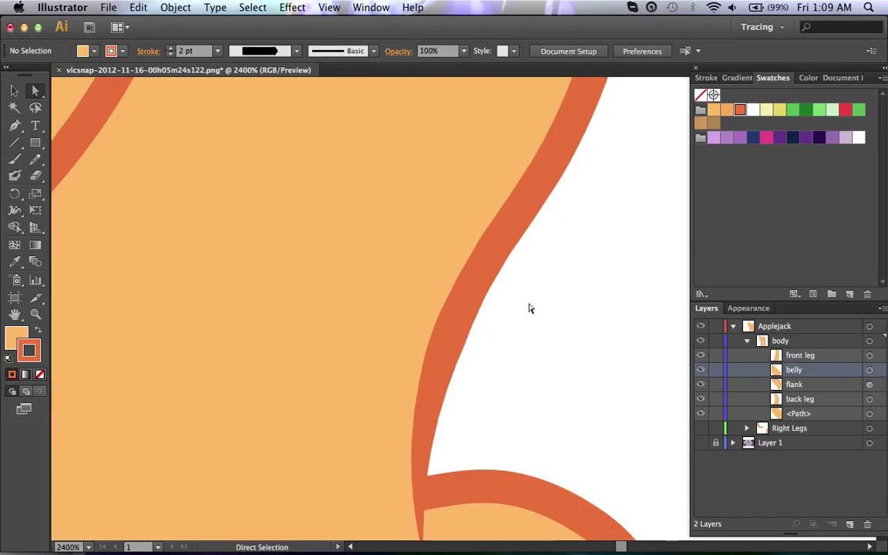
key(v)
key(super+minus)
key(super+minus)
key(super+minus)
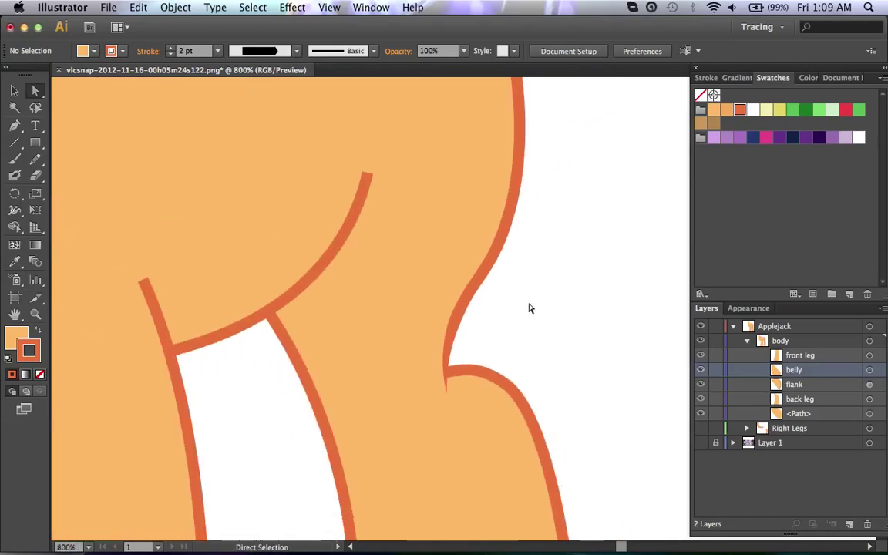
key(super+plus)
super+click(528, 308)
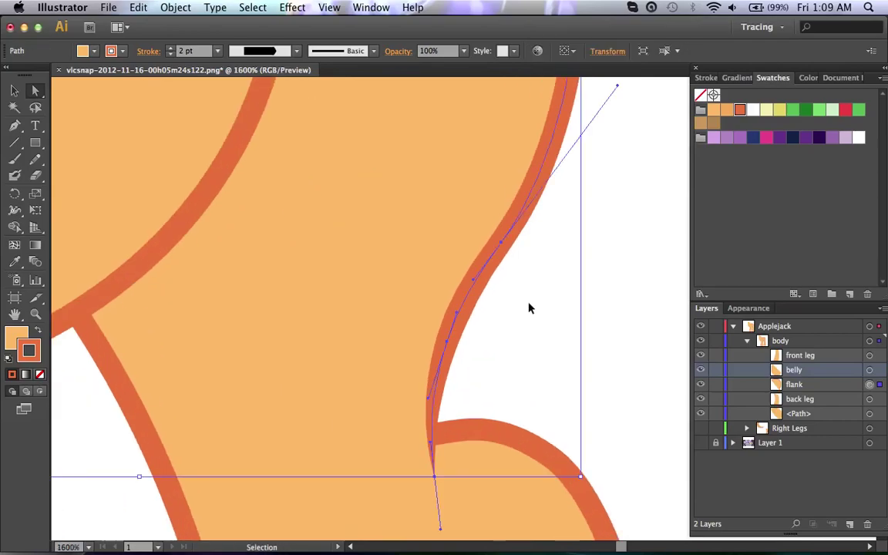
key(super+shift+a)
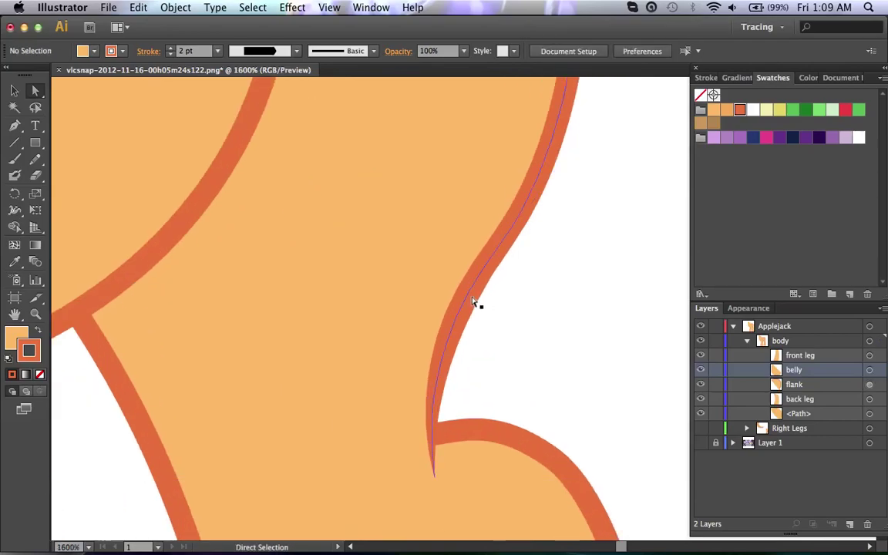
Select the belly path and taper its rear end to a point with the Width tool.
key(shift+w)
key(super+minus)
key(super+minus)
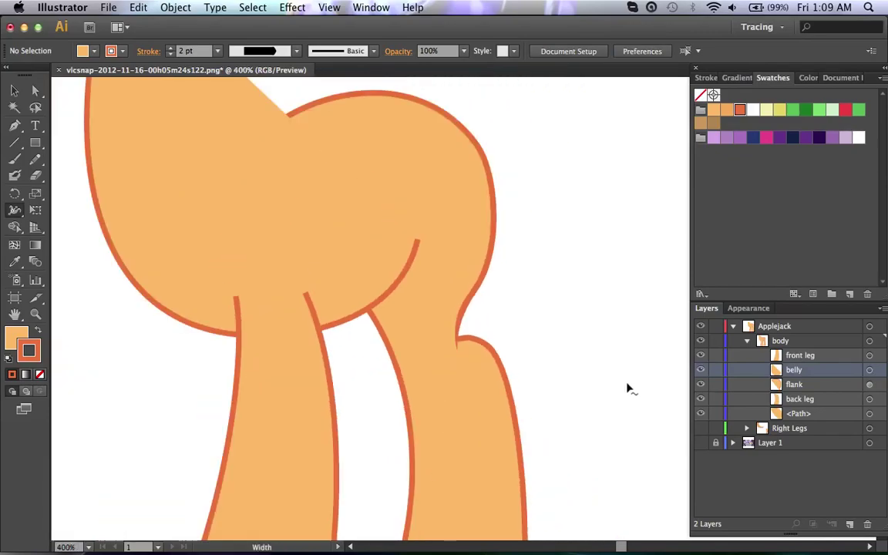
scroll(628, 386, up, 3)
scroll(628, 385, left, 4)
scroll(396, 402, up, 3)
scroll(396, 402, left, 8)
scroll(396, 402, down, 6)
scroll(396, 402, right, 8)
scroll(396, 403, up, 4)
key(super+equal)
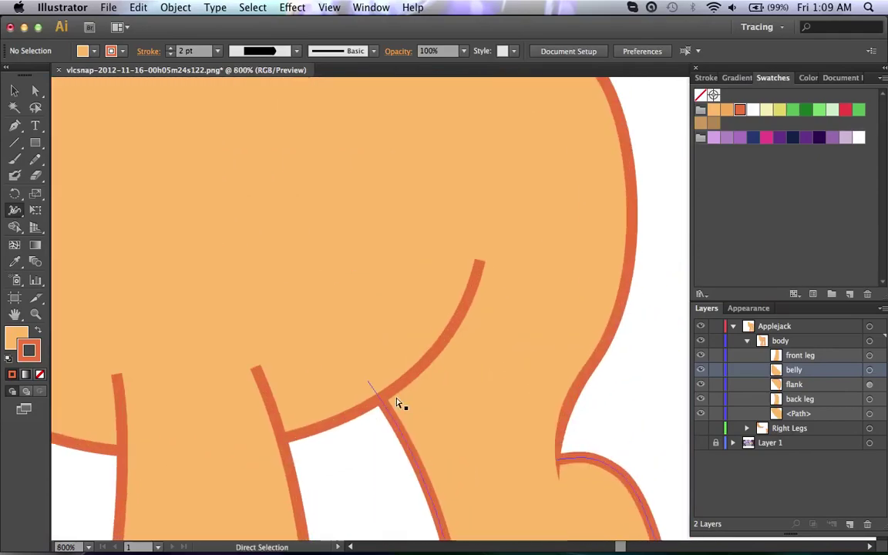
click(433, 354)
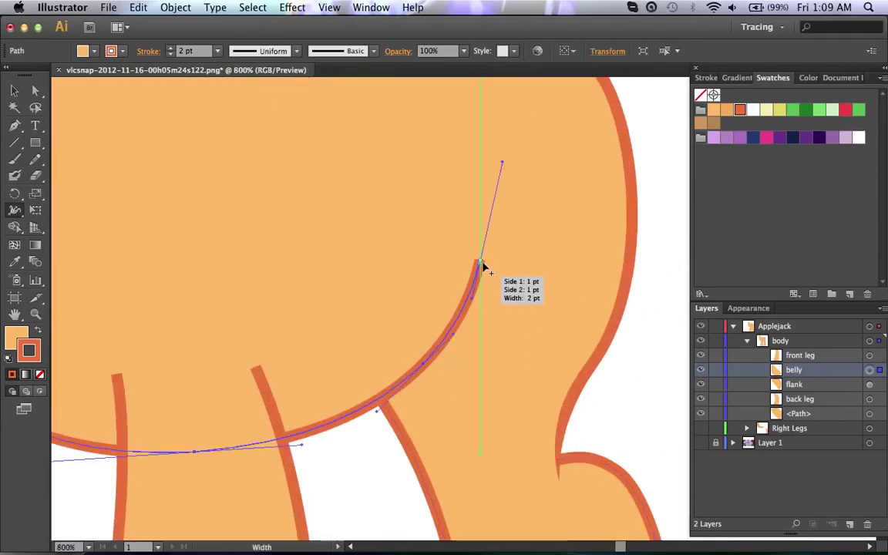
key(shift+w)
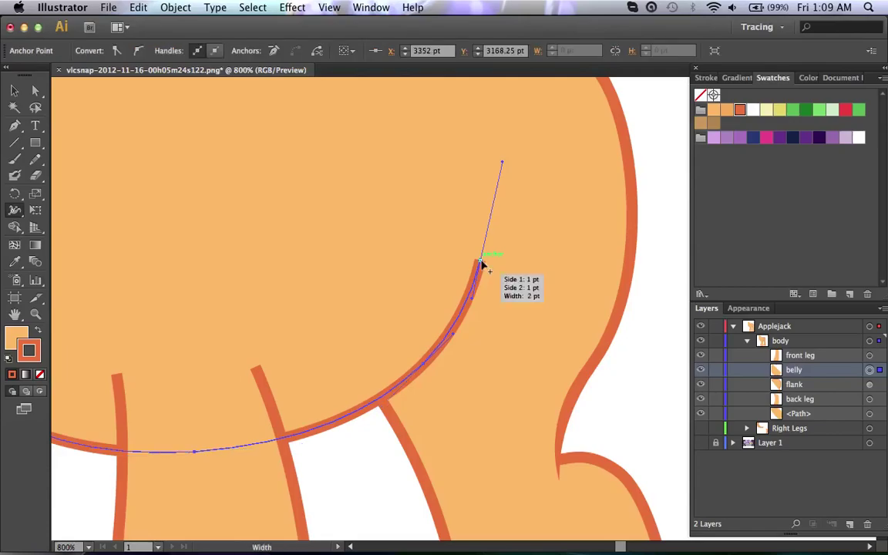
double_click(480, 264)
key(Return)
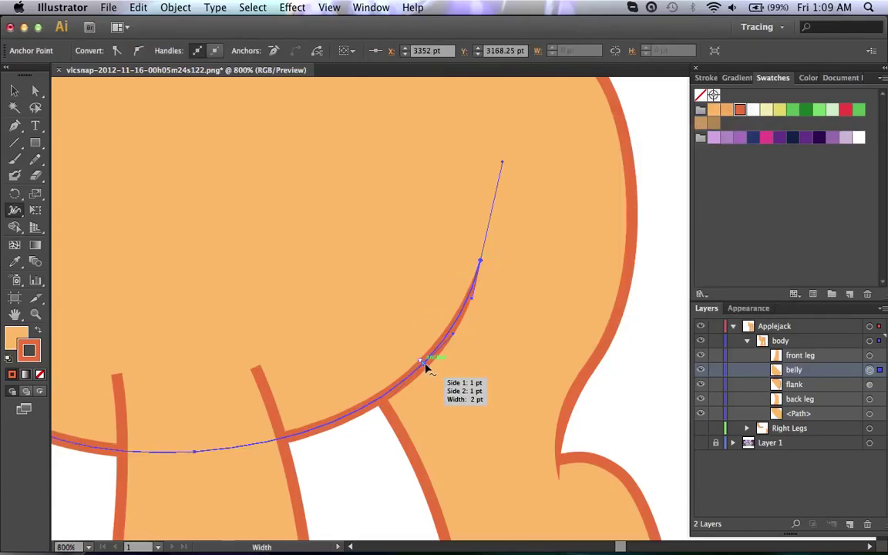
Even out the belly line with a width point at its lowest anchor, between the front leg edges, and deselect the path.
scroll(340, 426, left, 6)
scroll(341, 426, down, 3)
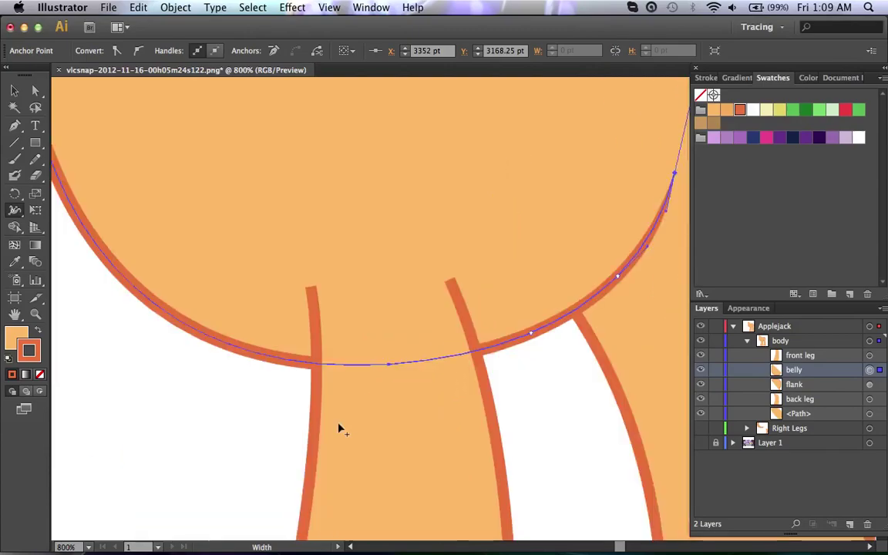
double_click(420, 359)
key(Return)
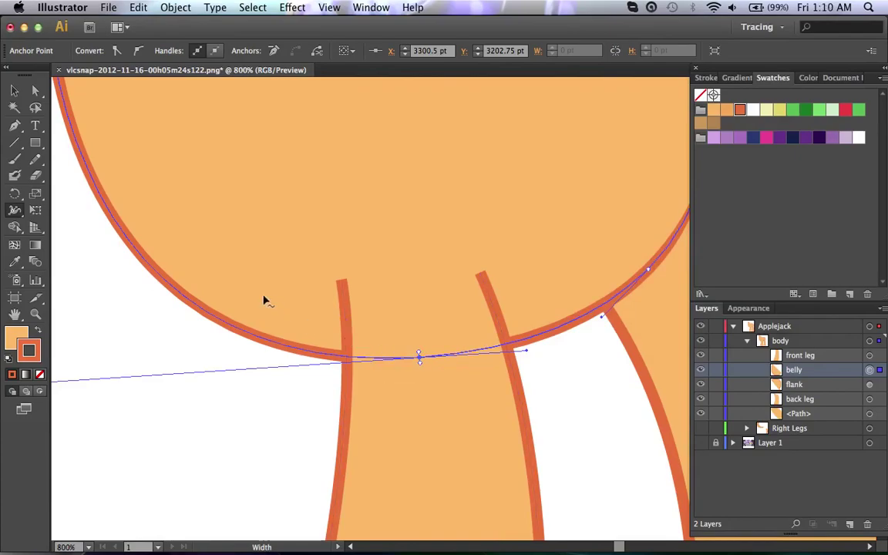
scroll(263, 299, left, 5)
scroll(264, 299, up, 2)
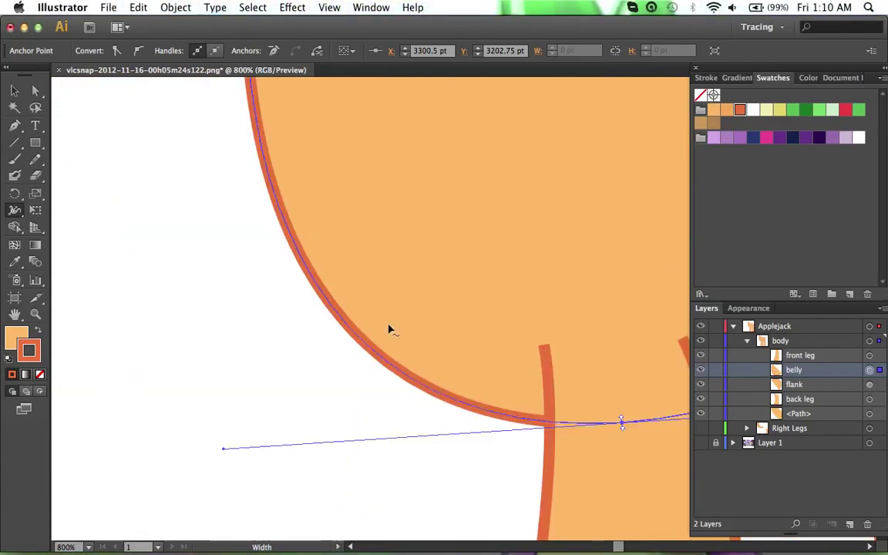
scroll(474, 410, up, 3)
scroll(473, 410, down, 4)
scroll(473, 410, right, 4)
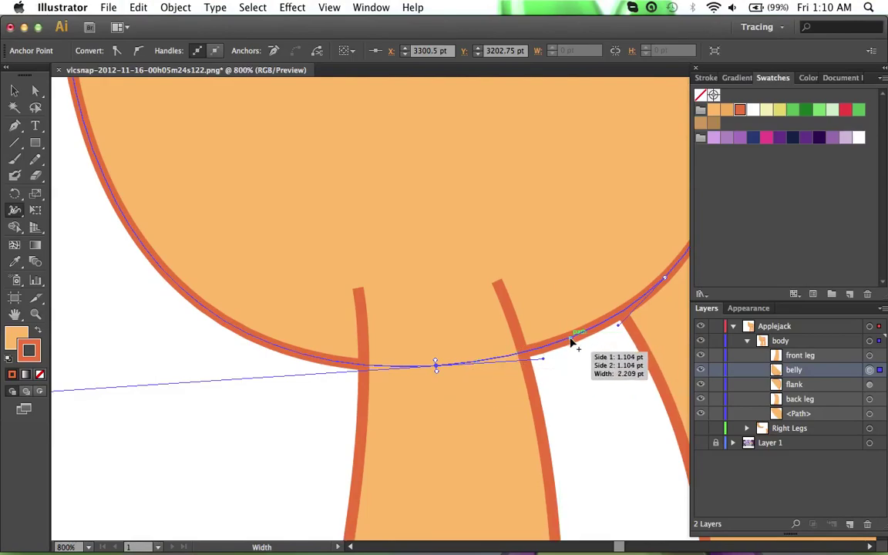
scroll(574, 339, right, 3)
key(a)
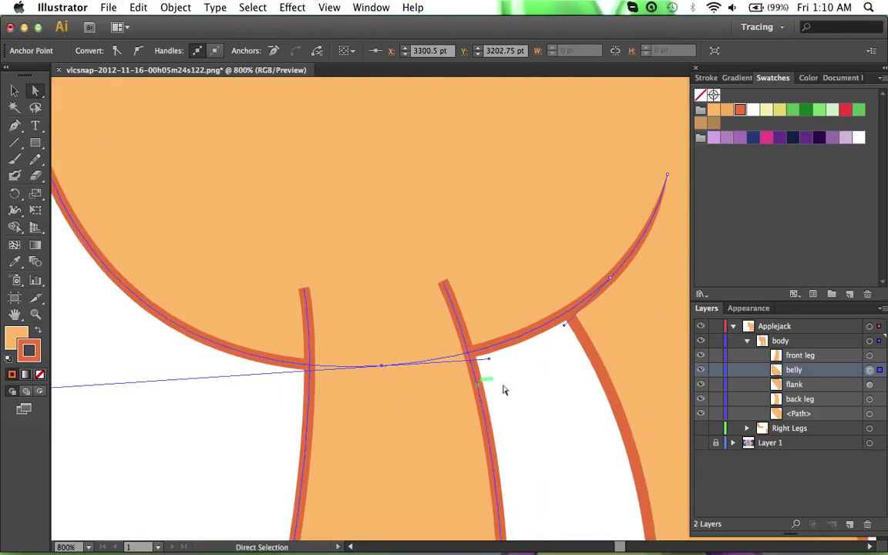
click(541, 409)
Select the front leg path and taper the upper end of its rear edge to a point with the Width tool.
scroll(541, 410, down, 2)
scroll(541, 410, right, 1)
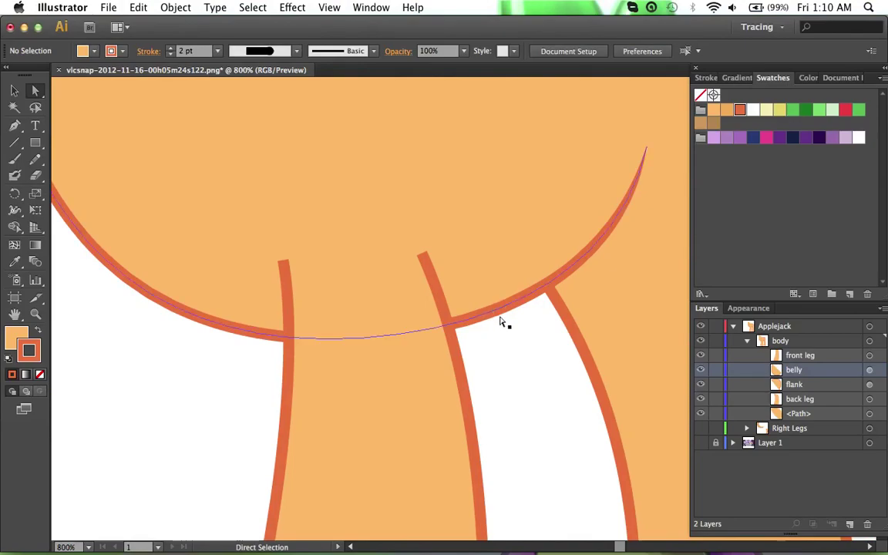
scroll(500, 322, down, 2)
key(shift+w)
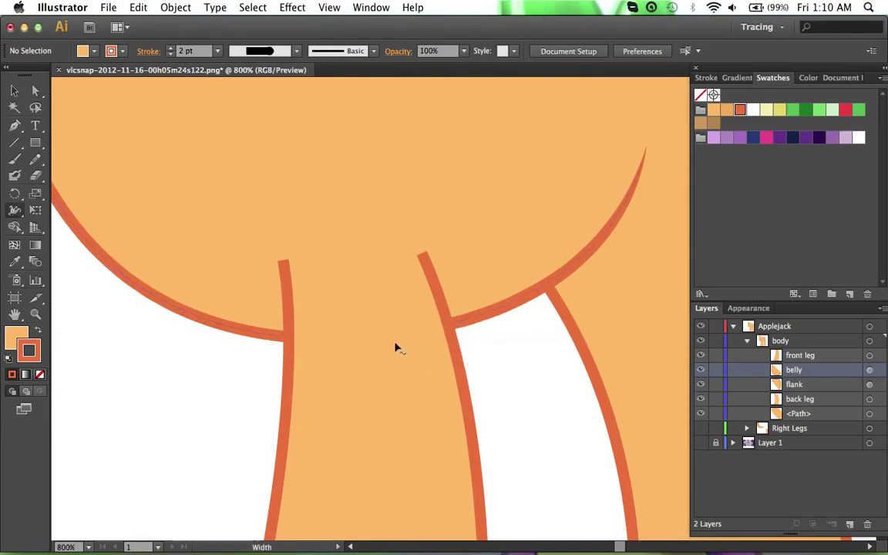
click(458, 323)
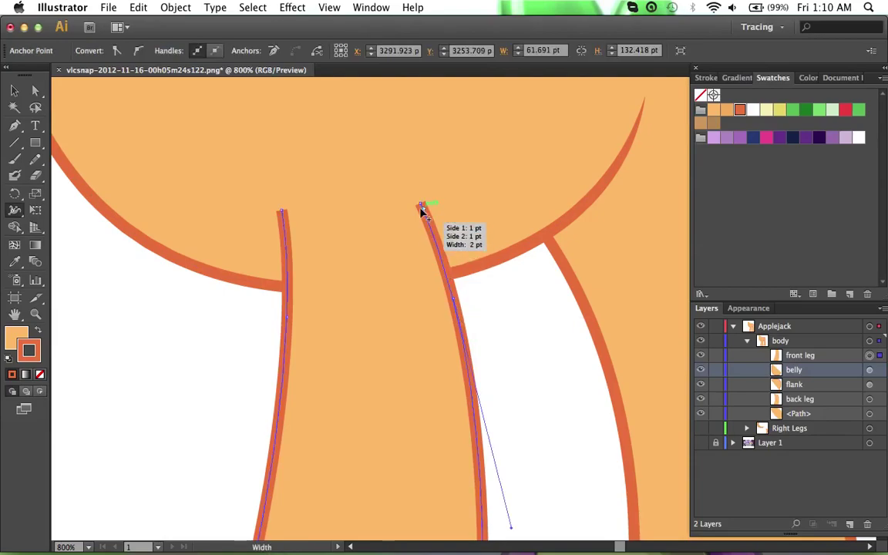
double_click(422, 206)
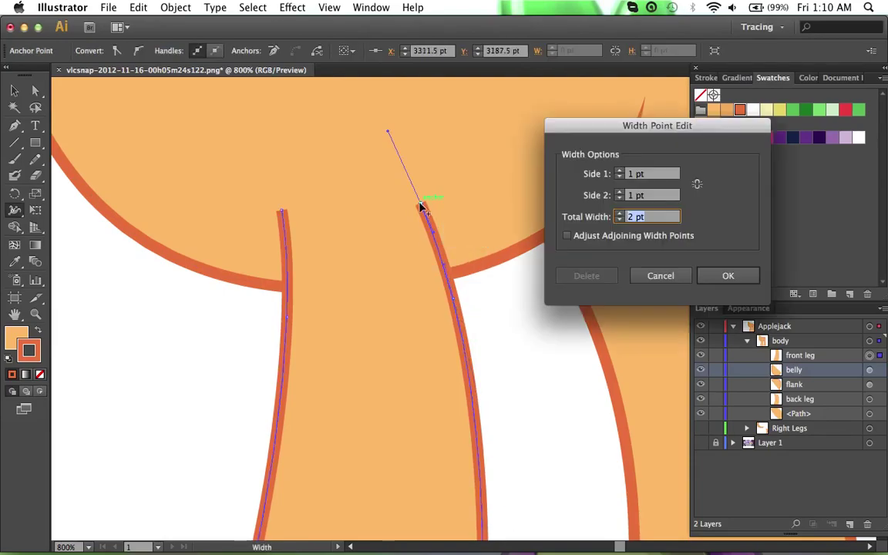
key(Escape)
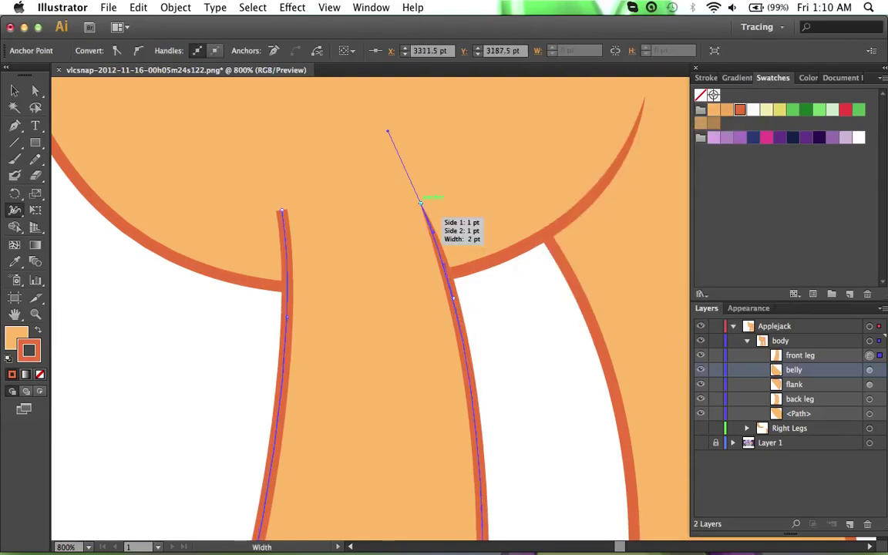
Taper the upper end of the front leg's front edge by setting its total width to 0 pt.
double_click(283, 214)
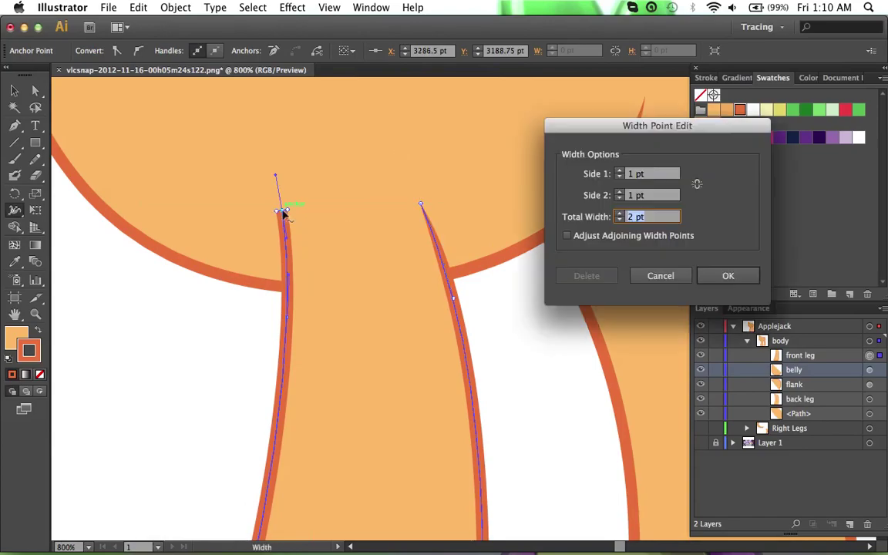
text(0)
key(Return)
scroll(284, 216, down, 3)
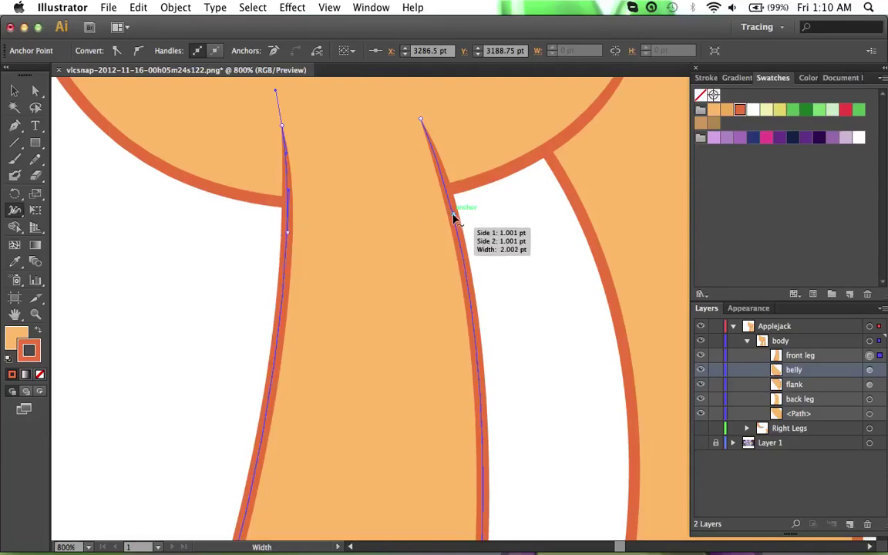
Even out the front leg's front edge with a width point at the anchor just below its tapered upper end.
super+click(287, 234)
double_click(288, 236)
key(Return)
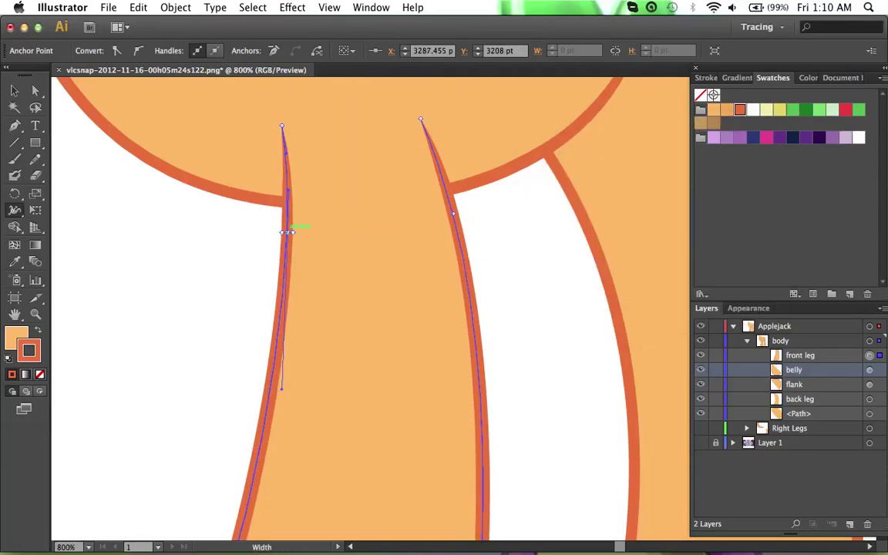
Even out the front leg's hoof outline with width points at both bottom corner anchors, setting the rear corner's total width to 2 pt.
scroll(208, 379, down, 5)
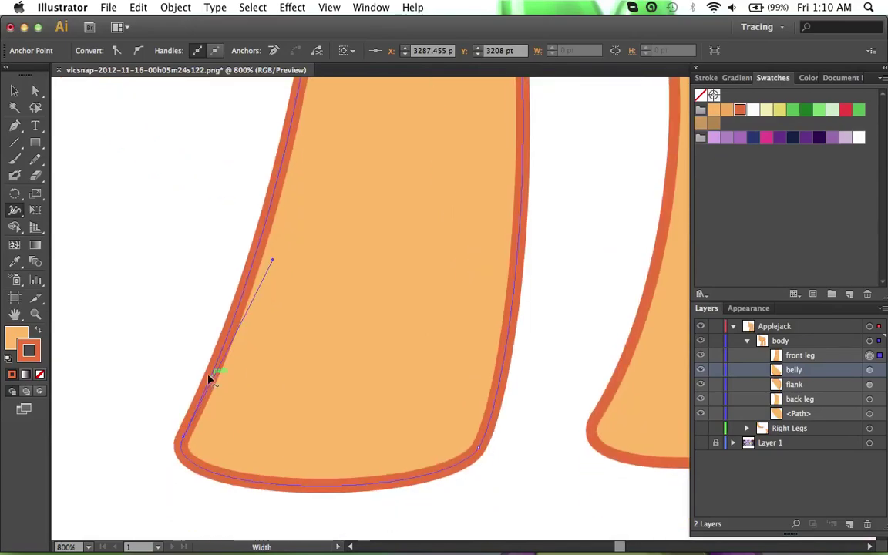
click(182, 438)
double_click(183, 438)
key(Return)
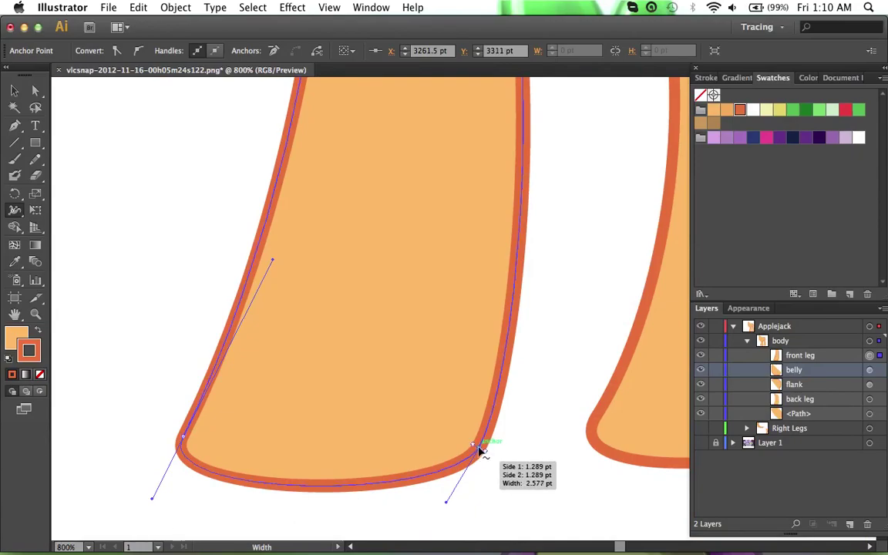
click(479, 451)
double_click(479, 450)
text(4)
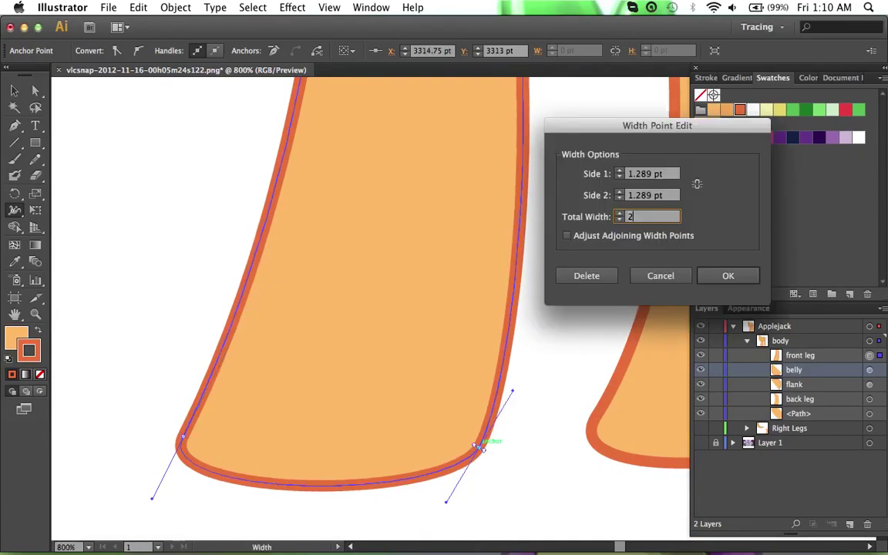
key(Return)
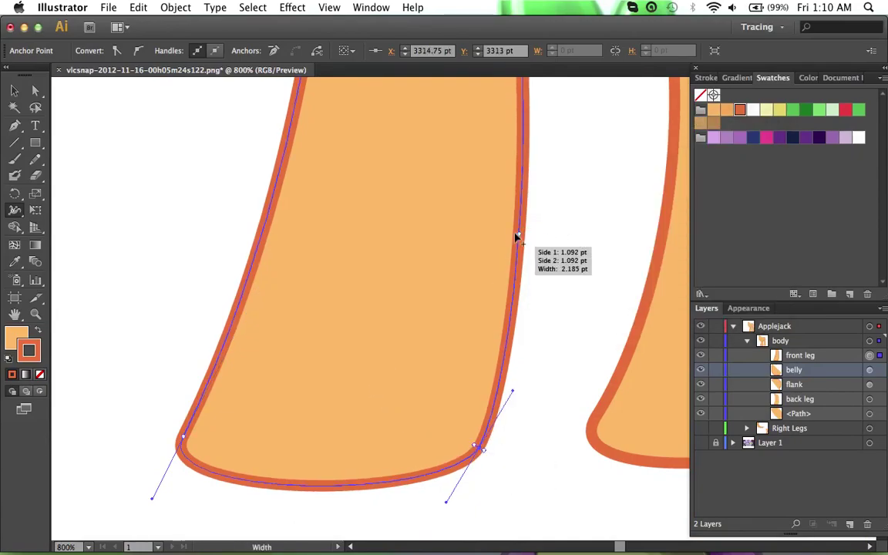
scroll(517, 239, up, 5)
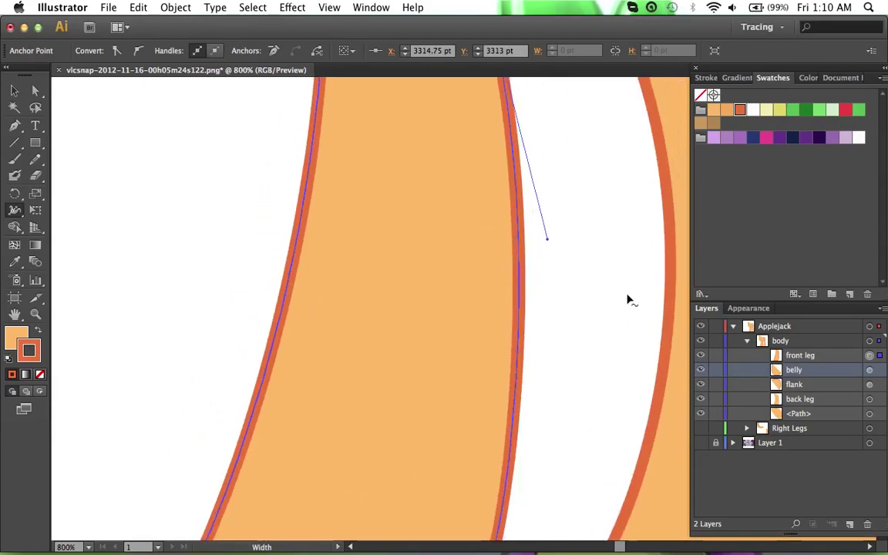
Deselect the front leg path and examine the traced legs, belly and flank outlines.
key(a)
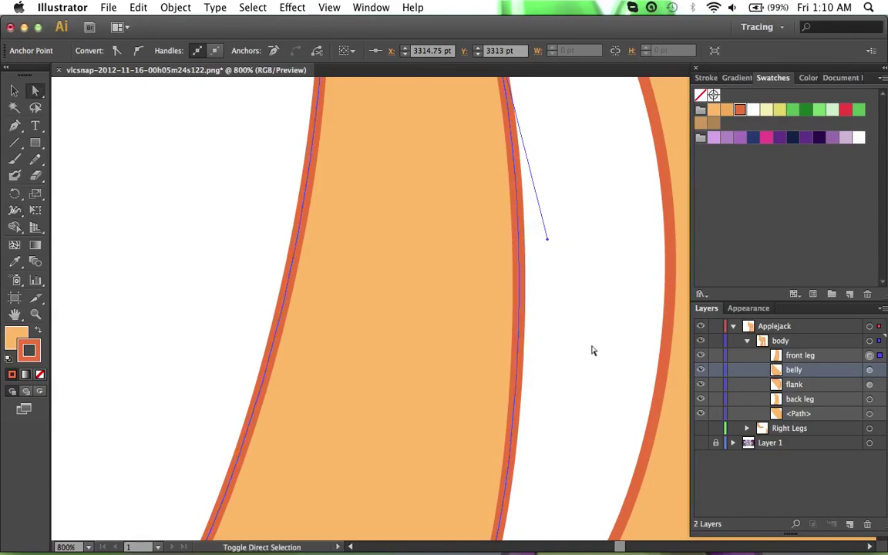
key(shift+super+a)
key(super+minus)
key(super+minus)
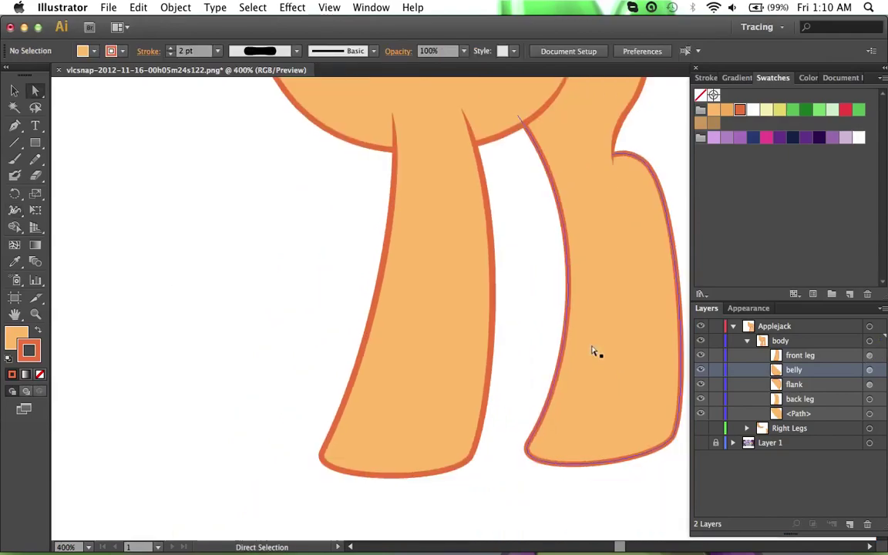
scroll(591, 350, down, 2)
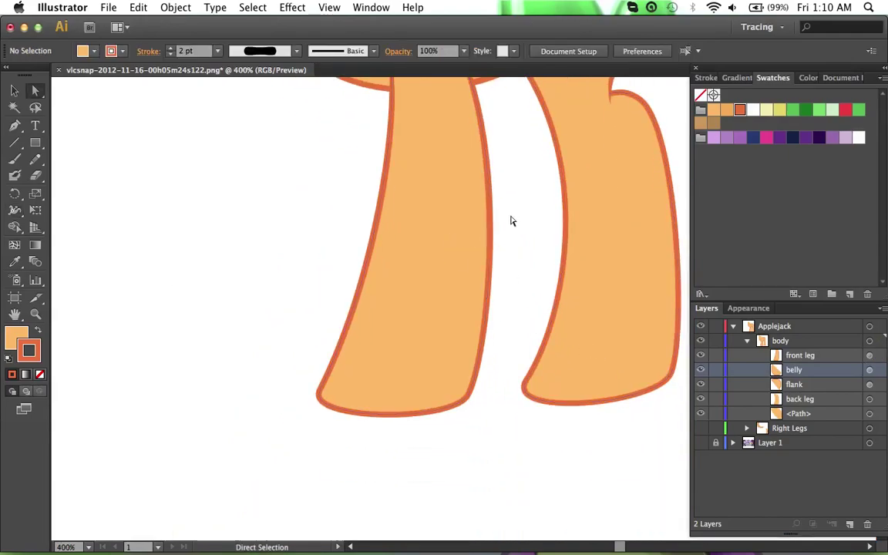
scroll(516, 276, up, 4)
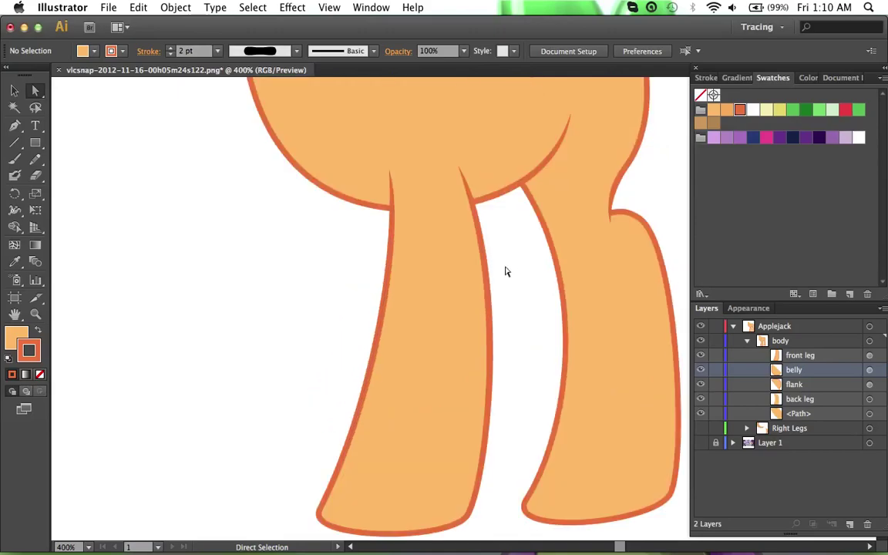
scroll(505, 315, right, 2)
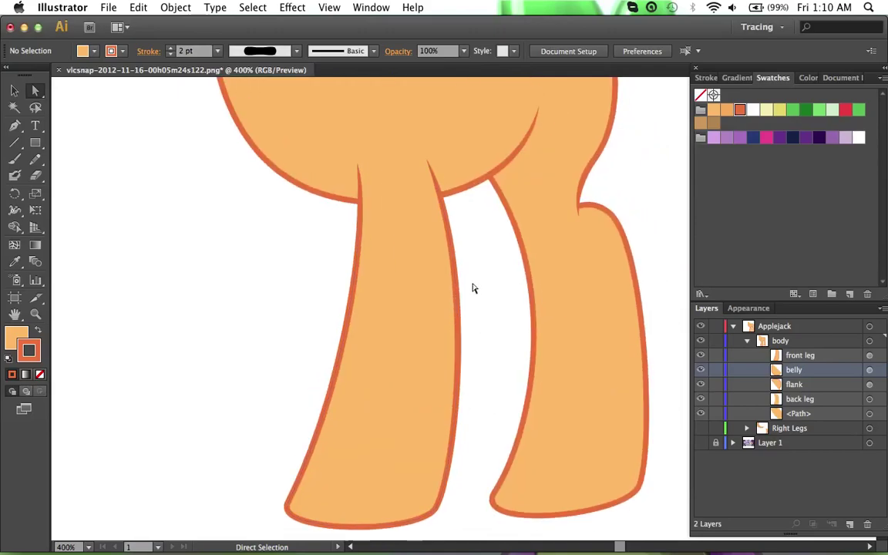
scroll(473, 288, up, 7)
scroll(473, 288, left, 2)
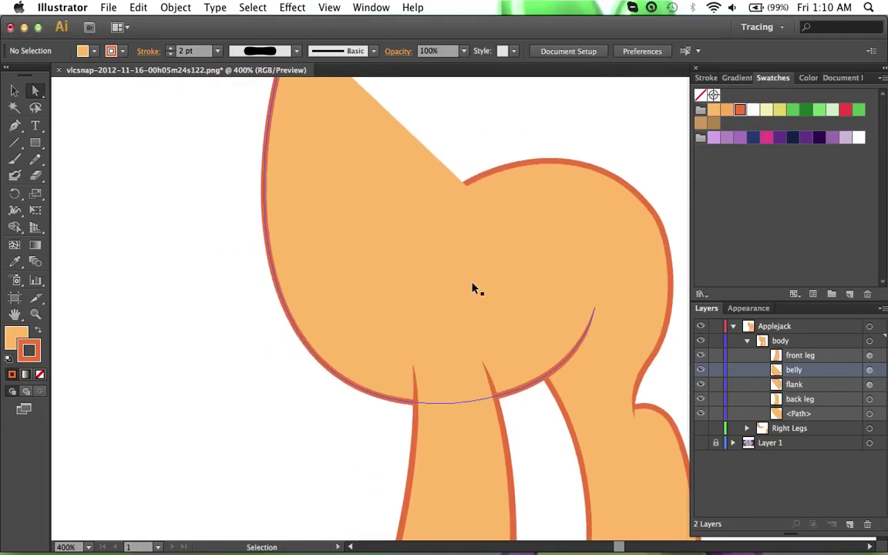
scroll(473, 288, down, 4)
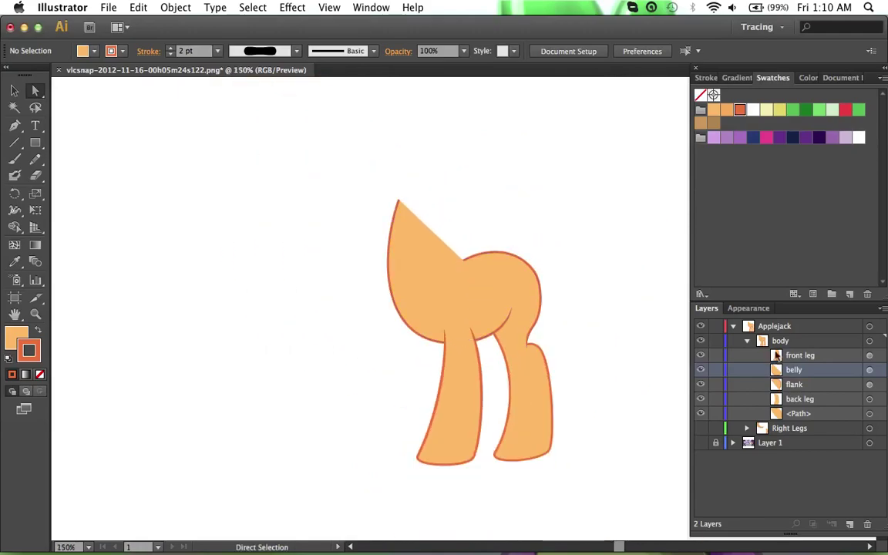
Collapse and hide the body sublayer, and show the reference image on Layer 1.
click(747, 341)
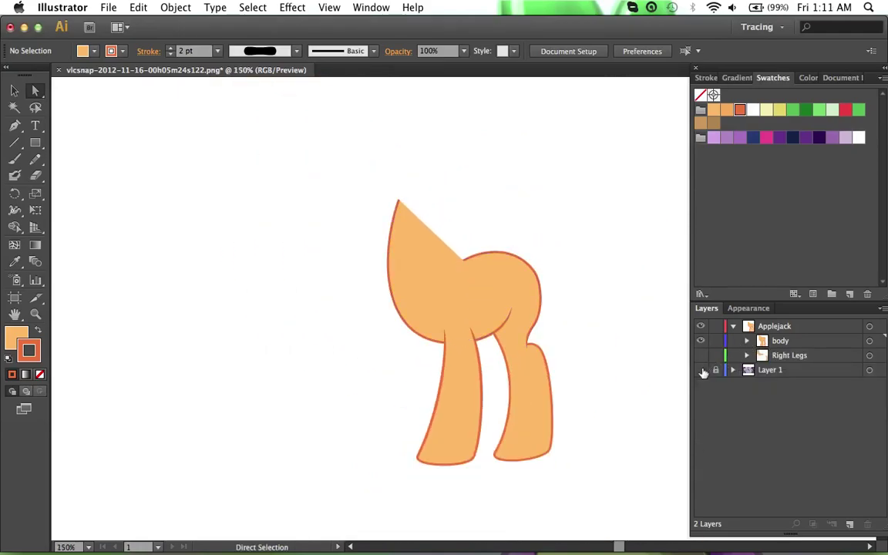
click(702, 370)
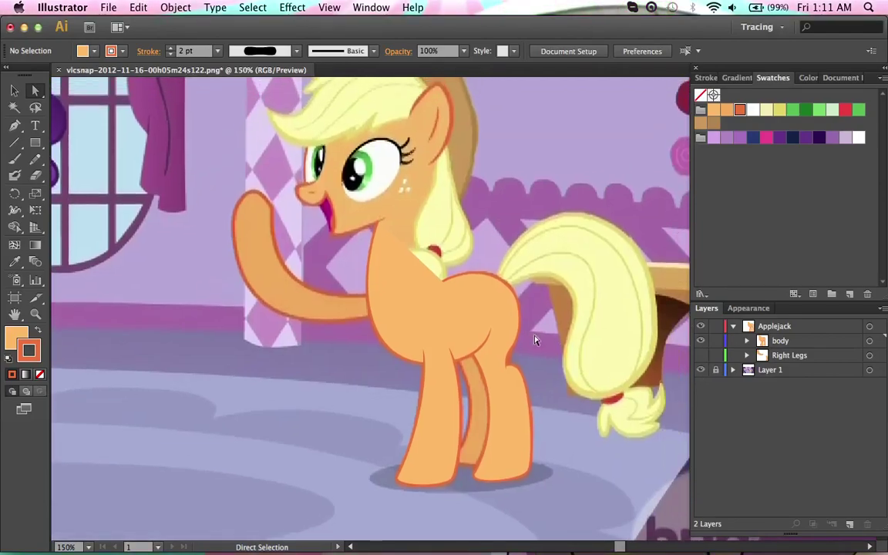
click(701, 341)
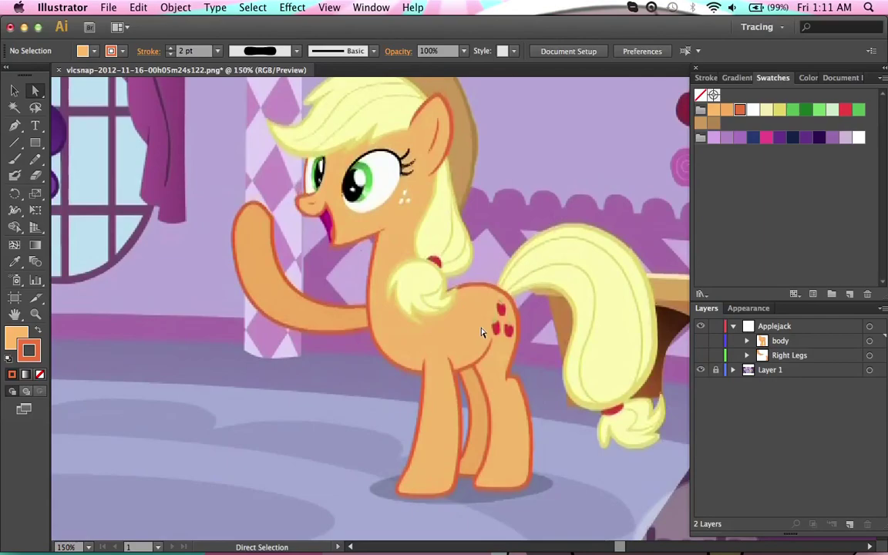
Create a new sublayer named head inside the Applejack layer.
key(super+=)
scroll(482, 332, up, 3)
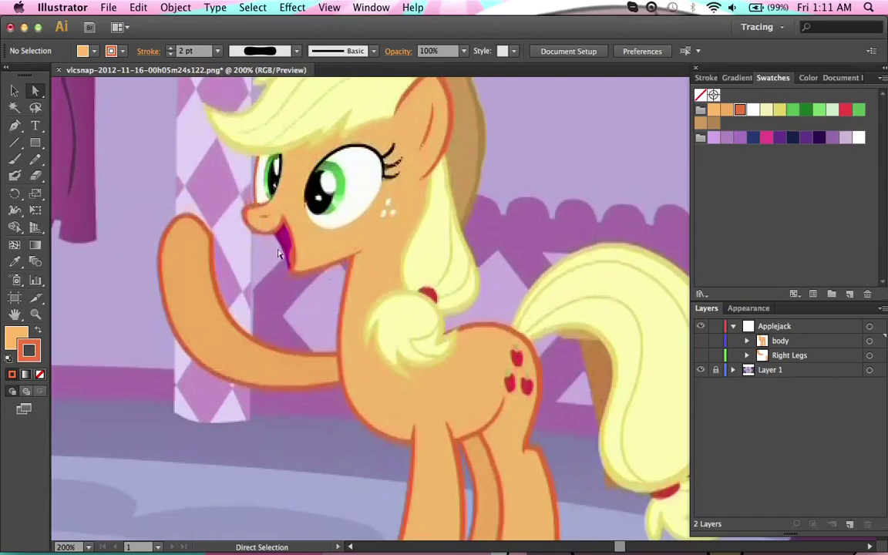
scroll(449, 138, up, 2)
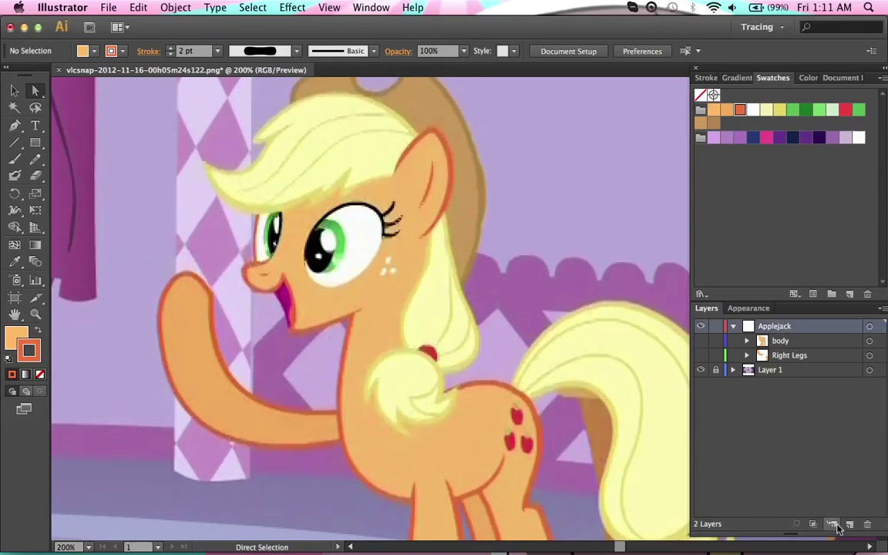
key(super+l)
double_click(792, 341)
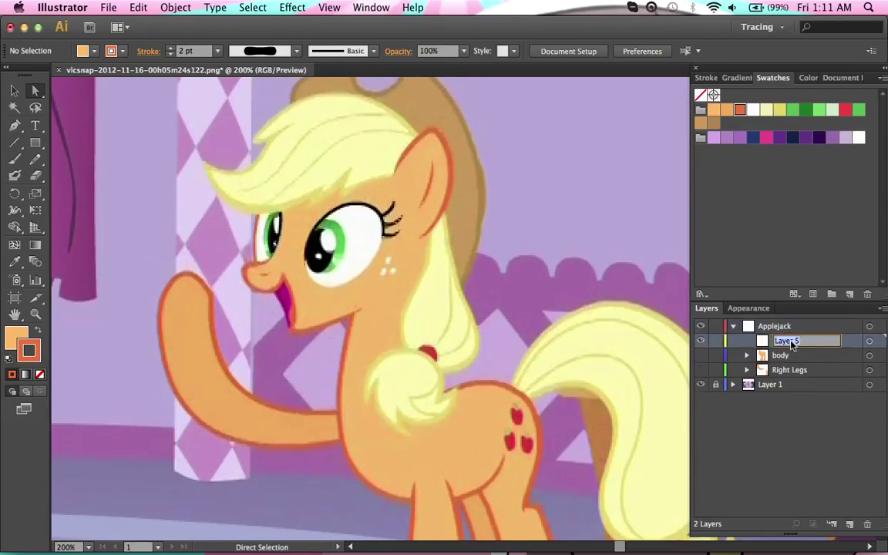
key(Return)
Create another sublayer named Ear inside the Applejack layer, above head.
scroll(373, 377, up, 3)
scroll(373, 377, left, 3)
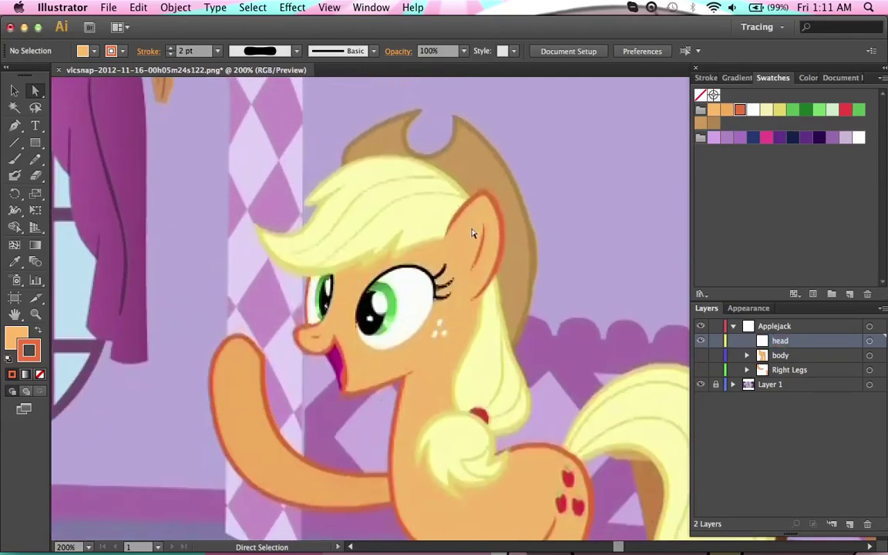
scroll(447, 233, down, 3)
scroll(447, 233, left, 4)
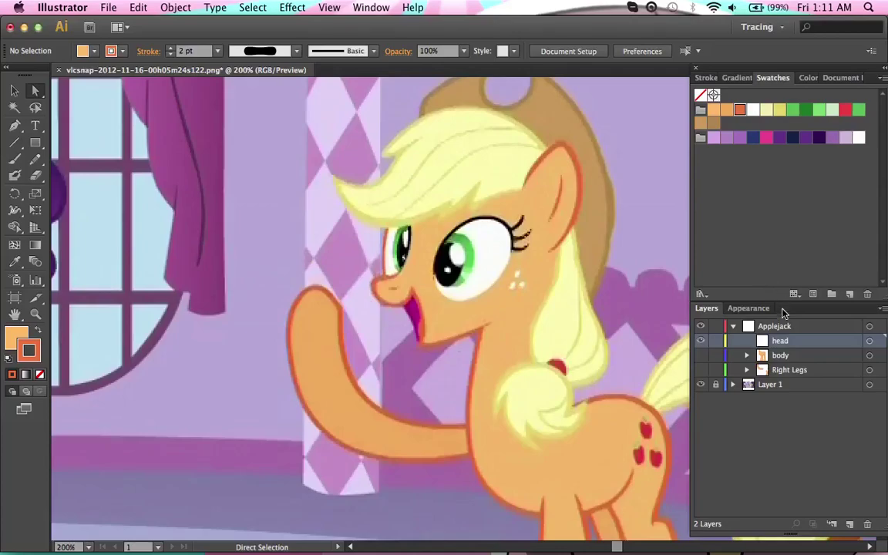
click(781, 325)
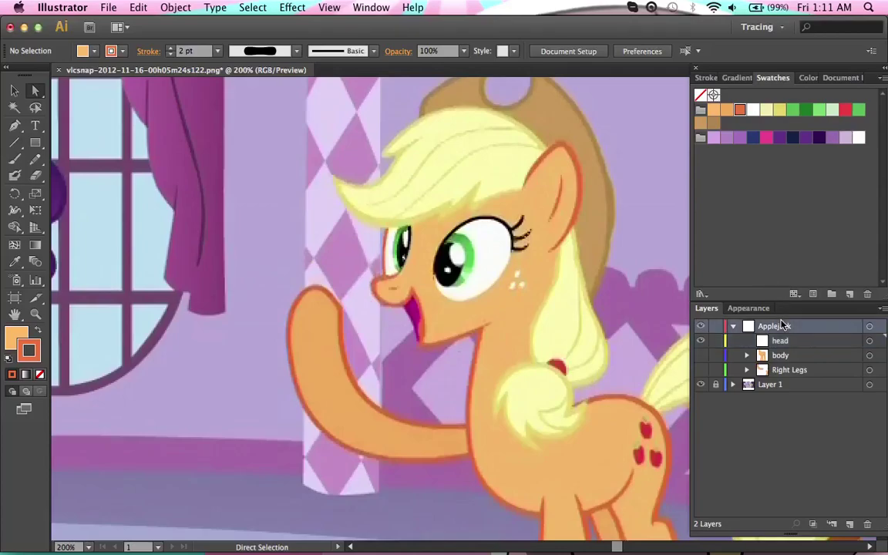
click(833, 523)
double_click(789, 341)
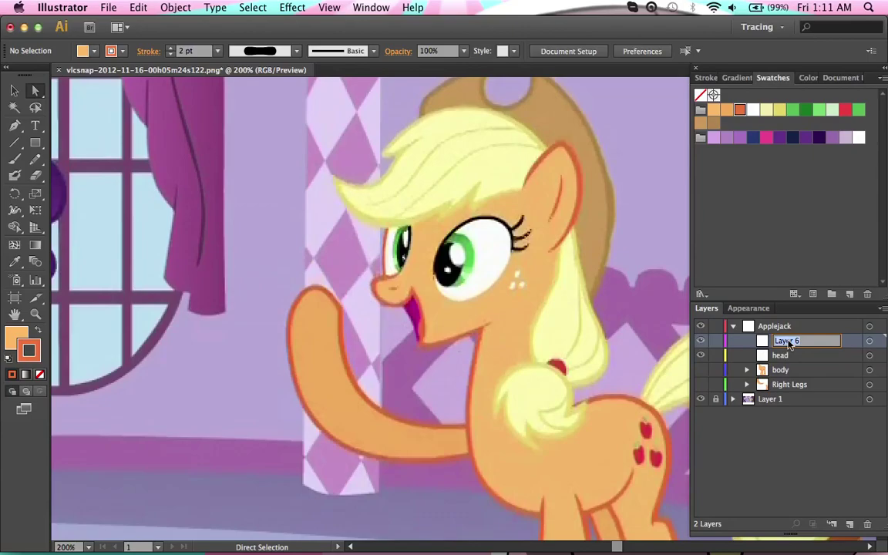
text(Ear)
key(Return)
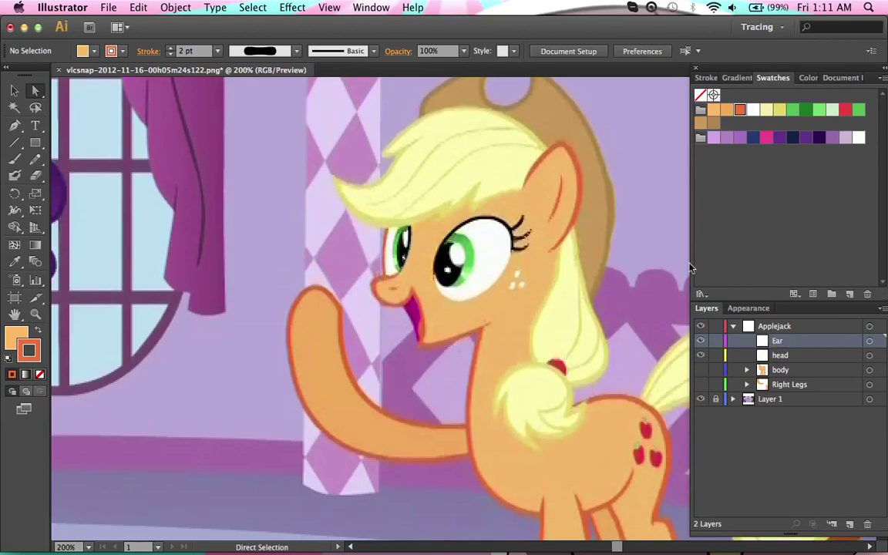
Set up the Pen tool with the purple Body Stroke swatch as stroke colour and no fill.
scroll(608, 321, right, 5)
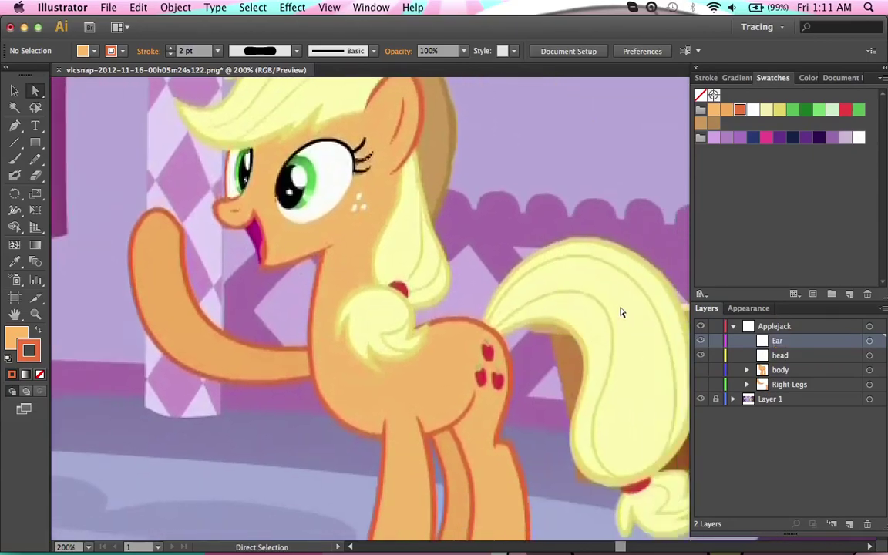
scroll(593, 317, left, 5)
scroll(573, 326, down, 3)
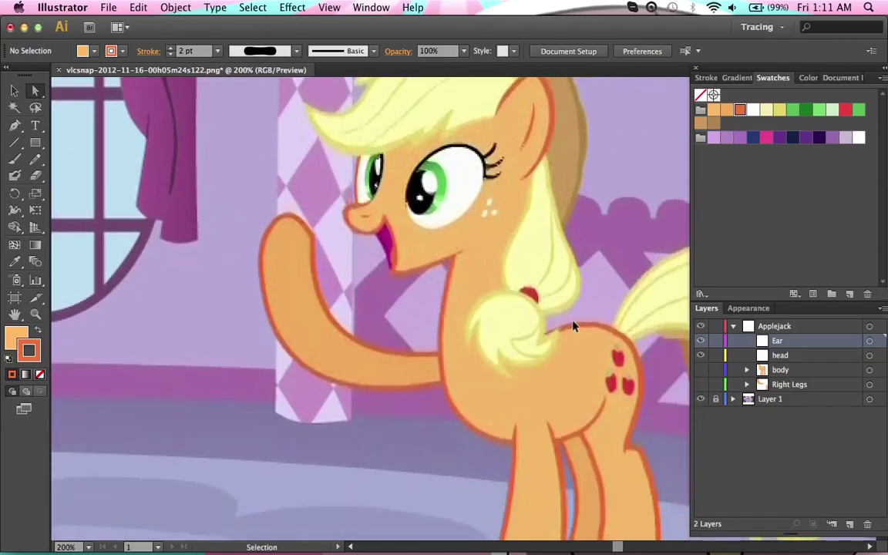
key(super+plus)
scroll(573, 326, up, 3)
key(p)
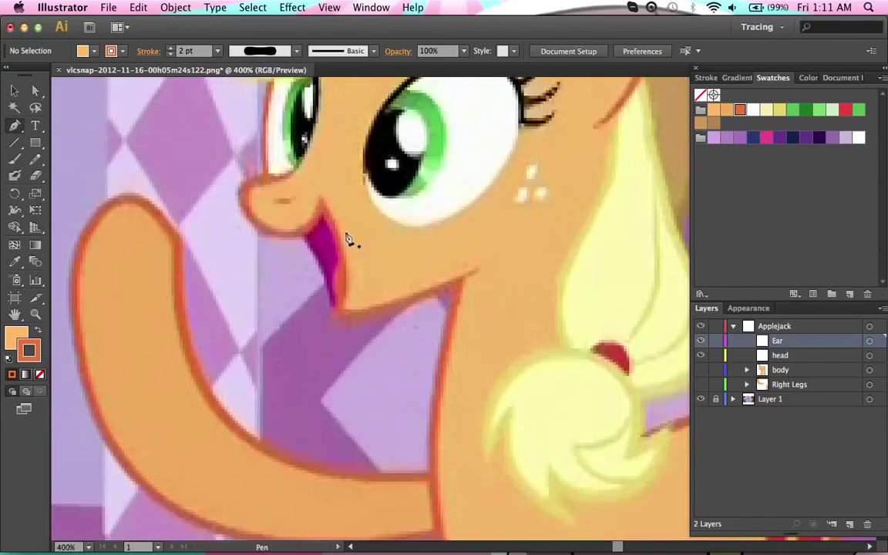
key(x)
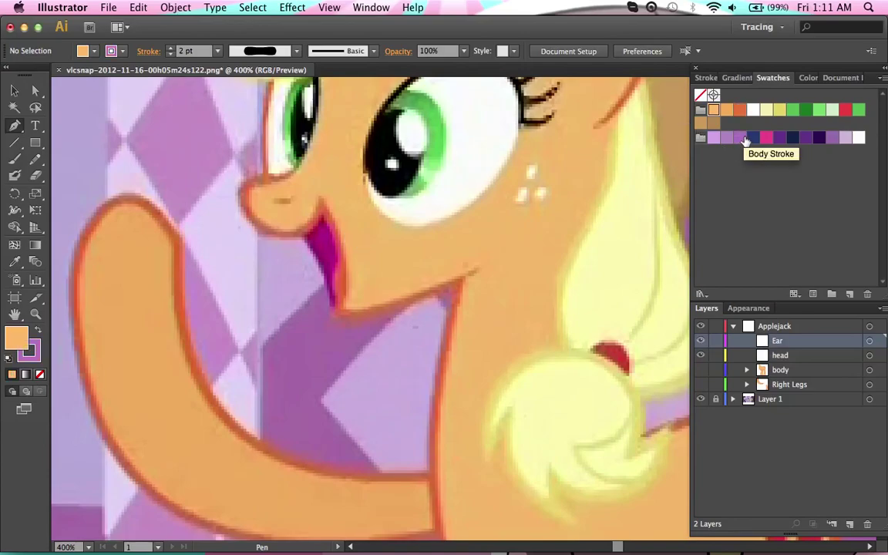
key(slash)
On the head sublayer, trace the face edge beside the far eye with a curved open path from the fringe into the muzzle.
scroll(245, 282, up, 4)
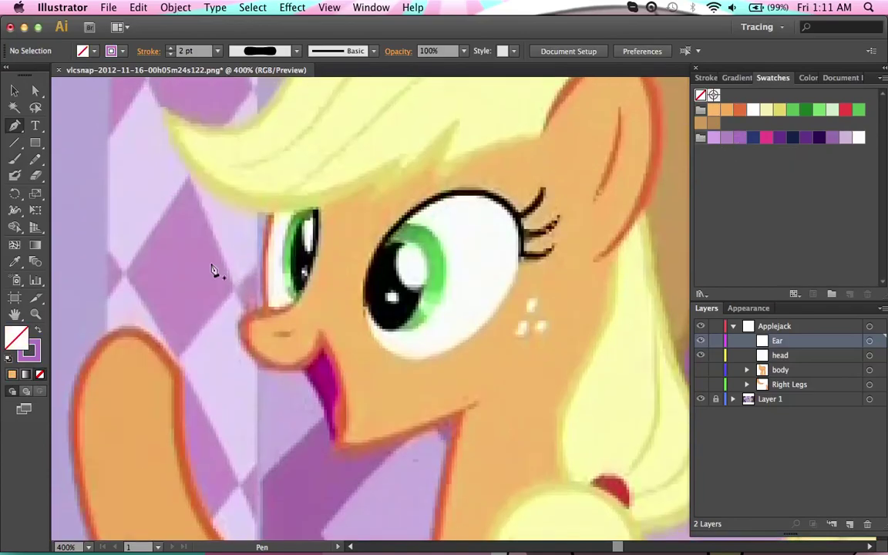
scroll(213, 270, down, 3)
scroll(213, 270, left, 3)
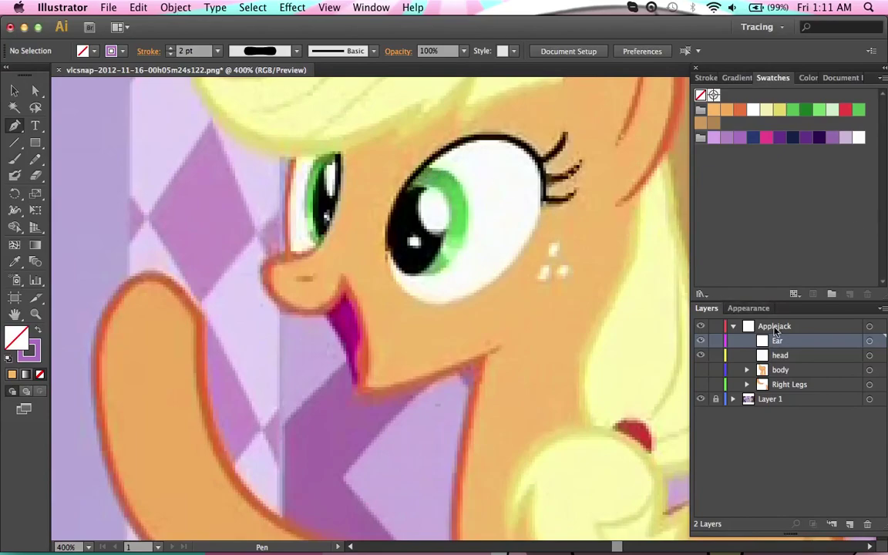
click(840, 357)
scroll(438, 239, right, 3)
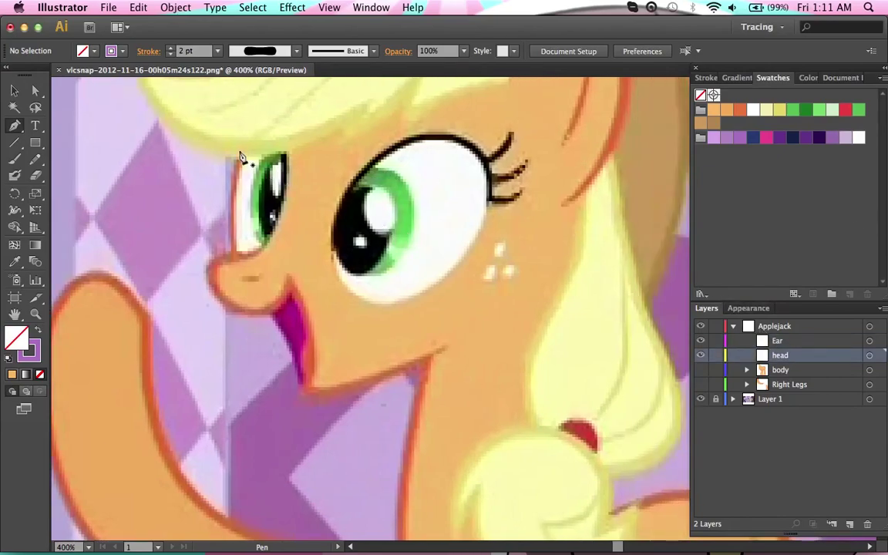
drag(239, 161, 238, 162)
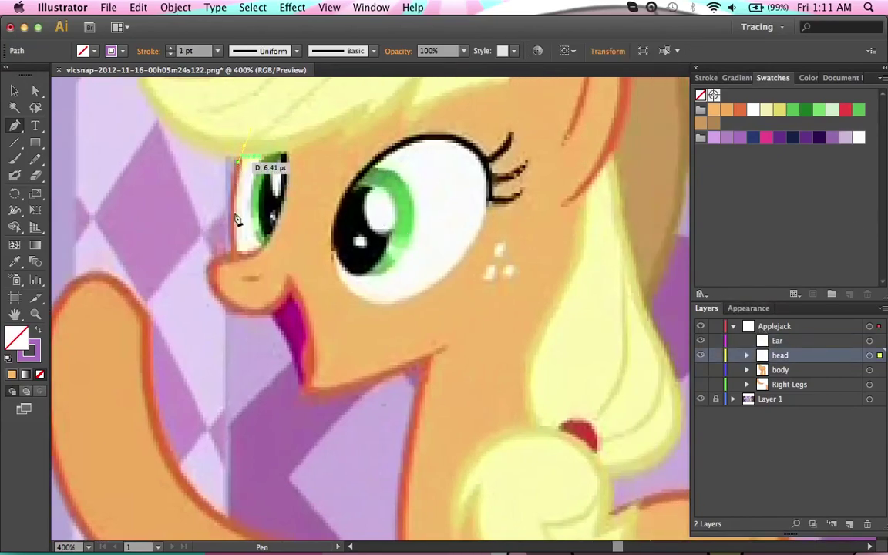
drag(239, 276, 253, 299)
drag(238, 162, 233, 167)
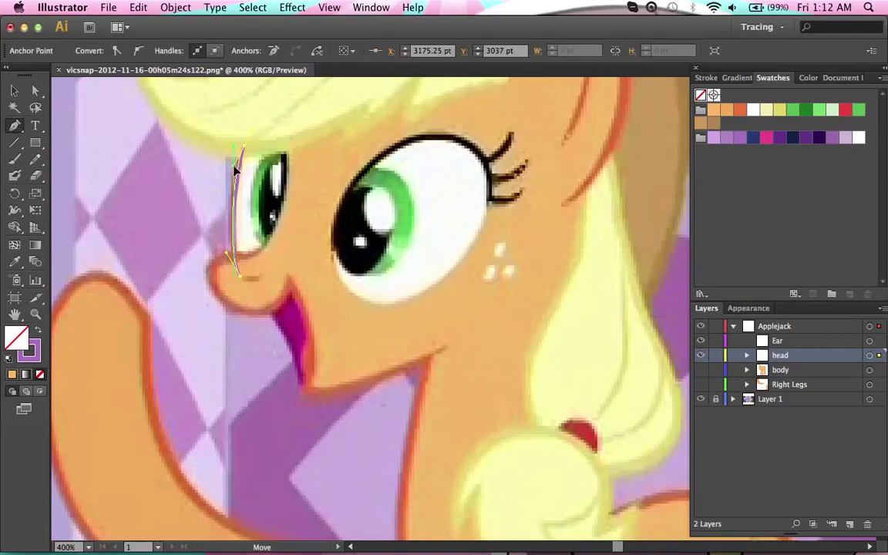
click(706, 78)
super+click(431, 173)
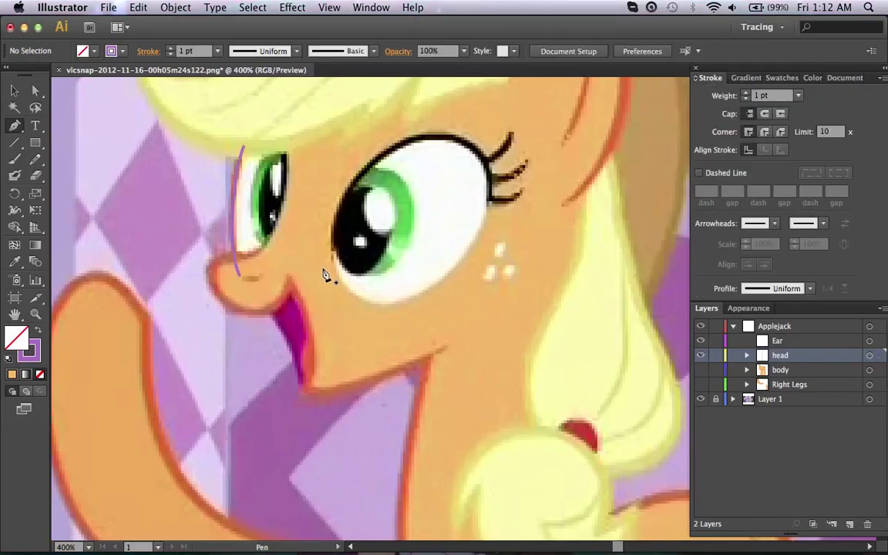
Expand the head sublayer and draw a curved path from beneath the far eye around the muzzle tip to the mouth corner.
scroll(324, 275, up, 3)
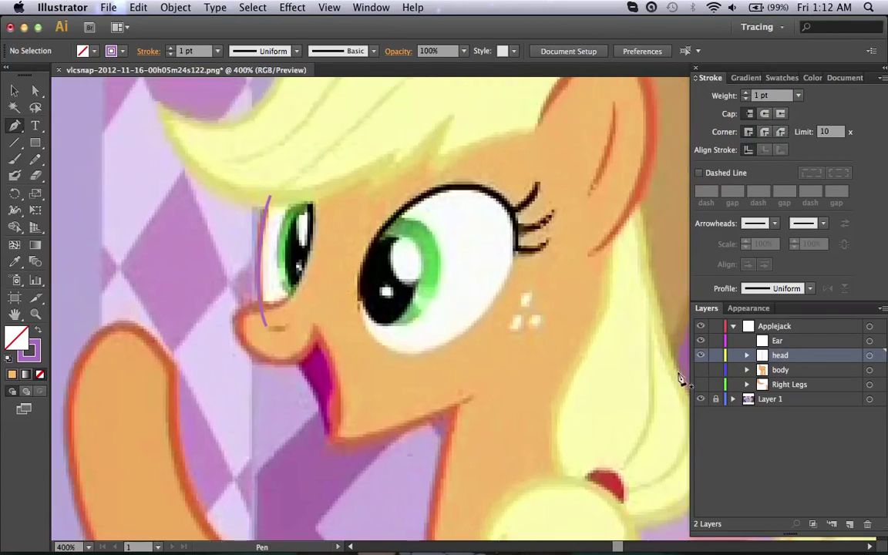
click(746, 355)
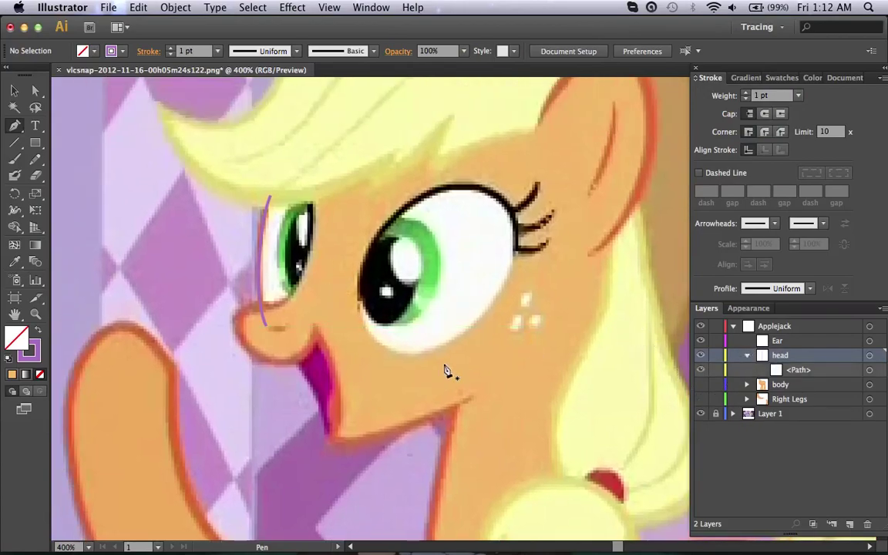
scroll(386, 348, left, 4)
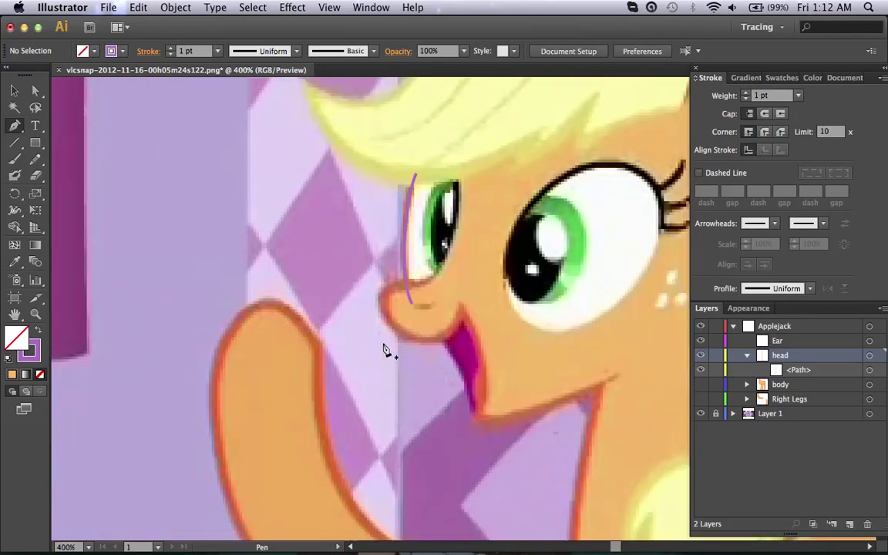
key(super+plus)
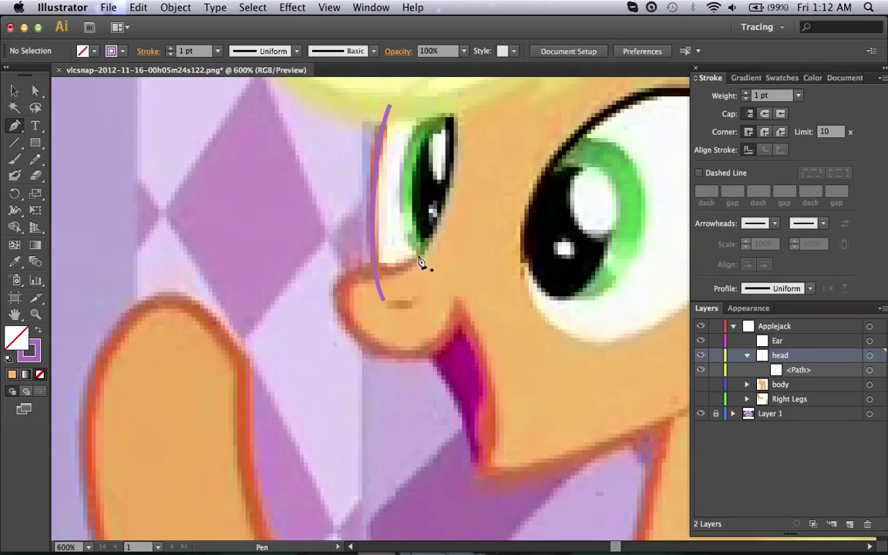
drag(415, 266, 341, 283)
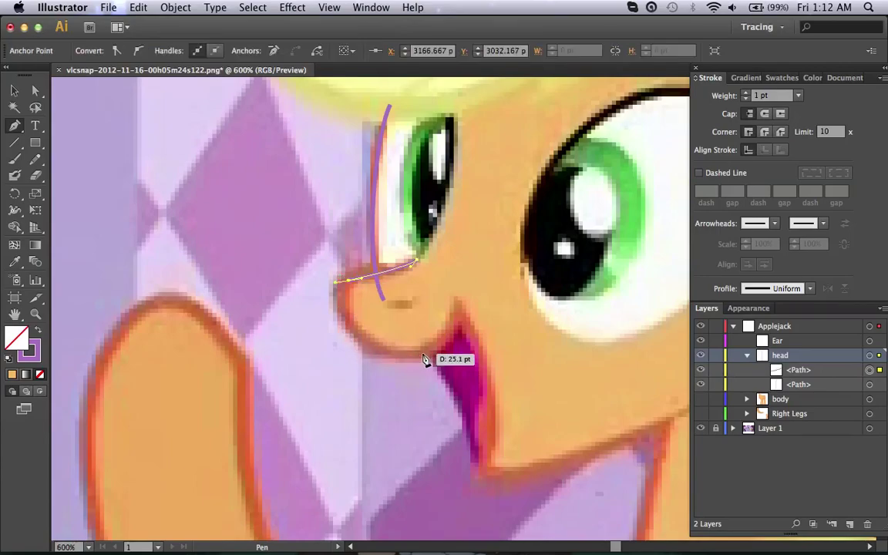
drag(457, 315, 481, 255)
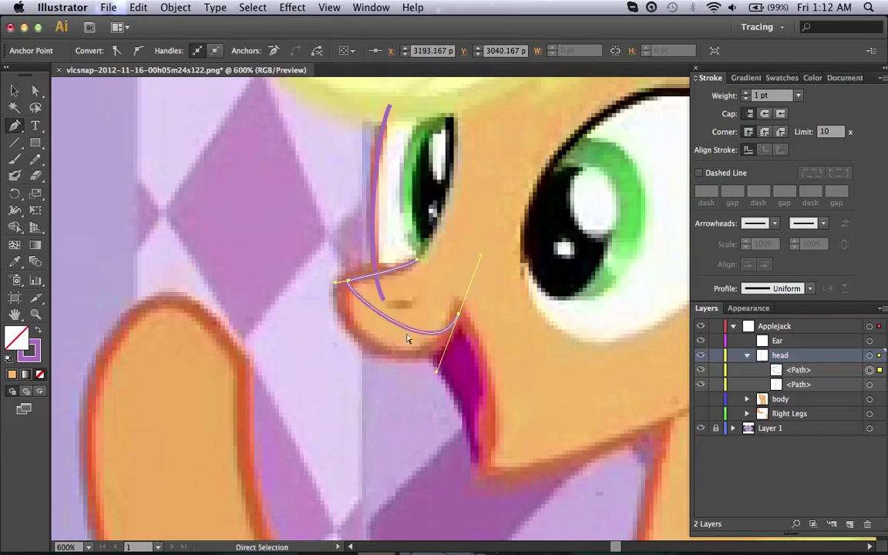
Refine the muzzle path's anchors and curve handles so the outline follows the rounded nose tip and underside, and deselect it.
drag(436, 373, 395, 424)
drag(337, 287, 365, 287)
super+click(348, 280)
click(363, 336)
drag(425, 373, 442, 369)
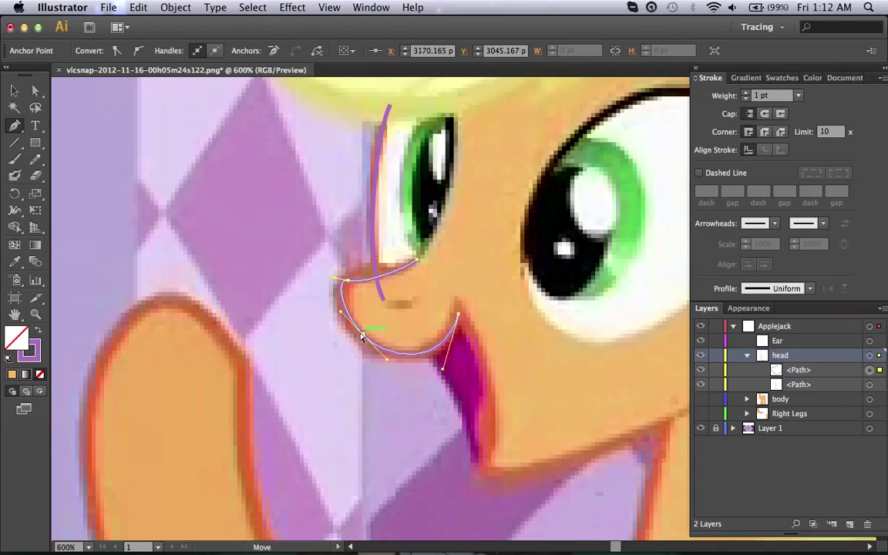
mouse_move(347, 285)
mouse_down()
mouse_move(361, 284)
mouse_move(343, 279)
mouse_move(352, 268)
mouse_move(339, 272)
mouse_up()
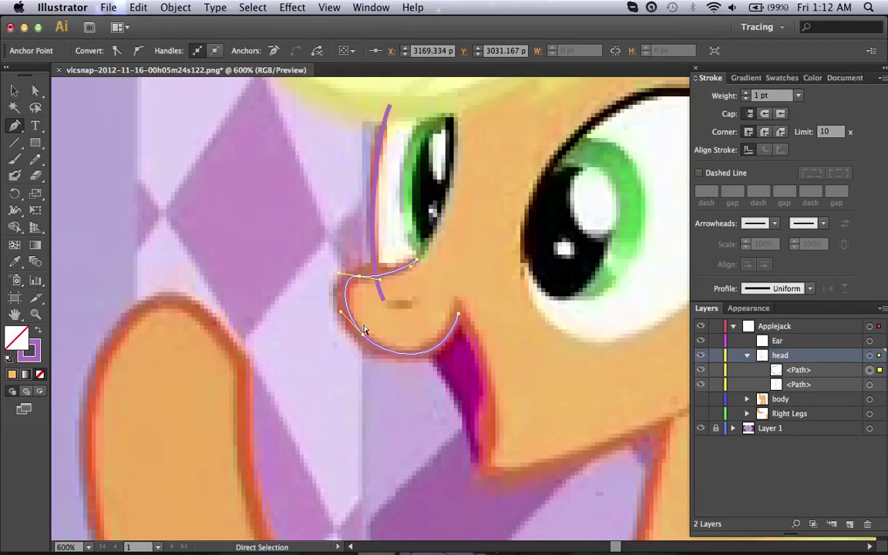
drag(363, 338, 356, 336)
scroll(302, 315, right, 3)
scroll(303, 315, down, 1)
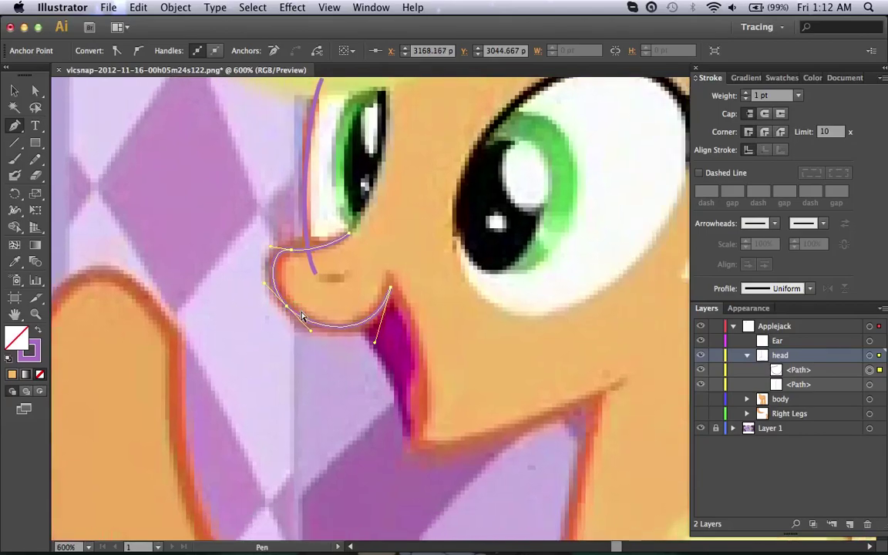
super+click(428, 382)
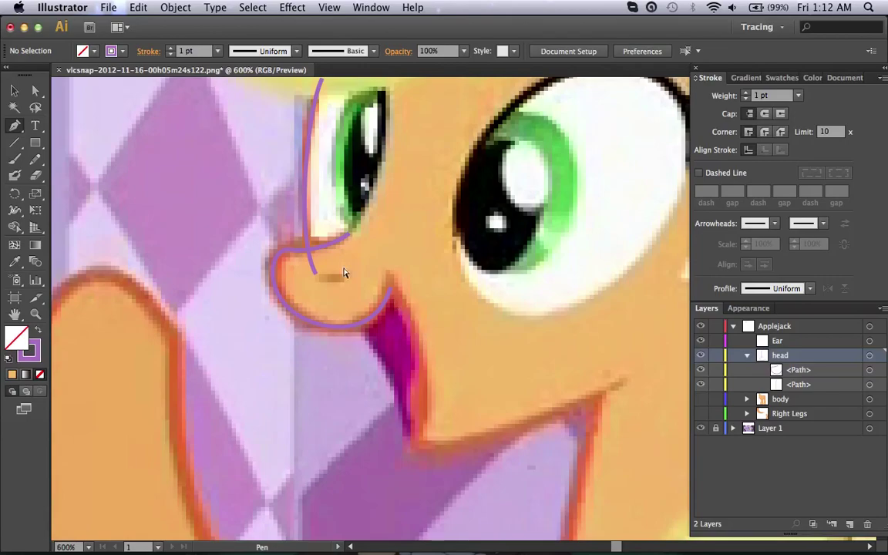
Continue the muzzle path from the mouth corner down the inner edge of the open mouth to a corner point at the chin.
super+click(323, 247)
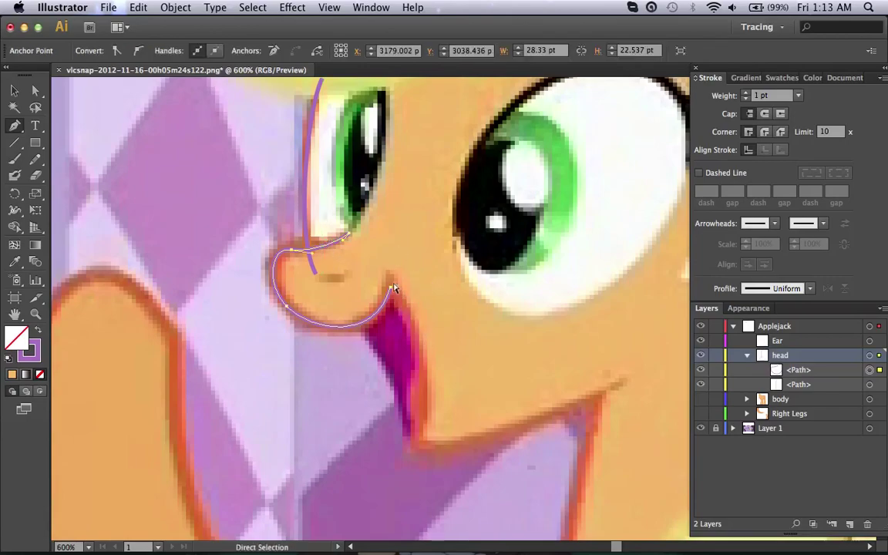
click(391, 288)
drag(391, 288, 398, 268)
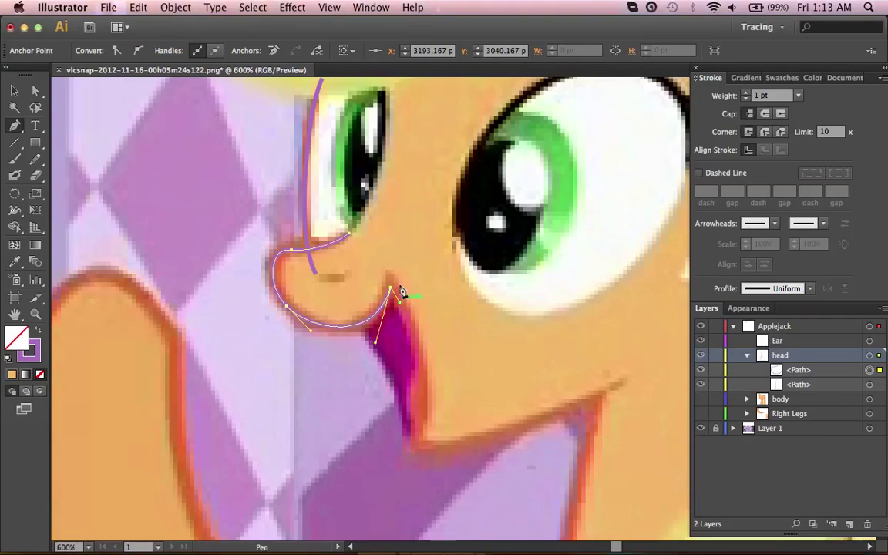
scroll(402, 293, down, 5)
drag(391, 327, 438, 324)
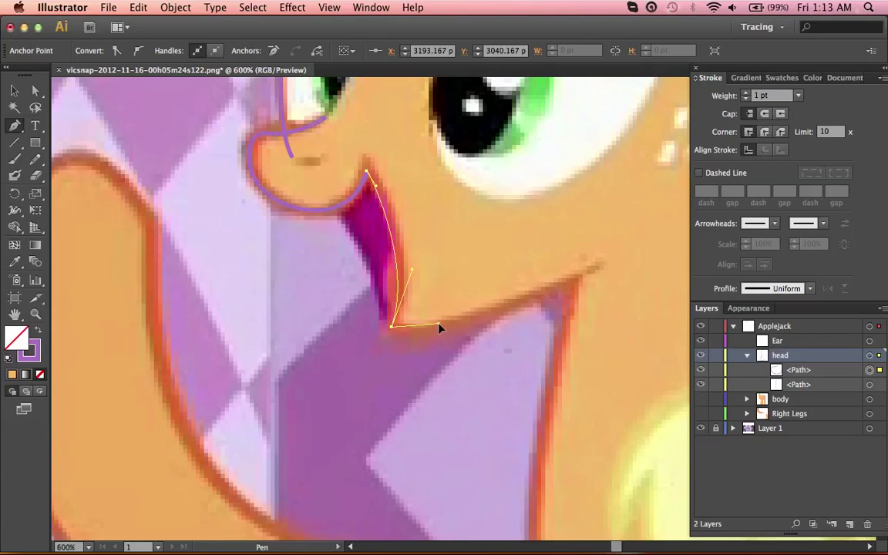
super+click(367, 172)
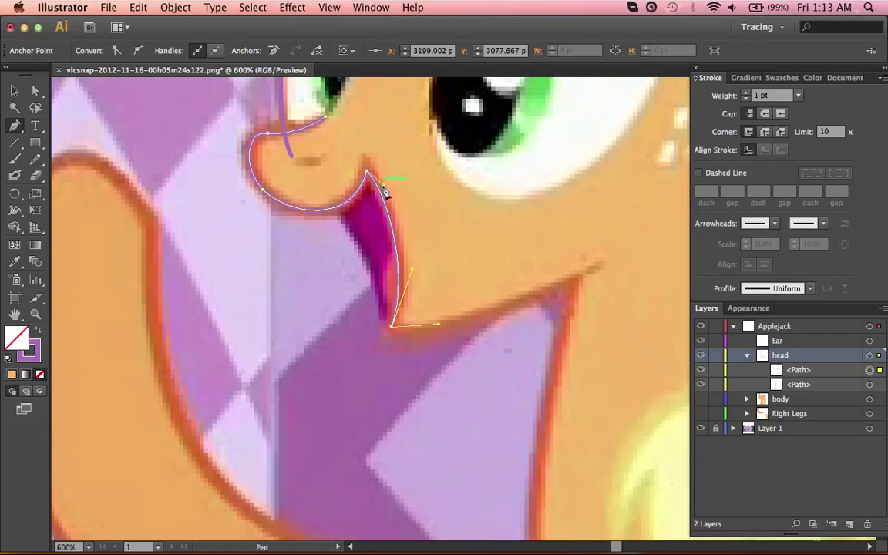
Extend the path from the chin along the jawline to just past the neck and smooth the curve.
scroll(389, 192, right, 5)
drag(468, 273, 506, 242)
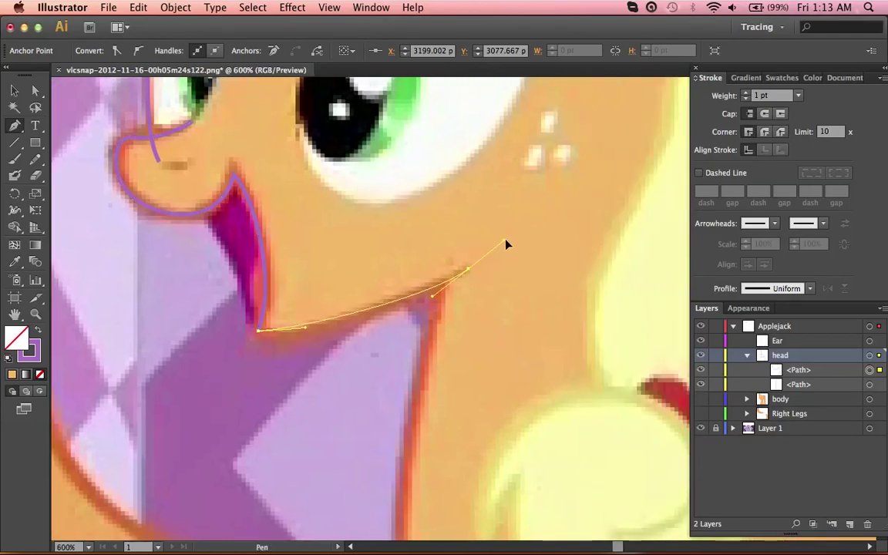
drag(306, 332, 311, 333)
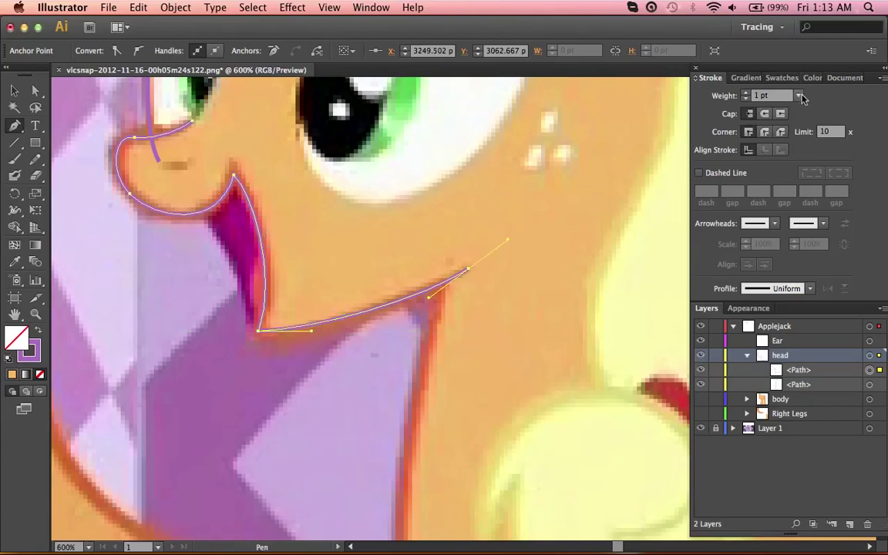
Set the muzzle and jaw path's stroke weight to 2 pt and fine-tune the jawline's curve handles.
click(800, 94)
click(800, 169)
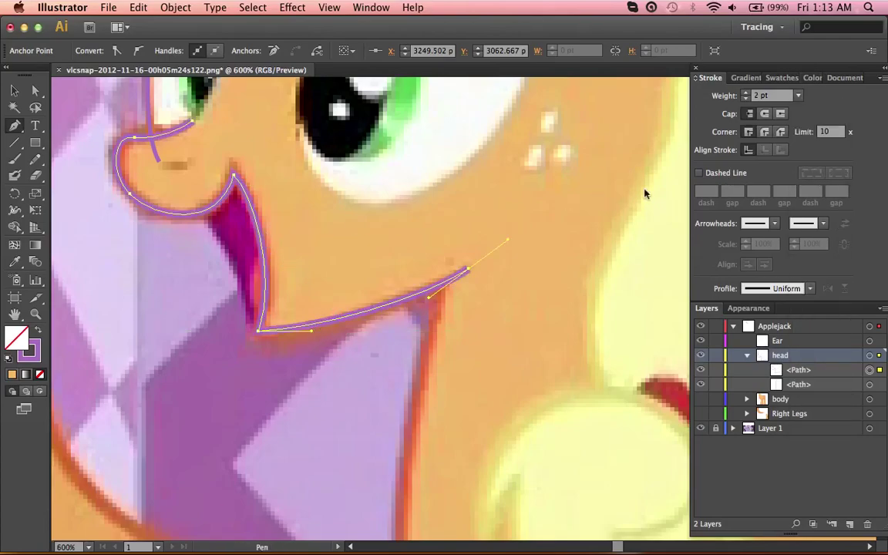
scroll(422, 246, left, 4)
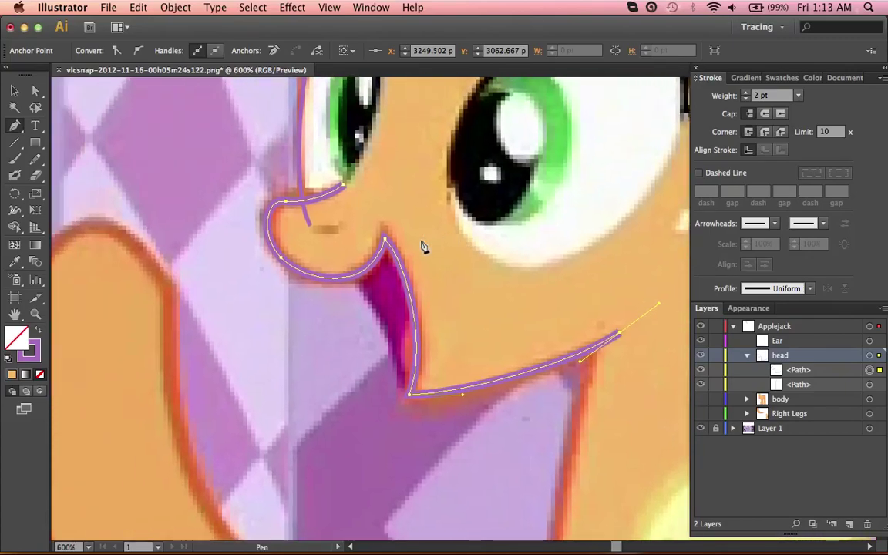
scroll(423, 246, right, 5)
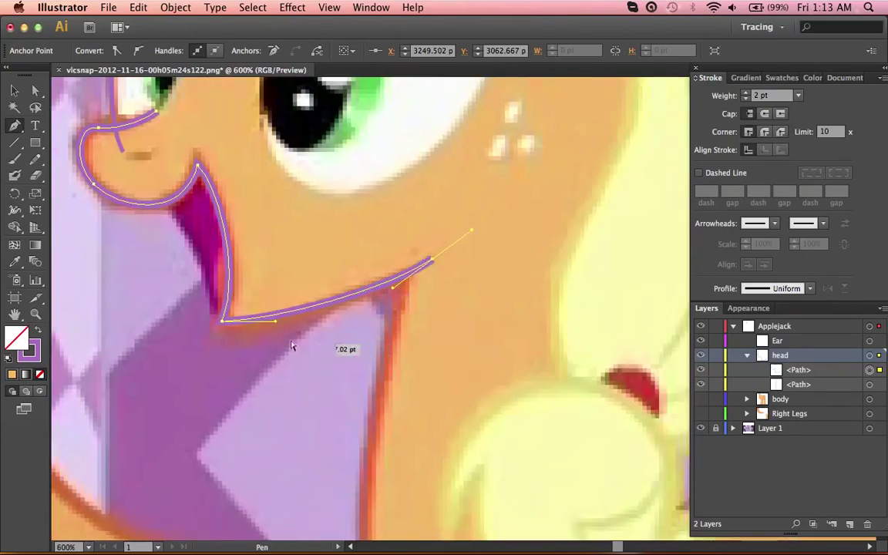
key(super)
drag(275, 322, 279, 327)
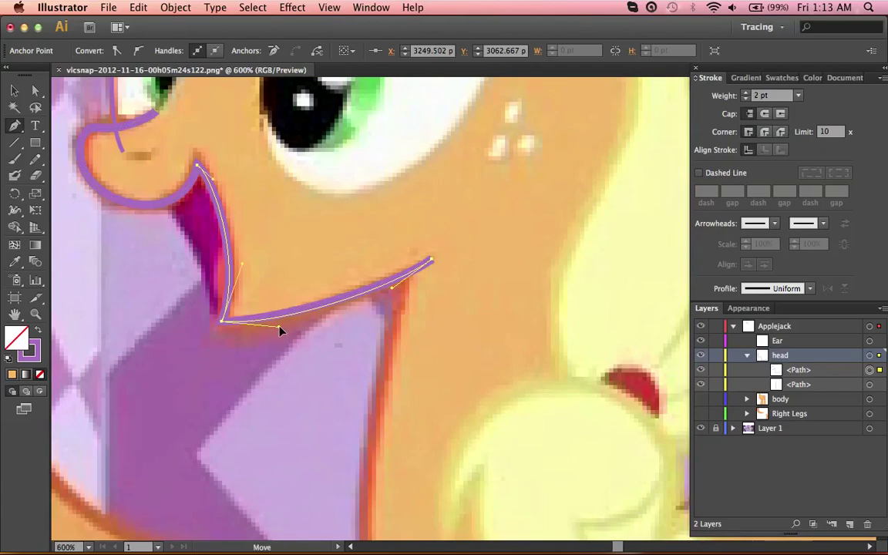
drag(395, 293, 399, 295)
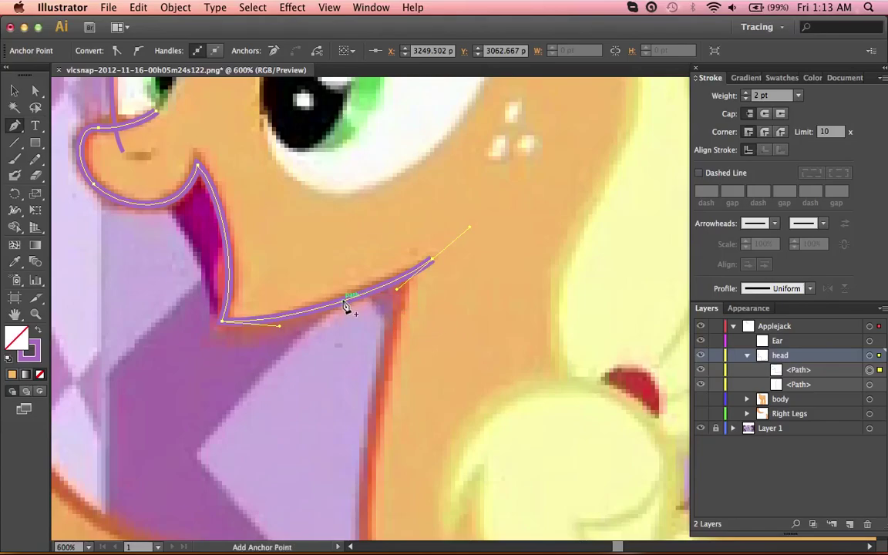
Deselect the path and examine the muzzle, mouth and jaw outline against the reference image at close and wide zoom.
scroll(346, 306, up, 10)
scroll(346, 307, left, 10)
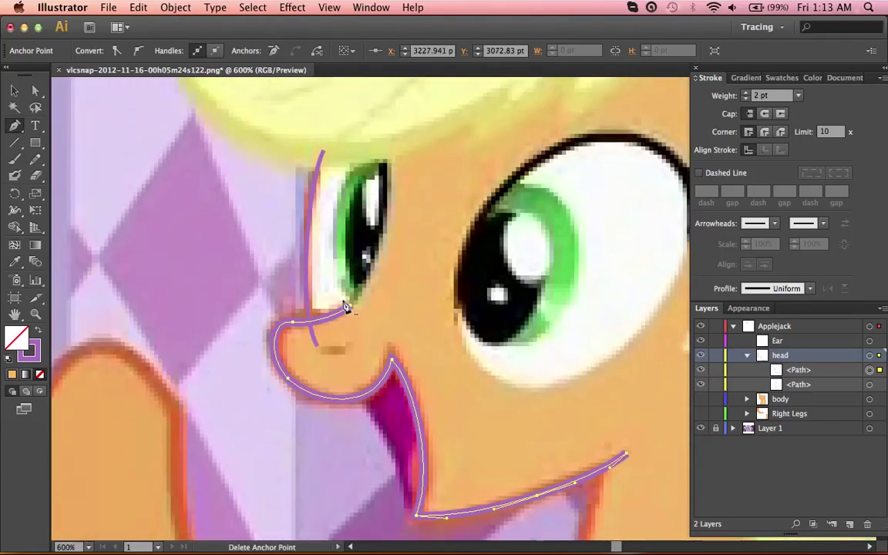
key(super+=)
key(super+=)
scroll(346, 307, left, 5)
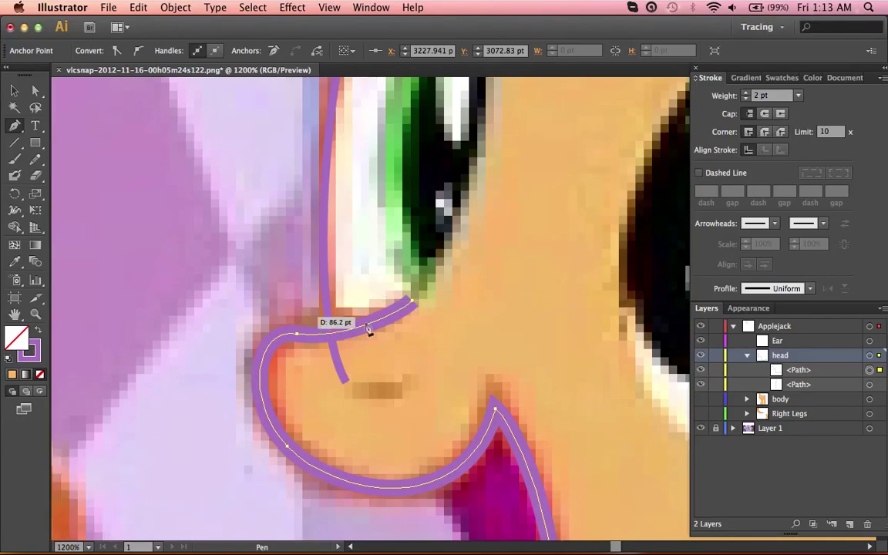
scroll(351, 331, down, 5)
scroll(351, 331, right, 7)
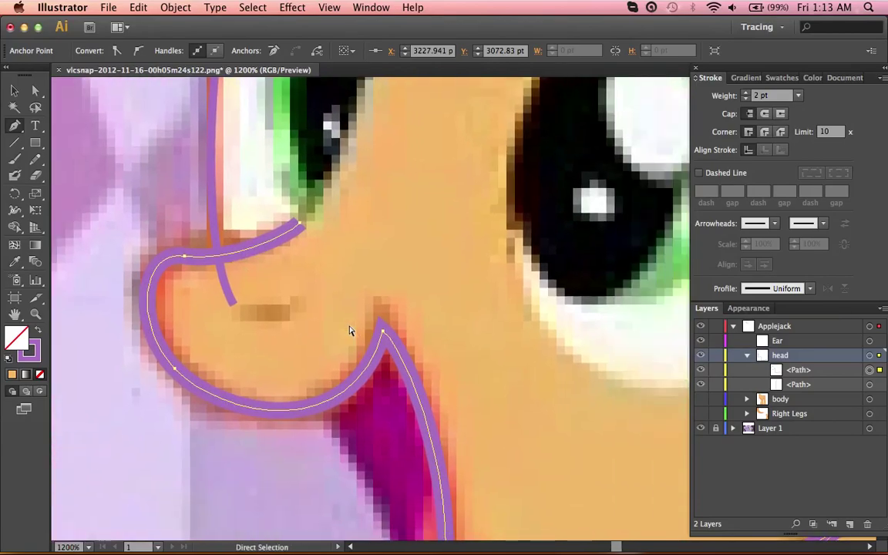
key(super+minus)
key(super+minus)
key(super+minus)
key(super+shift+a)
scroll(351, 330, right, 4)
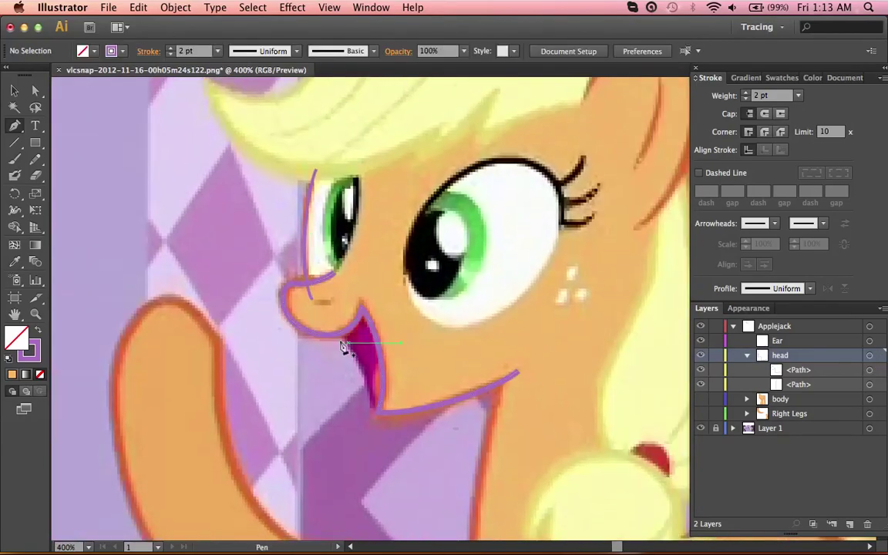
scroll(344, 347, up, 3)
scroll(344, 347, left, 3)
scroll(344, 347, right, 6)
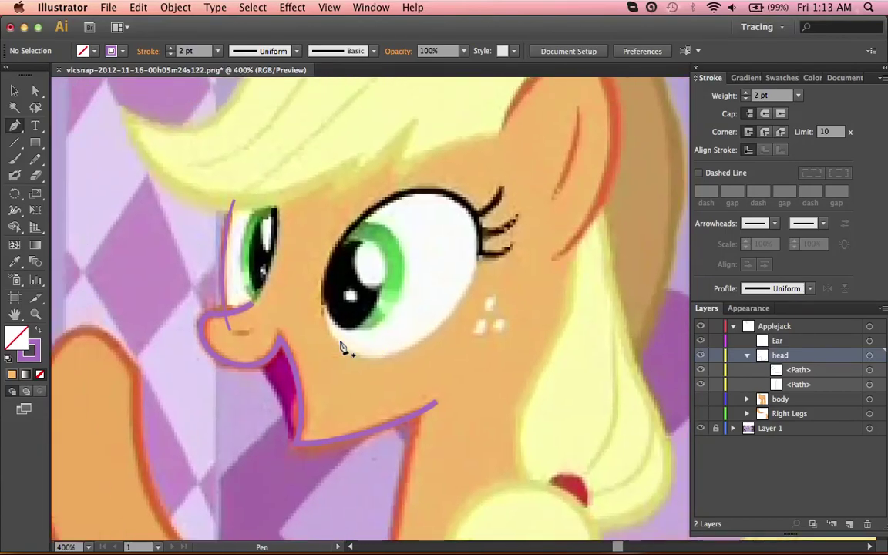
scroll(344, 348, left, 6)
Recolour the strokes of all paths in the head sublayer with the dark orange swatch and deselect them.
super+click(489, 422)
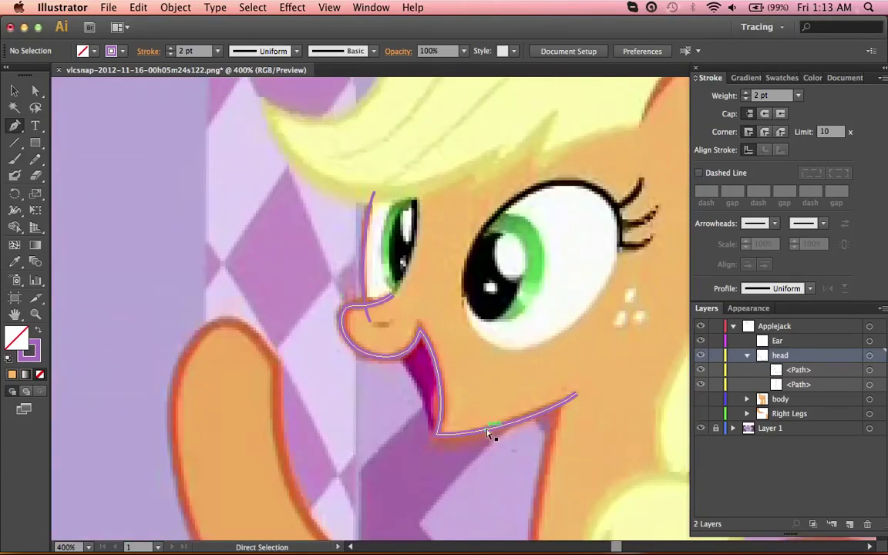
super+click(366, 260)
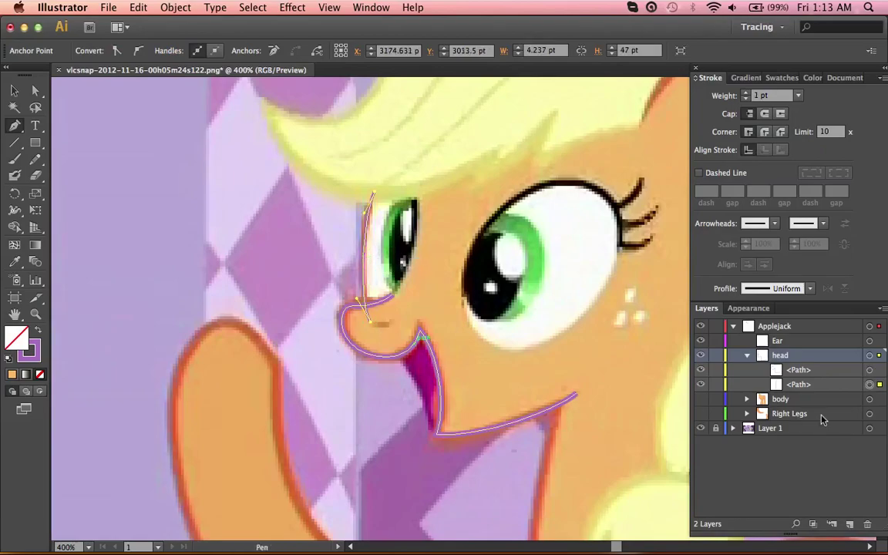
click(870, 355)
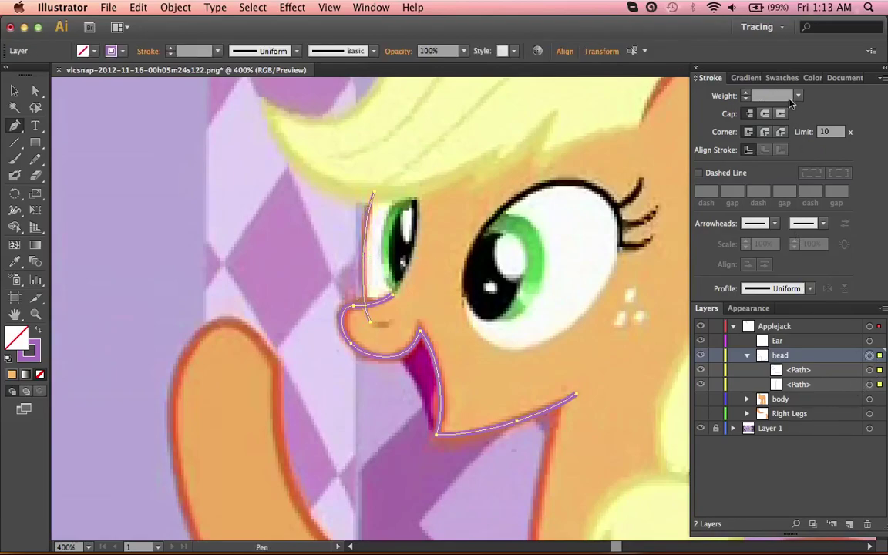
click(781, 78)
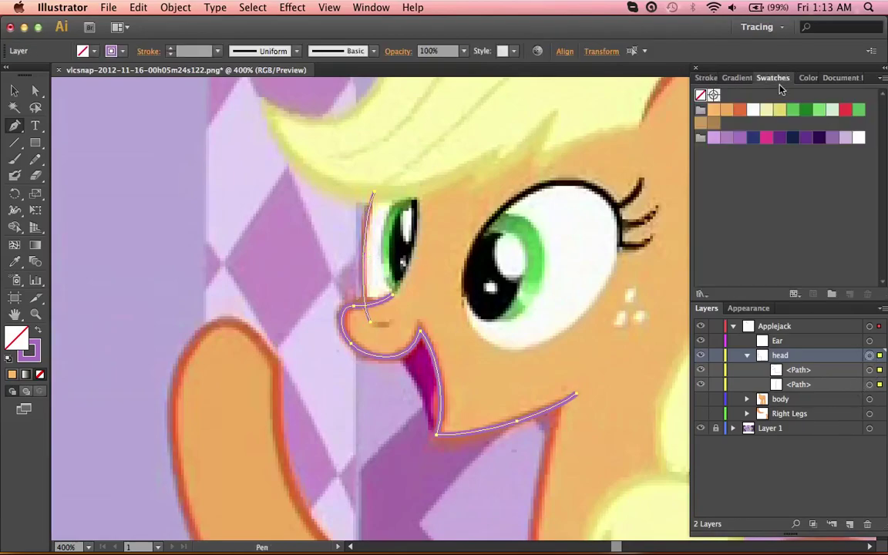
click(740, 111)
scroll(497, 278, down, 3)
key(super+shift+a)
scroll(498, 277, up, 1)
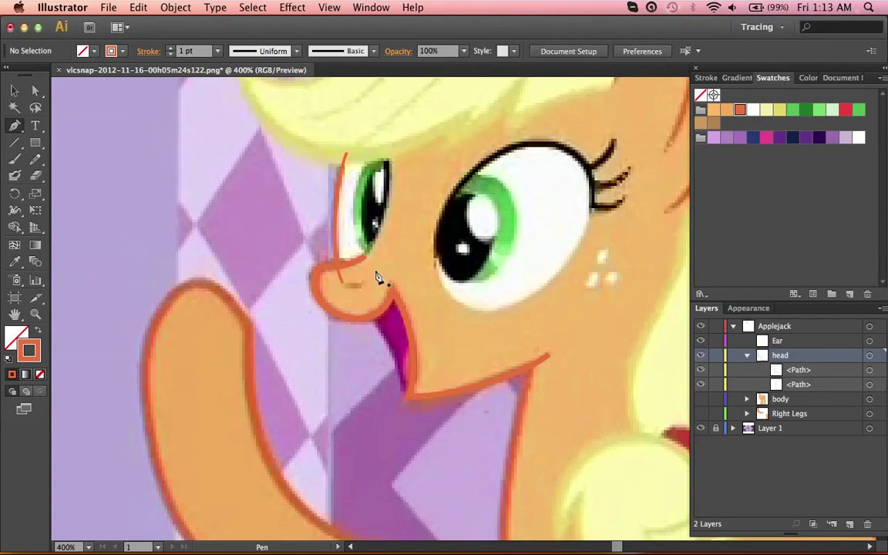
scroll(518, 436, left, 2)
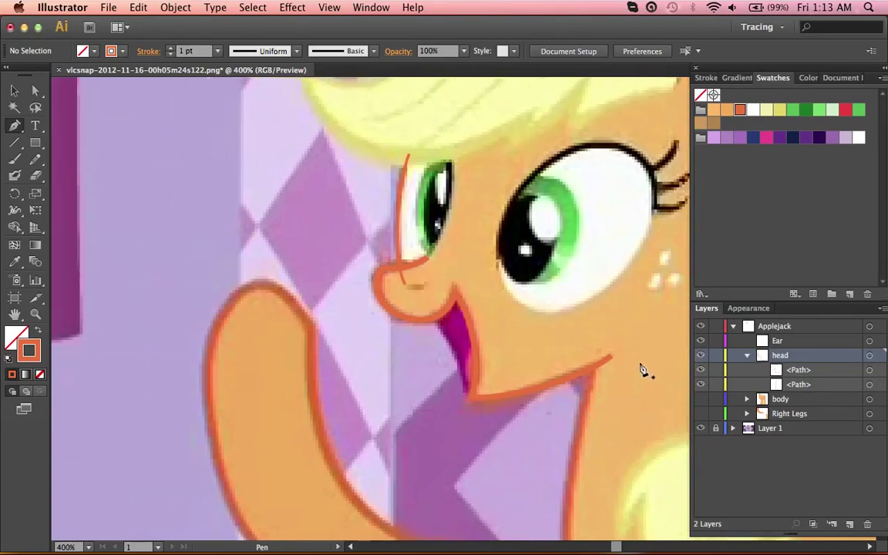
scroll(542, 379, right, 3)
Fill the muzzle and jaw path with the light orange body swatch and deselect it.
super+click(475, 385)
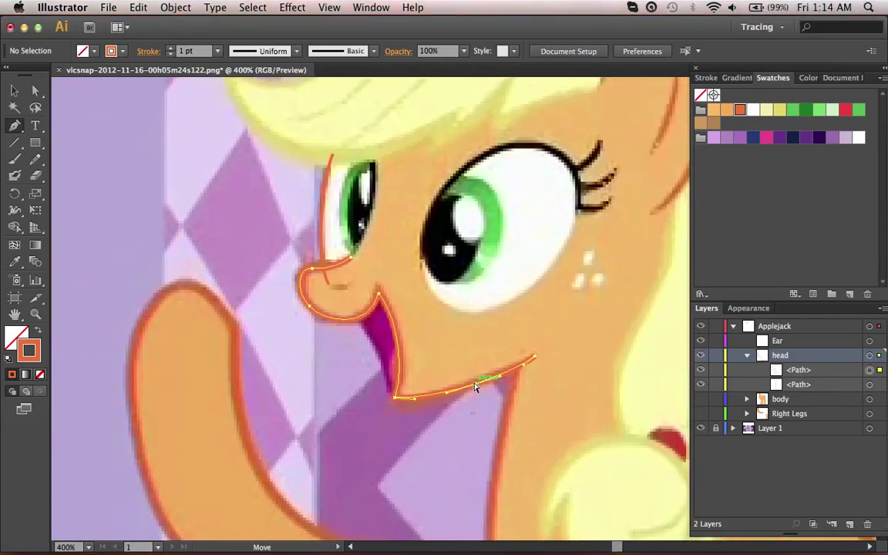
key(x)
click(712, 113)
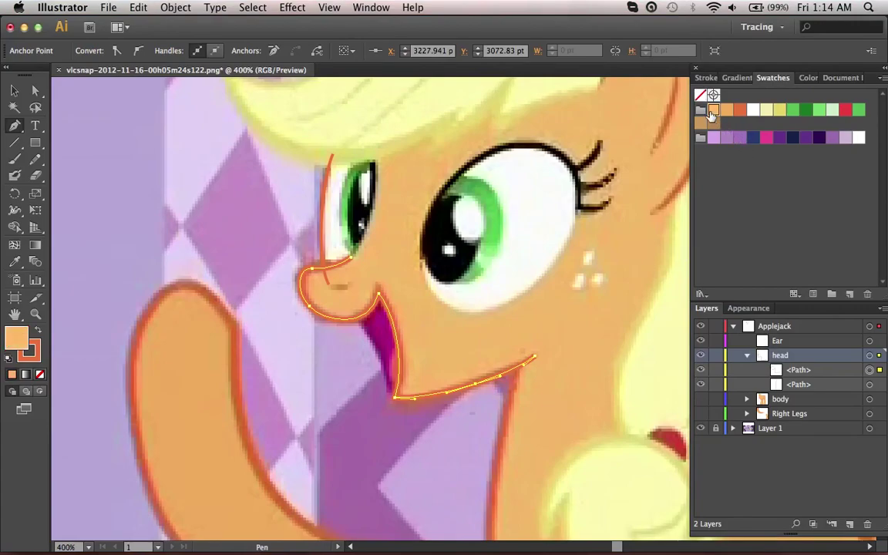
super+click(459, 214)
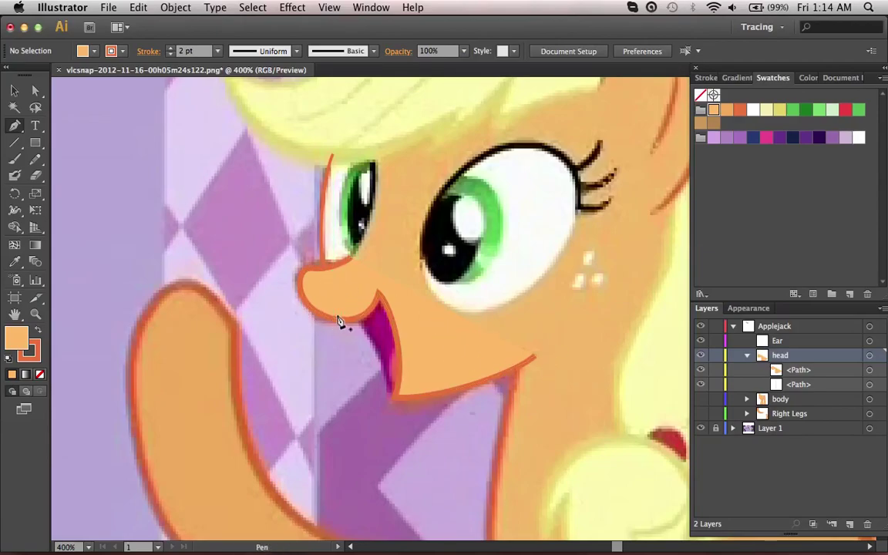
Fine-tune the curve handles on the muzzle's upper edge beneath the far eye and deselect the path.
scroll(339, 321, left, 1)
key(super+plus)
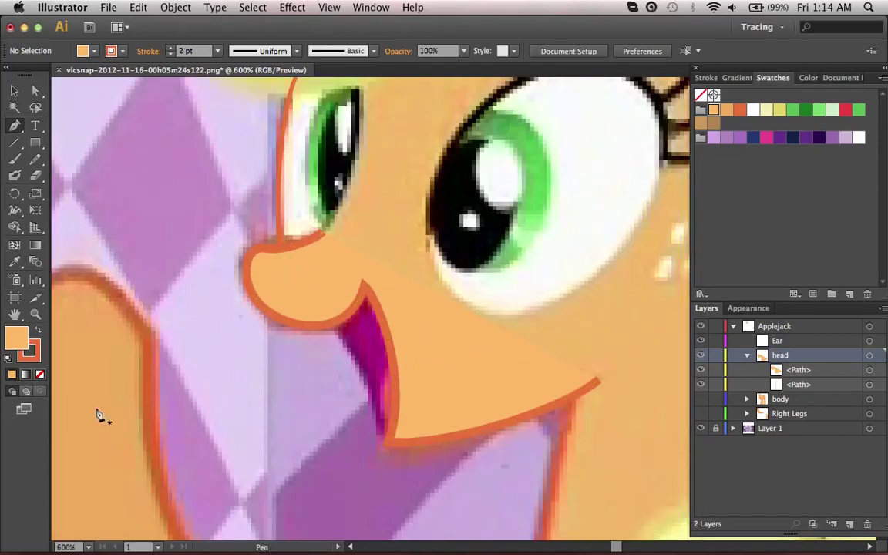
drag(307, 242, 353, 240)
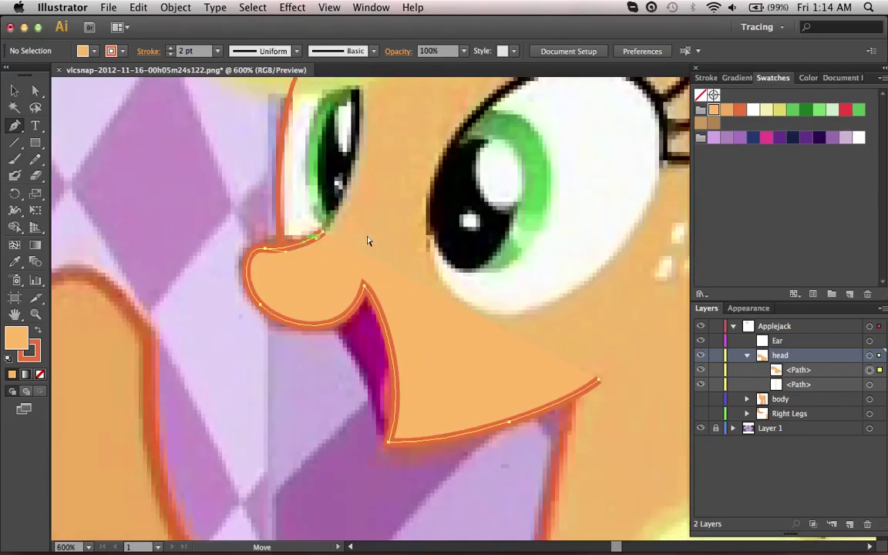
key(super+equal)
key(super+equal)
scroll(355, 309, left, 3)
scroll(355, 309, up, 2)
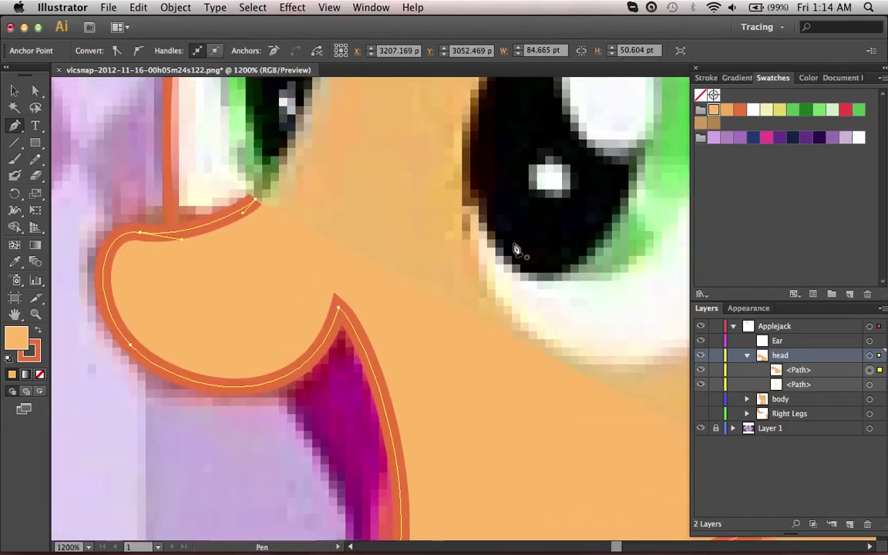
super+click(249, 204)
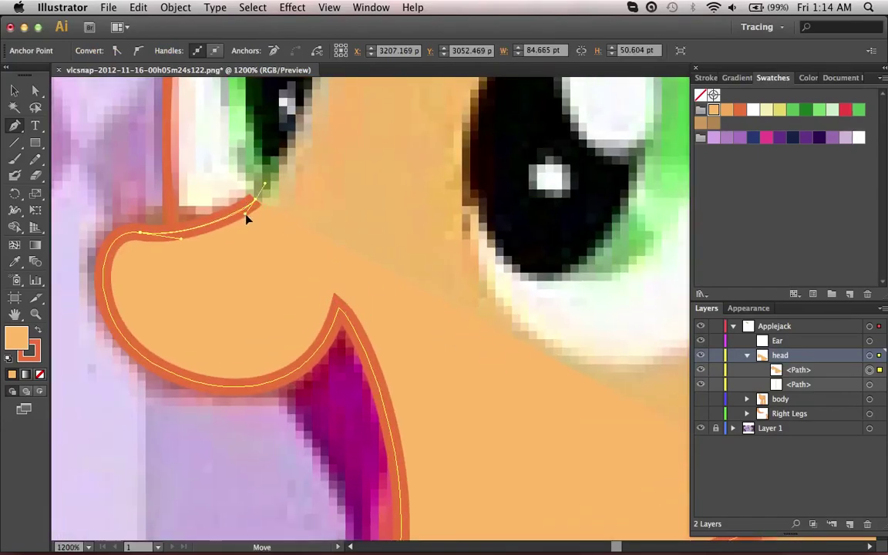
super+click(97, 229)
drag(97, 229, 99, 232)
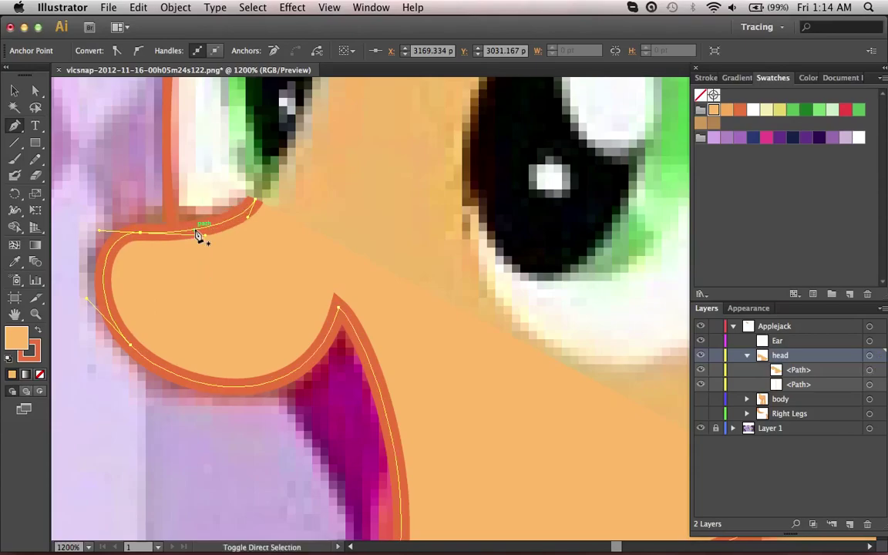
key(super+shift+a)
scroll(198, 235, left, 3)
scroll(322, 225, down, 5)
scroll(322, 225, right, 5)
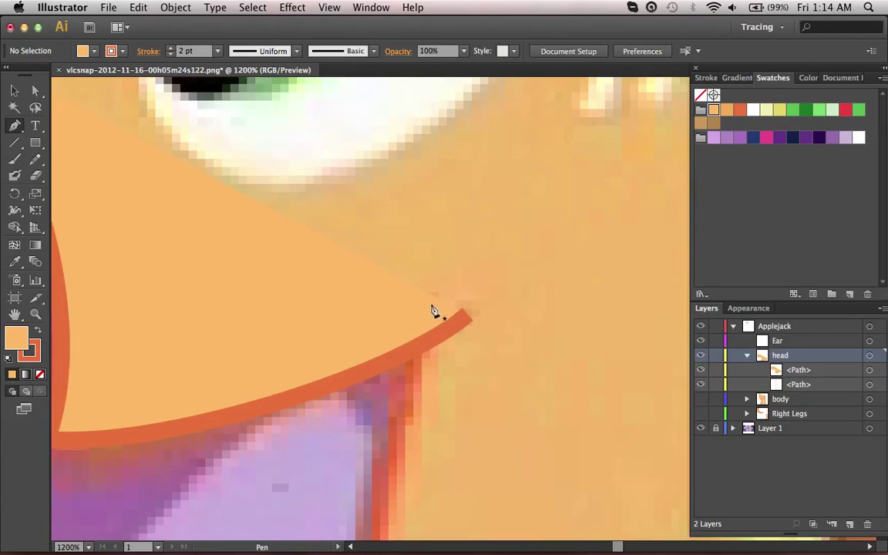
Select the muzzle and jaw path and taper its stroke to a total width of 0 at the jaw's far end anchor.
super+click(406, 353)
key(shift+w)
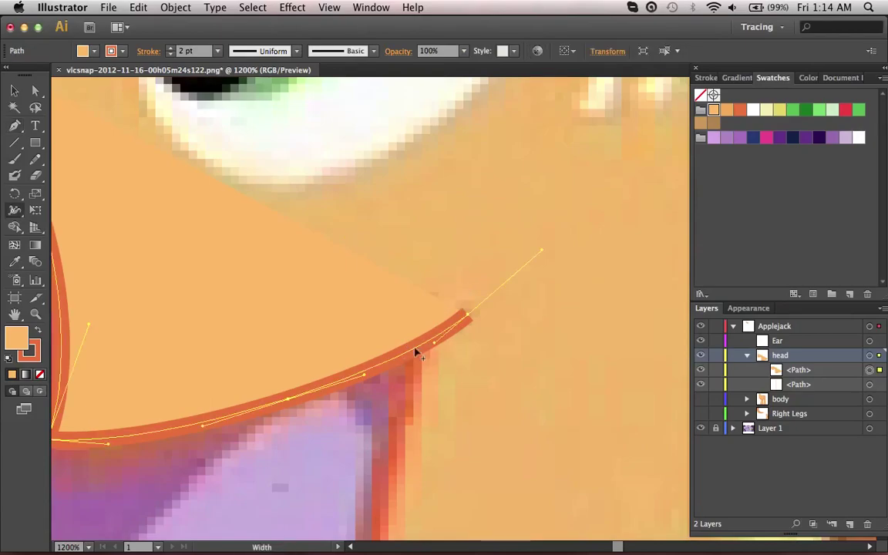
double_click(468, 318)
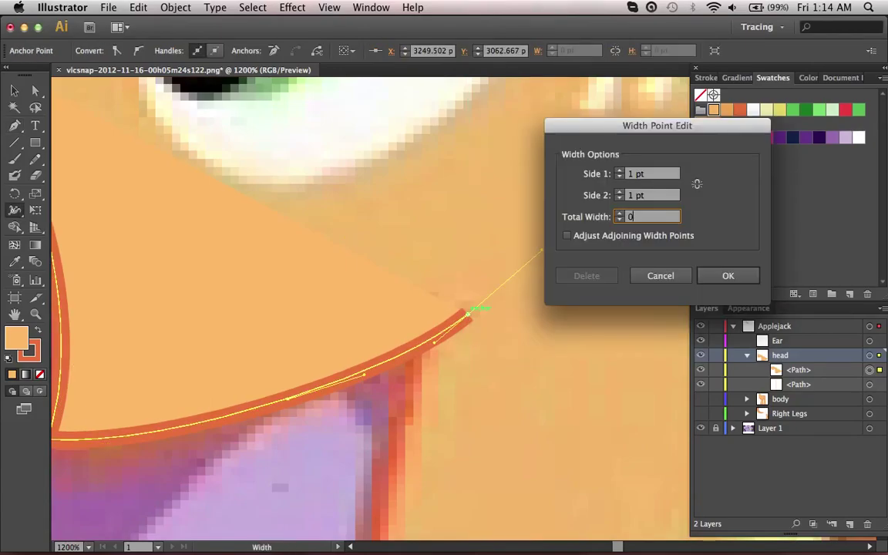
text(0)
key(Return)
Set the stroke's total width to 2 pt at the chin corner and at the corner of the mouth.
scroll(166, 476, left, 5)
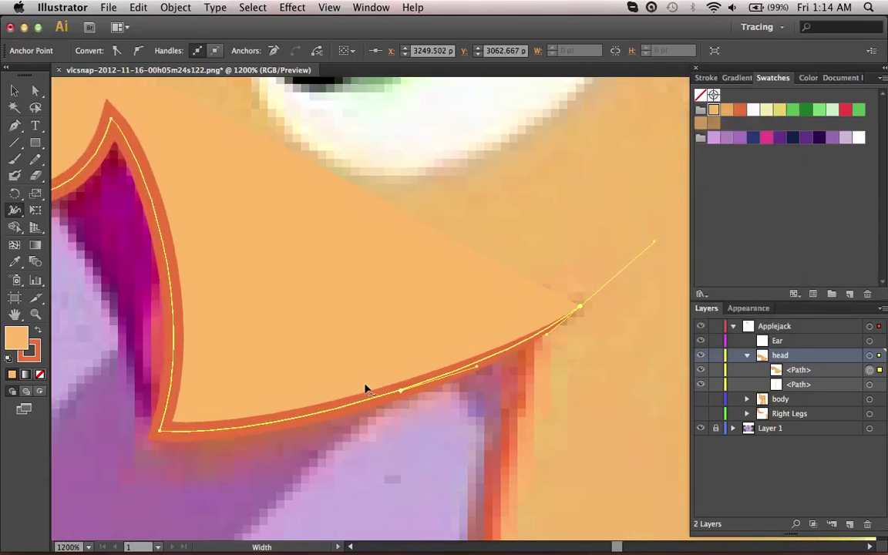
double_click(160, 433)
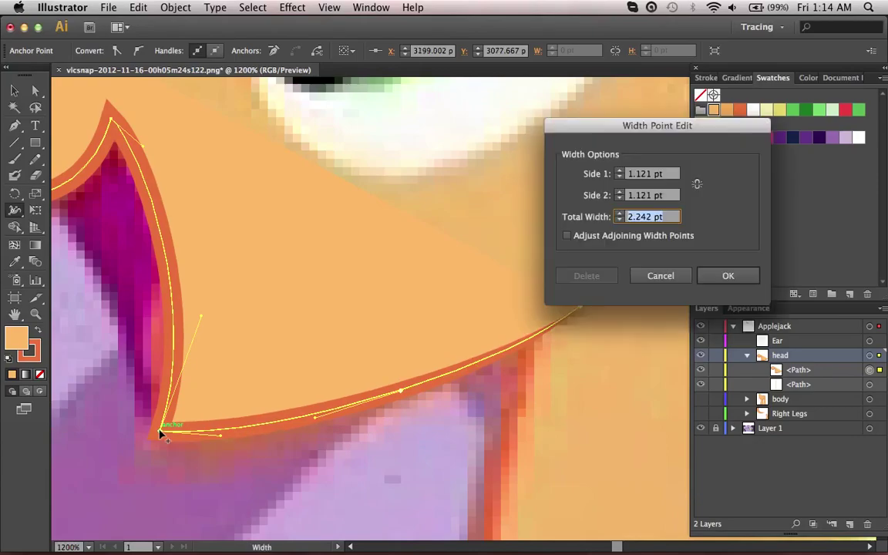
text(0)
key(Return)
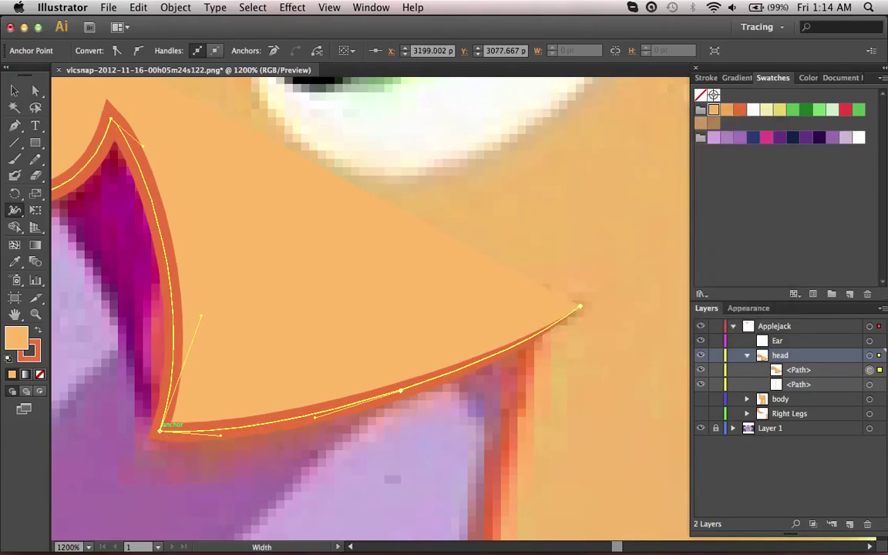
scroll(191, 397, up, 5)
scroll(191, 397, left, 8)
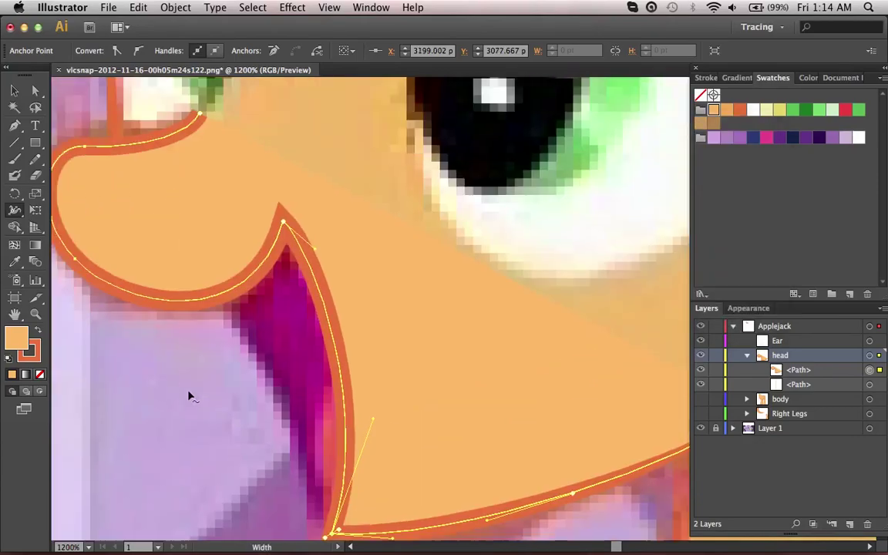
double_click(283, 223)
text(2)
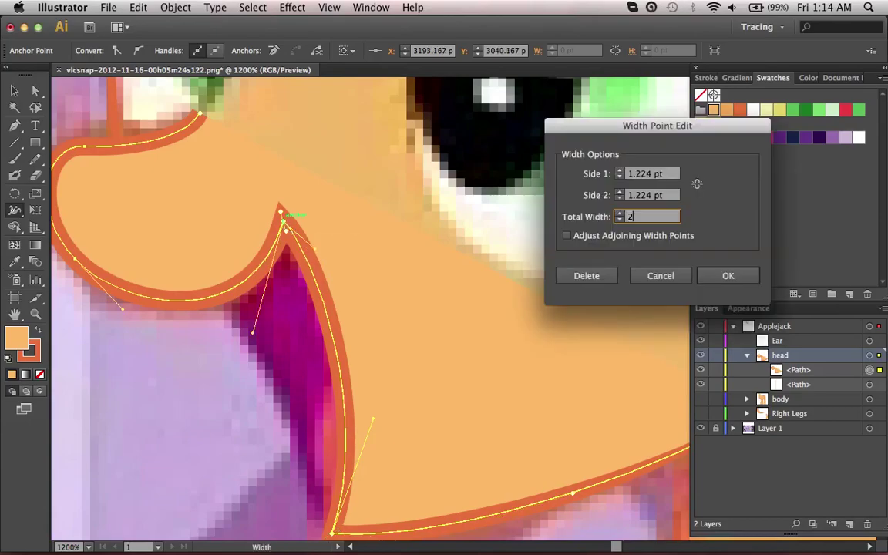
key(Return)
Set the stroke's total width to 2 pt at the anchors on the muzzle's lower front and upper front curve.
scroll(283, 223, left, 10)
scroll(283, 224, up, 1)
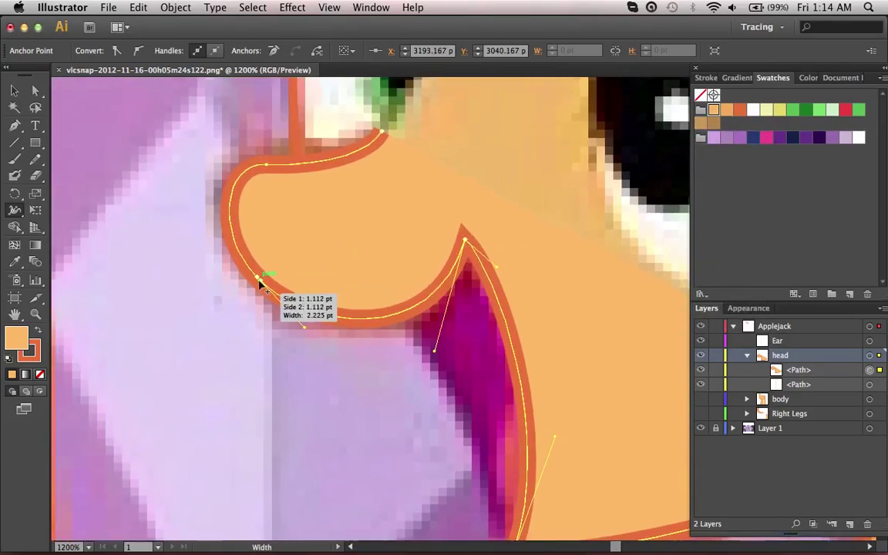
double_click(259, 282)
text(2)
key(Return)
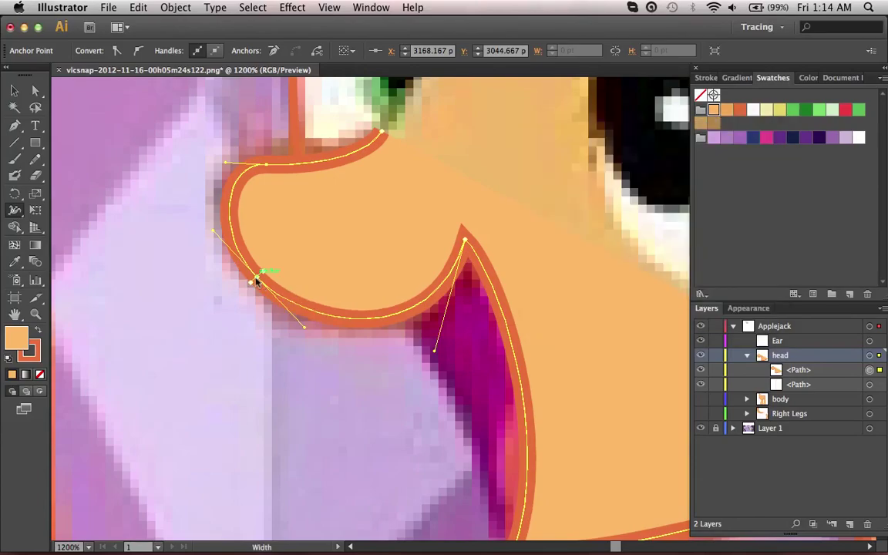
double_click(268, 164)
text(2)
key(Return)
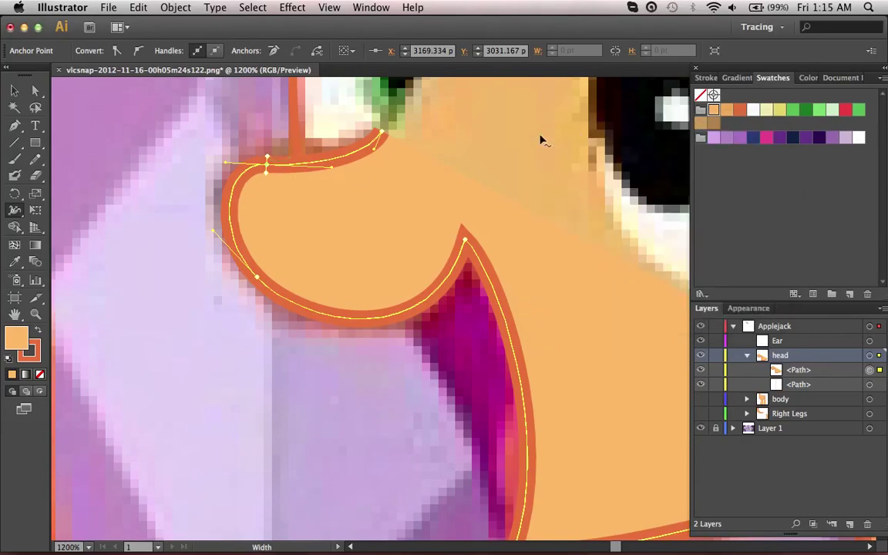
Taper the stroke to a total width of 0 at the muzzle's end anchor beneath the far eye.
click(383, 135)
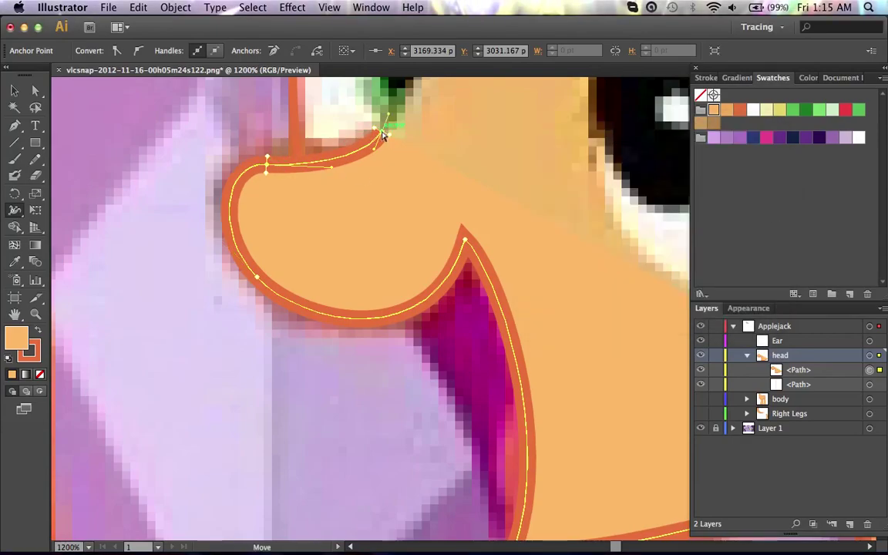
double_click(383, 135)
text(0)
key(Escape)
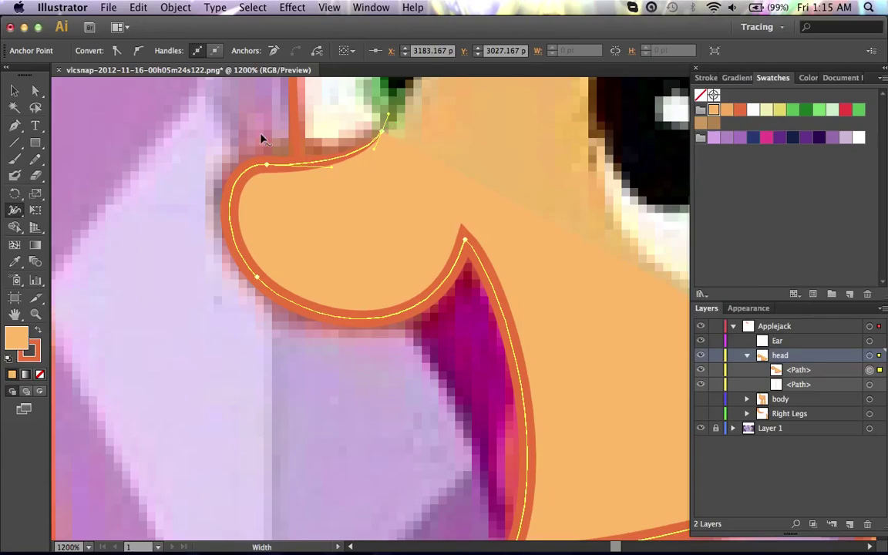
Examine the stroke widths along the muzzle, mouth and jaw outline at close and wide zoom.
scroll(233, 120, up, 5)
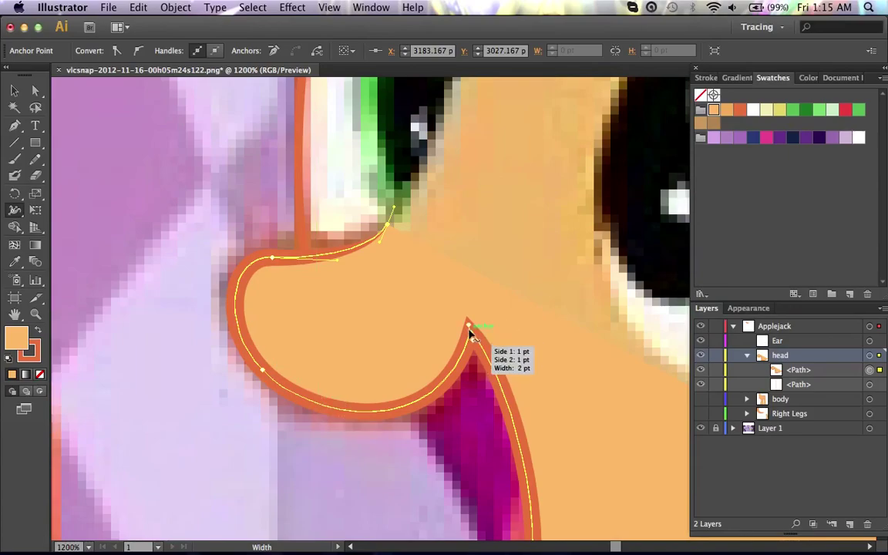
scroll(470, 331, down, 6)
scroll(470, 332, right, 2)
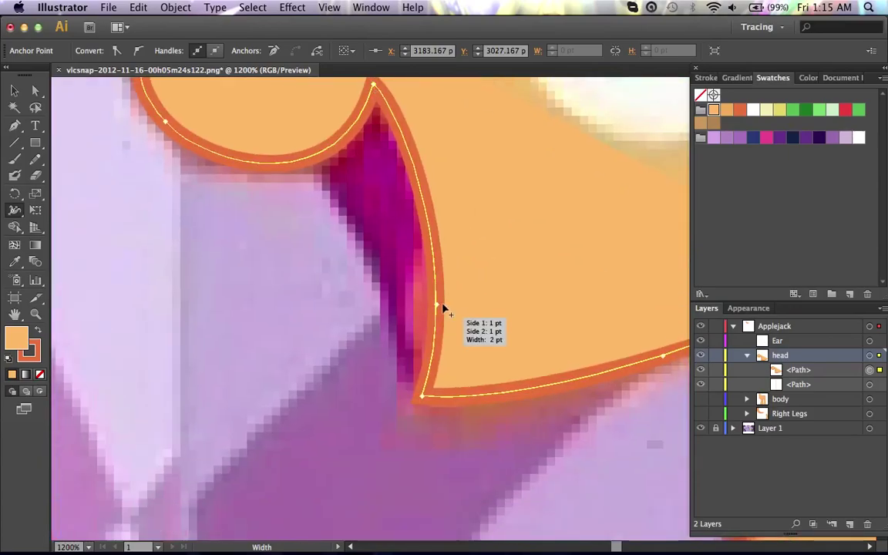
scroll(443, 308, right, 5)
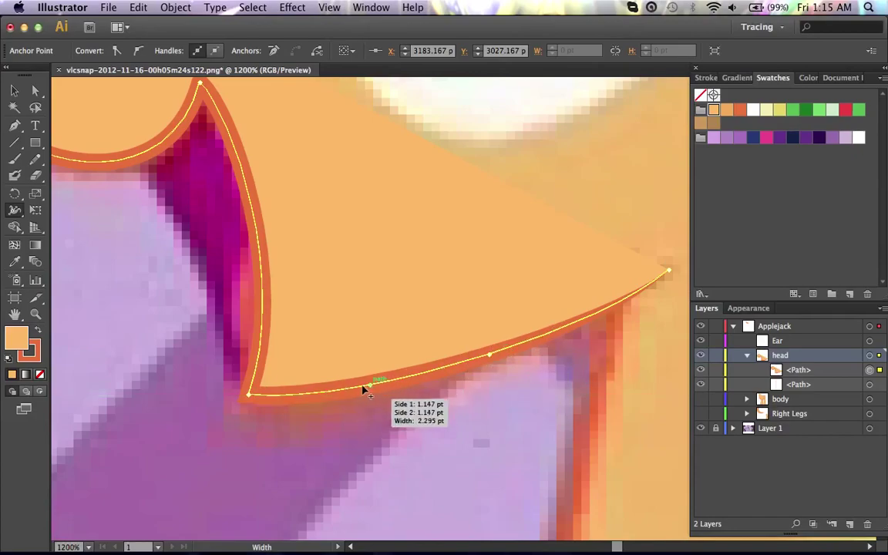
key(super+minus)
key(super+minus)
scroll(368, 391, up, 2)
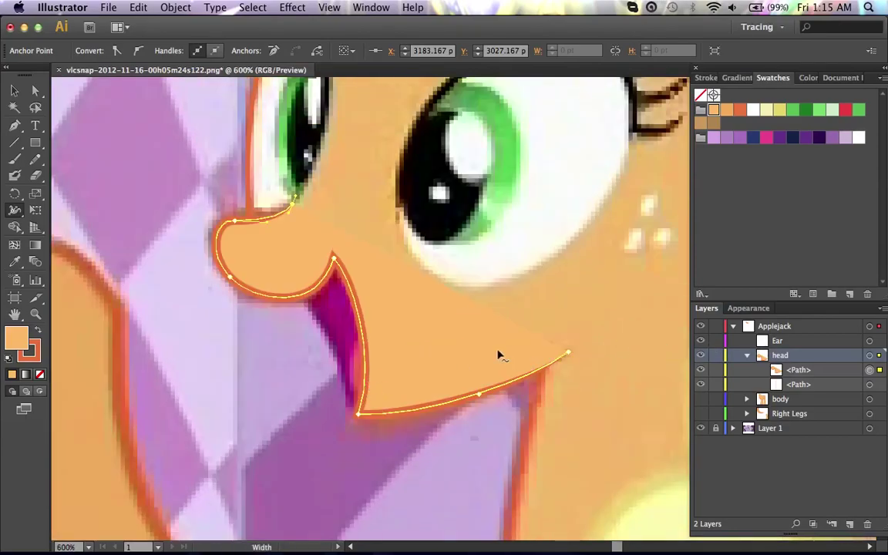
scroll(497, 355, up, 5)
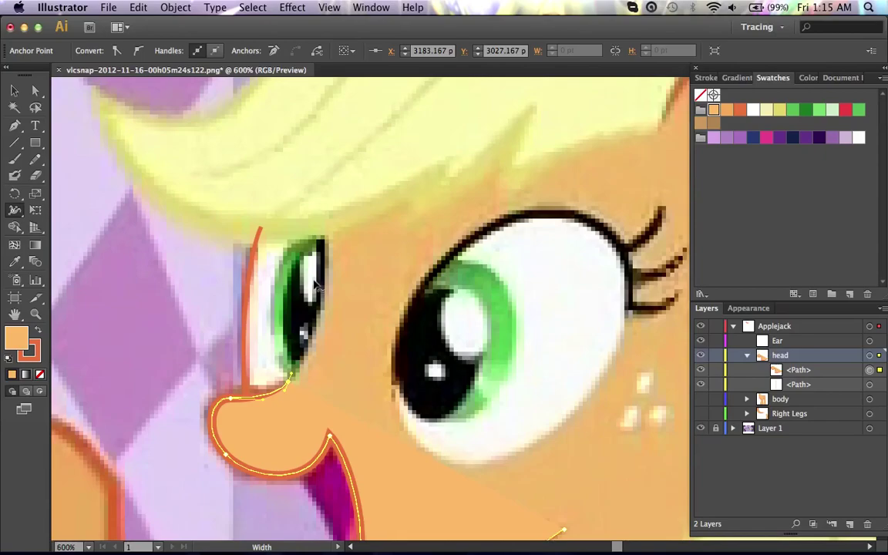
scroll(314, 283, left, 4)
scroll(314, 283, down, 2)
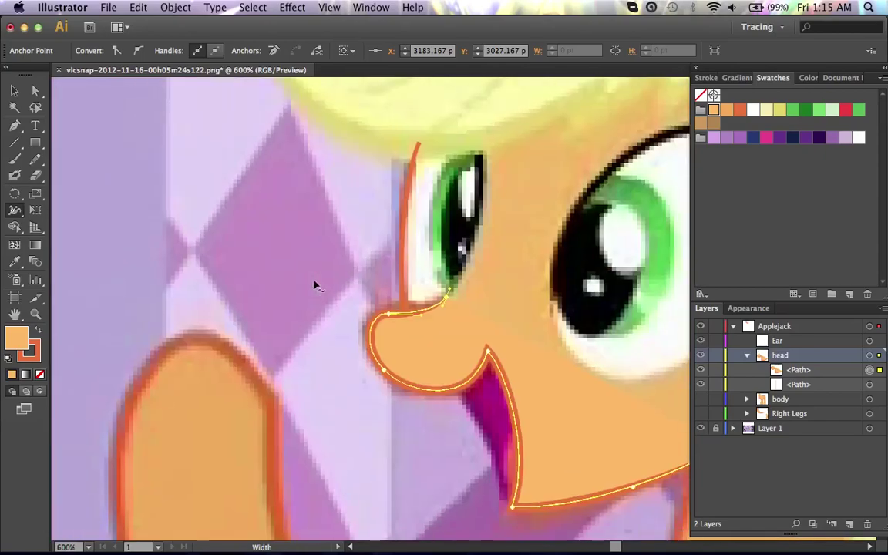
Hide the muzzle and jaw path and set the drawing colours to a dark orange fill with no stroke.
click(701, 371)
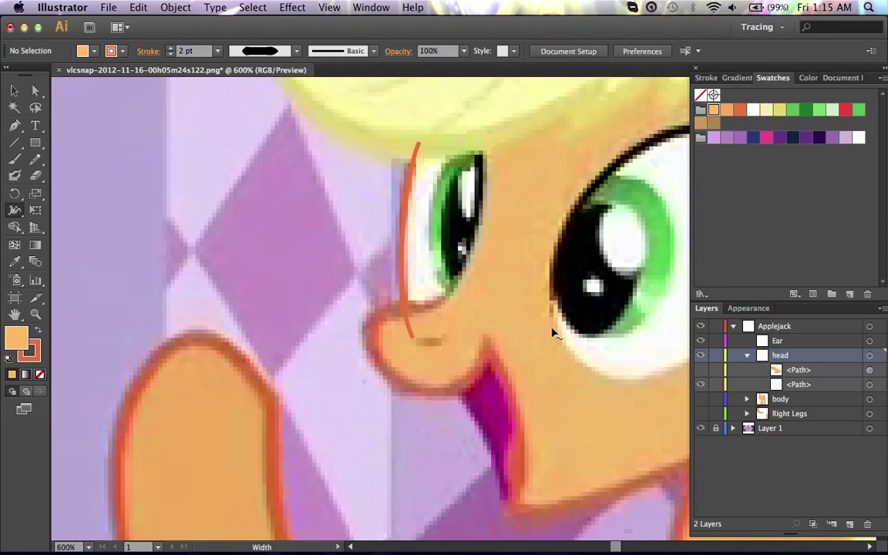
click(40, 333)
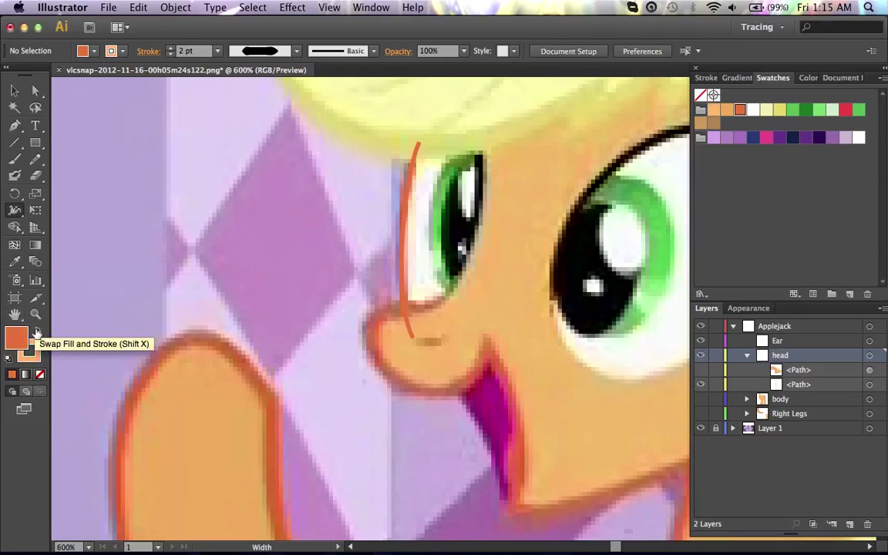
click(34, 349)
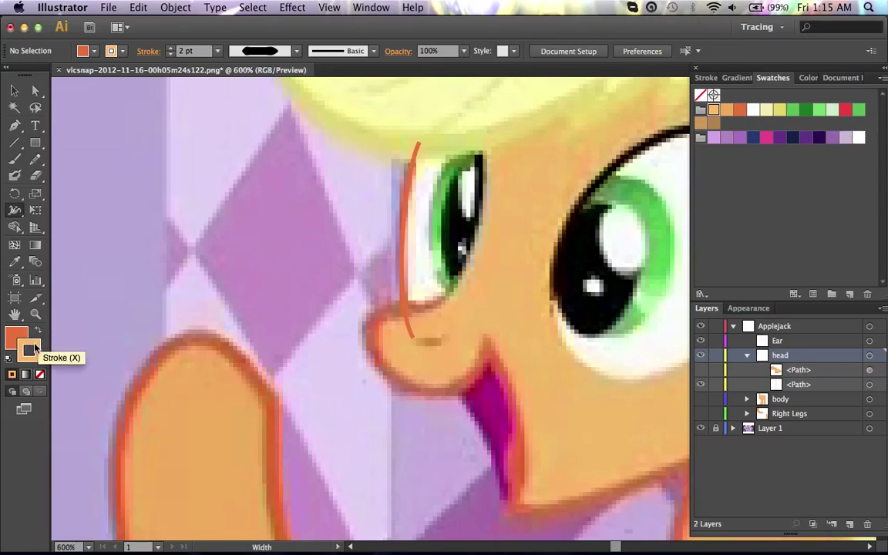
key(slash)
scroll(128, 327, right, 3)
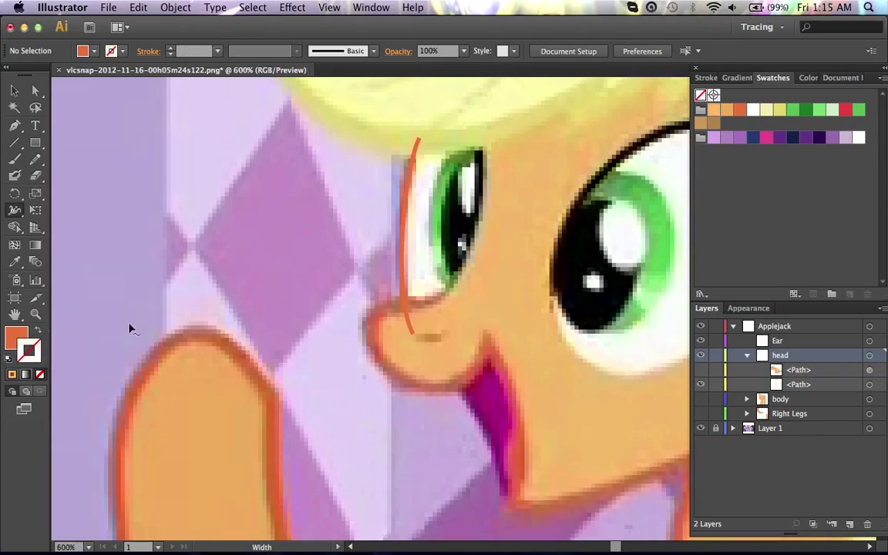
Draw a closed crescent for the nostril on the muzzle with the Pen tool, about 8 pt wide and 3 pt high.
key(super+equal)
key(super+equal)
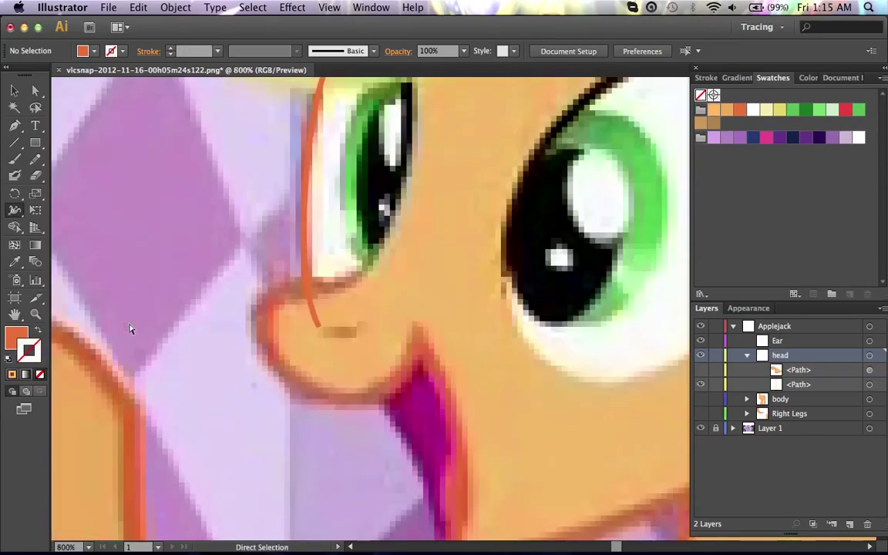
key(p)
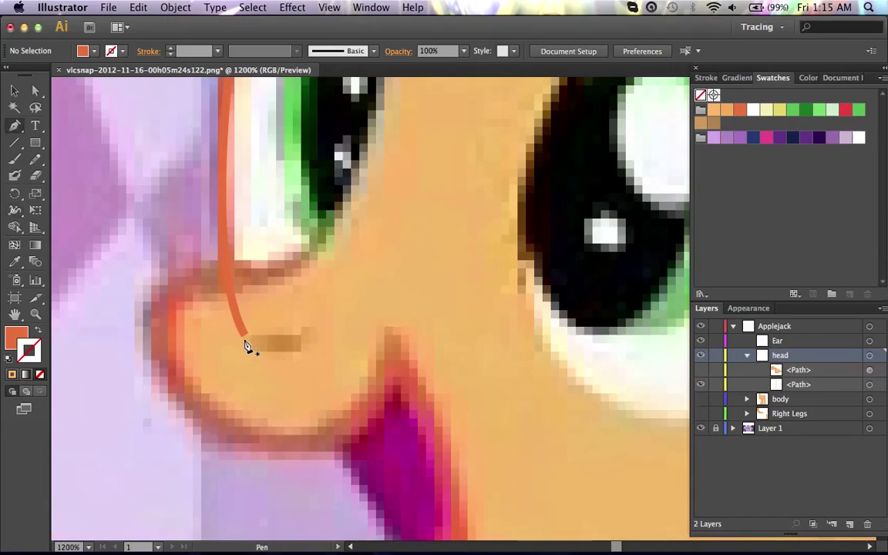
drag(260, 361, 261, 362)
drag(313, 331, 313, 302)
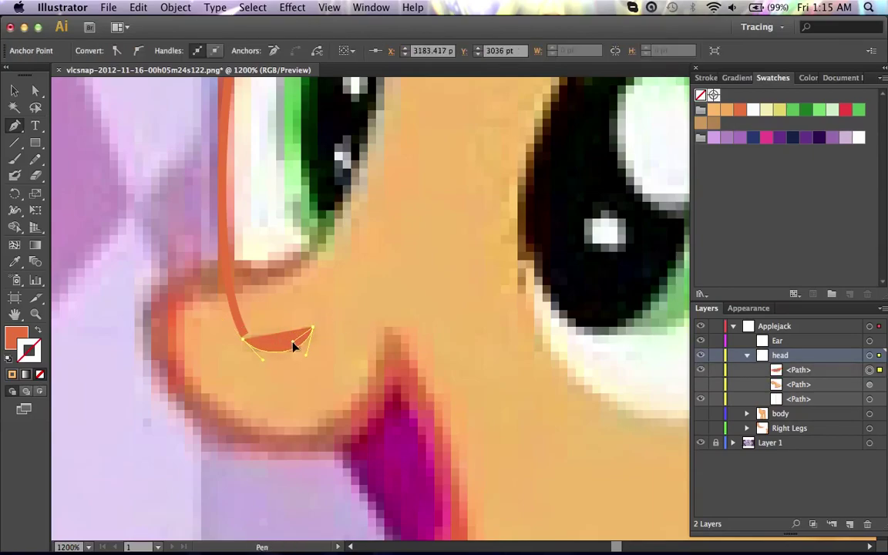
drag(293, 341, 293, 343)
super+click(245, 341)
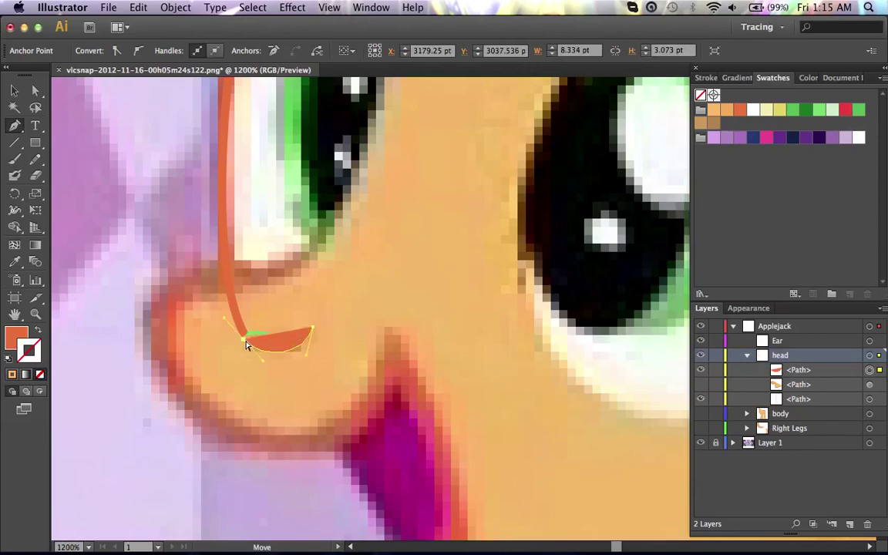
drag(270, 346, 243, 340)
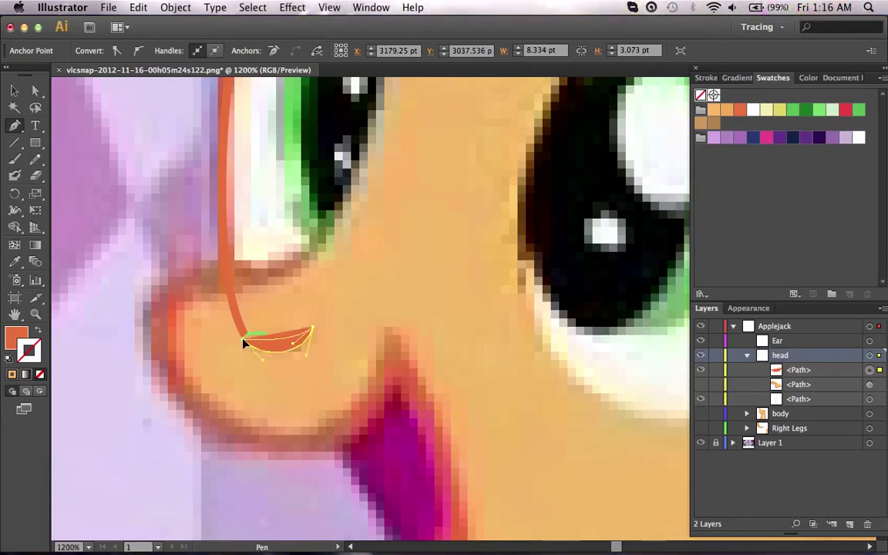
drag(243, 338, 235, 329)
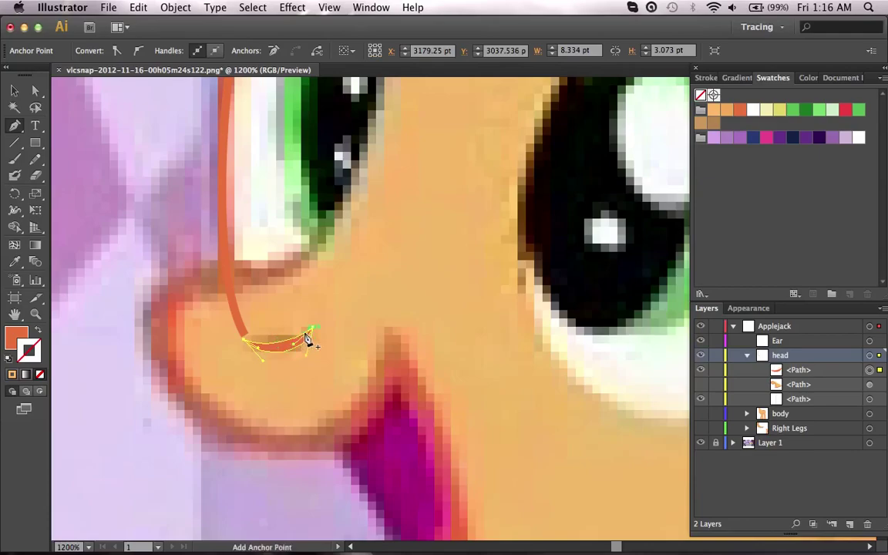
Deepen the nostril crescent's lower curve by adjusting its end handles to about 4.3 pt high, and deselect it.
drag(313, 333, 263, 367)
super+click(372, 373)
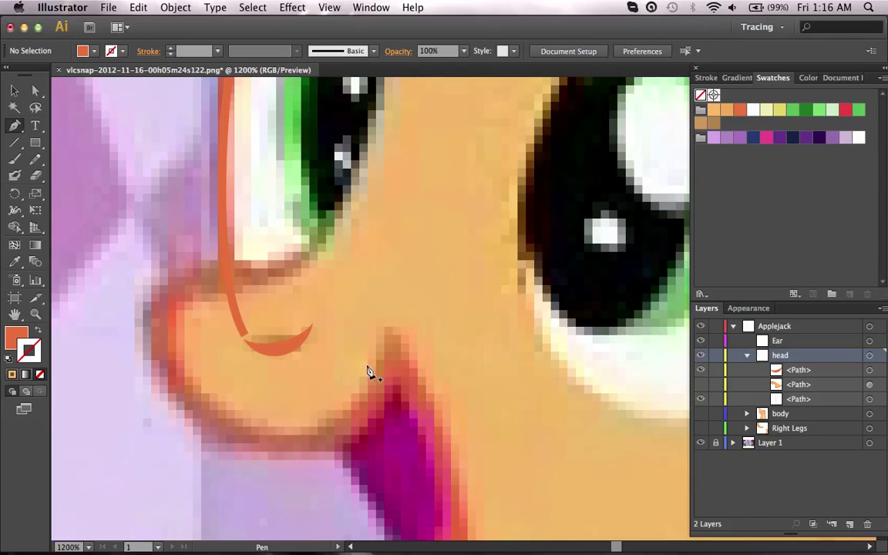
super+click(269, 355)
drag(247, 346, 265, 375)
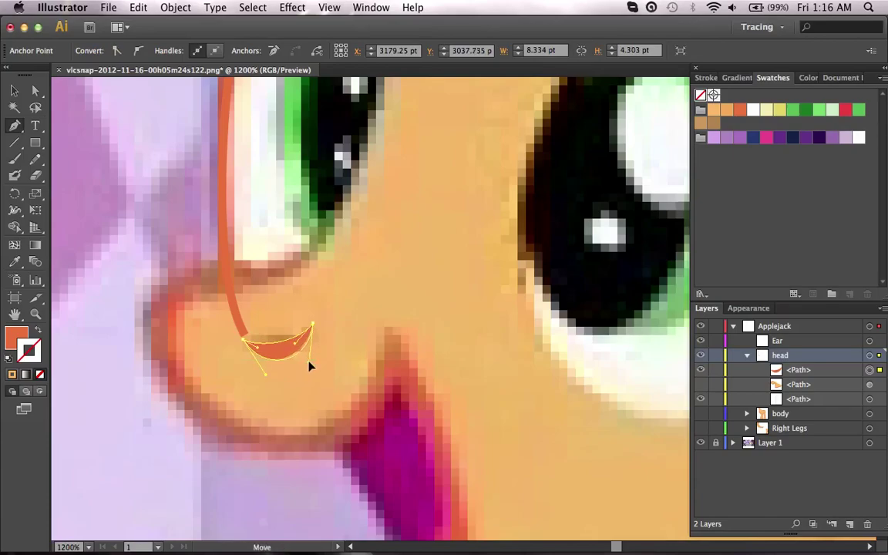
super+click(347, 360)
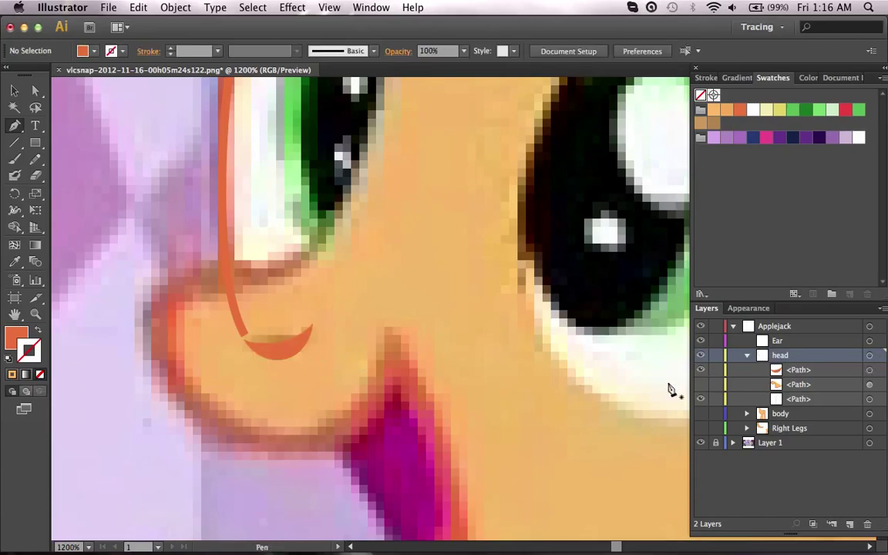
Show the muzzle and jaw path again and rename the new crescent path as nostril.
click(700, 396)
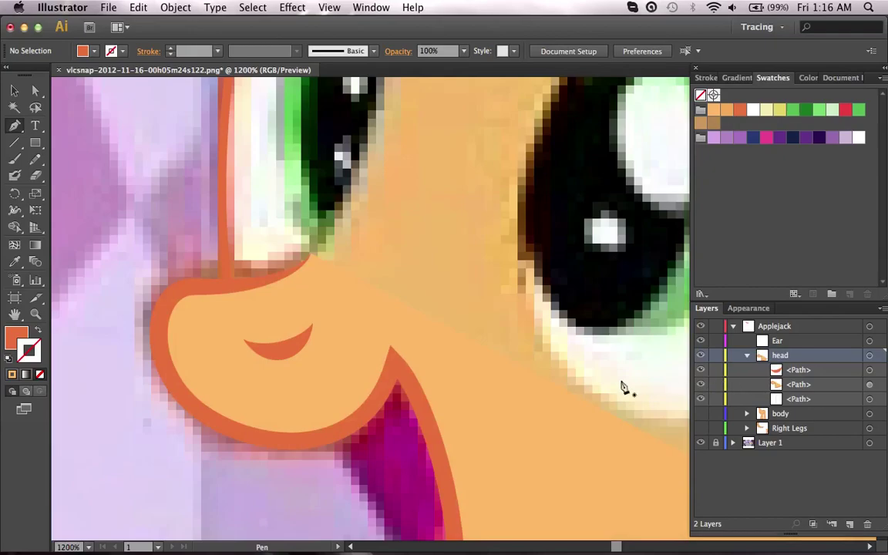
double_click(820, 373)
text(nostril)
key(Return)
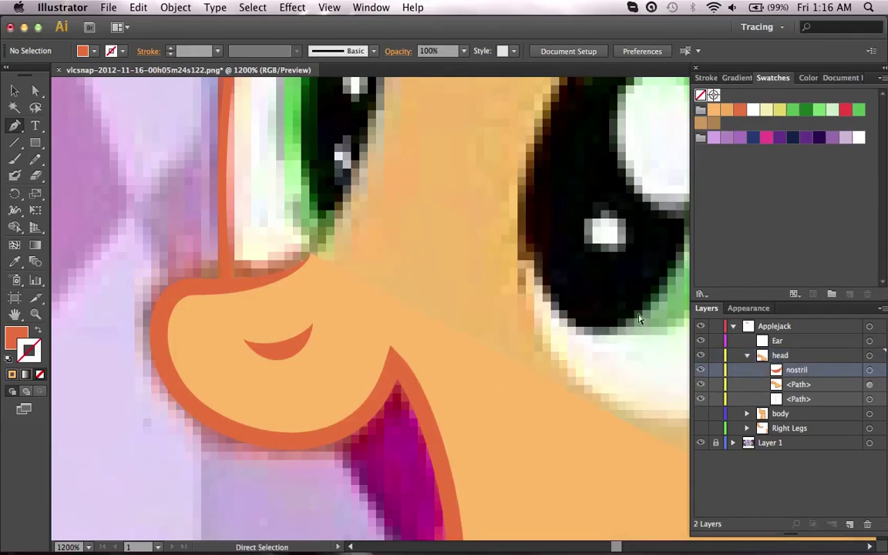
Examine the traced muzzle, nostril and jaw against the whole head in the reference image.
key(super+minus)
key(super+minus)
key(super+minus)
scroll(466, 337, right, 4)
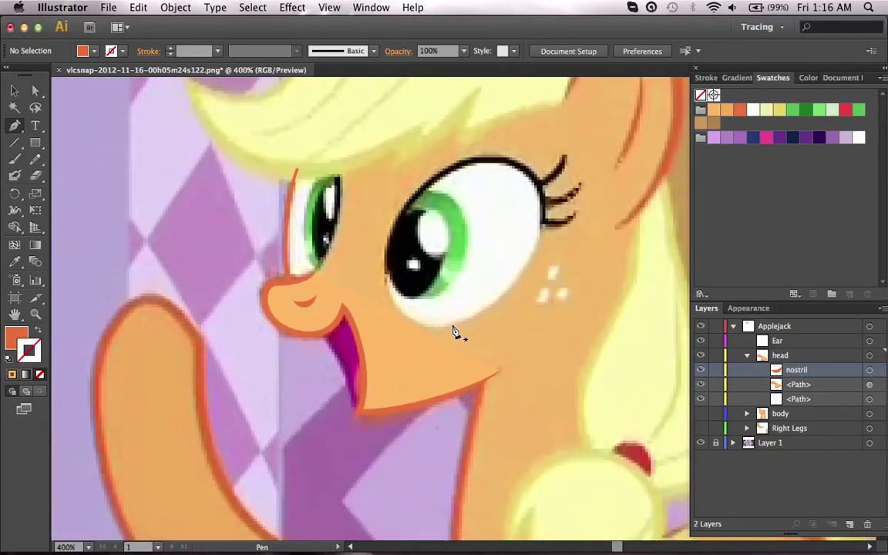
scroll(454, 333, up, 2)
scroll(478, 324, right, 3)
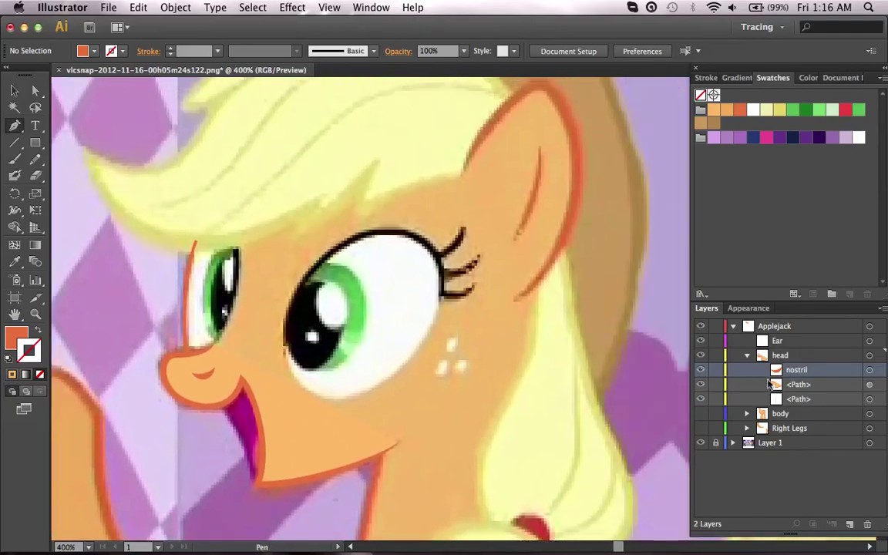
Draw the ear's open outline on the Ear sublayer with the Pen tool, purple stroke and no fill, about 77 pt high.
click(746, 356)
click(751, 341)
scroll(510, 357, up, 5)
scroll(511, 357, right, 2)
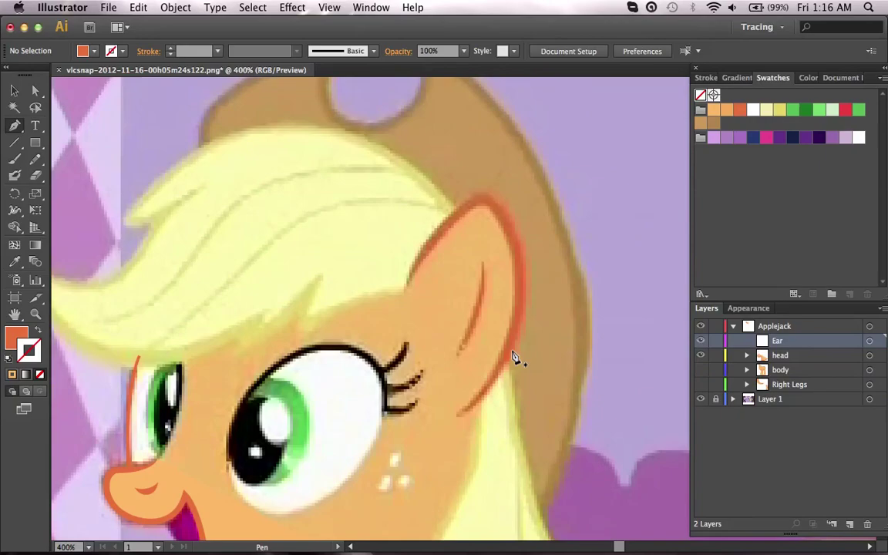
key(shift+x)
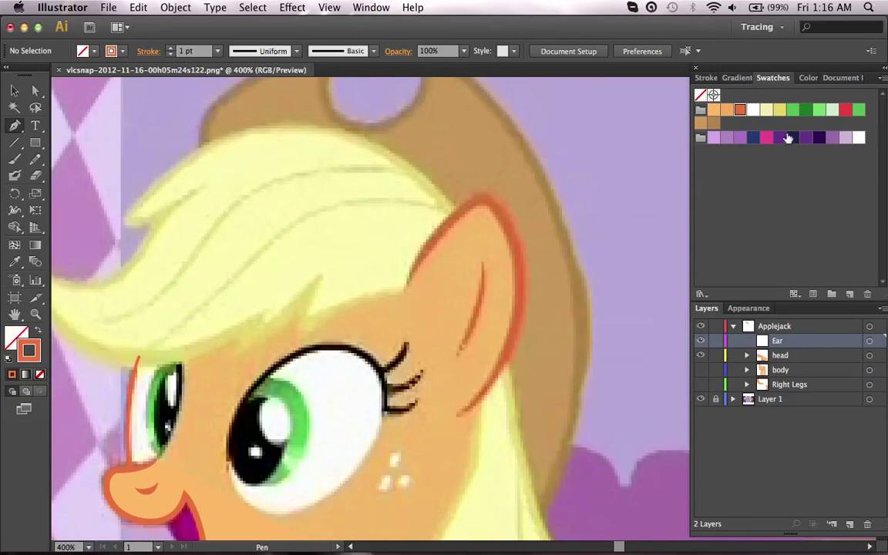
click(739, 137)
scroll(508, 201, right, 2)
scroll(509, 201, down, 1)
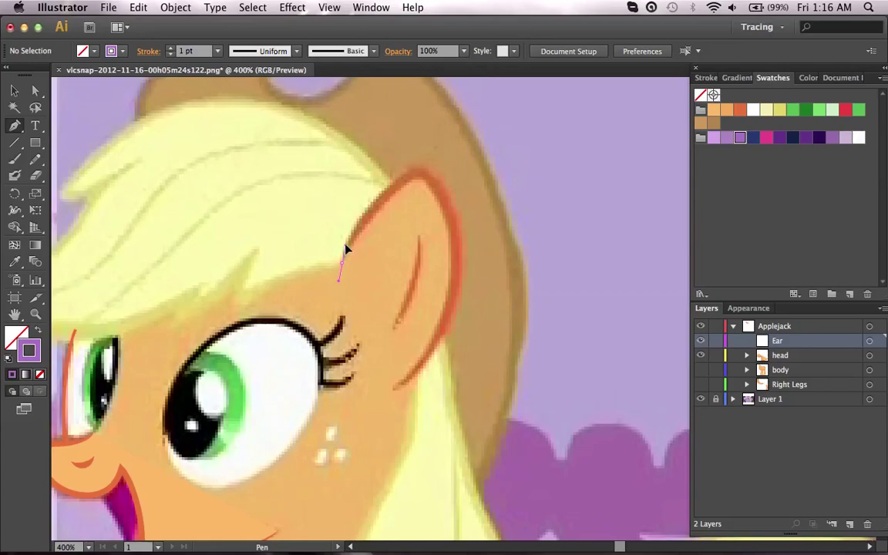
drag(345, 248, 346, 247)
drag(415, 175, 436, 179)
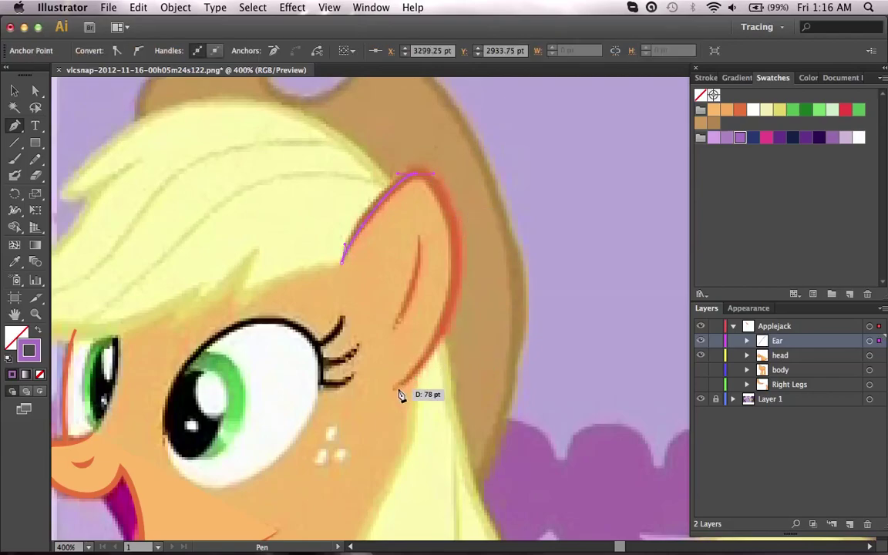
drag(397, 386, 352, 420)
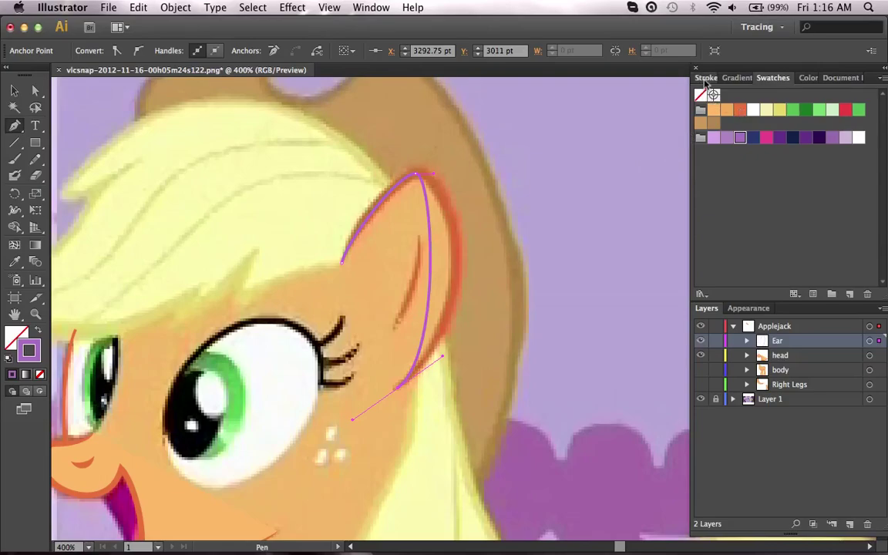
Set the ear outline's stroke weight to 2 pt.
click(709, 77)
click(798, 95)
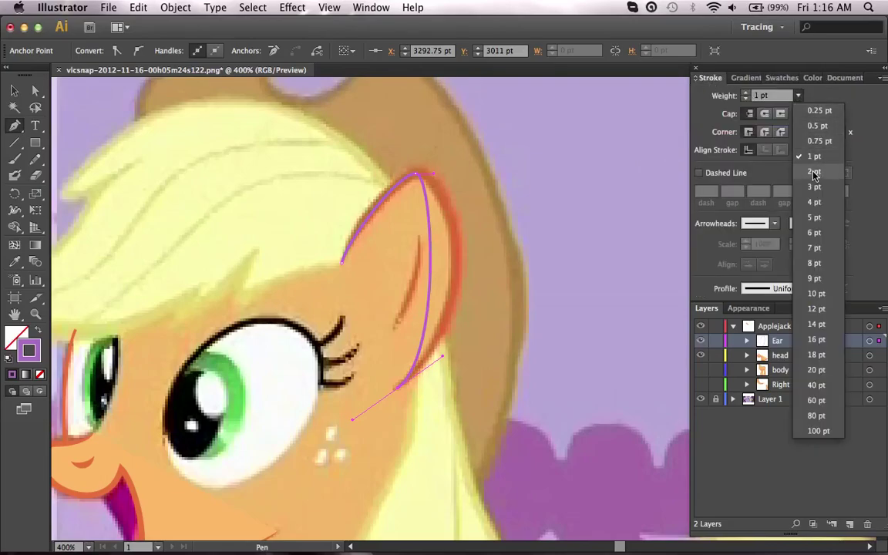
click(816, 170)
Bulge the ear's outer curve toward the reference edge by reshaping the tip and base handles and shifting the tip anchor.
drag(433, 176, 474, 207)
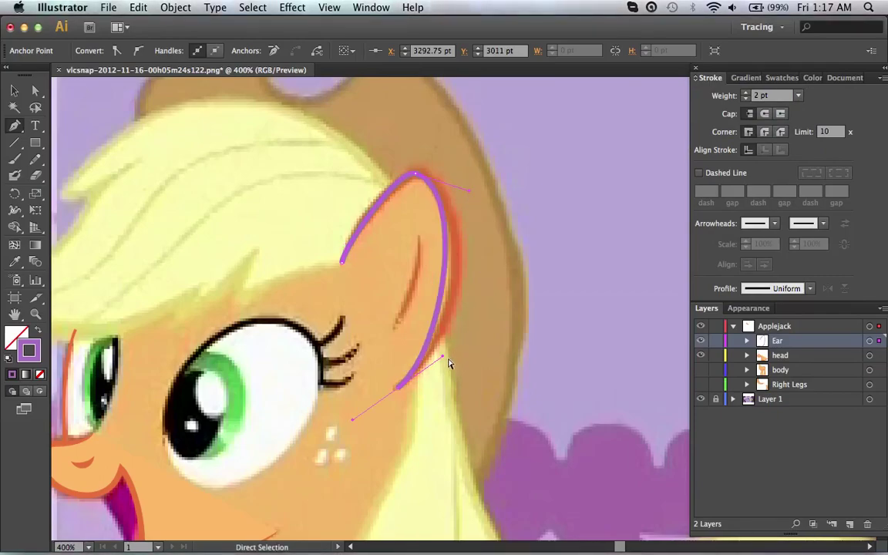
drag(444, 358, 459, 358)
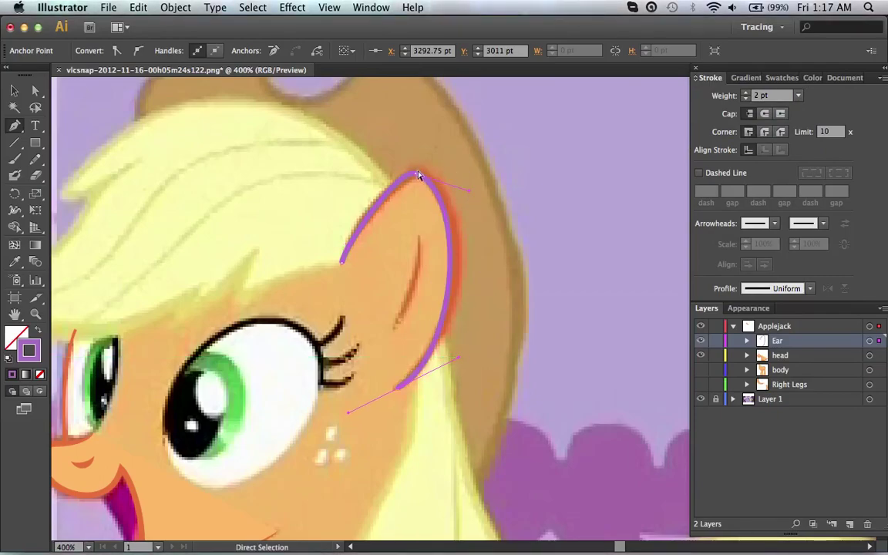
drag(416, 175, 408, 177)
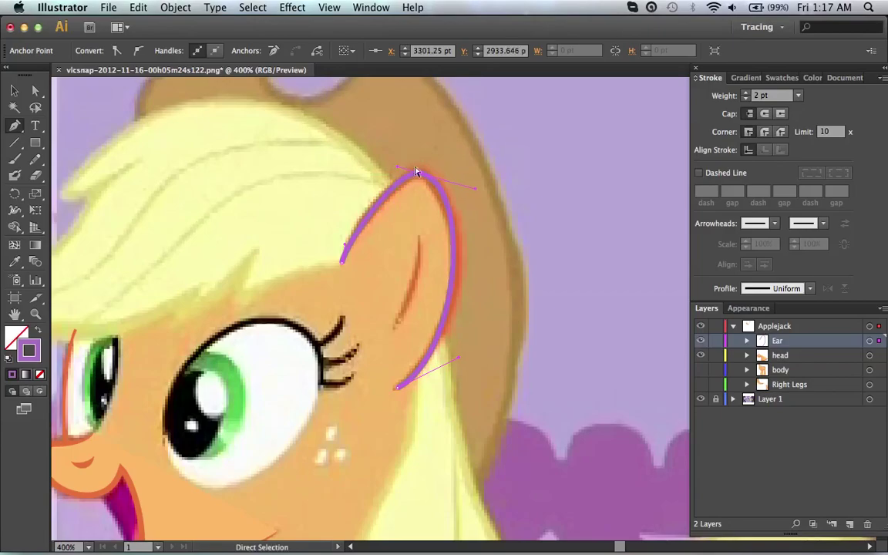
drag(476, 192, 483, 205)
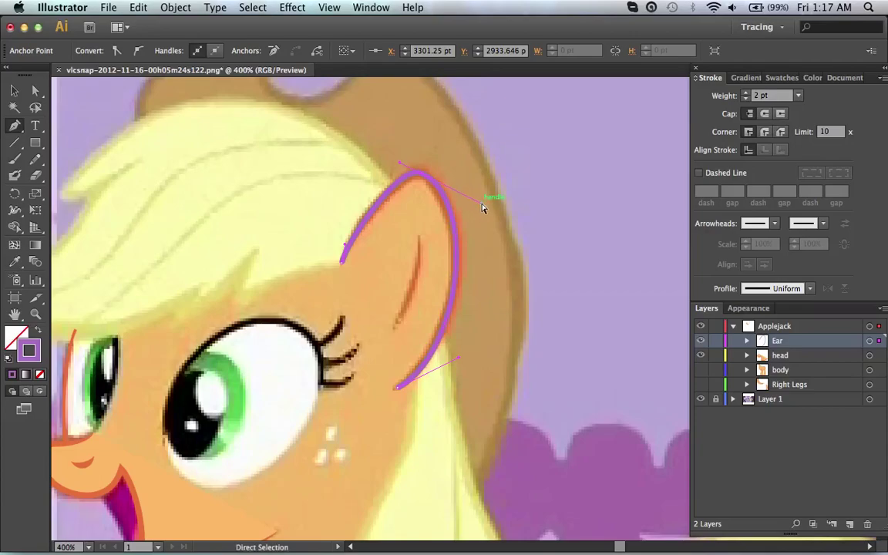
Move the ear's tip anchor slightly down along the reference outline and shorten its outer handle with a steeper angle.
key(super+equal)
scroll(483, 208, down, 2)
drag(449, 375, 452, 368)
scroll(390, 242, up, 5)
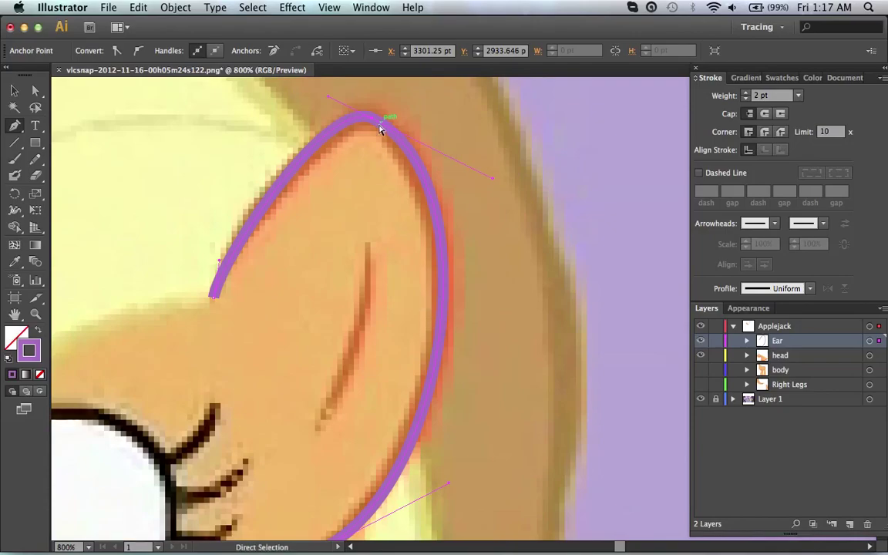
drag(373, 121, 397, 144)
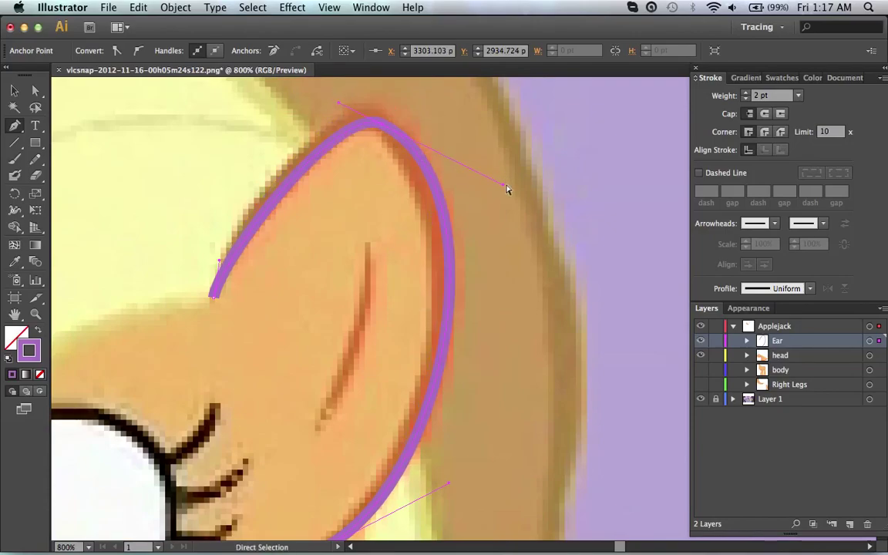
drag(506, 189, 475, 192)
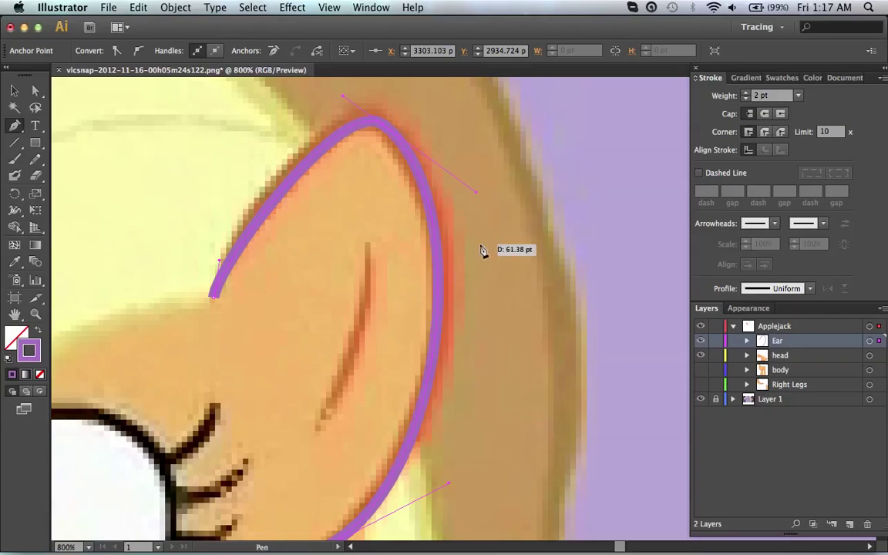
Fit the ear's mane-side curve to the reference by lengthening the start anchor's handle and tilting the tip's inner handle.
scroll(480, 250, up, 3)
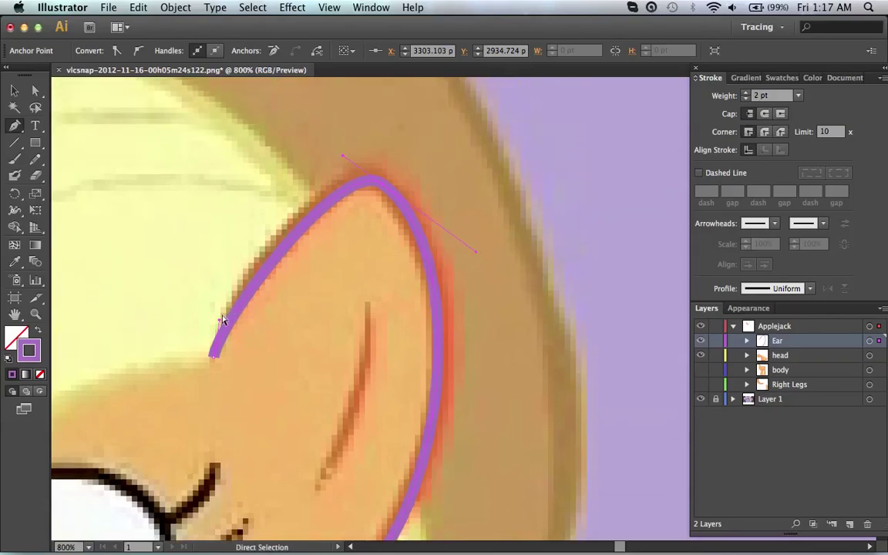
drag(222, 322, 225, 295)
click(379, 182)
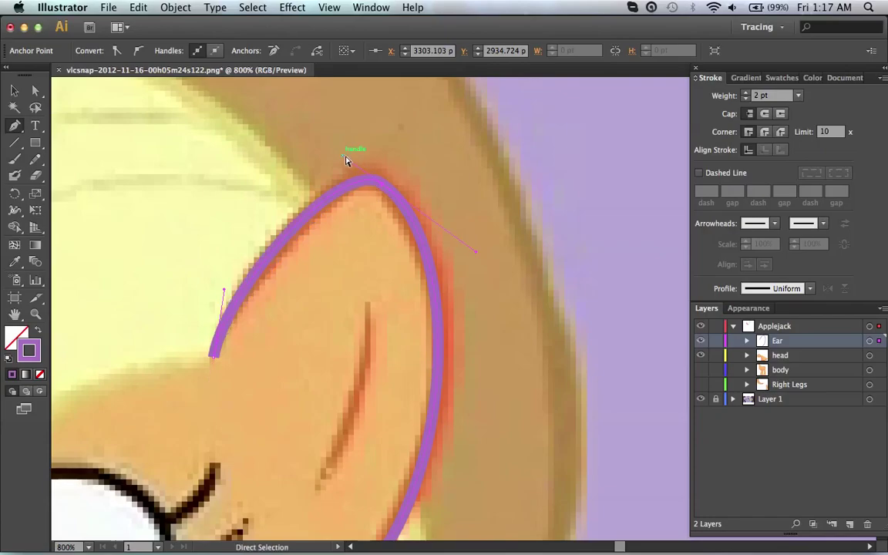
drag(345, 156, 349, 150)
Steepen the handle at the ear's lower end and nudge the tip anchor outward to follow the reference edge.
scroll(351, 154, down, 6)
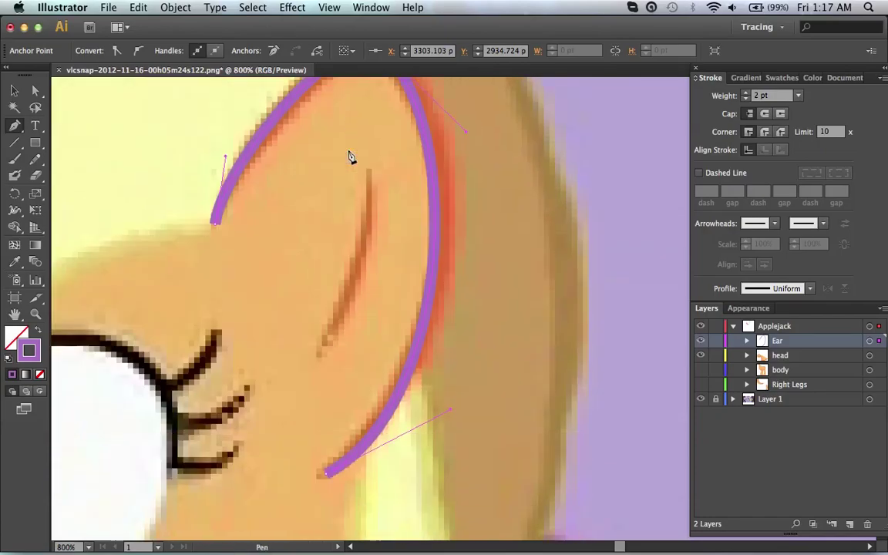
scroll(359, 239, up, 6)
drag(364, 188, 370, 192)
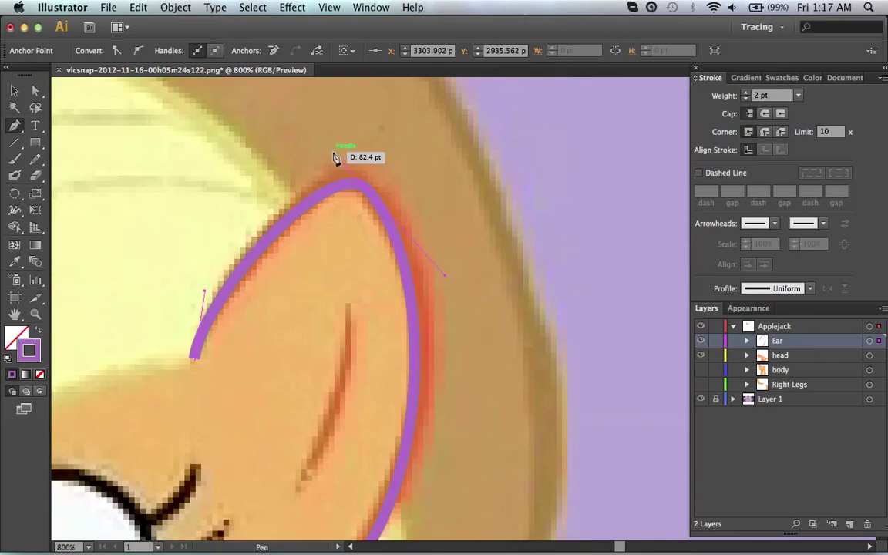
scroll(335, 158, down, 4)
key(a)
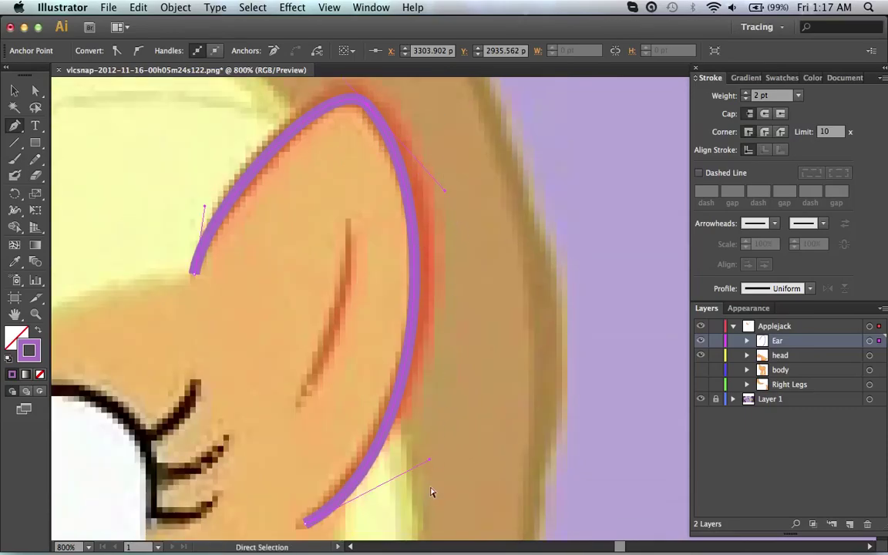
drag(430, 465, 435, 434)
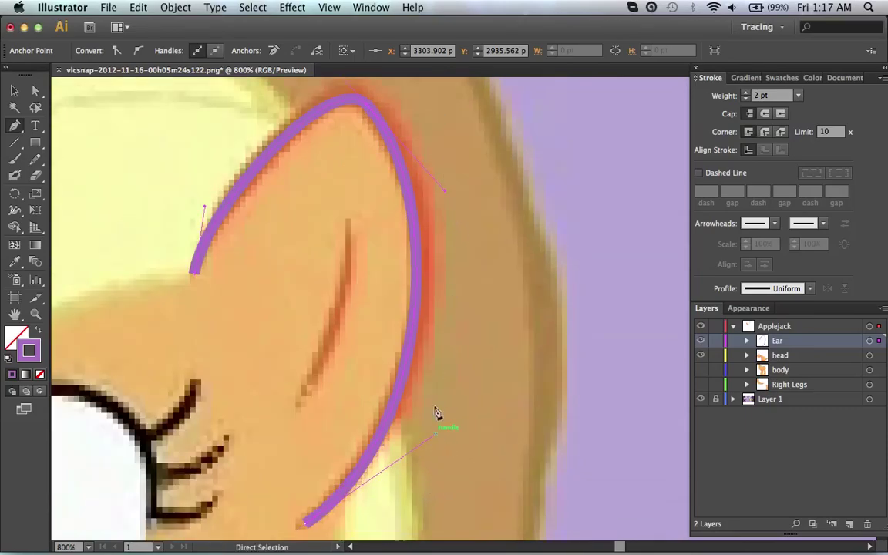
drag(369, 109, 377, 109)
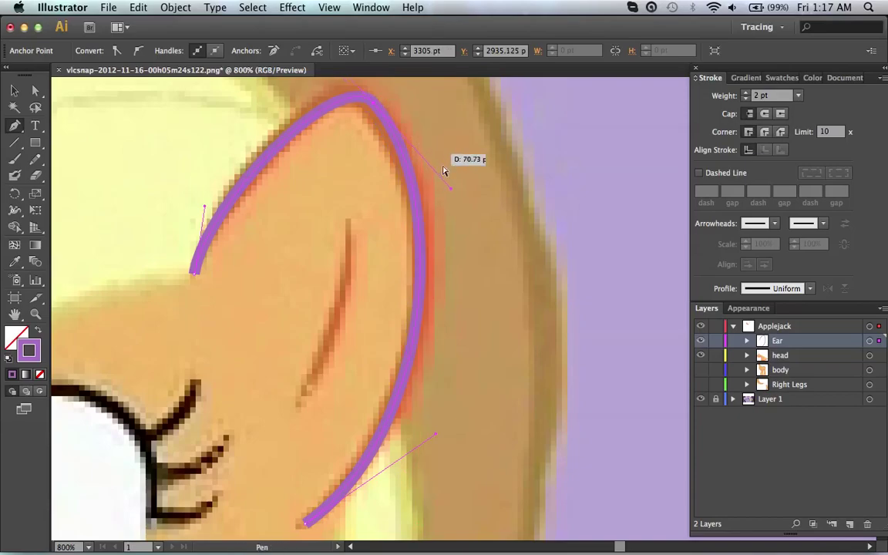
Round the ear's tip by pulling its inner handle slightly up and outward, and deselect the path.
scroll(454, 192, up, 5)
scroll(454, 192, left, 2)
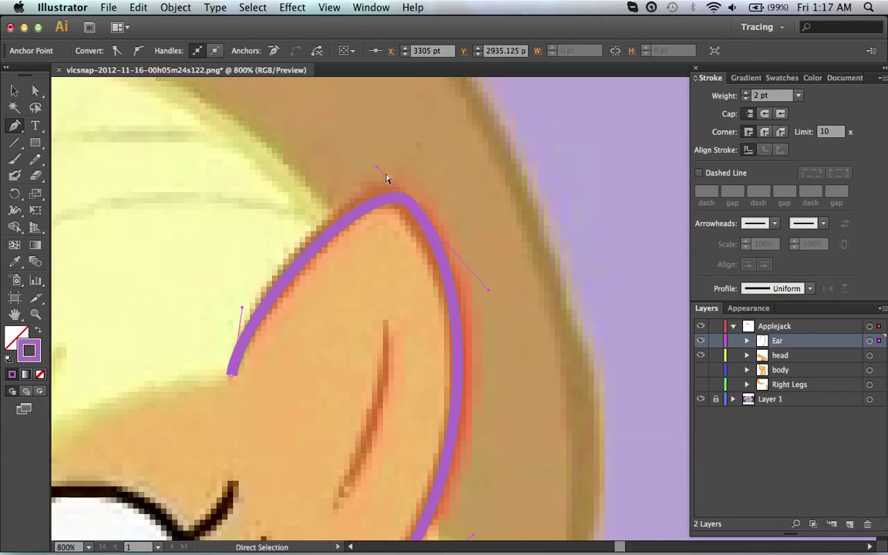
drag(377, 169, 374, 164)
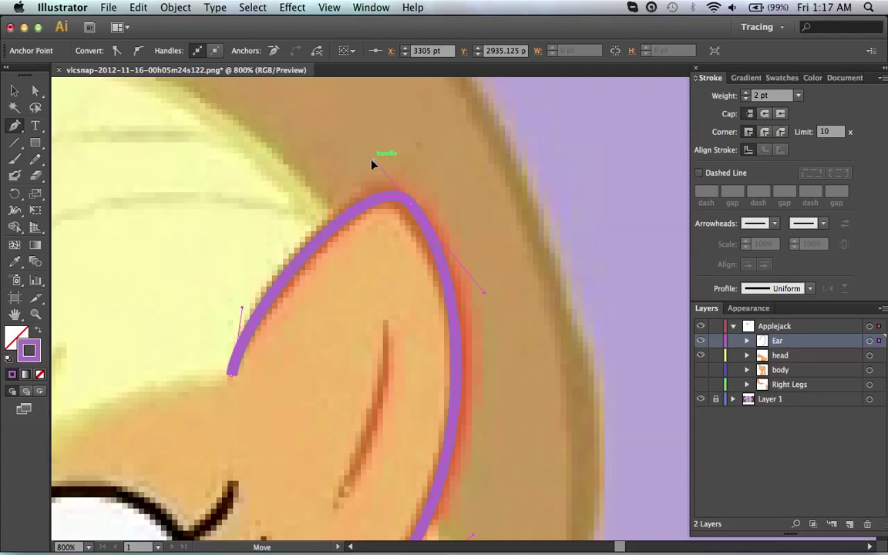
click(503, 279)
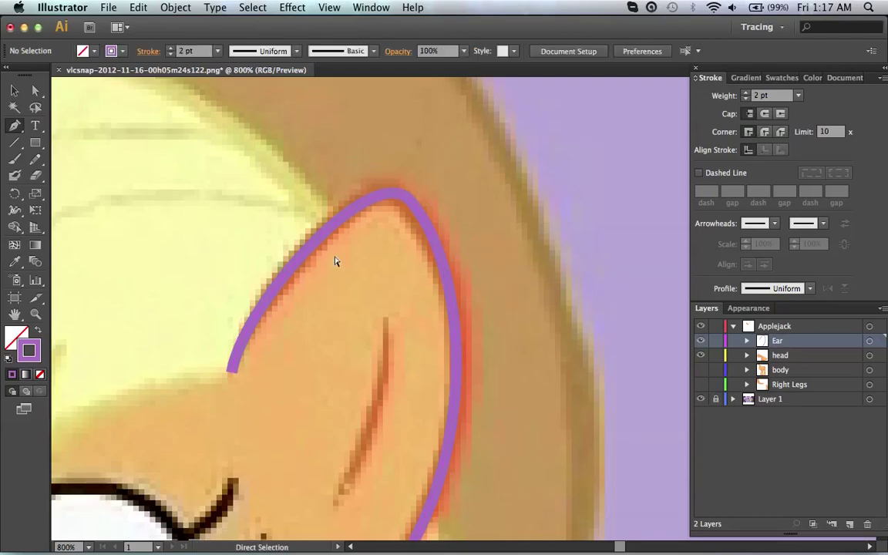
Move the ear outline's mane-side end anchor slightly inward, lengthen its handle to match the reference, and deselect the path.
click(264, 278)
drag(242, 308, 242, 293)
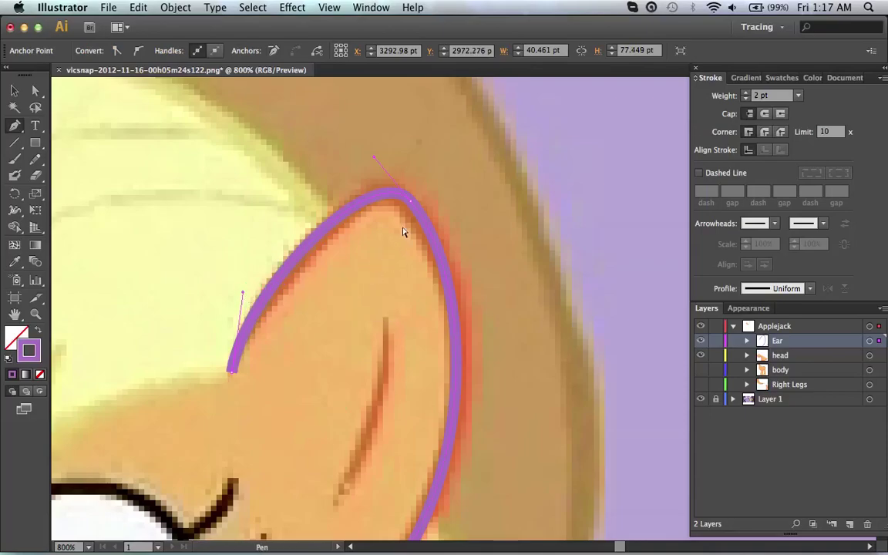
key(super)
drag(231, 370, 237, 379)
drag(248, 299, 247, 291)
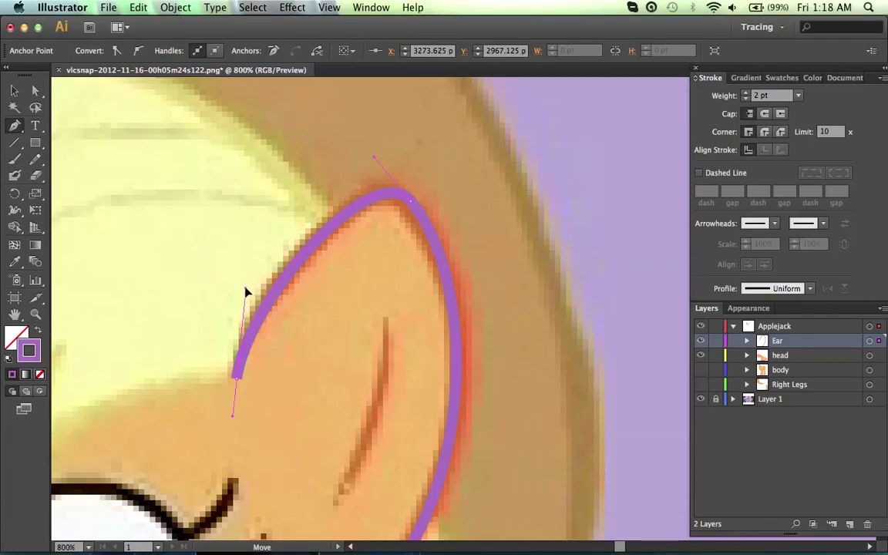
super+click(295, 308)
Smooth the ear's tip with the reference image hidden by lengthening its inner handle, show the image again and deselect the path.
scroll(295, 308, down, 2)
key(super+minus)
click(700, 398)
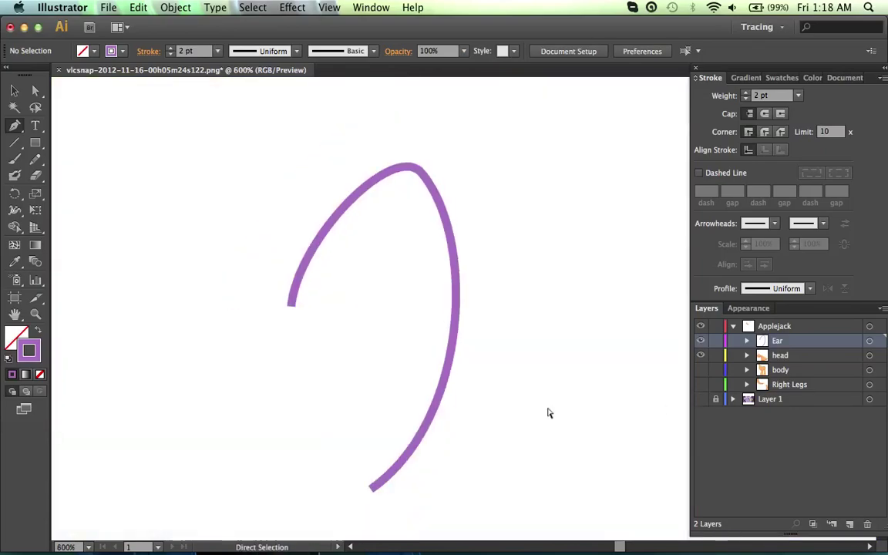
key(super+minus)
key(super+minus)
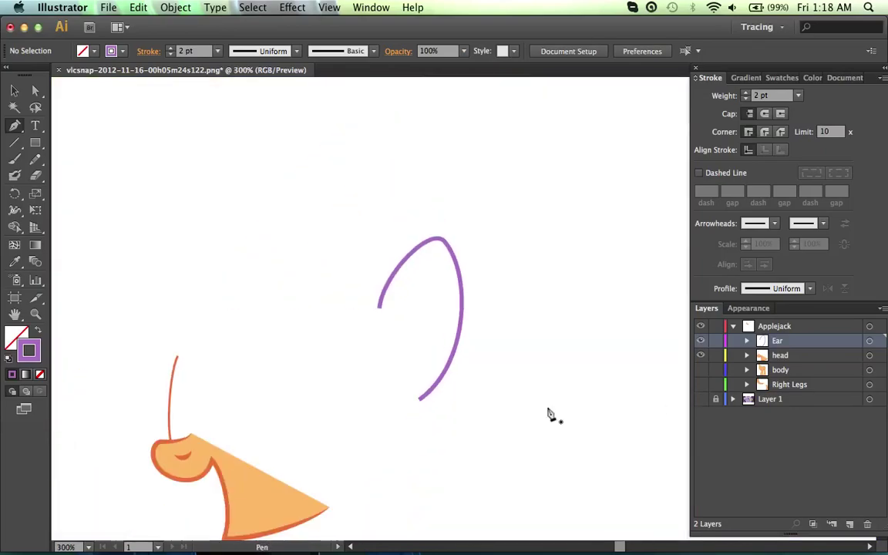
key(super+equal)
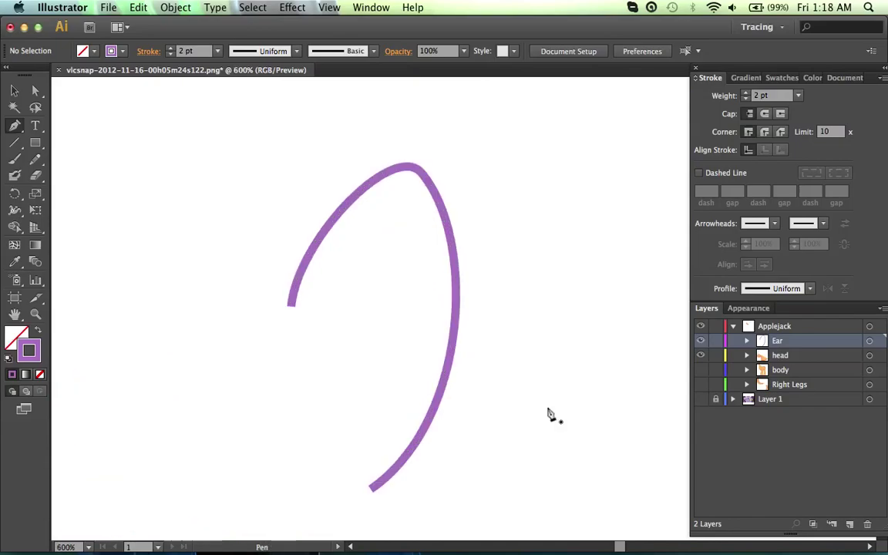
super+click(376, 180)
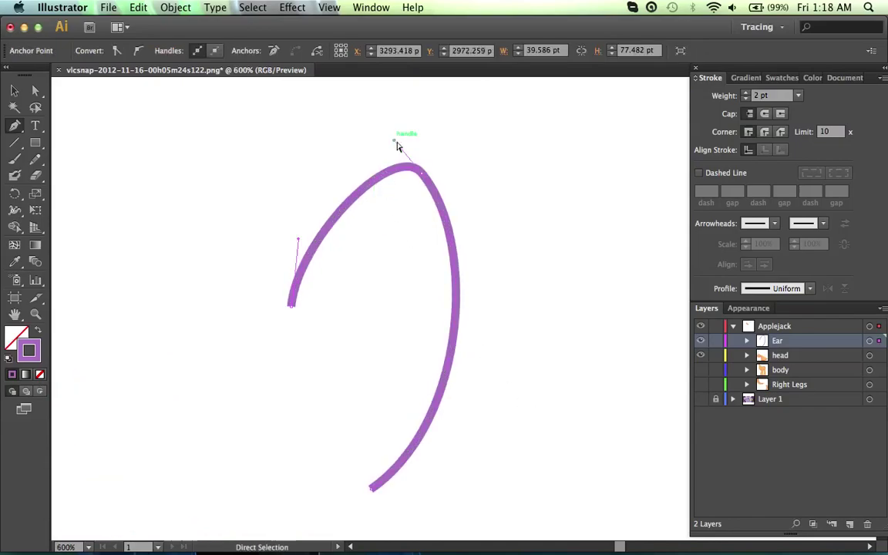
drag(394, 143, 391, 137)
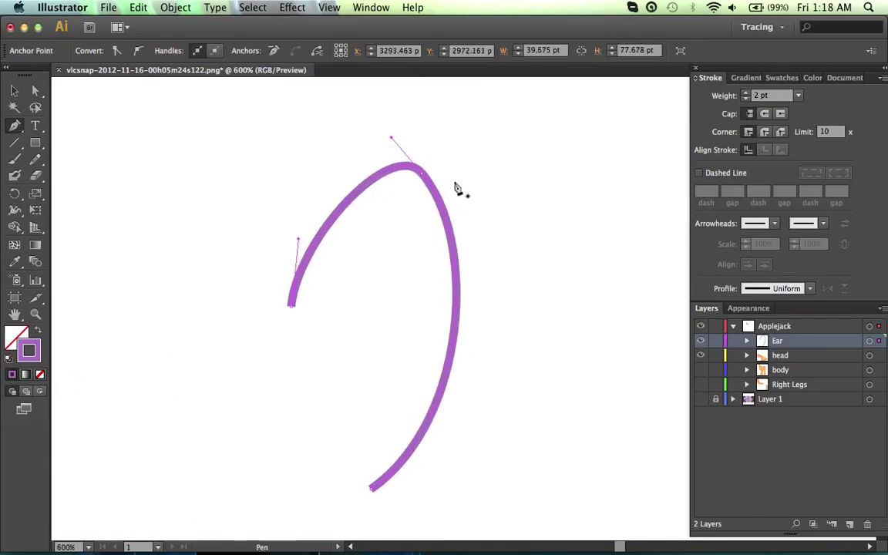
click(702, 399)
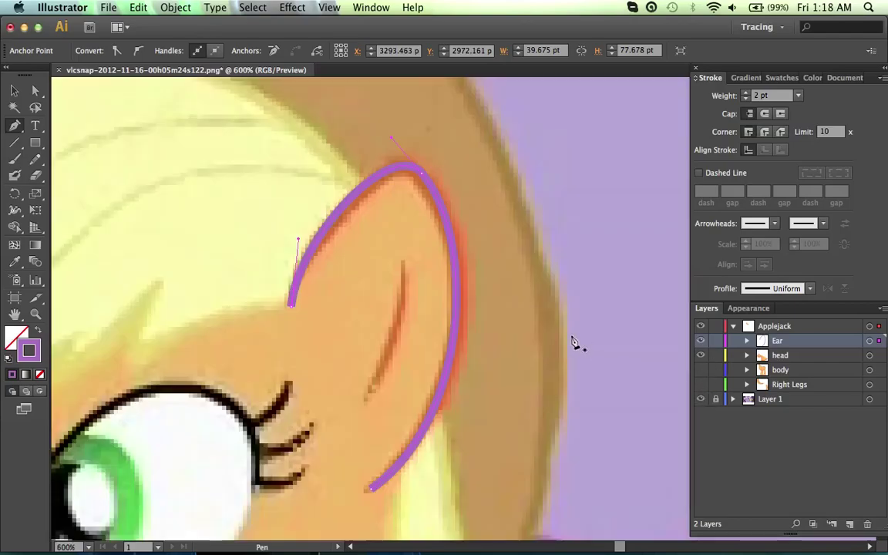
super+click(569, 336)
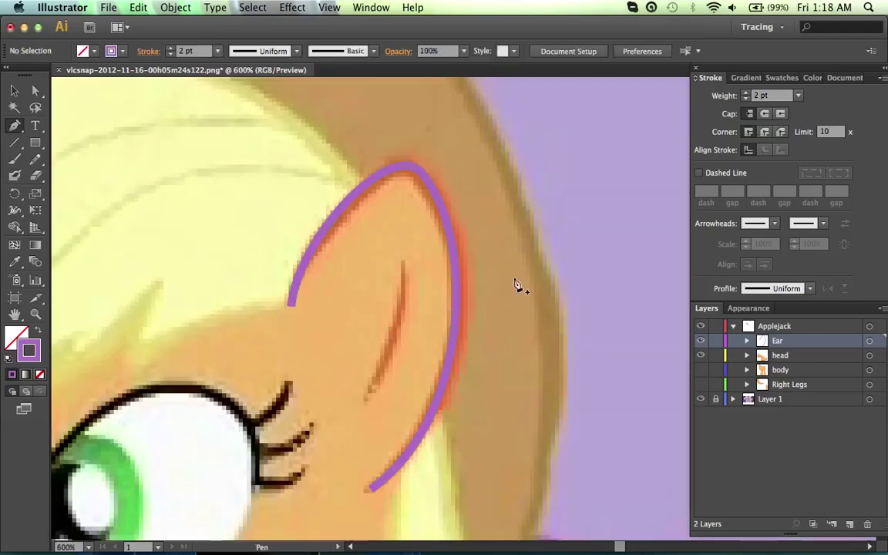
Add an anchor midway along the ear's outer edge, pull it outward to make the ear about 40.6 pt wide, and deselect.
super+click(457, 277)
scroll(471, 367, down, 3)
scroll(471, 370, up, 1)
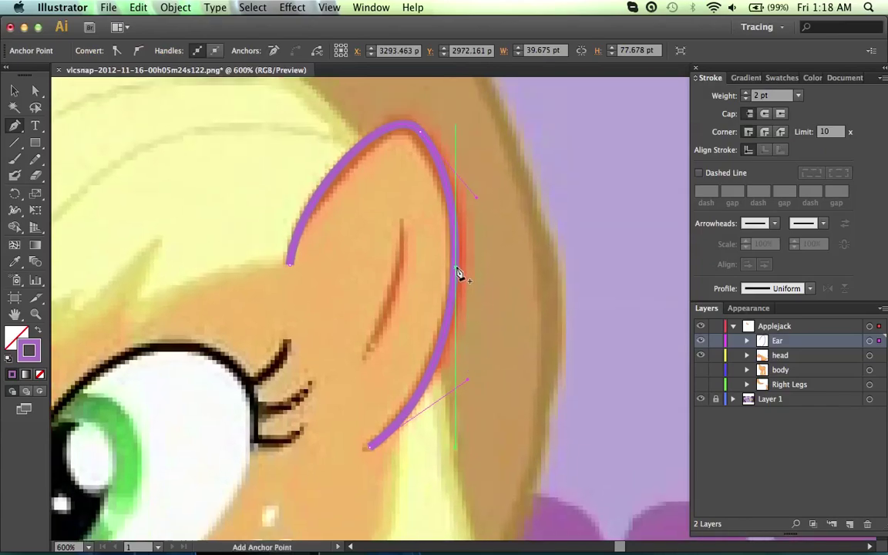
click(457, 274)
drag(456, 271, 460, 271)
super+click(511, 280)
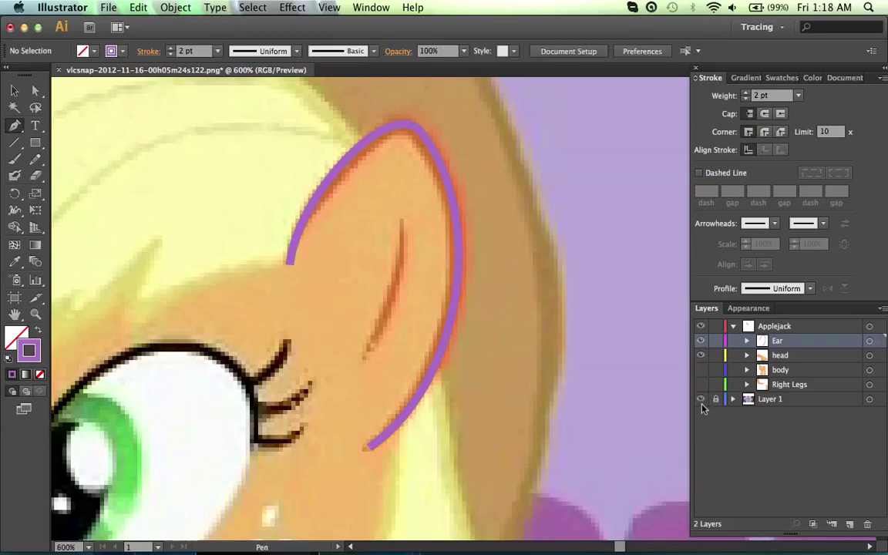
Check the ear outline with the reference image hidden, show the image again, and slightly lengthen the handle of the outline's mane-side end.
super+click(412, 131)
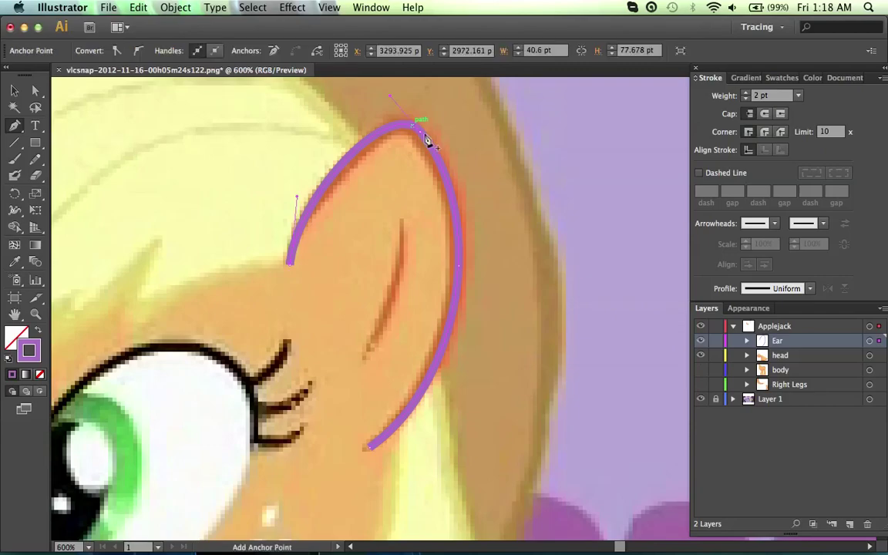
click(701, 399)
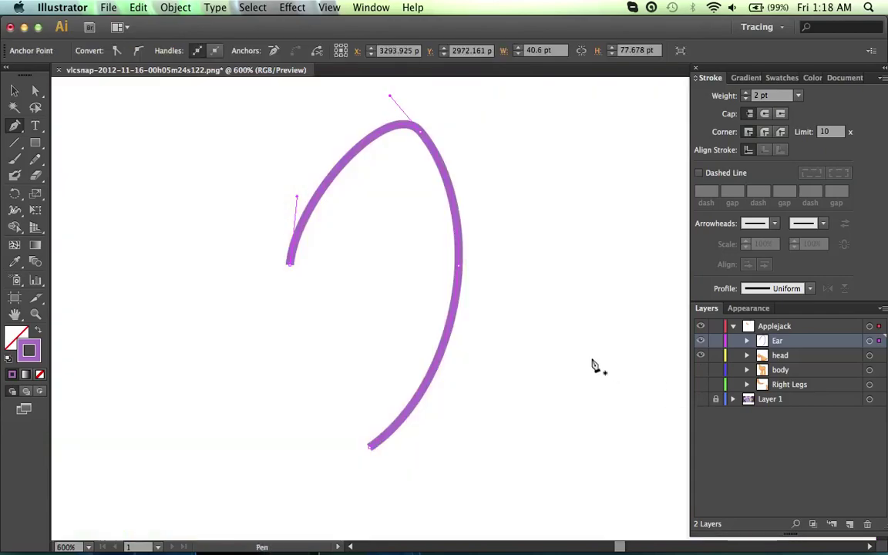
super+click(592, 365)
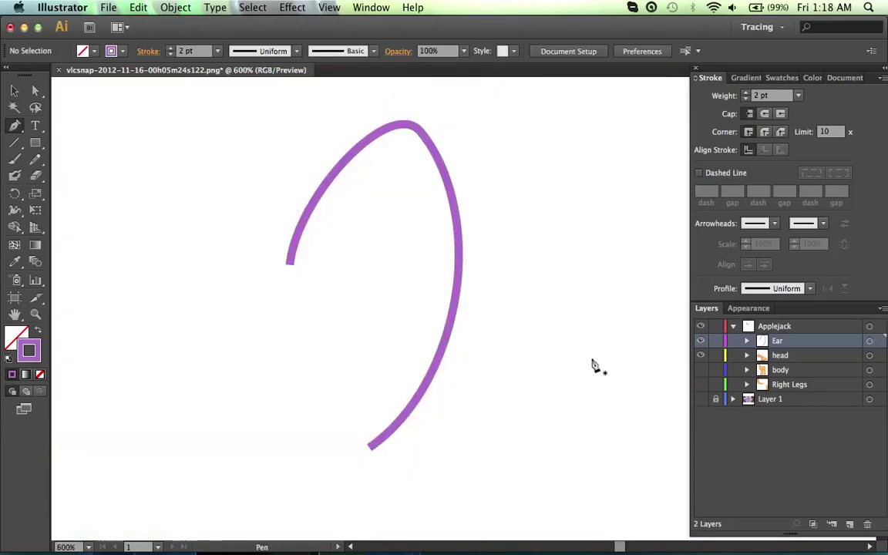
click(701, 399)
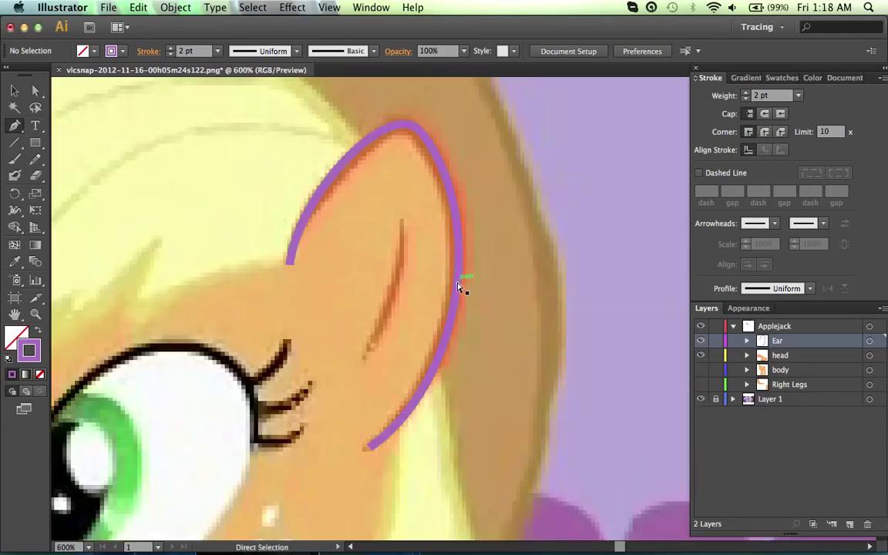
super+click(462, 290)
click(458, 270)
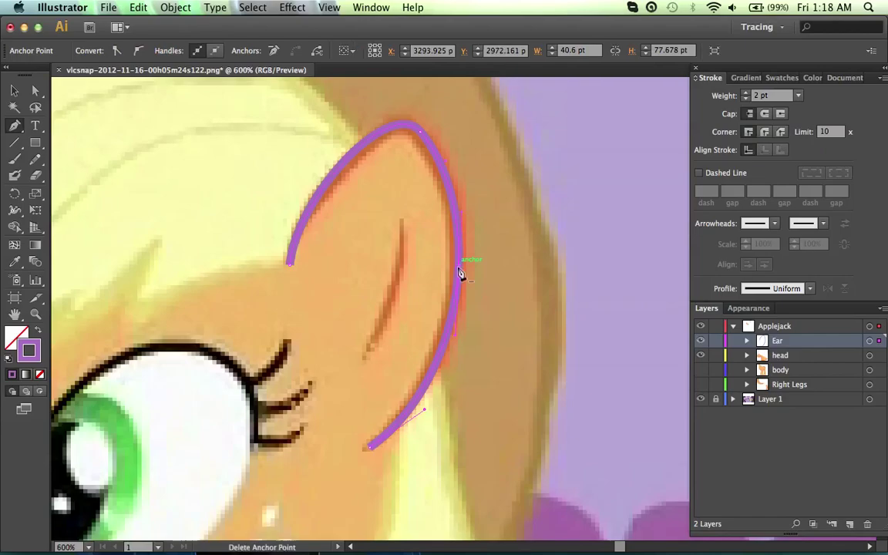
super+click(421, 133)
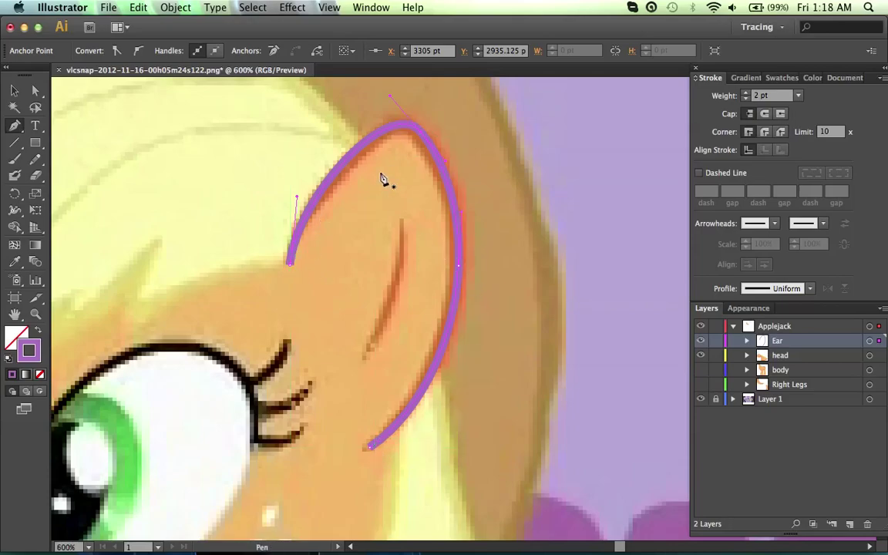
drag(299, 199, 298, 192)
super+click(410, 205)
Add an anchor low on the ear's outer edge and another midway along its mane side, and expand the Ear sublayer.
scroll(412, 212, down, 3)
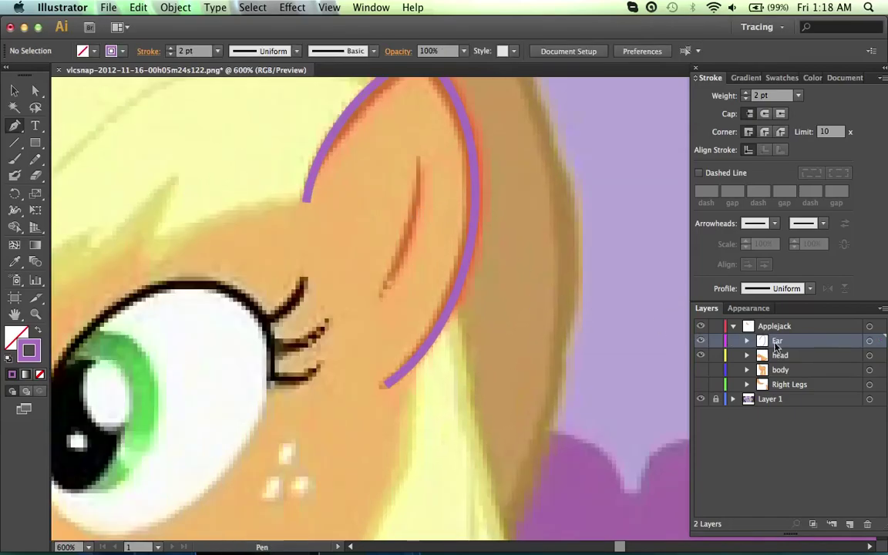
super+click(435, 352)
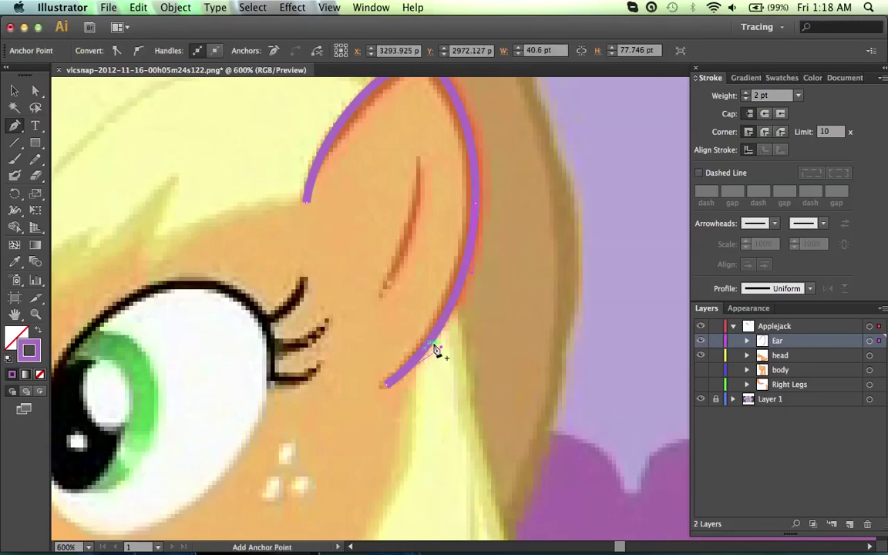
click(446, 328)
scroll(408, 285, up, 3)
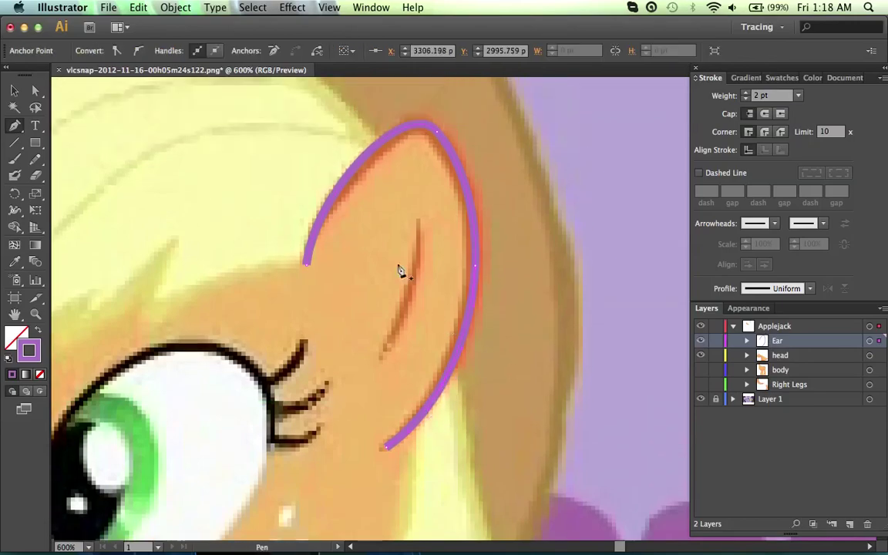
click(337, 197)
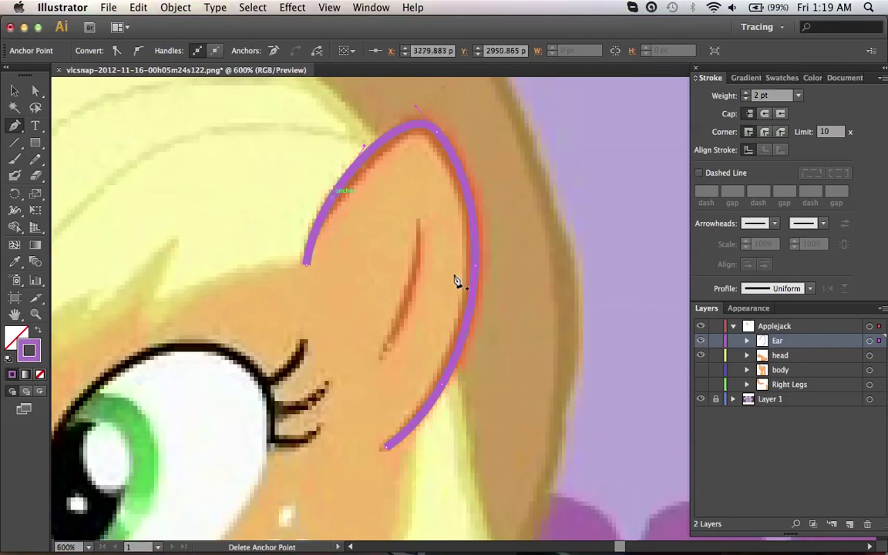
scroll(458, 281, down, 3)
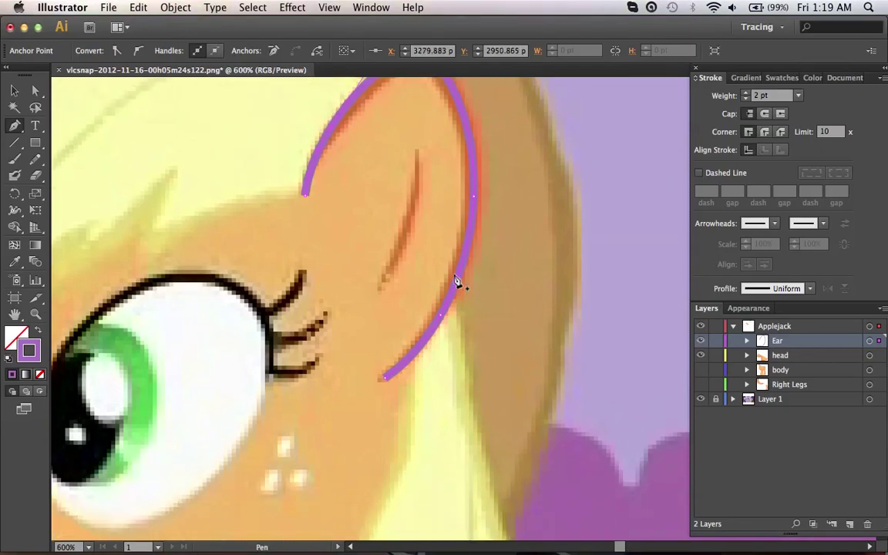
click(746, 340)
key(super+shift+a)
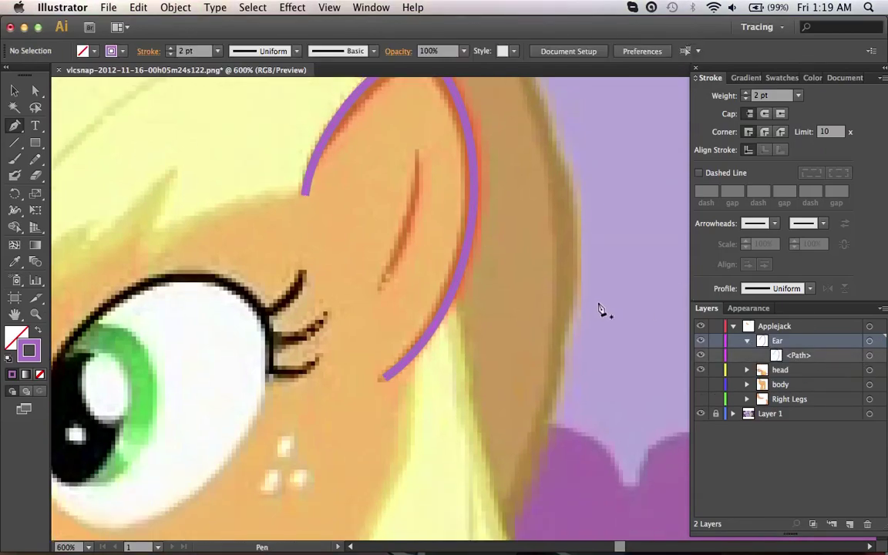
key(shift+x)
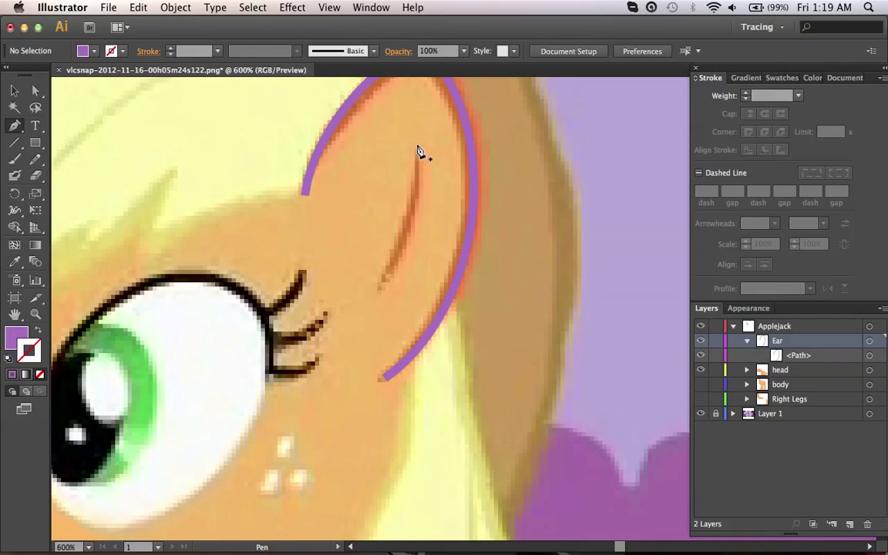
drag(421, 160, 422, 160)
key(super+z)
key(shift+x)
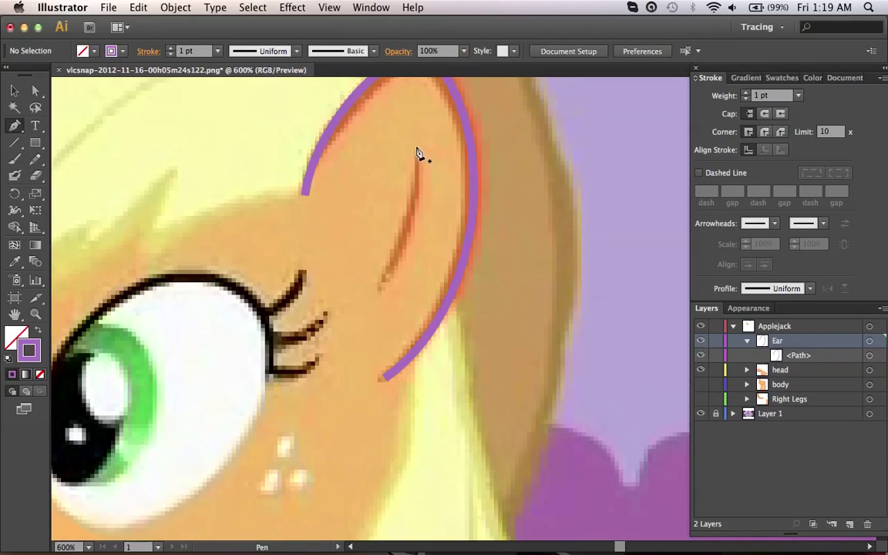
Draw the inner-ear crease as one curved, unfilled path along the reference line and give its stroke the width profile tapered at both ends.
drag(420, 166, 424, 173)
mouse_move(380, 285)
mouse_down()
mouse_move(369, 297)
mouse_move(386, 293)
mouse_move(375, 288)
mouse_move(346, 313)
mouse_up()
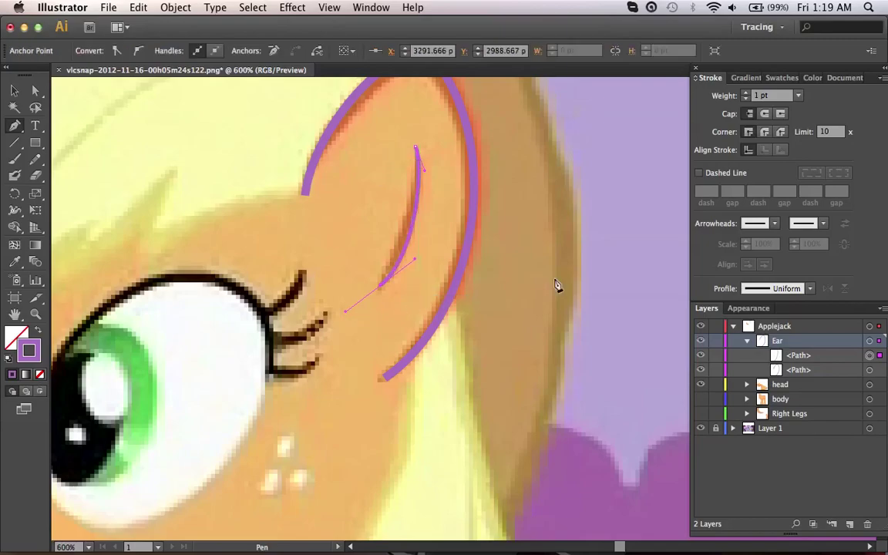
click(869, 357)
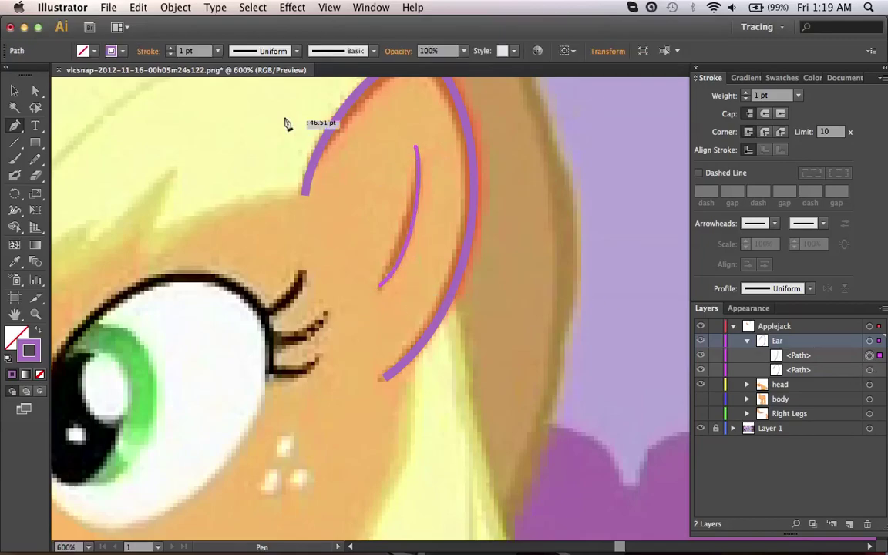
click(298, 52)
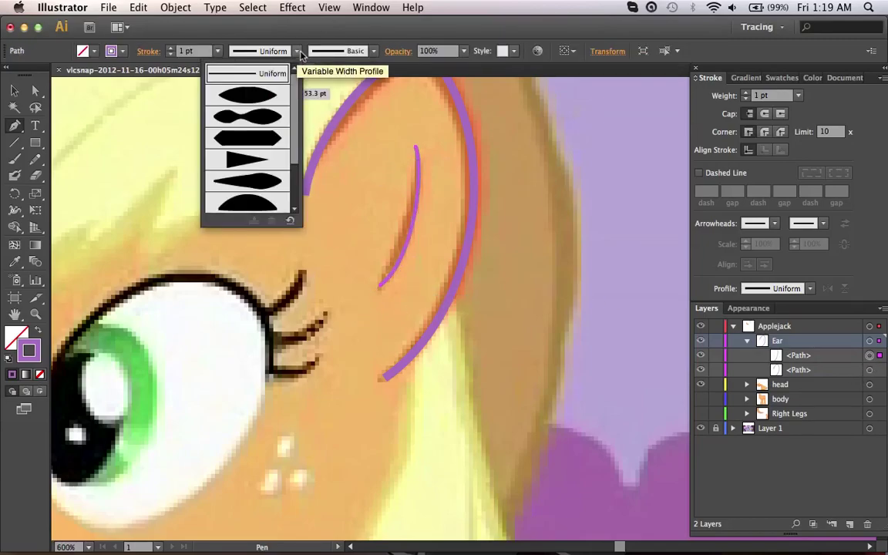
click(270, 100)
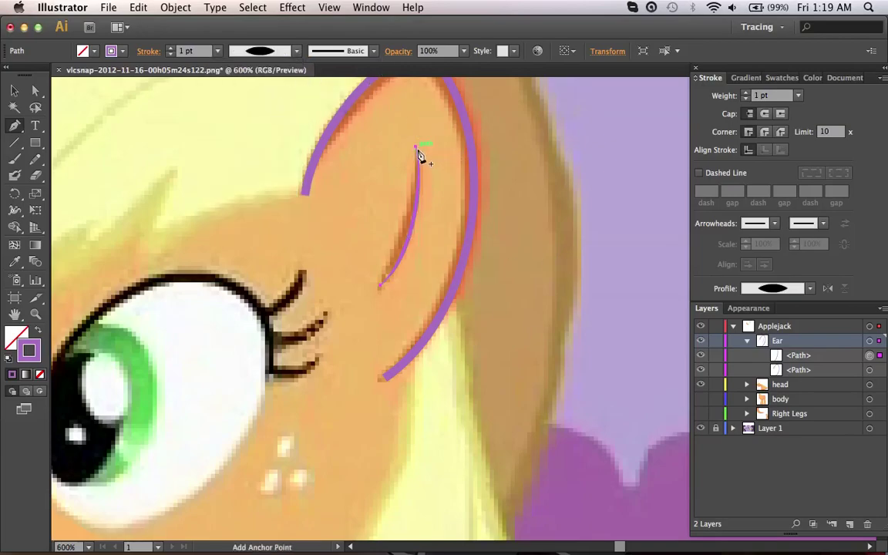
Set the inner-ear crease's stroke weight to 2 pt and deselect the path.
click(218, 51)
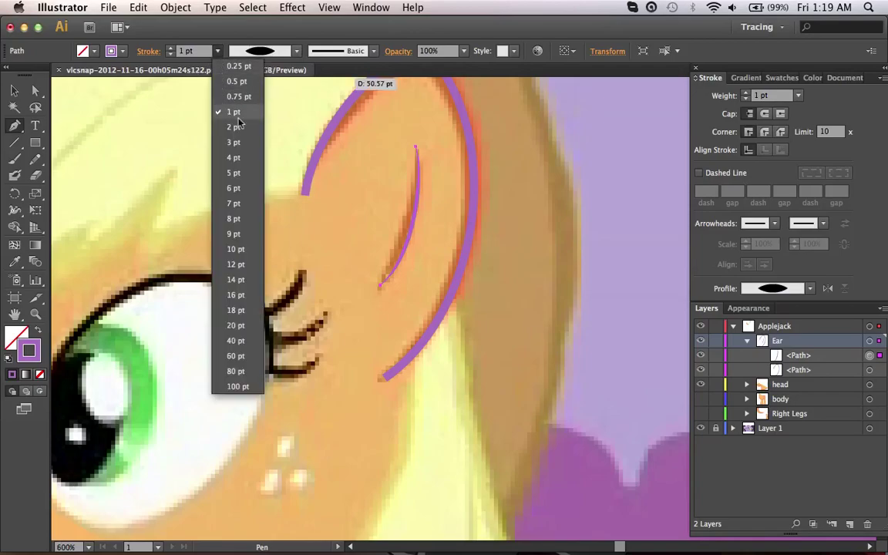
click(238, 131)
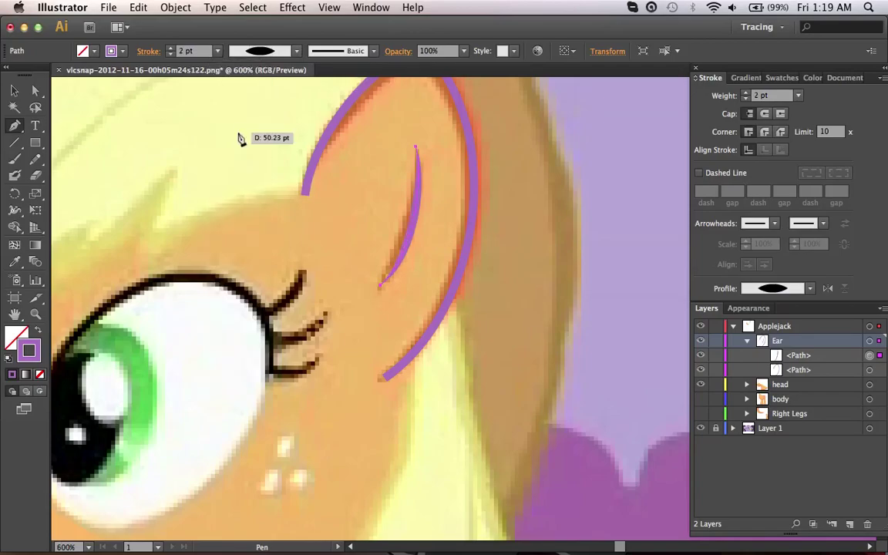
super+click(389, 227)
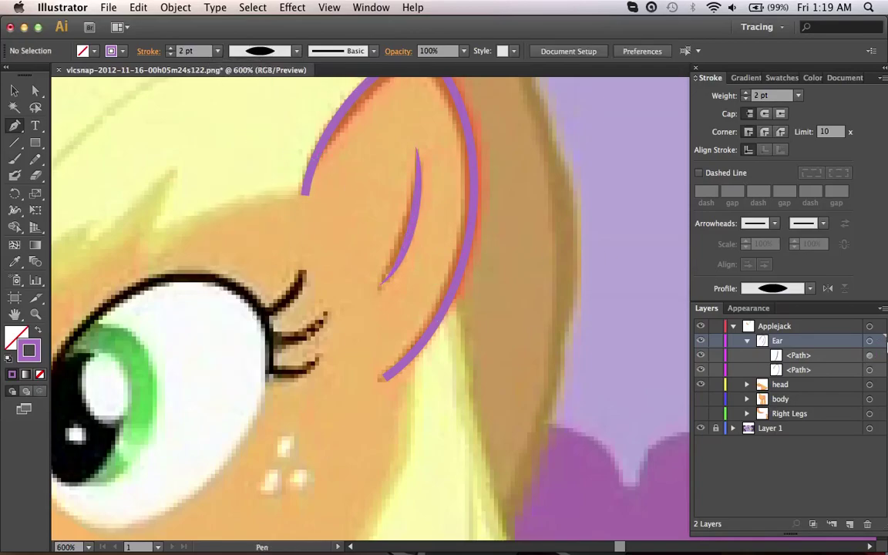
Shift the inner-ear crease slightly toward the mane, rotate it slightly clockwise to follow the reference line, and deselect it.
click(869, 356)
drag(414, 233, 404, 231)
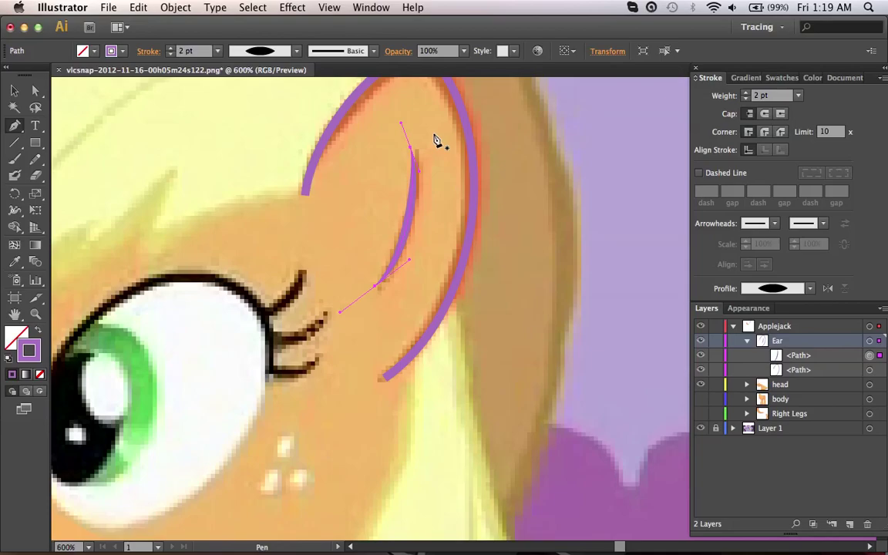
key(a)
key(v)
drag(420, 143, 418, 146)
key(a)
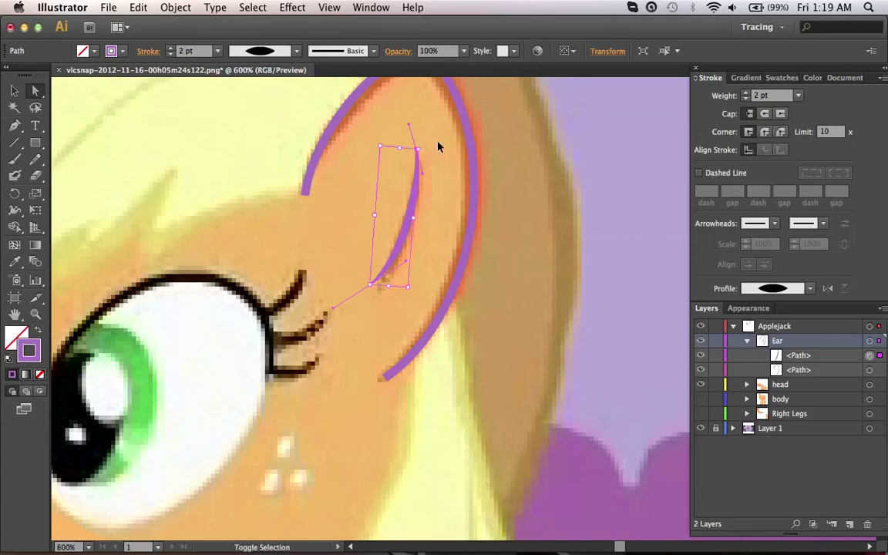
key(super+shift+a)
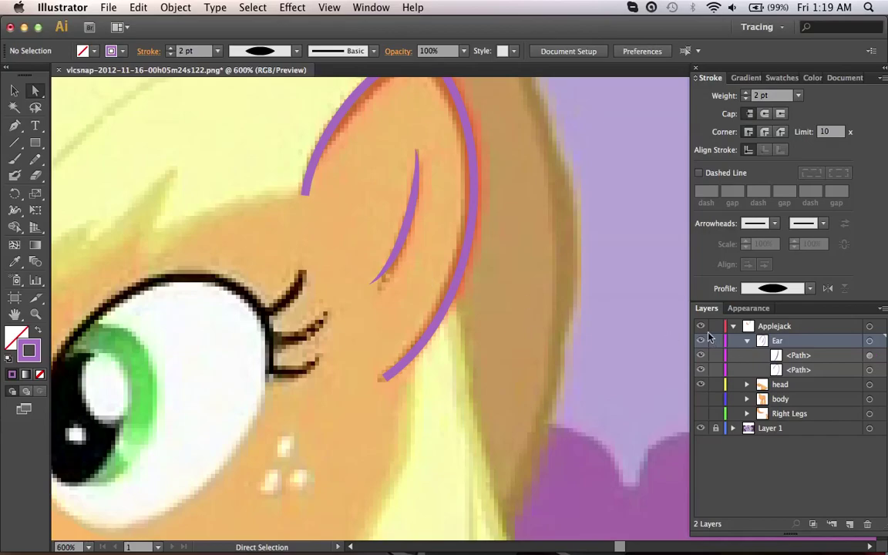
Recolour the strokes of the ear outline and the inner-ear crease with the dark orange-red swatch, and deselect.
click(870, 370)
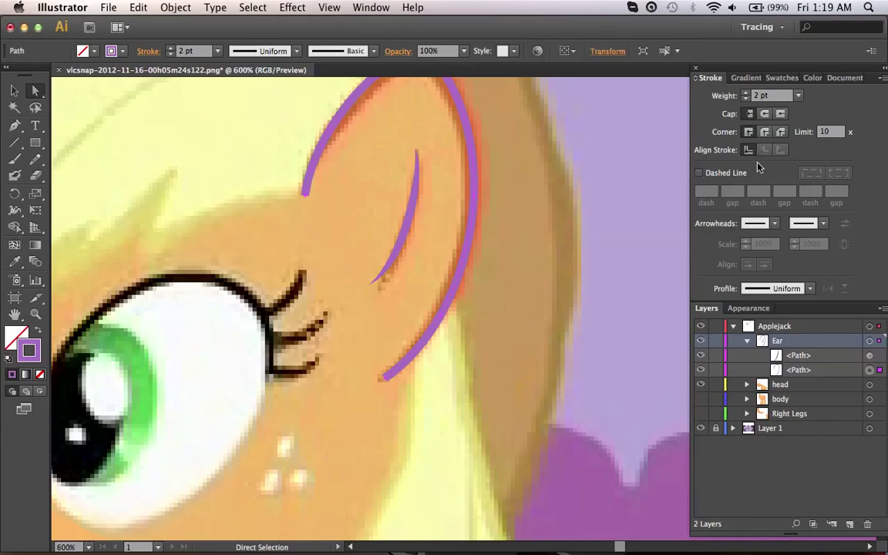
click(778, 79)
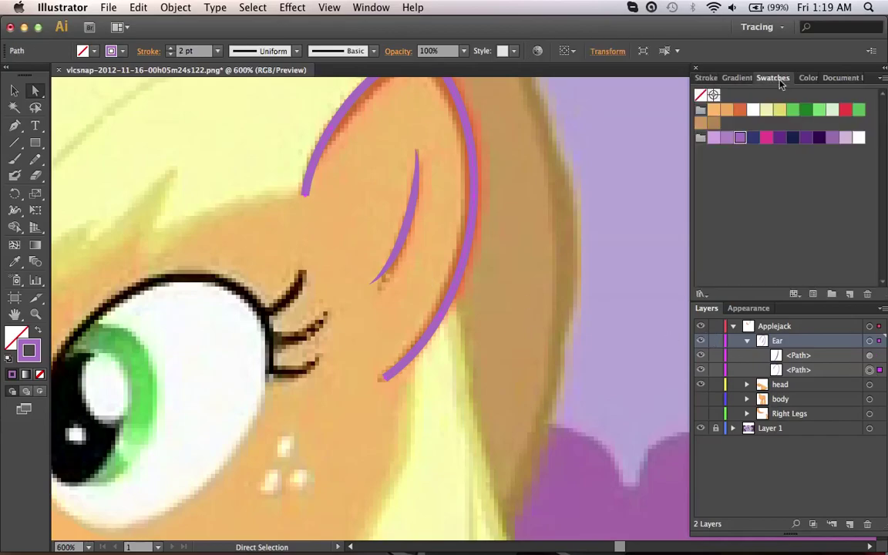
click(740, 112)
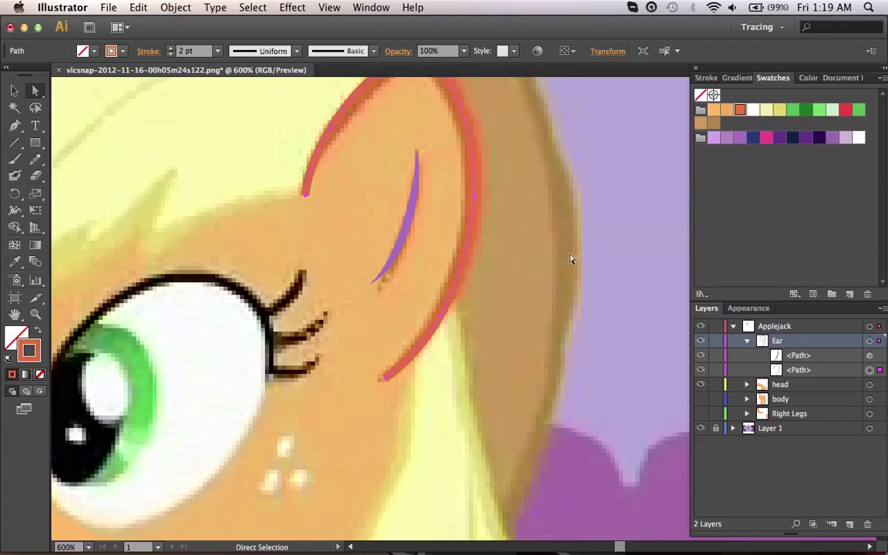
click(412, 207)
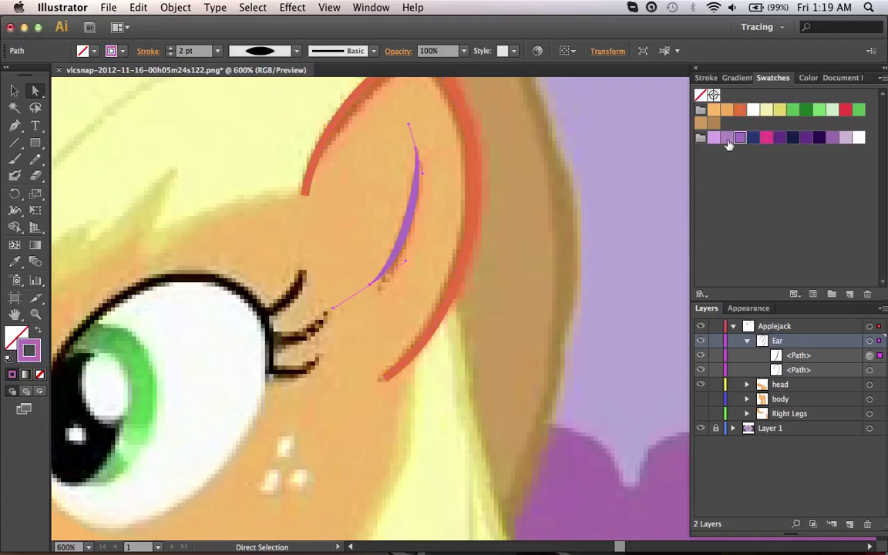
click(740, 111)
scroll(582, 213, up, 3)
click(580, 208)
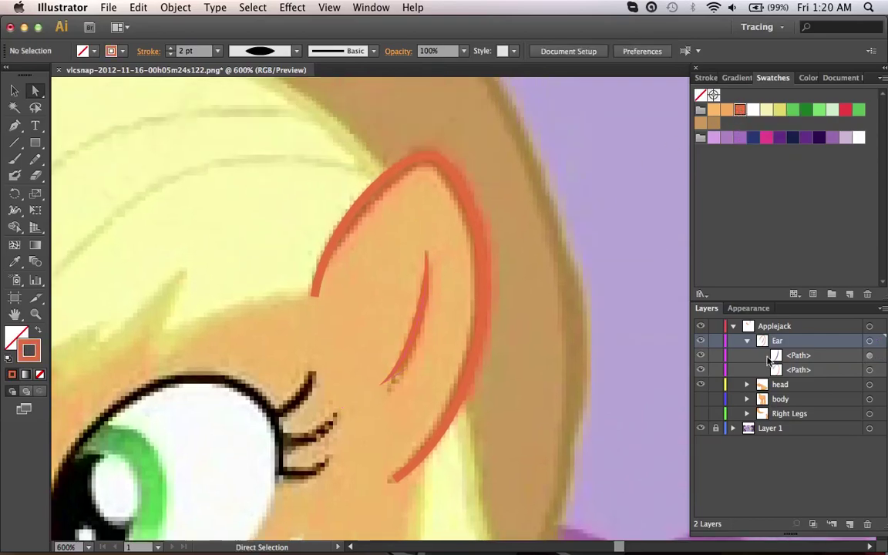
Fill the ear outline with the lightest orange swatch and add the inner-ear crease to the selection.
click(872, 371)
click(714, 111)
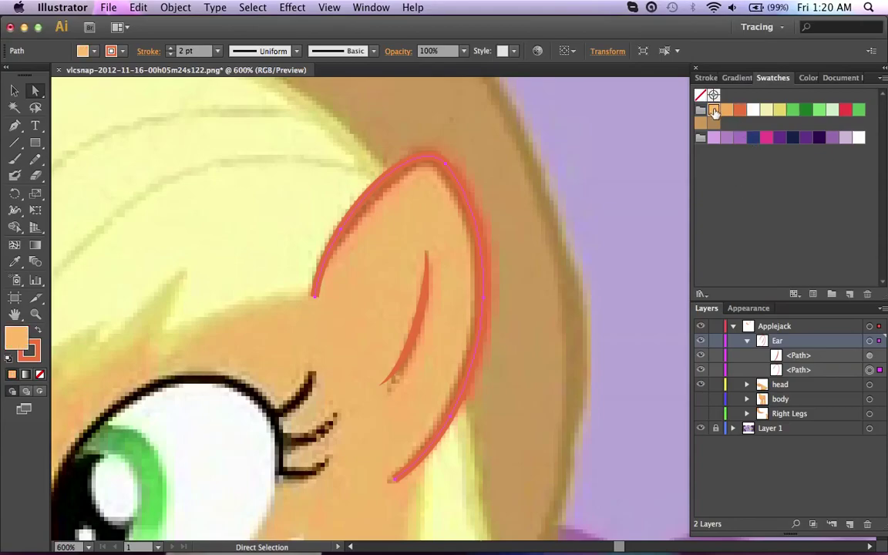
shift+click(426, 273)
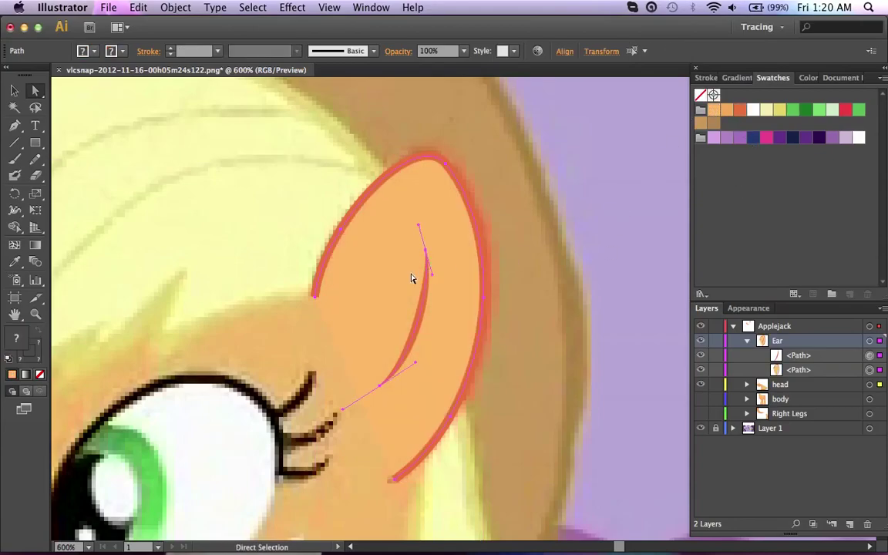
Taper the ear outline's stroke to a point at its mane-side end with the Width tool.
key(shift+w)
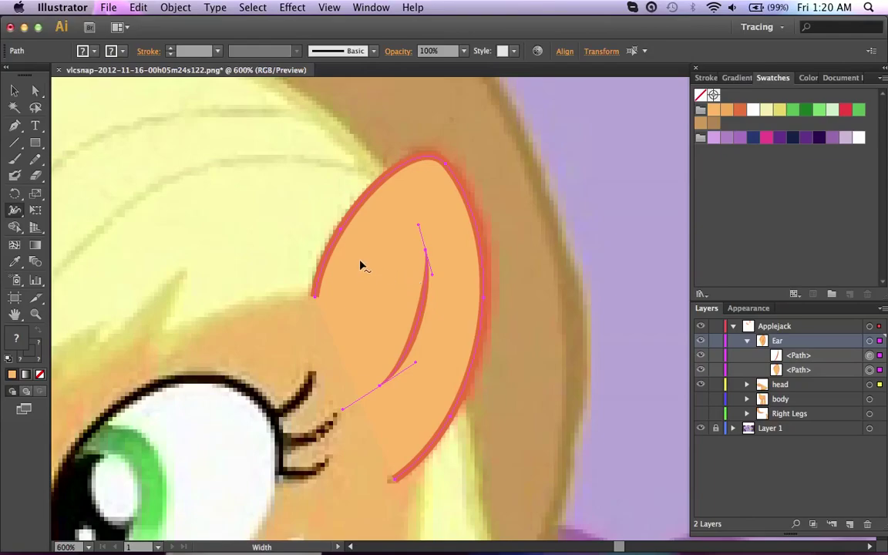
key(ctrl+equal)
key(ctrl+equal)
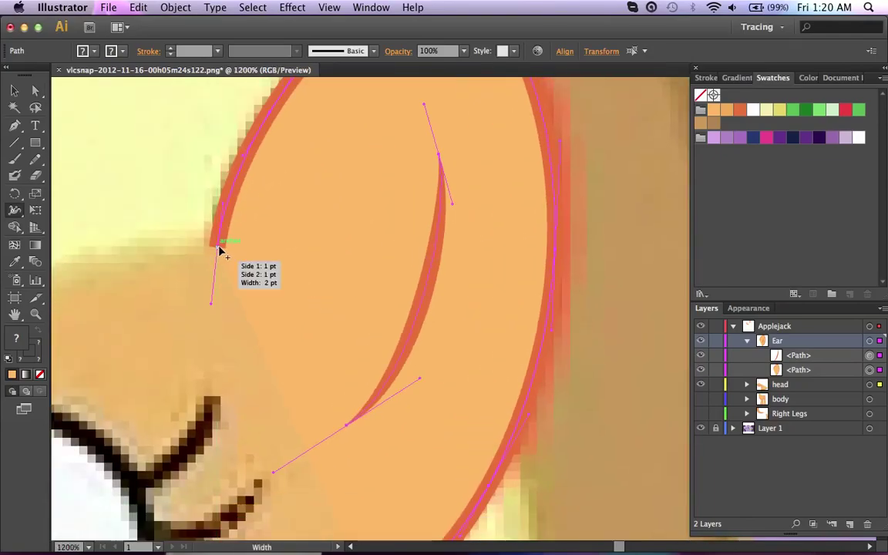
double_click(218, 248)
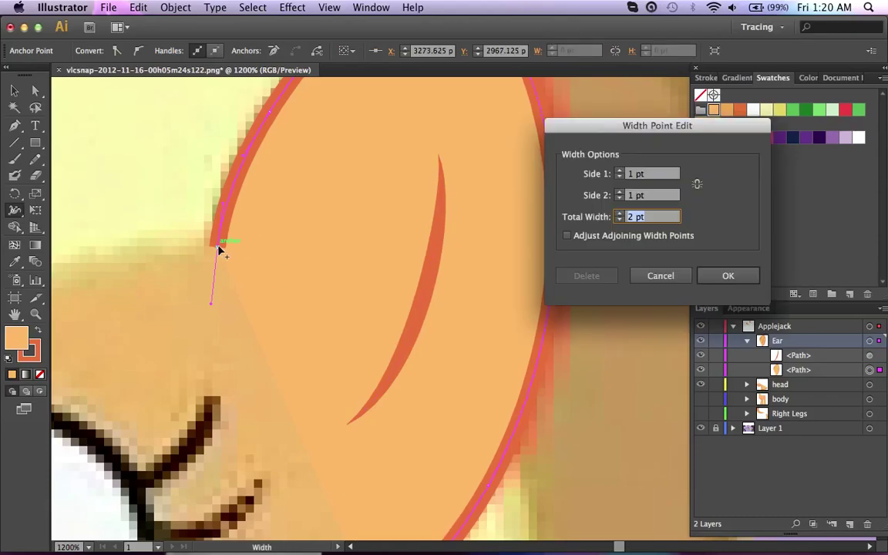
key(Return)
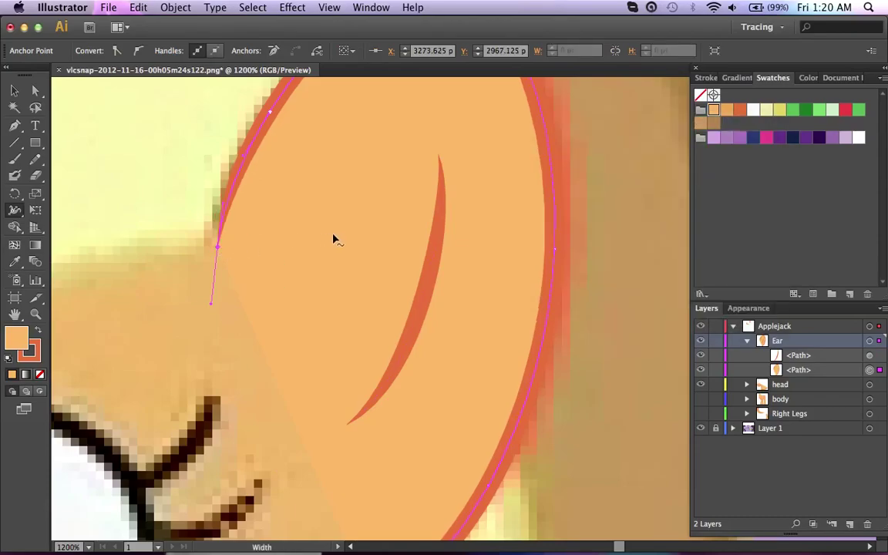
Taper the ear outline's stroke to a point at its lower end by giving that width point a total width of 0.
scroll(333, 239, down, 2)
scroll(333, 239, down, 4)
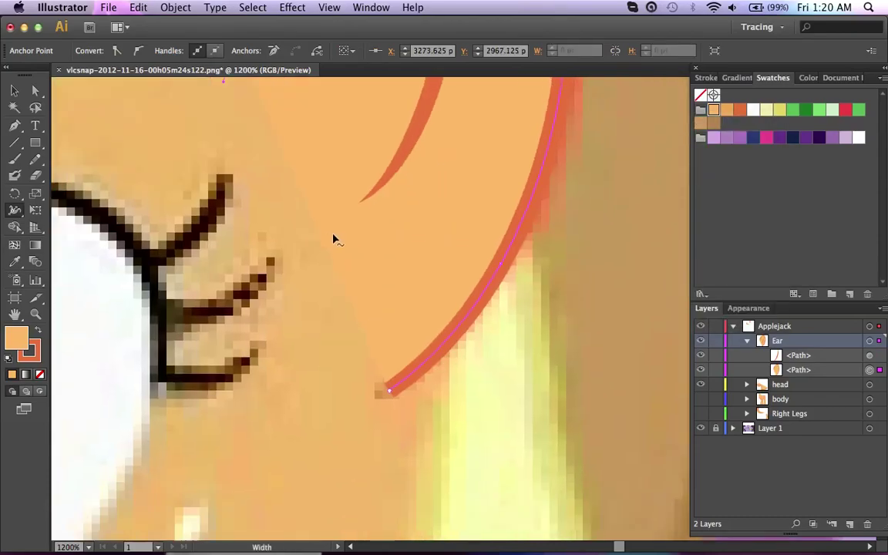
double_click(390, 394)
text(0)
key(Return)
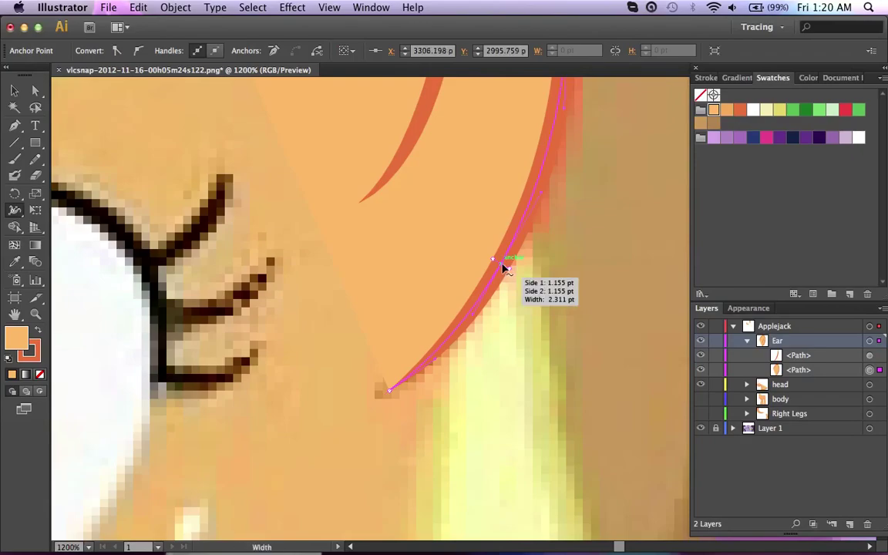
Set the ear outline's total stroke width to 2 pt at the width points on its outer edge and at the ear tip.
double_click(505, 267)
text(2)
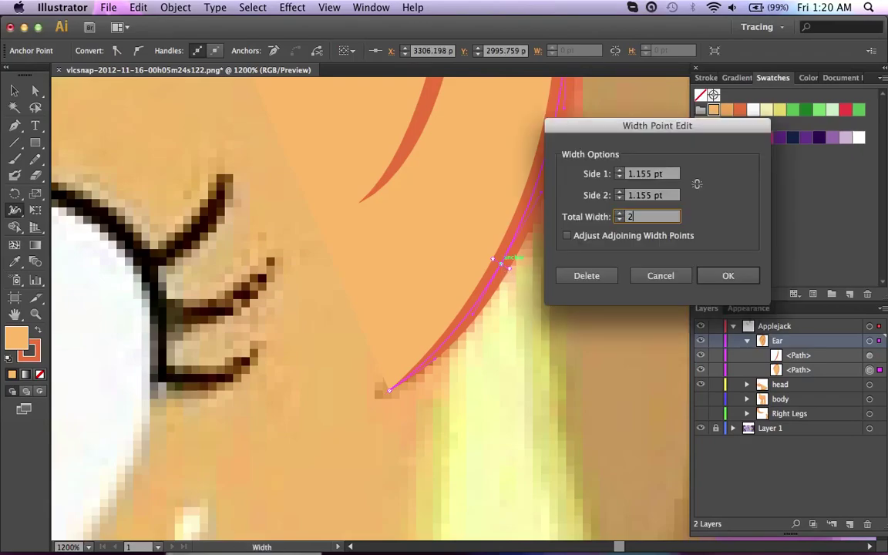
key(Return)
scroll(513, 256, up, 5)
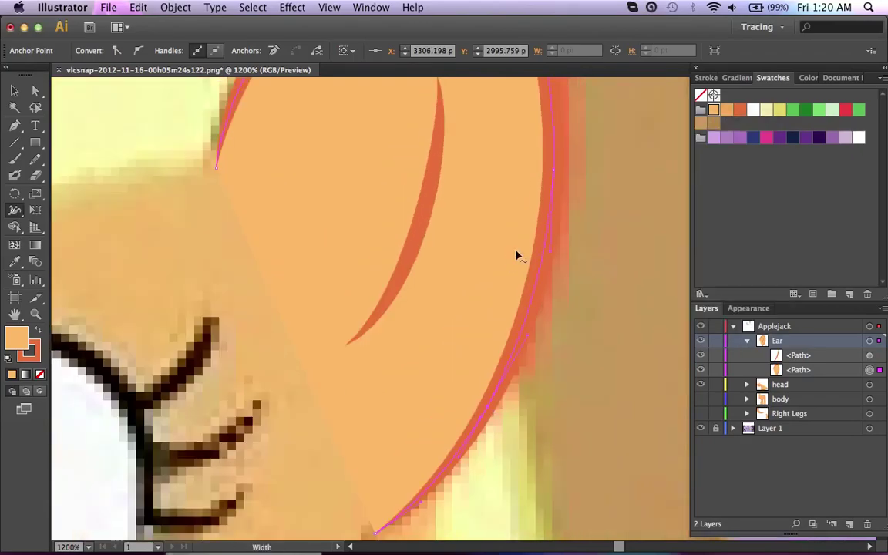
double_click(556, 172)
key(Return)
scroll(556, 169, up, 8)
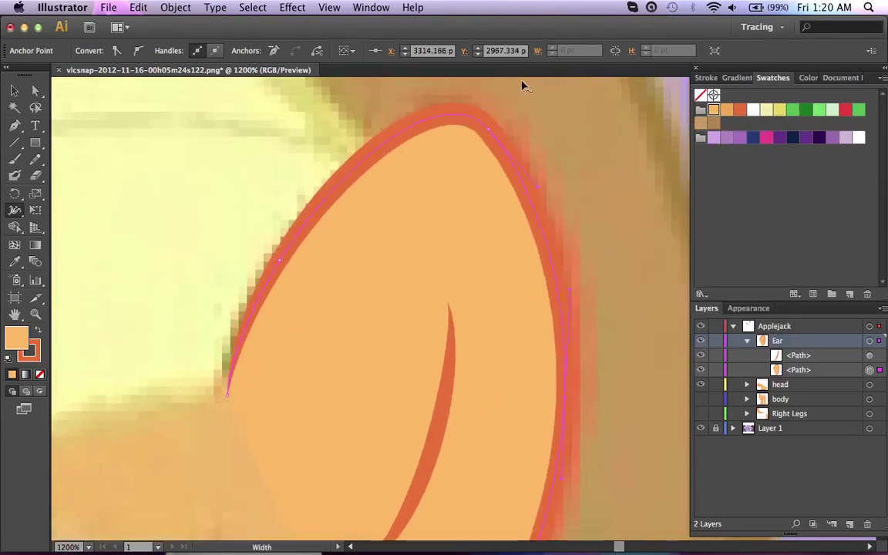
super+click(488, 130)
double_click(489, 131)
text(2)
key(Return)
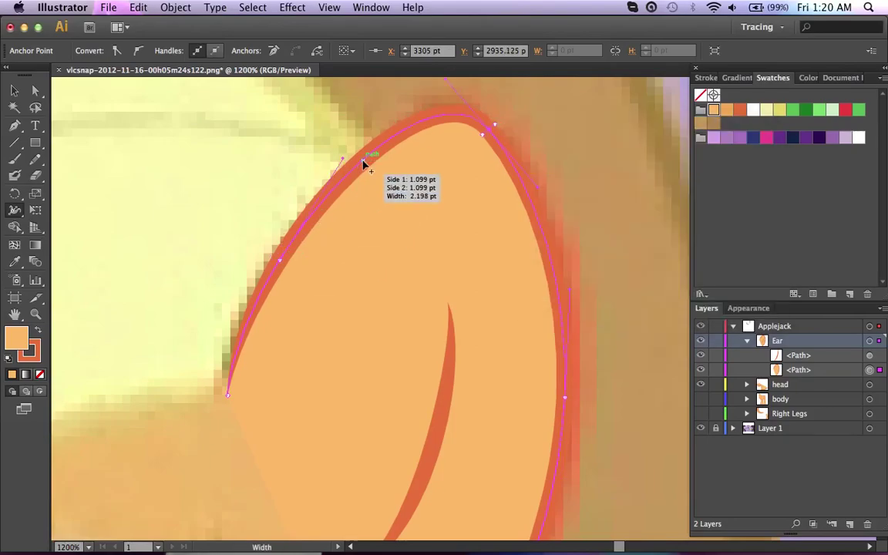
scroll(541, 228, down, 5)
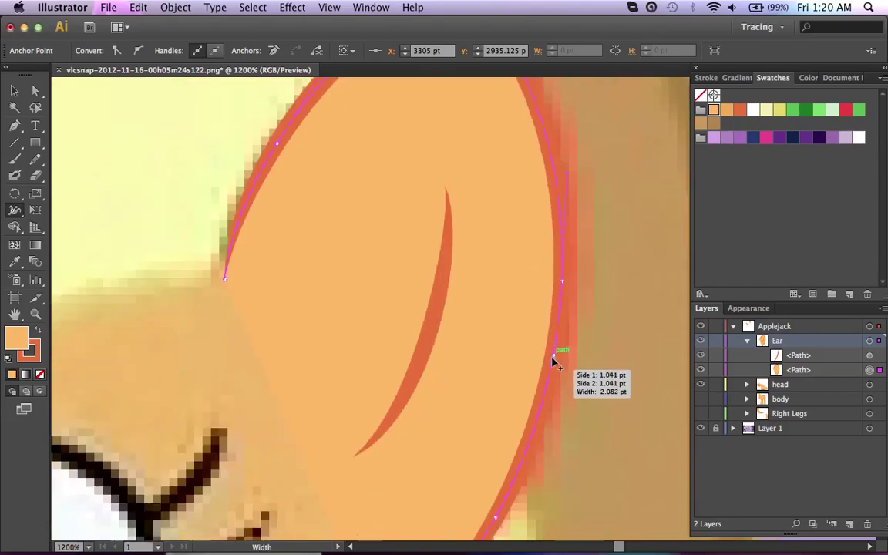
scroll(550, 378, down, 2)
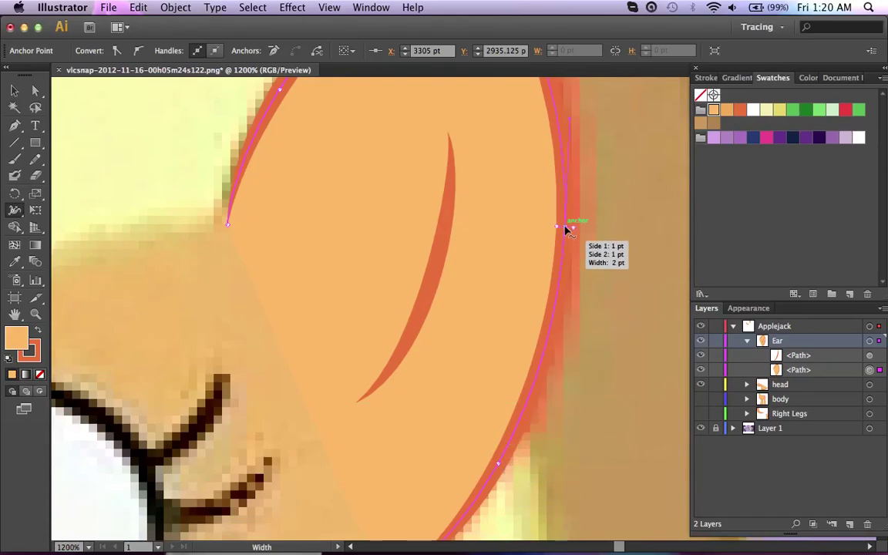
scroll(566, 230, up, 8)
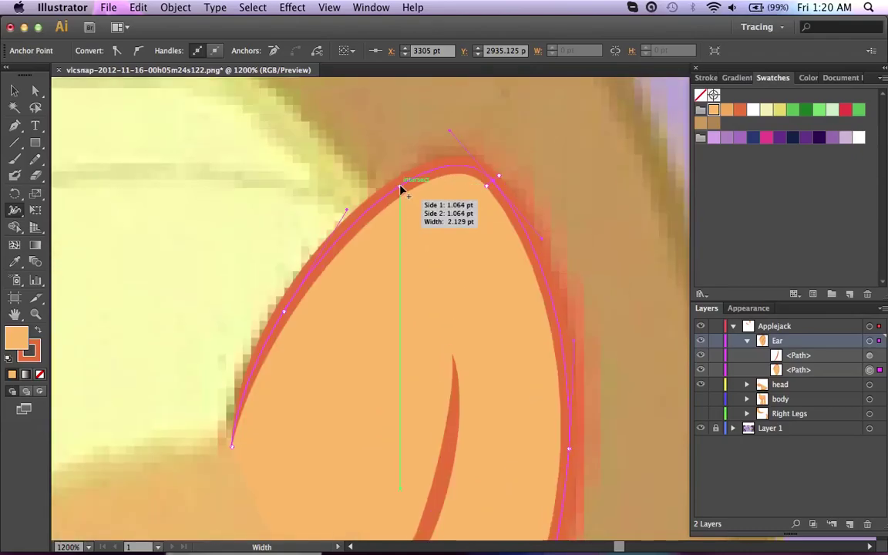
Show the body and Right Legs sublayers, hide the reference image layer, and deselect the ear outline to view the artwork alone.
key(super+minus)
key(super+minus)
key(super+minus)
key(super+minus)
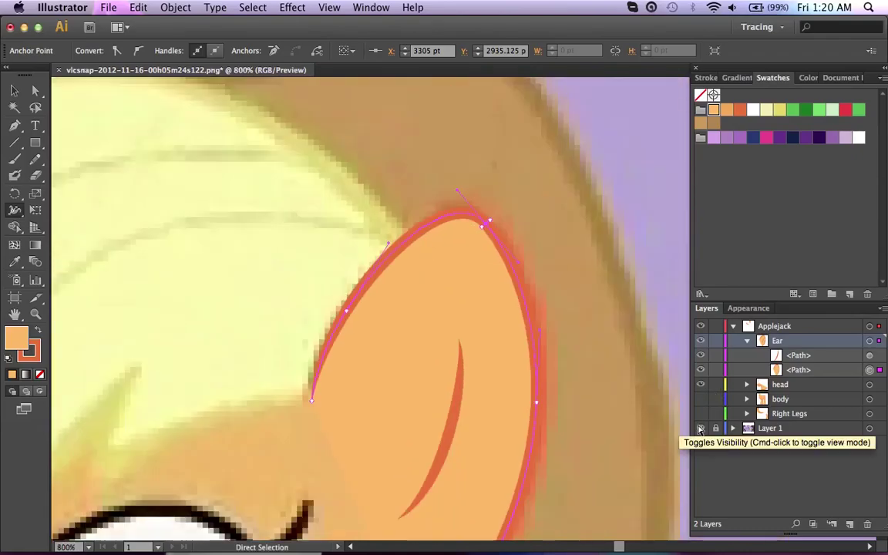
scroll(441, 444, down, 5)
scroll(443, 445, down, 7)
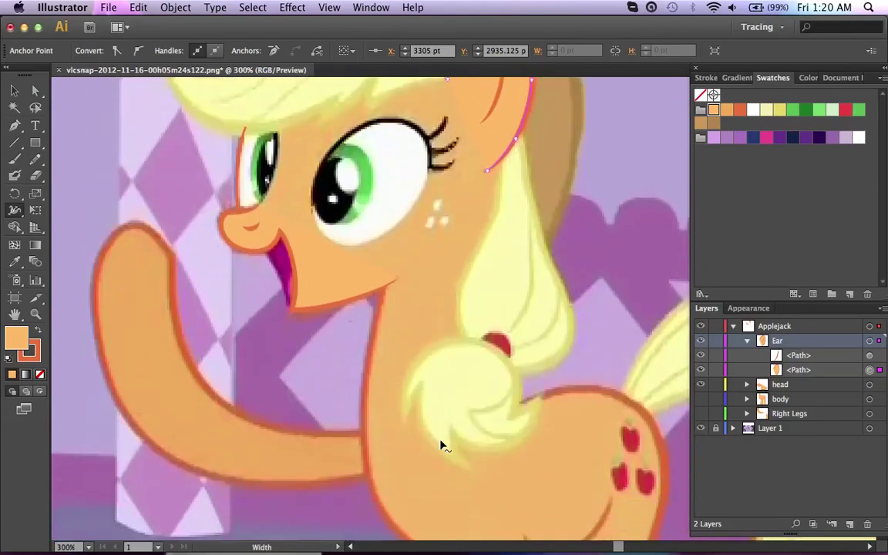
click(702, 399)
click(702, 414)
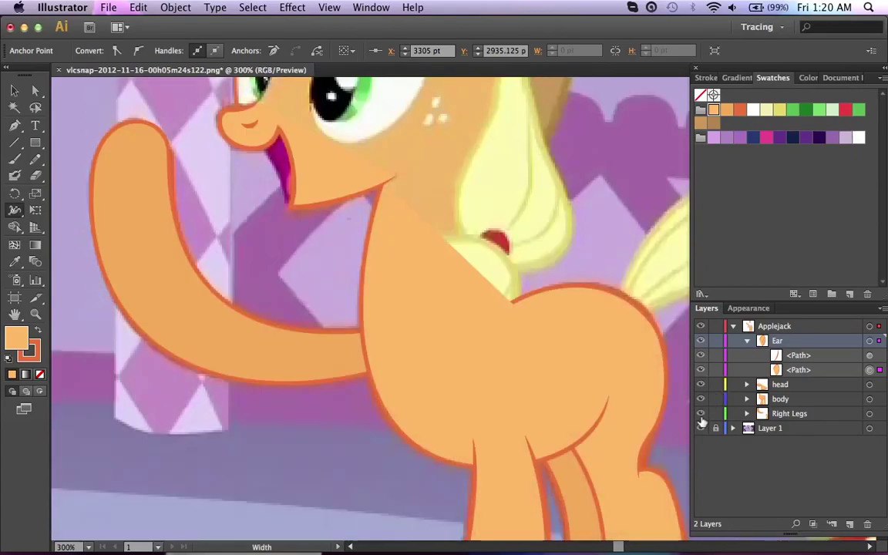
click(700, 428)
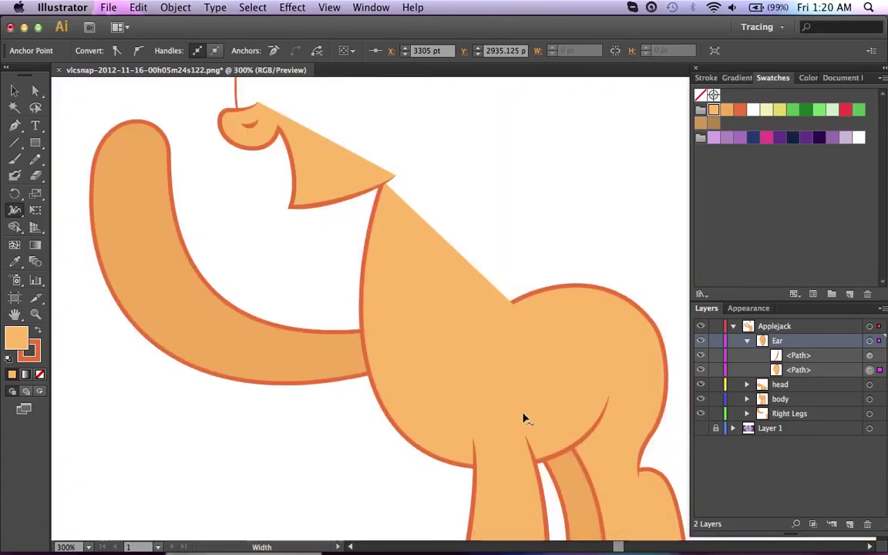
key(super+shift+a)
scroll(523, 418, up, 4)
scroll(483, 335, up, 5)
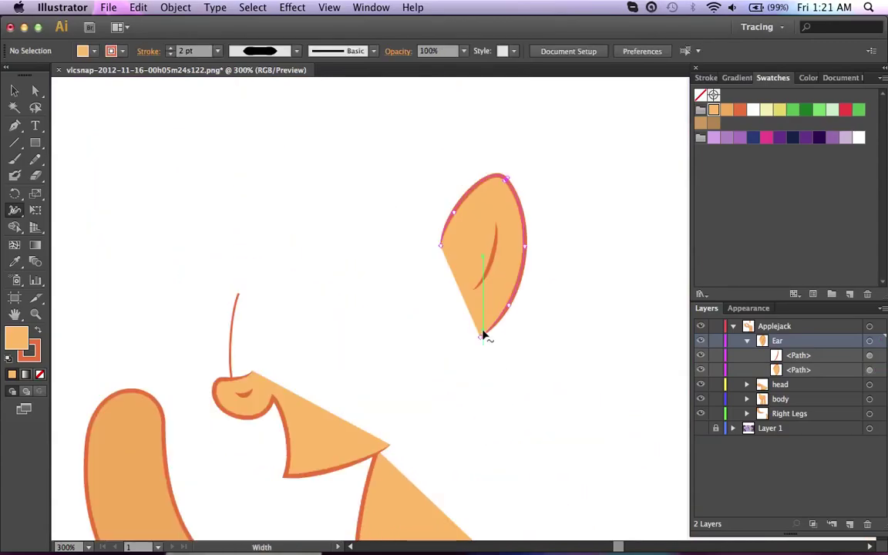
scroll(483, 334, down, 7)
scroll(483, 334, right, 4)
scroll(483, 334, left, 2)
scroll(483, 335, up, 2)
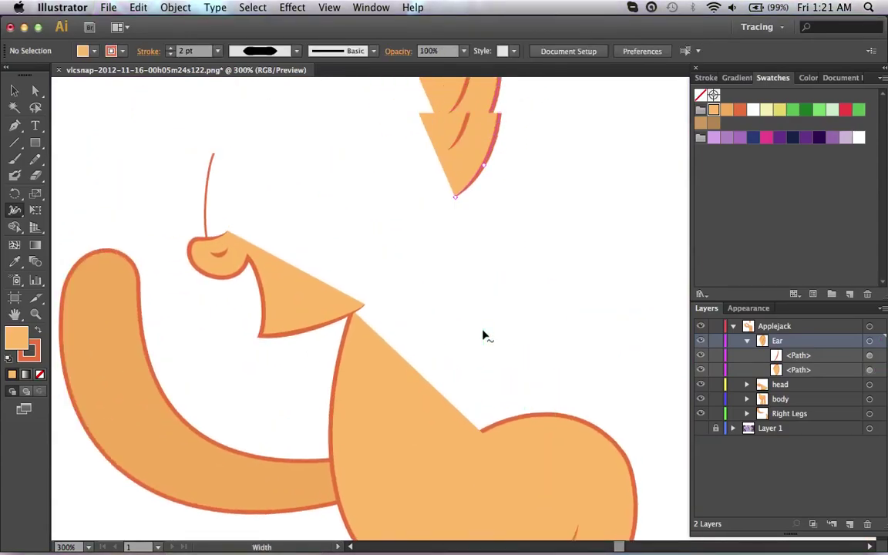
Prepare the Pen tool with the light orange fill and no stroke.
key(p)
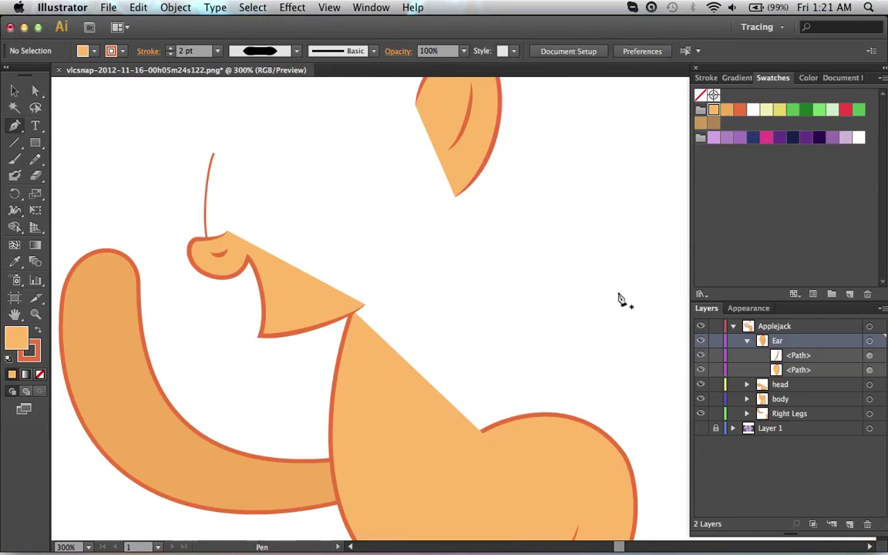
key(x)
key(slash)
key(x)
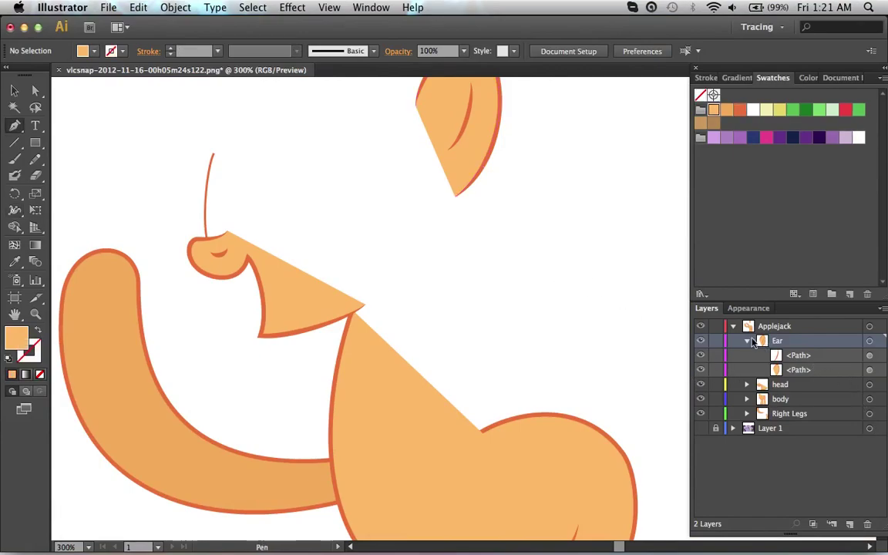
Show the reference image again and draw a closed, curved neck fill on the body sublayer from behind the jaw down into the chest.
click(700, 428)
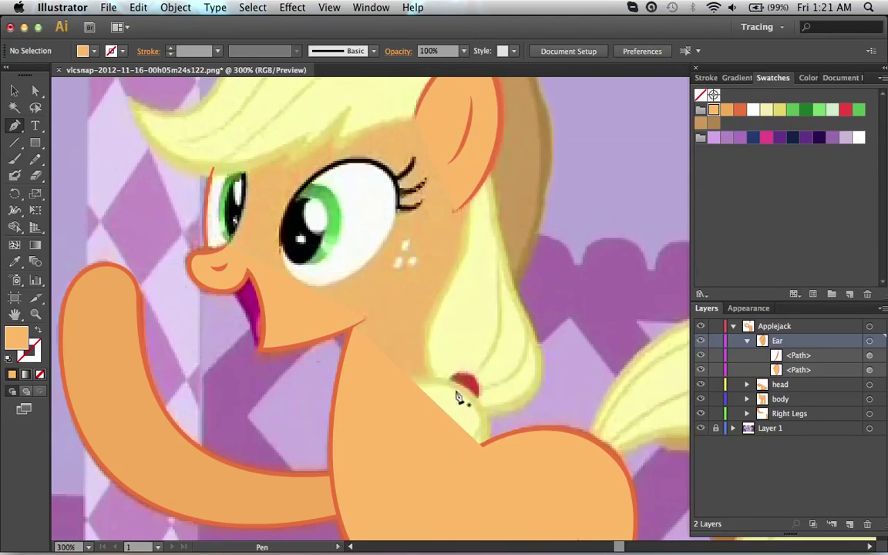
click(747, 398)
click(819, 401)
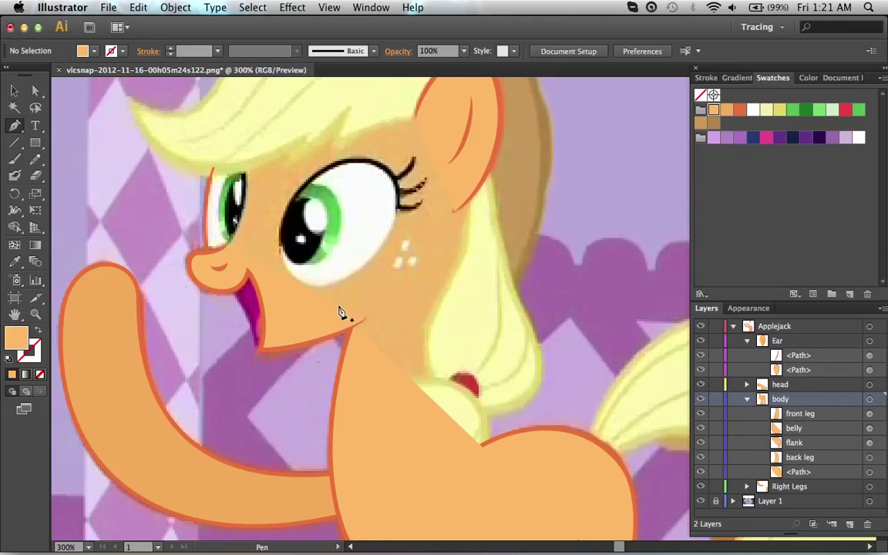
drag(338, 310, 348, 295)
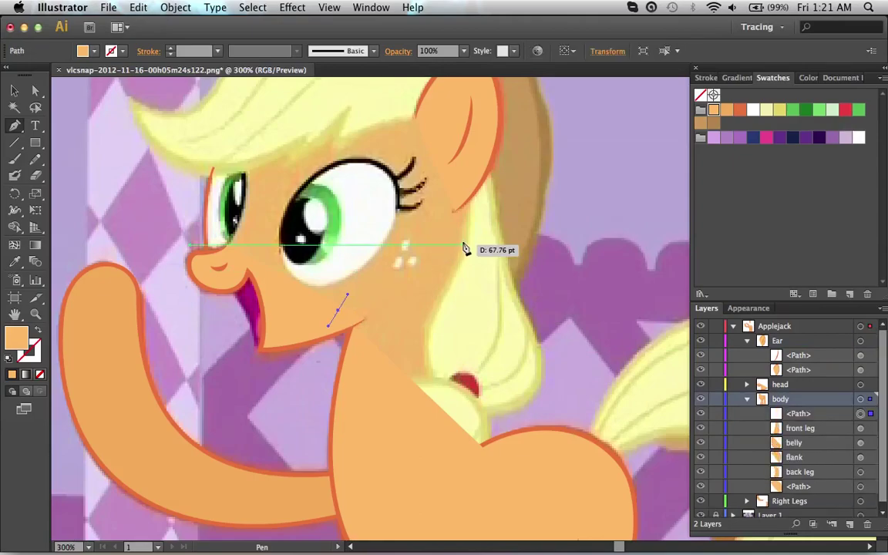
drag(467, 260, 460, 334)
scroll(445, 408, down, 2)
scroll(444, 408, down, 5)
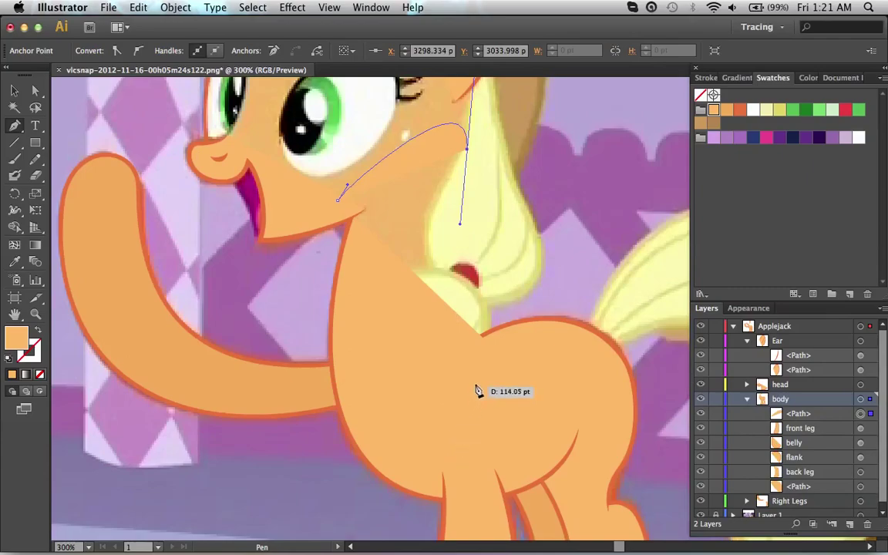
drag(483, 378, 495, 429)
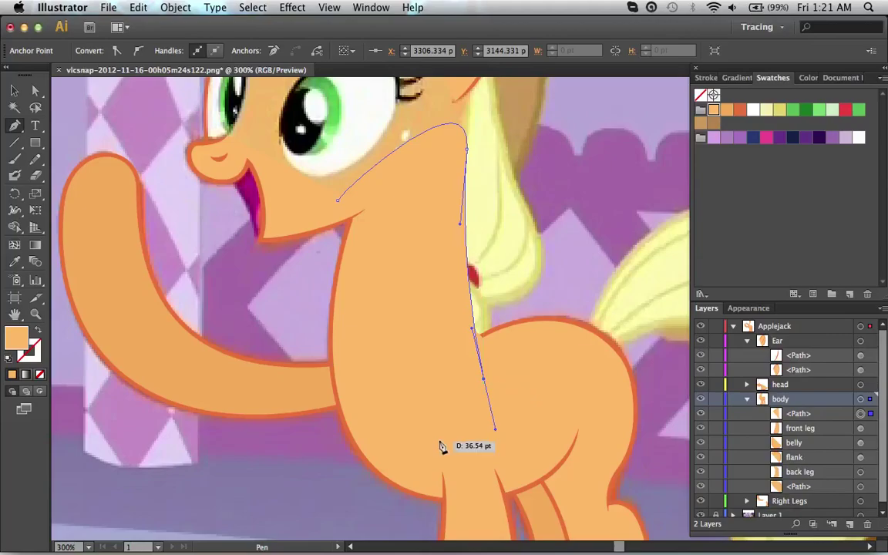
drag(358, 386, 345, 308)
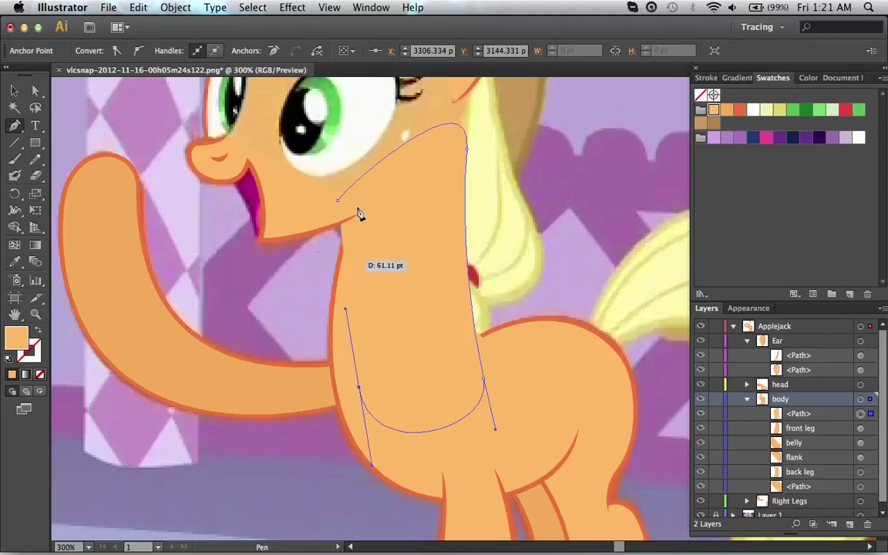
drag(355, 229, 357, 208)
scroll(377, 204, up, 3)
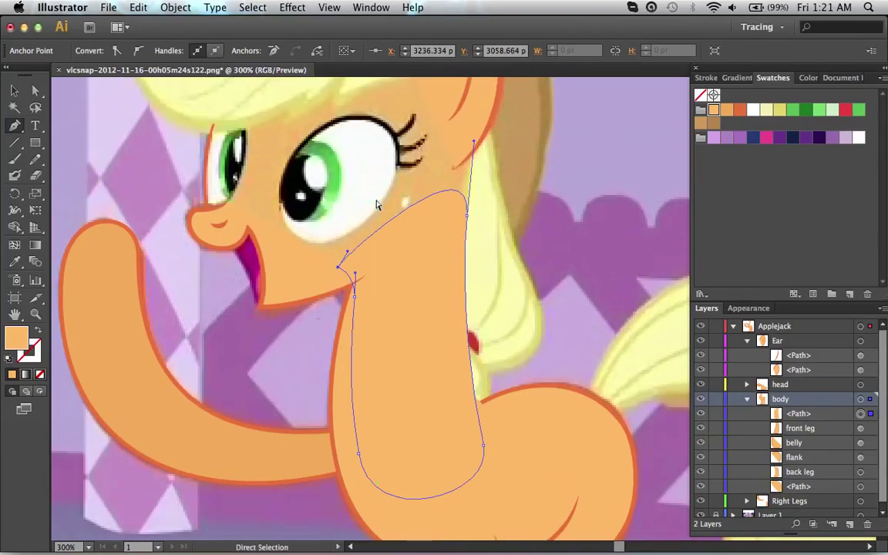
Lengthen the direction handle slightly at the neck fill's anchor point just below the jawline.
key(super+equal)
key(super+equal)
key(super+equal)
scroll(362, 224, up, 3)
scroll(362, 224, left, 5)
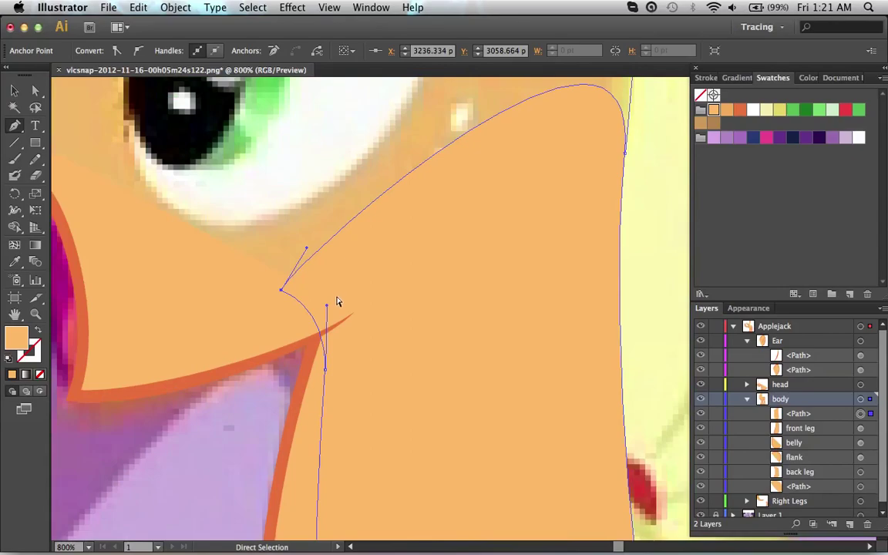
drag(329, 308, 327, 297)
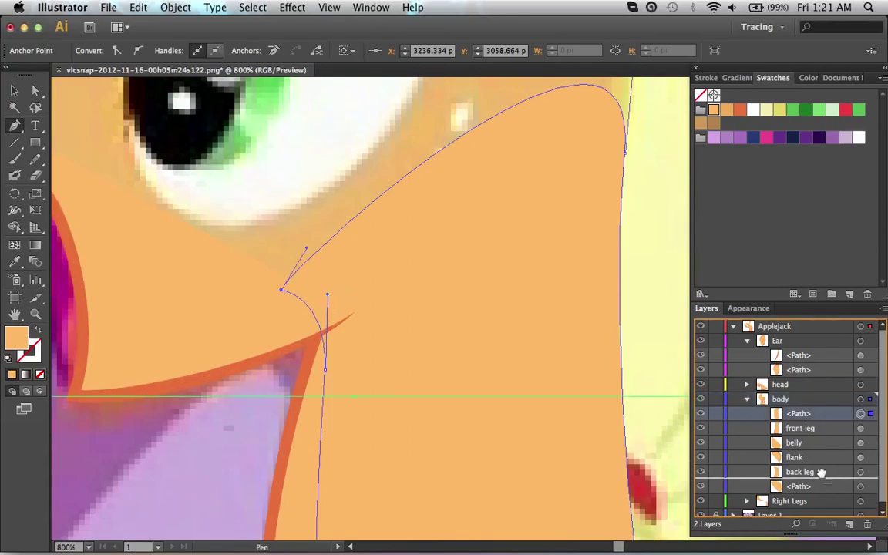
Move the neck fill path below back leg in the body sublayer, naming it body fill and the path beneath it leg fill.
key(super+minus)
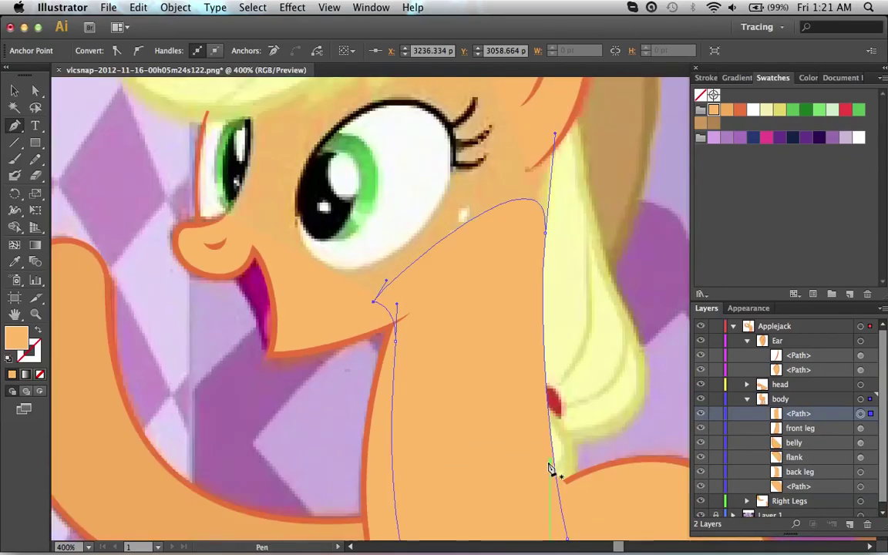
drag(845, 411, 823, 485)
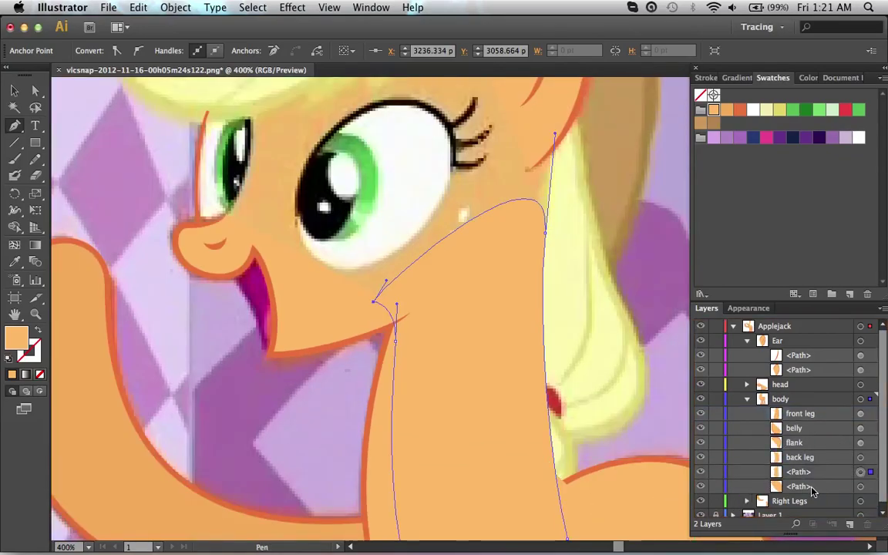
double_click(809, 487)
text(leg fl)
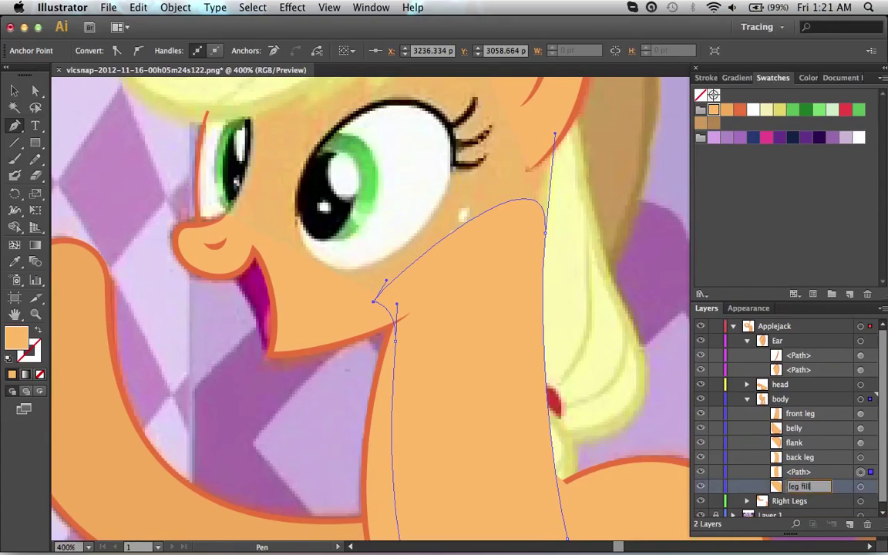
key(Return)
double_click(818, 474)
text(body fill)
key(Return)
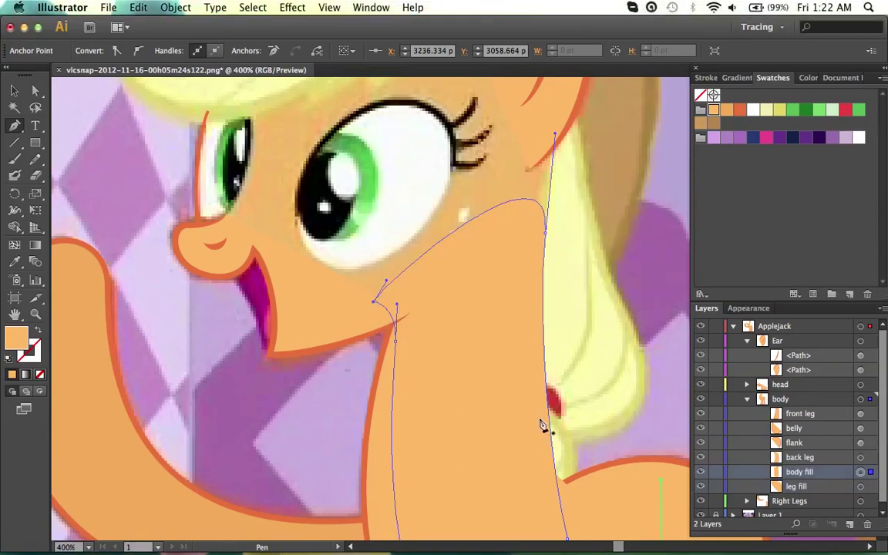
Deselect the body fill, collapse the body sublayer, and expand the head sublayer as the active one.
key(super+shift+a)
scroll(489, 335, down, 3)
scroll(488, 333, left, 1)
scroll(490, 335, up, 5)
scroll(489, 336, left, 2)
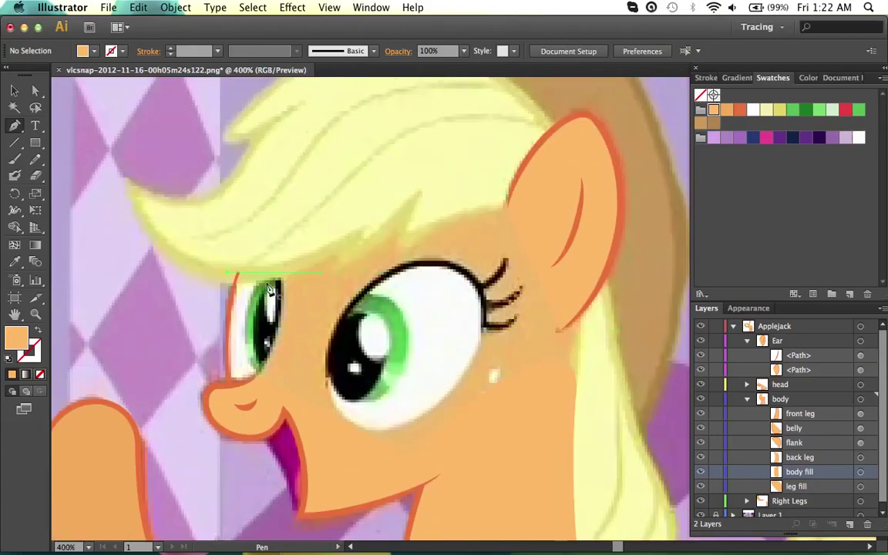
click(746, 399)
click(745, 383)
click(808, 388)
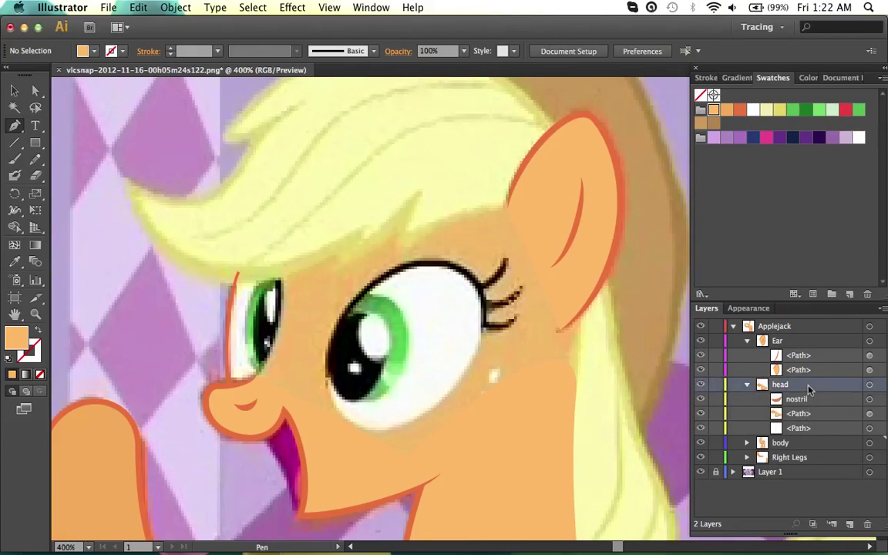
Start the head fill on the head sublayer with a curve from the far eye down to the mouth corner, angling its handle along the mouth edge.
scroll(206, 356, down, 3)
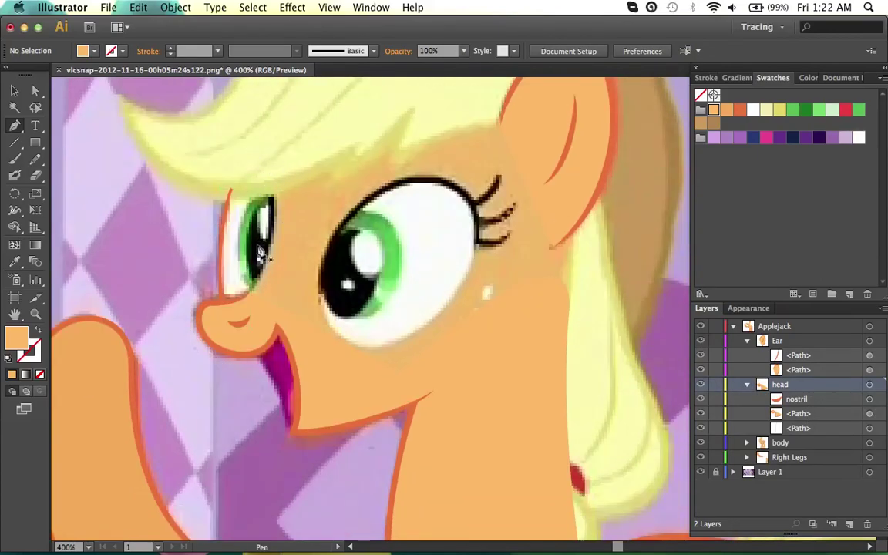
click(254, 207)
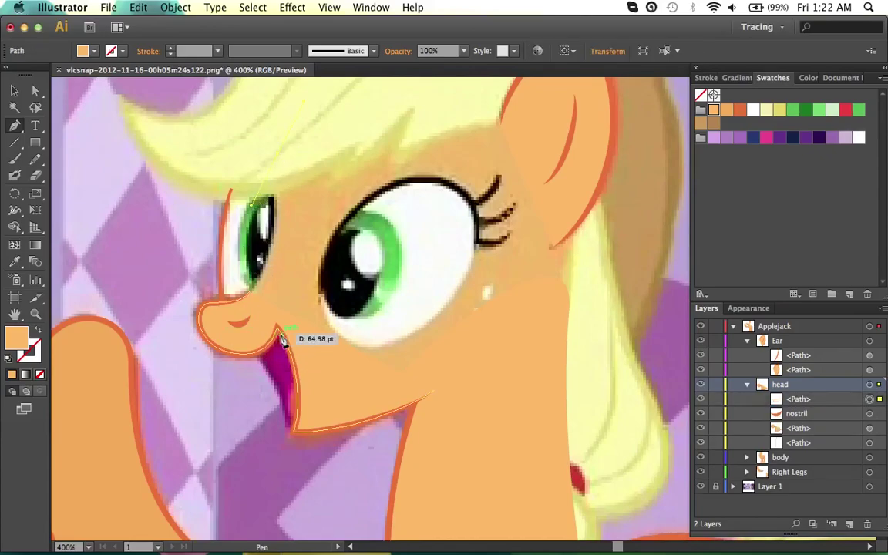
drag(279, 330, 356, 373)
key(super+equal)
scroll(357, 373, down, 5)
scroll(357, 373, left, 5)
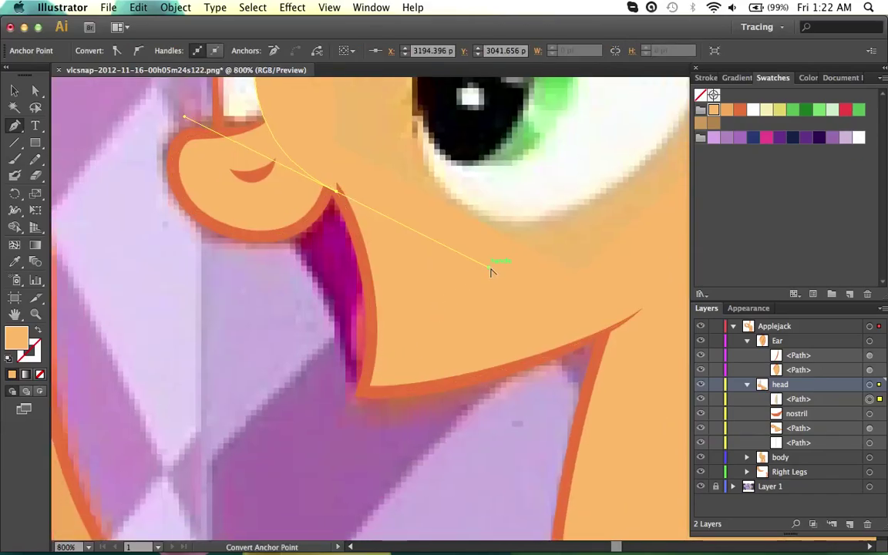
drag(491, 269, 400, 282)
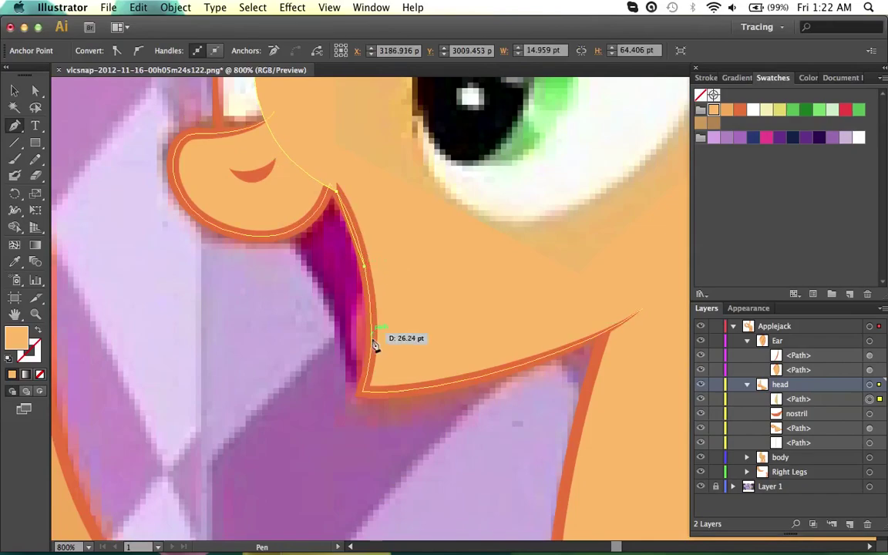
Extend the head fill down the mouth edge to the chin tip and adjust the handles to follow the outline into the jaw.
click(364, 389)
drag(363, 392, 337, 427)
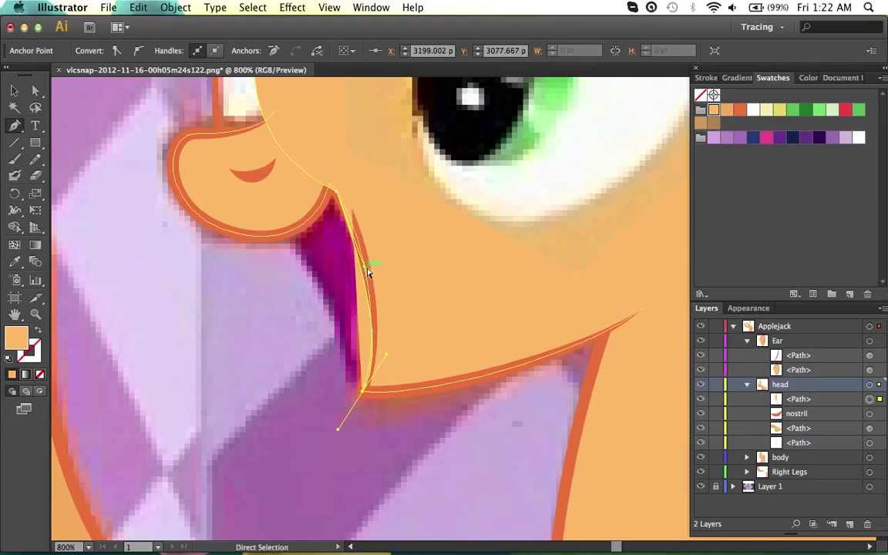
drag(365, 267, 369, 264)
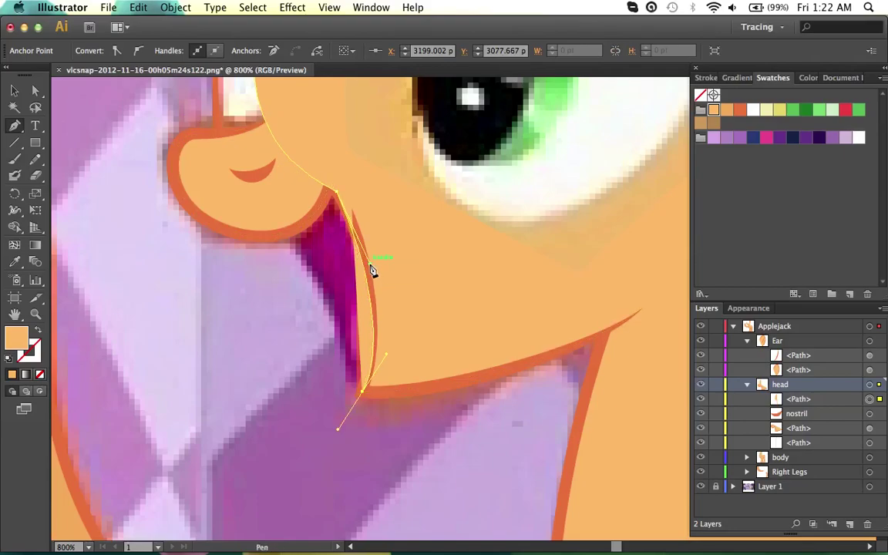
scroll(361, 318, down, 1)
drag(319, 394, 377, 356)
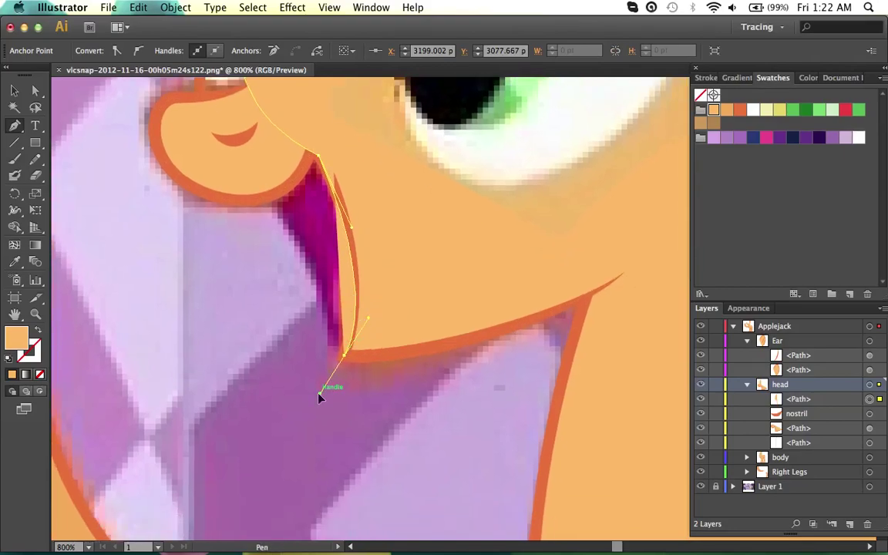
Continue the head fill along the jawline and across the cheek to a curved point behind the head below the ear.
scroll(348, 285, right, 3)
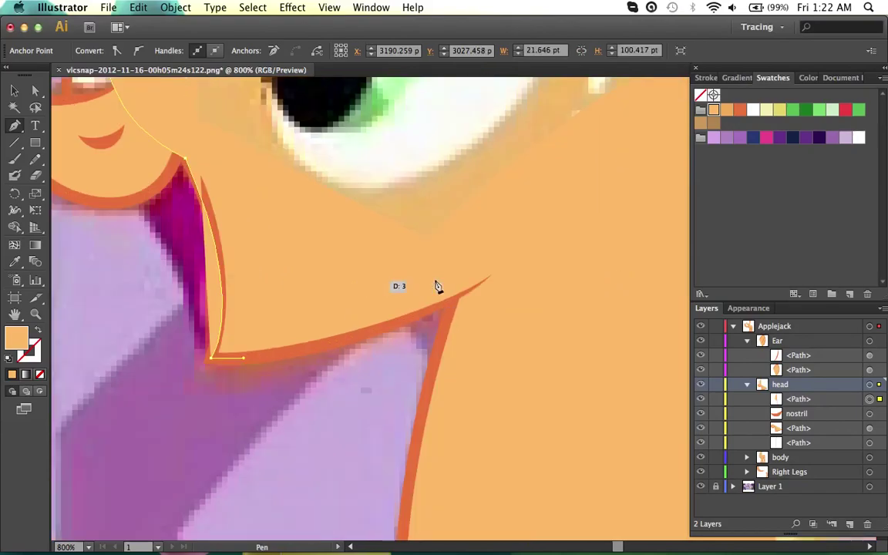
drag(518, 233, 563, 194)
scroll(562, 195, up, 5)
scroll(563, 194, right, 4)
drag(626, 236, 637, 151)
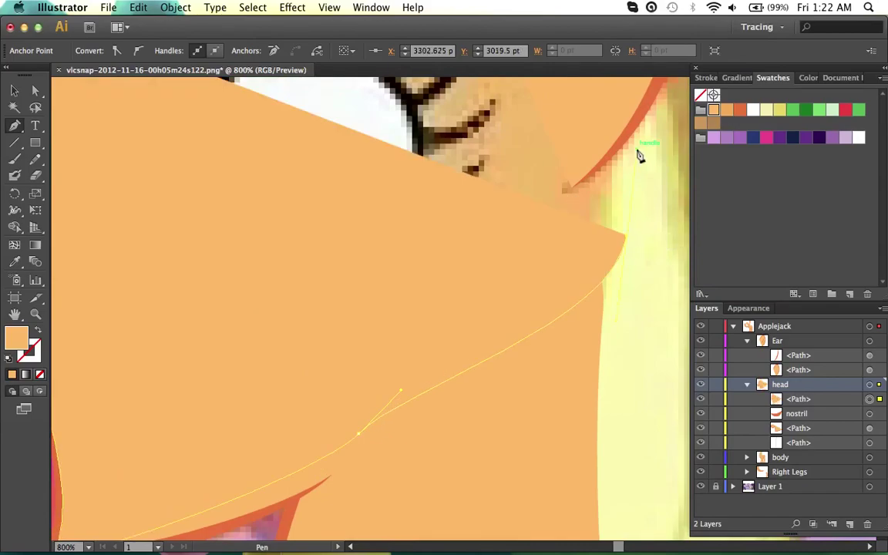
key(super+minus)
key(super+minus)
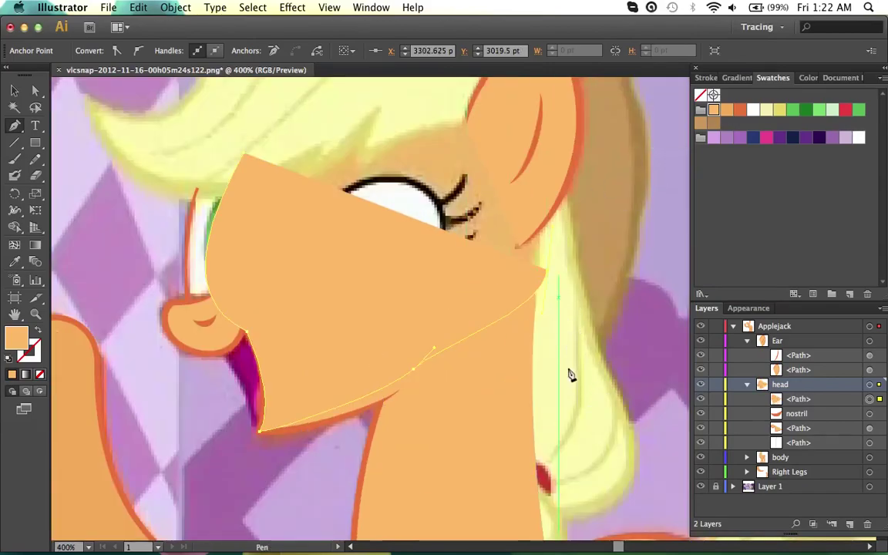
Curve the head fill up behind the ear and over the forehead beneath the mane, closing the path above the far eye.
scroll(516, 169, up, 2)
drag(517, 208, 484, 146)
drag(392, 140, 338, 154)
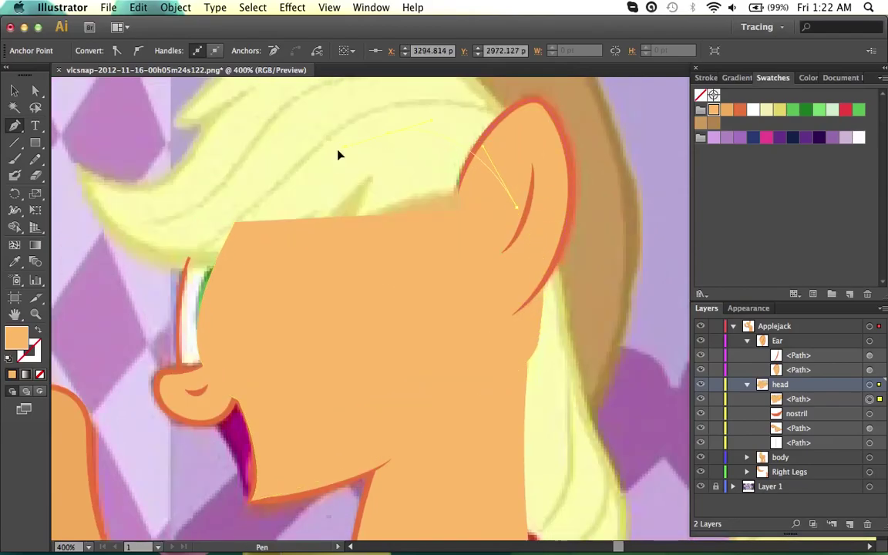
click(238, 221)
scroll(357, 213, down, 3)
scroll(357, 212, left, 3)
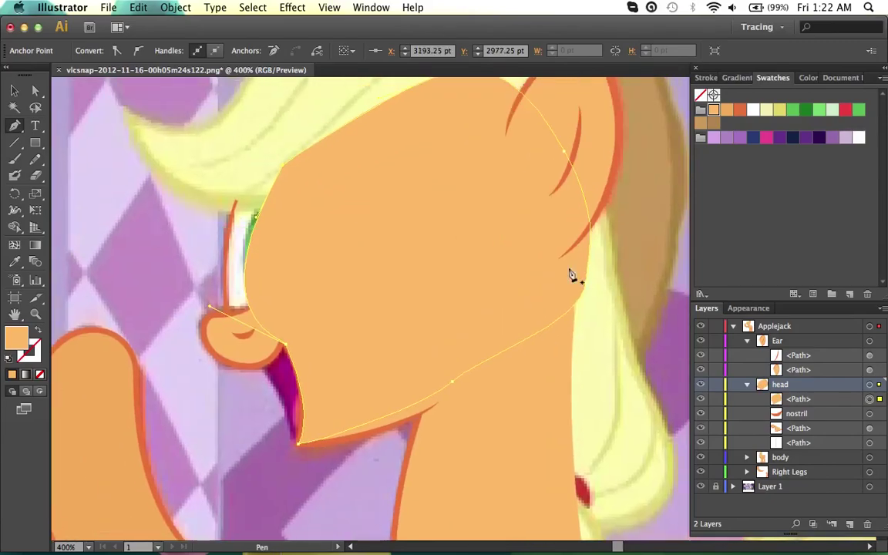
Move the new fill path to the bottom of the head sublayer and name it head fill.
drag(835, 406, 821, 451)
double_click(821, 446)
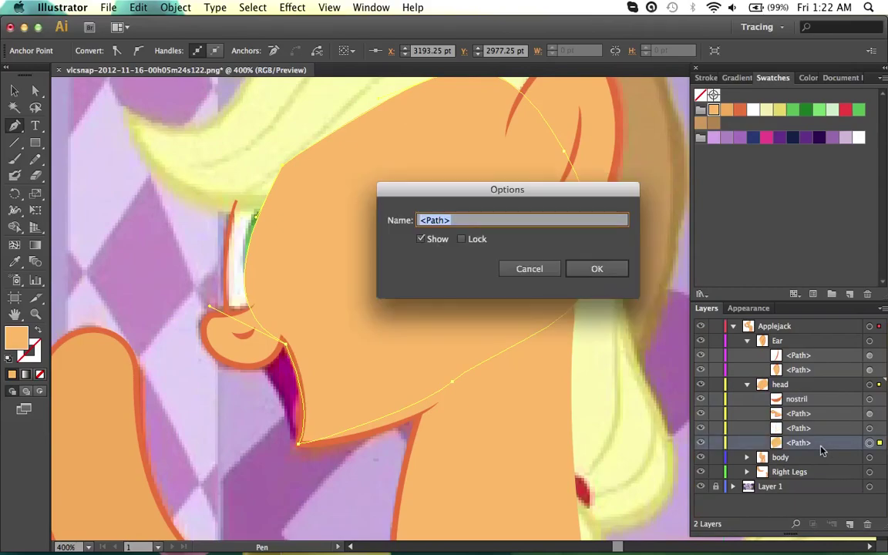
text(he)
key(Return)
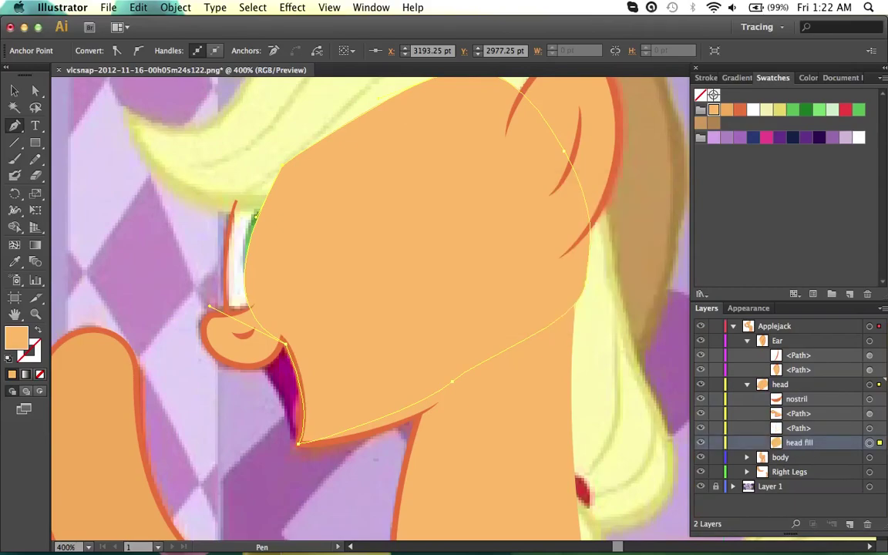
Name the two unnamed paths above head fill head stroke and muzzle, and deselect the artwork.
double_click(853, 429)
text(head st)
key(Return)
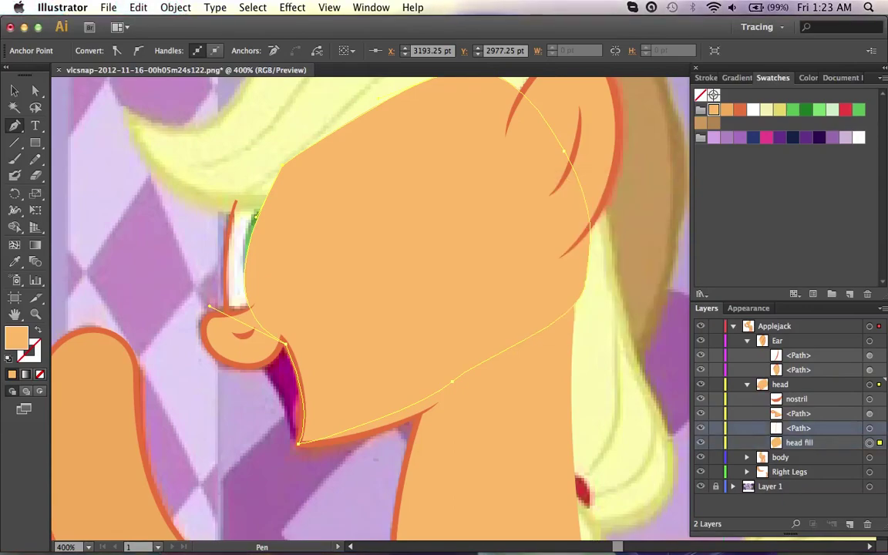
double_click(834, 413)
text(muzzle)
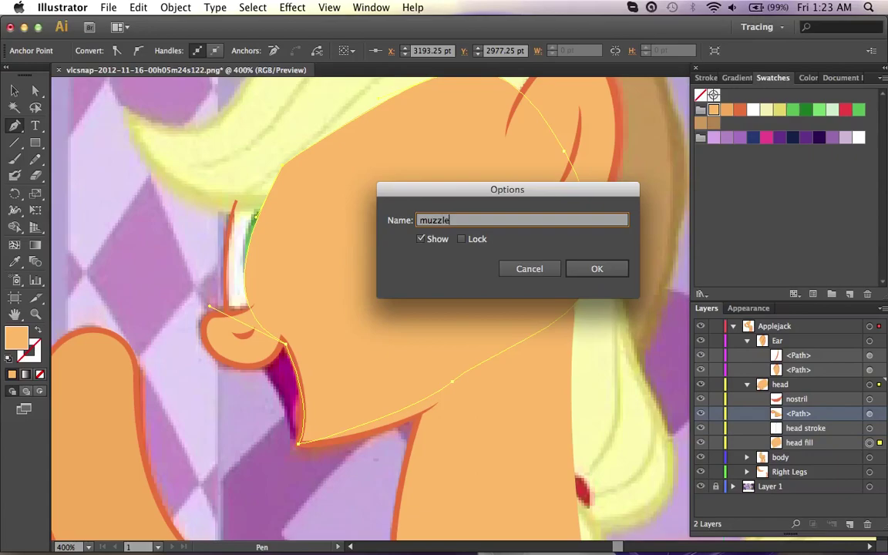
key(Return)
super+click(573, 350)
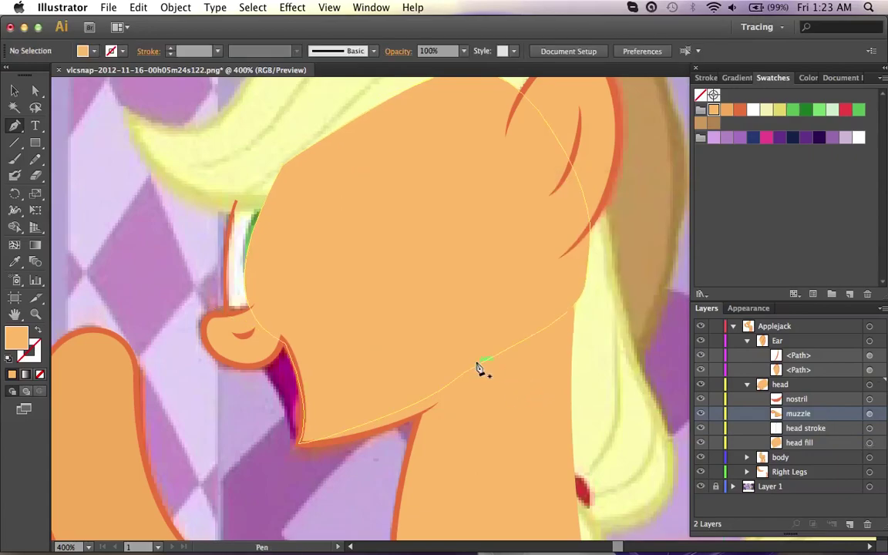
Collapse the Ear and head sublayers and the Applejack layer.
click(746, 340)
click(746, 356)
click(733, 326)
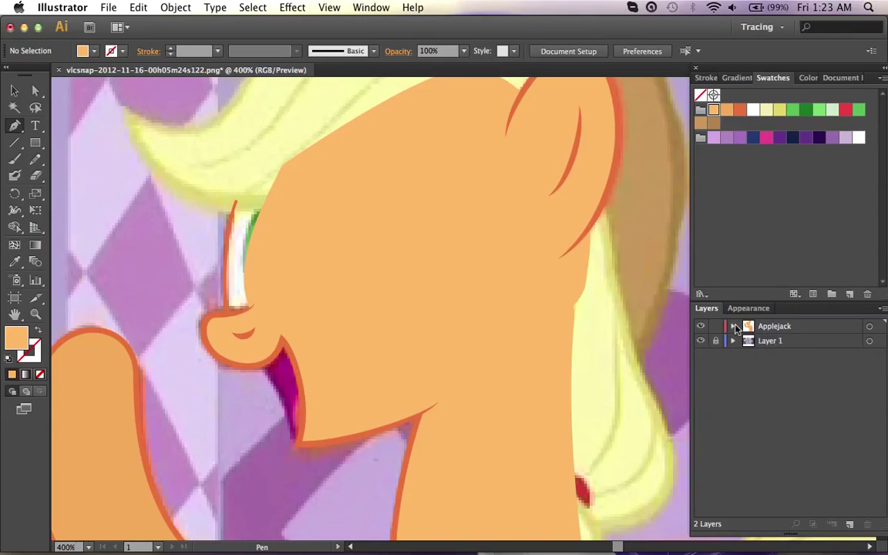
Hide the reference image layer and examine the traced head, body and legs on their own for gaps in the fills.
click(700, 340)
key(super+minus)
key(super+minus)
key(super+minus)
key(super+minus)
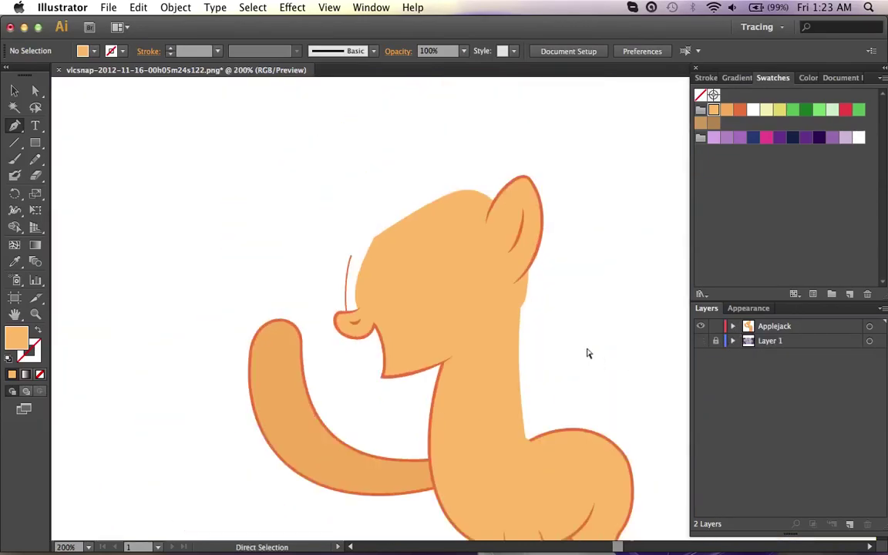
scroll(587, 350, down, 1)
scroll(587, 349, down, 2)
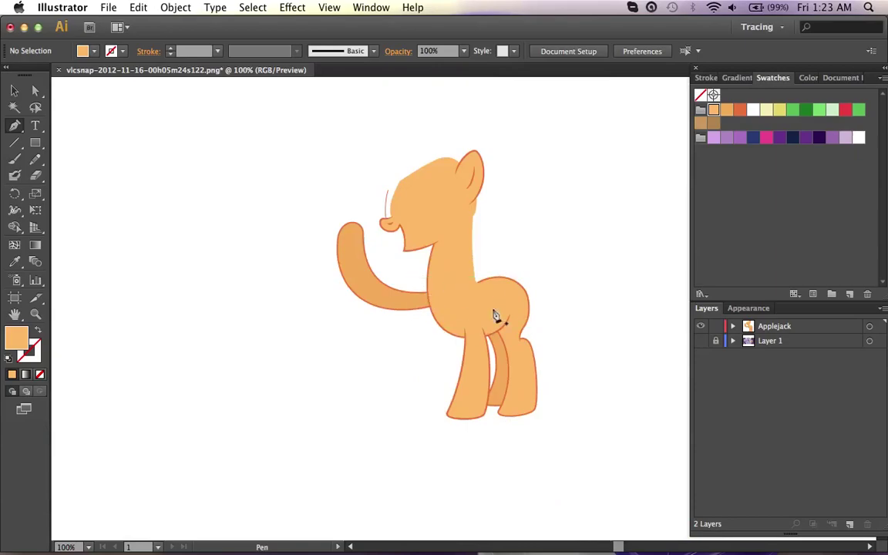
scroll(342, 334, up, 1)
scroll(341, 335, right, 1)
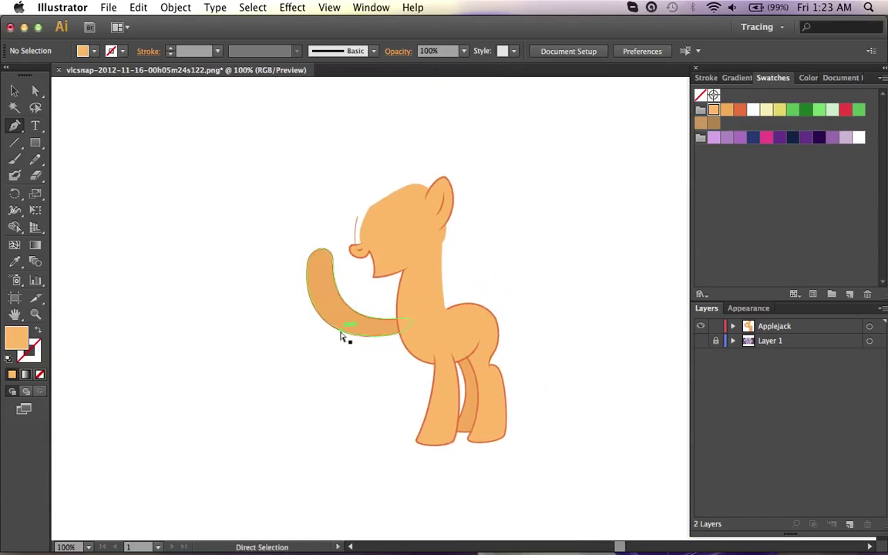
key(super+plus)
scroll(342, 334, down, 3)
scroll(341, 335, left, 1)
scroll(358, 235, up, 3)
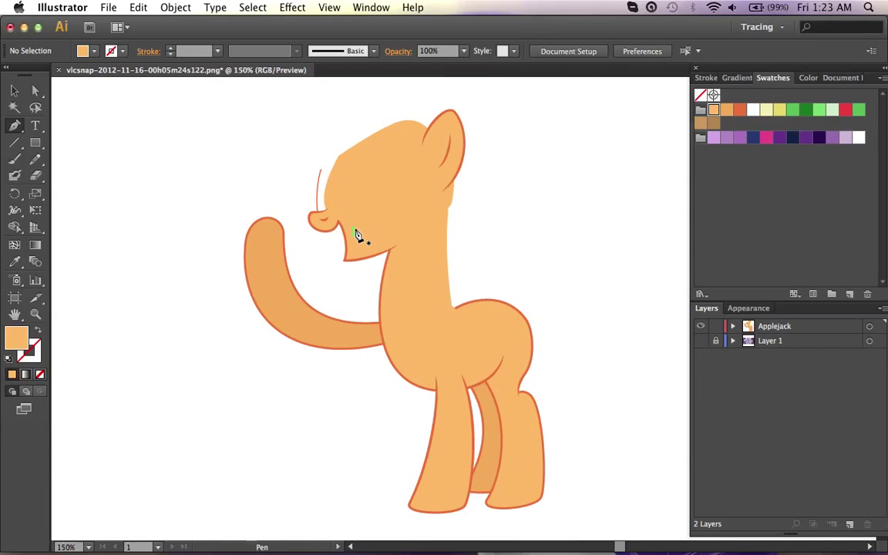
scroll(383, 166, up, 1)
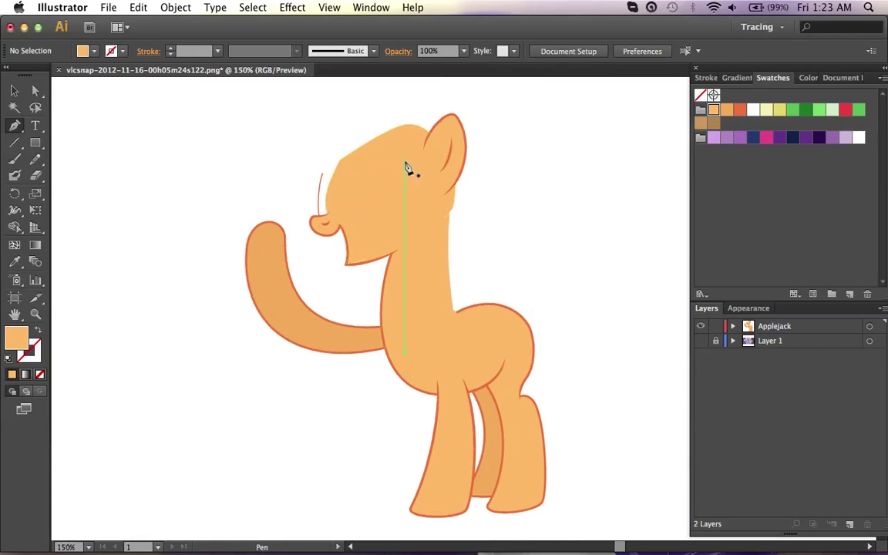
scroll(389, 163, up, 5)
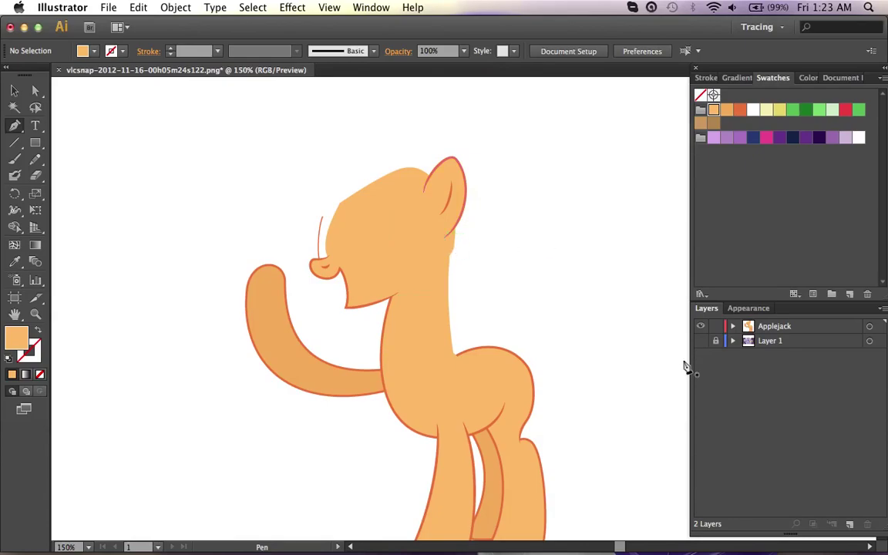
scroll(634, 291, down, 3)
scroll(634, 291, right, 3)
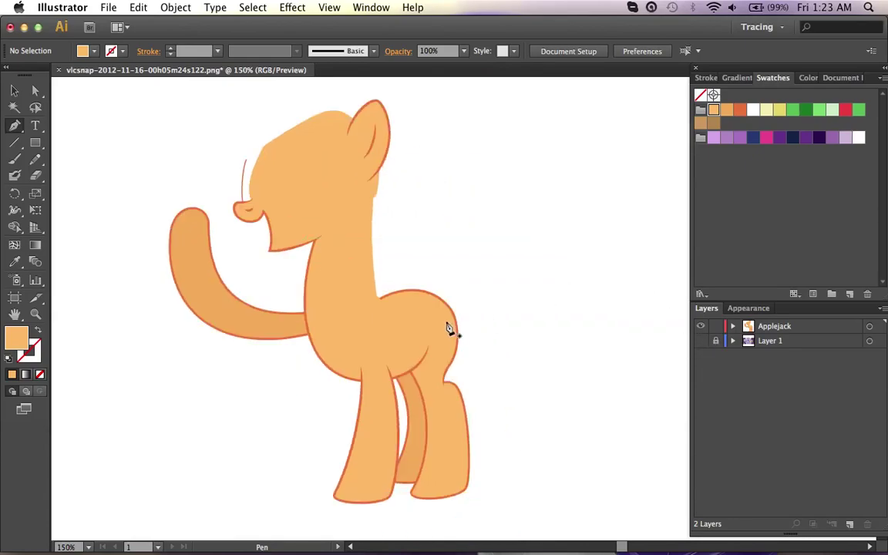
scroll(435, 320, up, 3)
scroll(435, 320, left, 2)
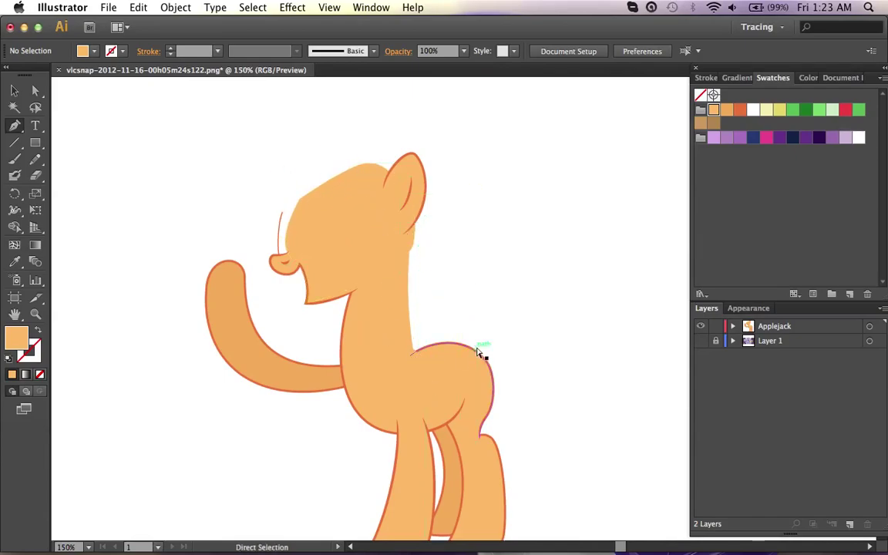
key(super+minus)
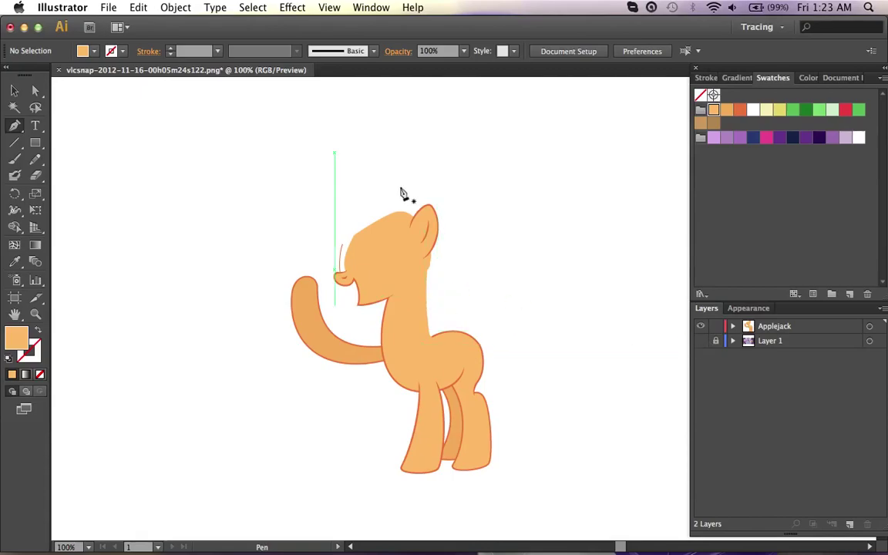
Show the reference image layer again and compare the traced body with the untraced mane, hat and tail.
click(699, 341)
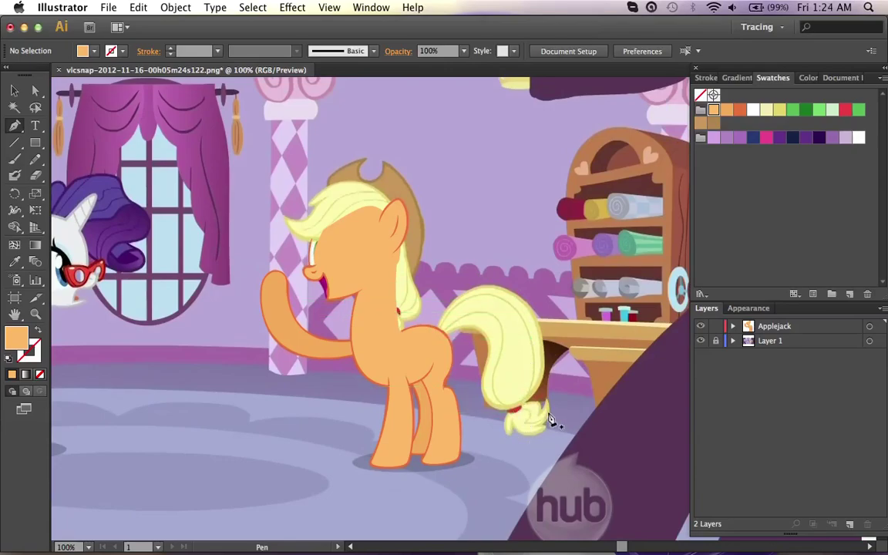
scroll(347, 308, up, 2)
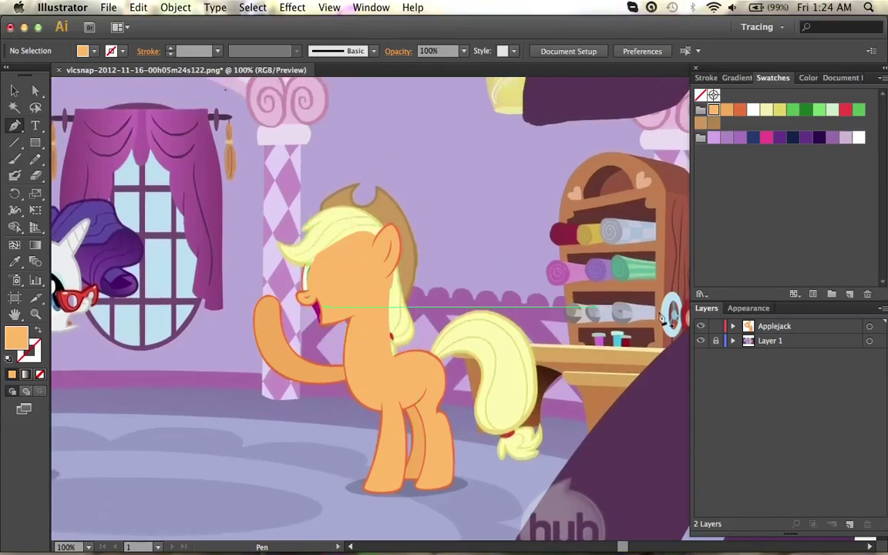
key(a)
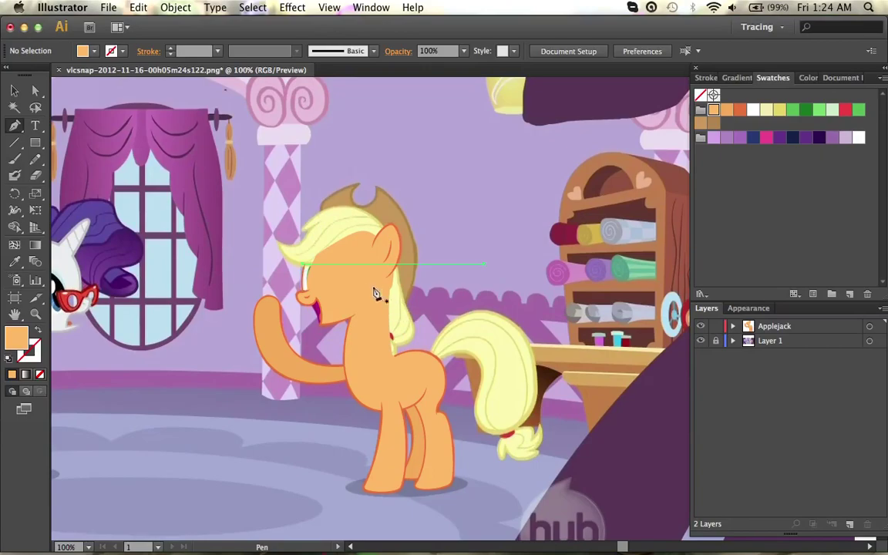
key(p)
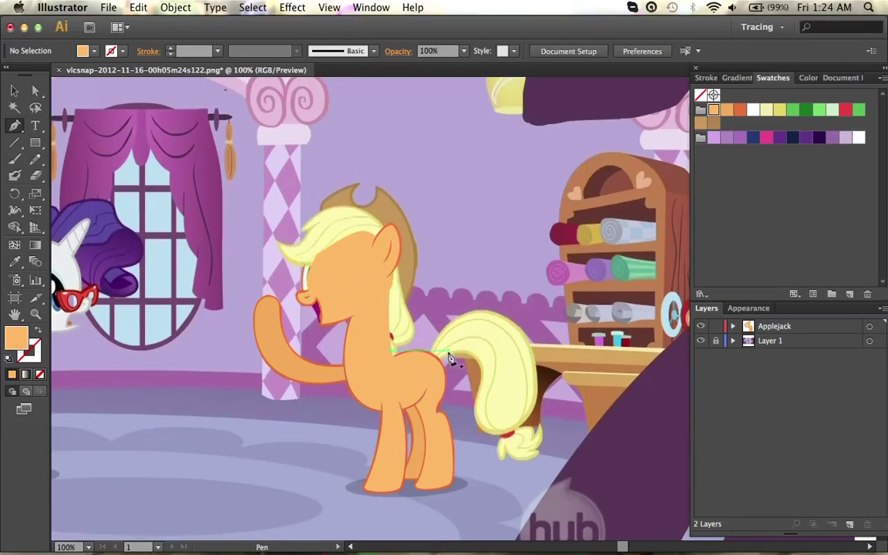
scroll(370, 258, left, 3)
scroll(370, 258, down, 2)
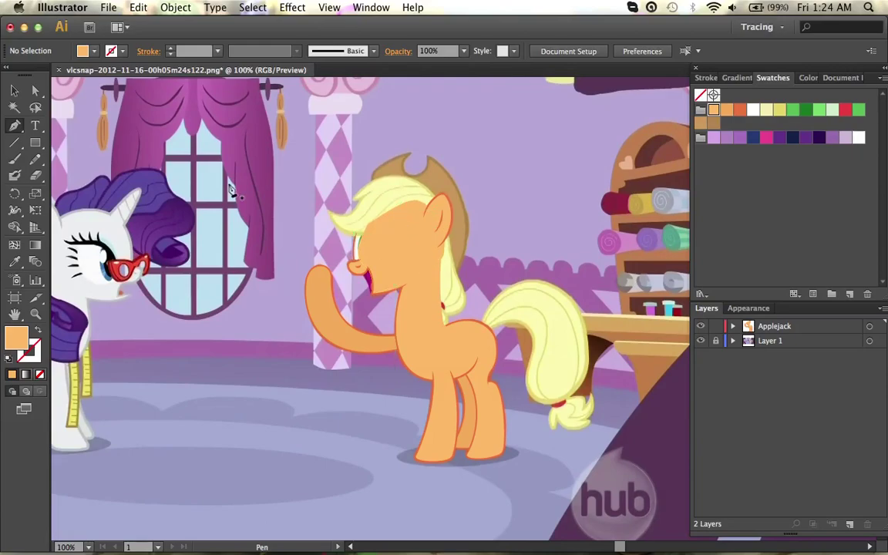
key(ctrl+Up)
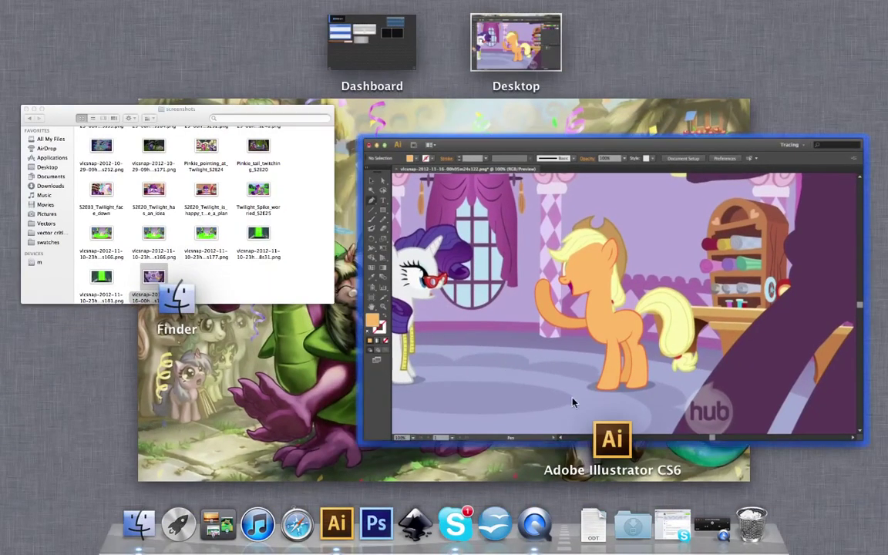
click(716, 539)
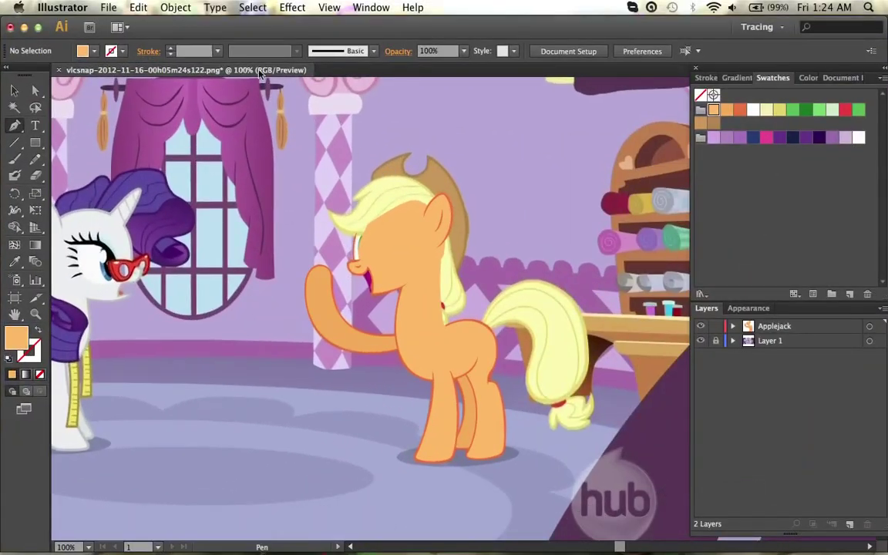